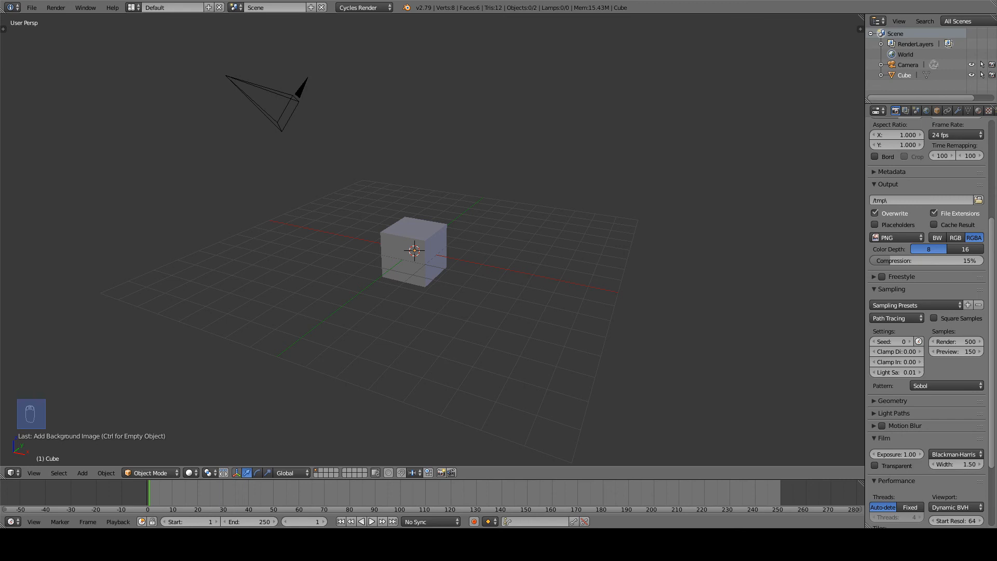
Step: Delete the camera and the cube from the scene
{"action": "scroll", "coordinate": [280, 111], "scroll_direction": "down", "scroll_amount": 3}
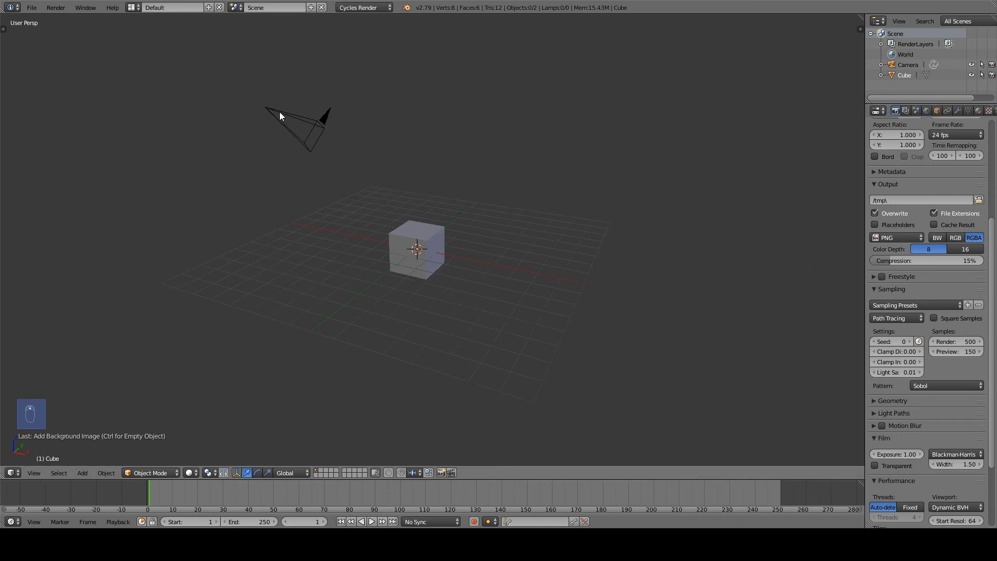
{"action": "right_click", "coordinate": [314, 141]}
{"action": "right_click", "coordinate": [440, 251]}
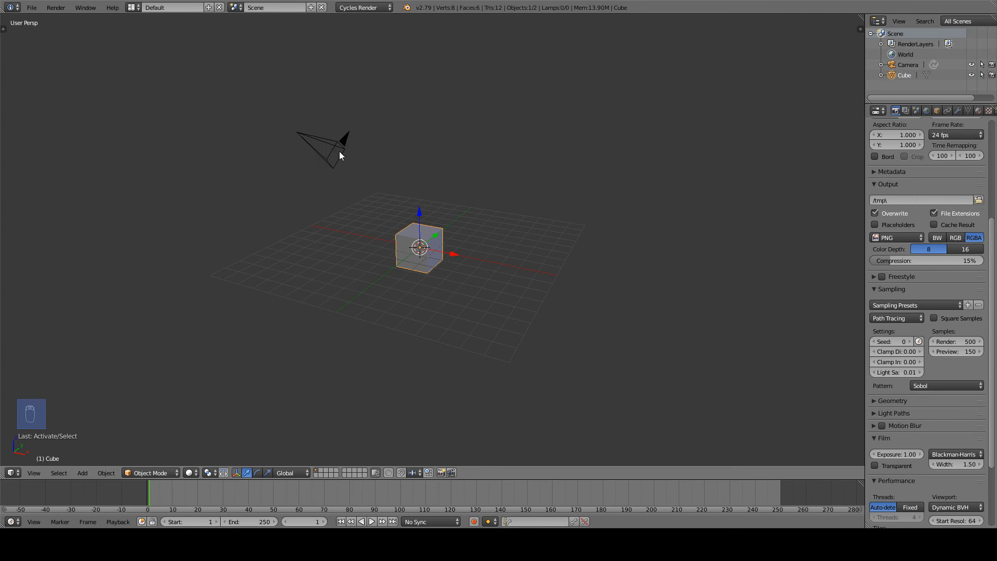
{"action": "right_click", "coordinate": [342, 152]}
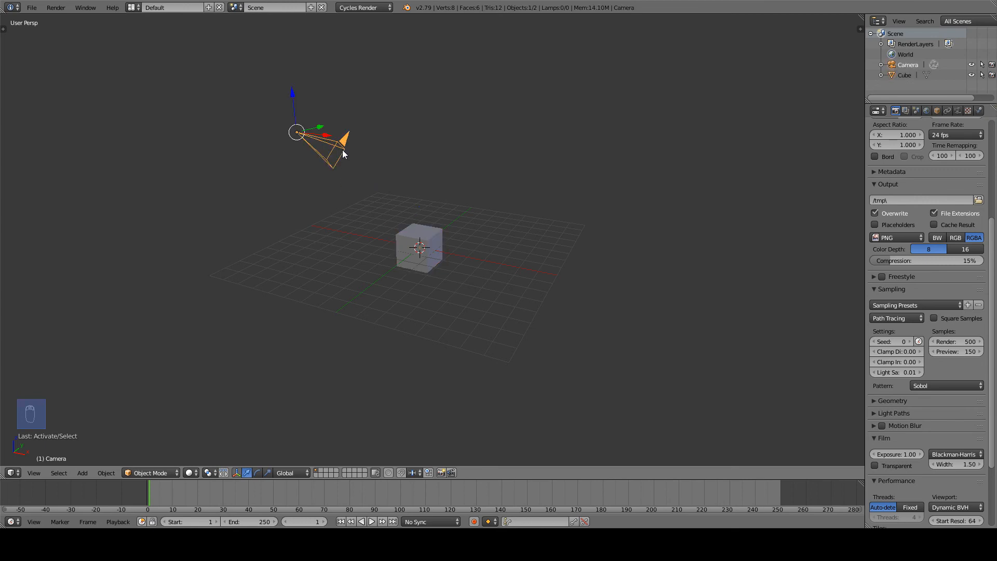
{"action": "key", "text": "Delete"}
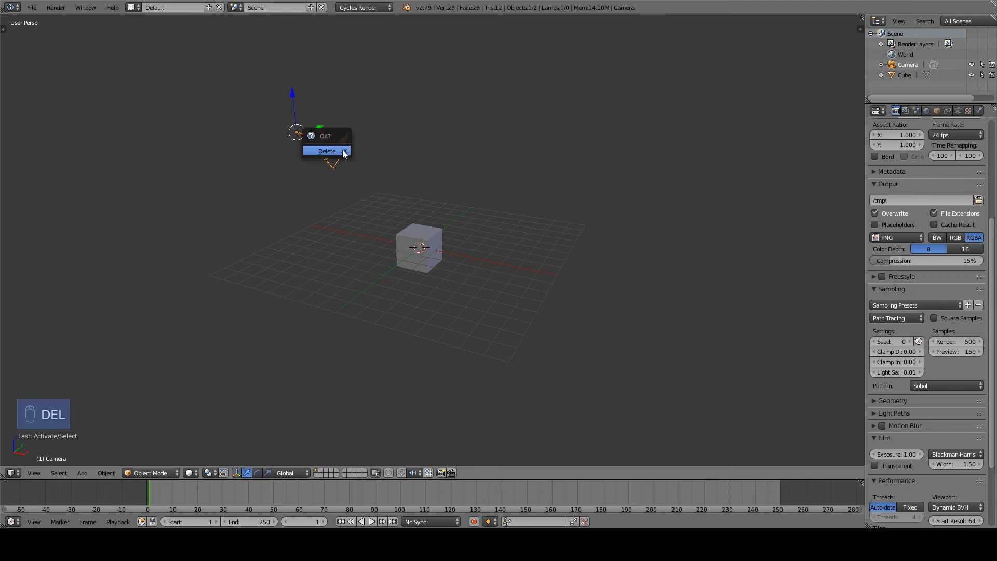
{"action": "left_click", "coordinate": [341, 151]}
{"action": "right_click", "coordinate": [410, 237]}
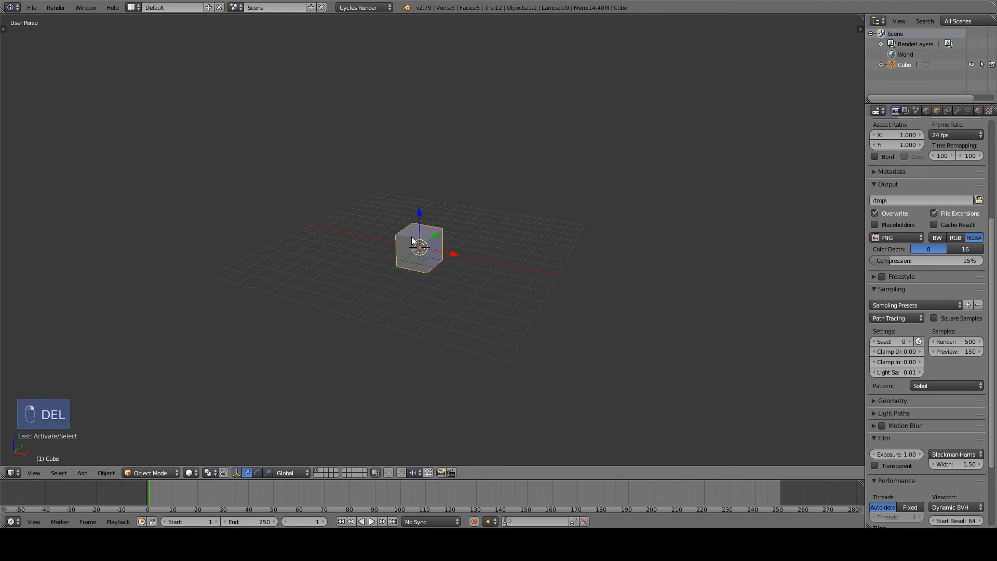
{"action": "key", "text": "Delete"}
{"action": "left_click", "coordinate": [411, 234]}
{"action": "scroll", "coordinate": [389, 222], "scroll_direction": "down", "scroll_amount": 2}
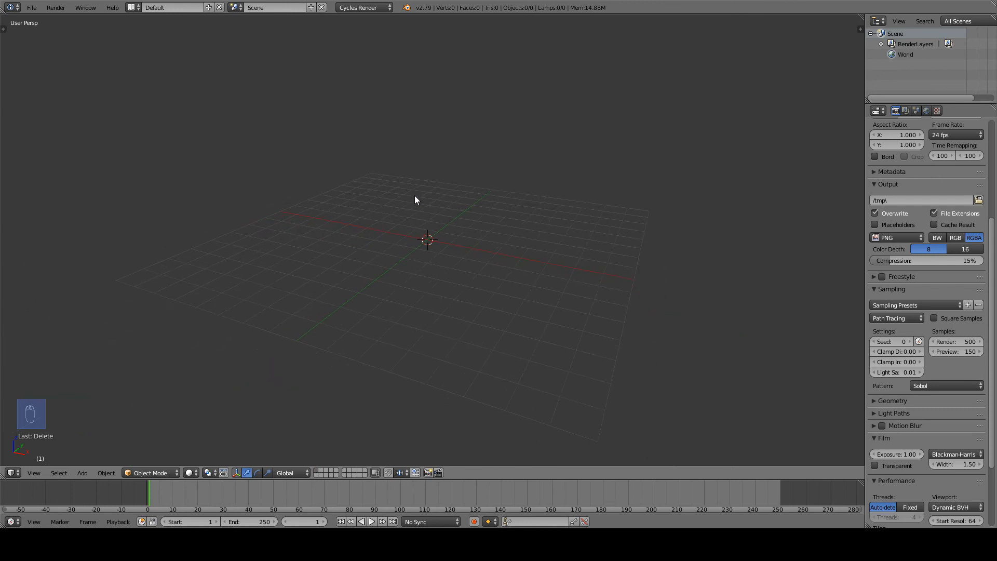
Step: Load Chess_pawn1.jpg from the Desktop as a viewport background image and show it in front orthographic view
{"action": "key", "text": "n"}
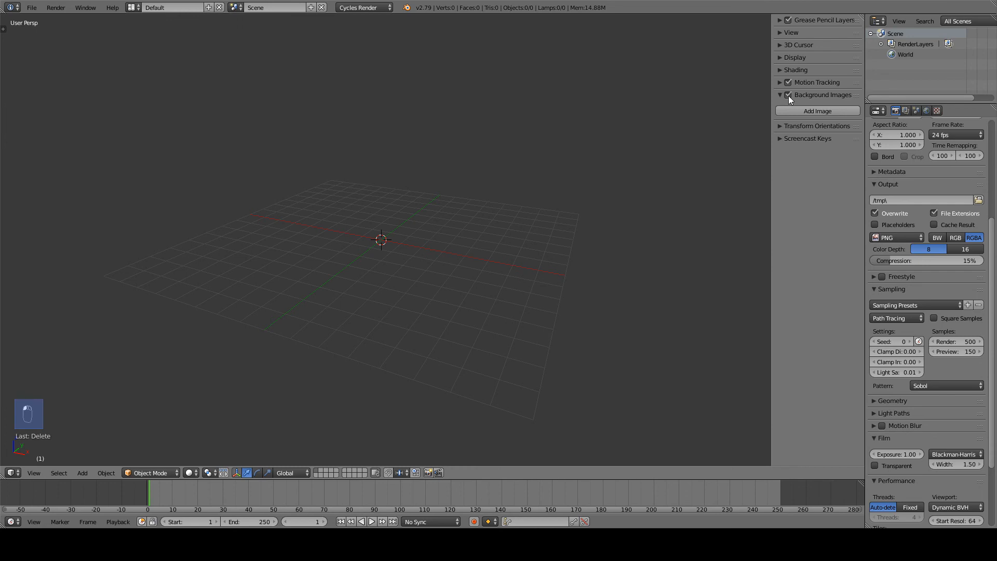
{"action": "left_click", "coordinate": [810, 111]}
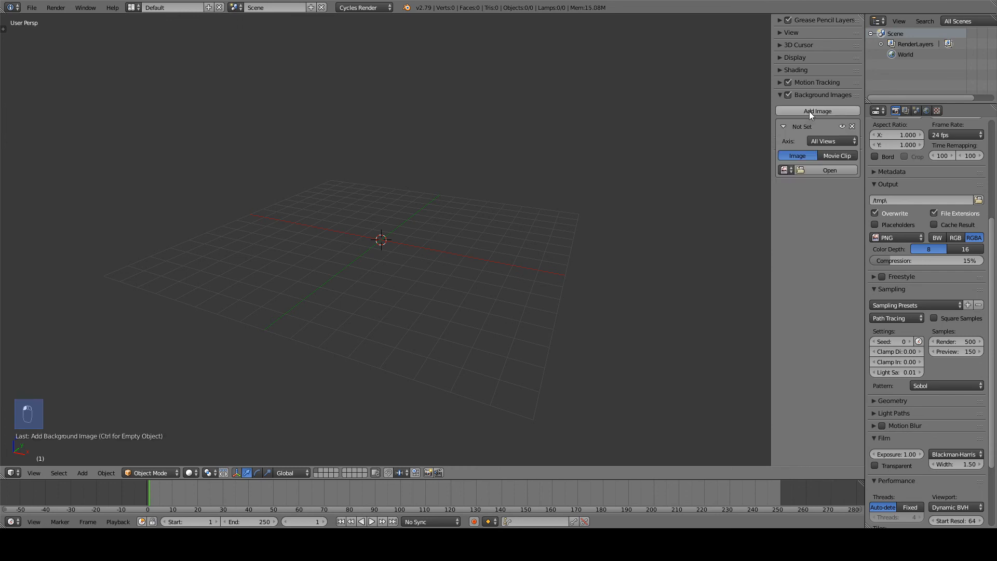
{"action": "left_click", "coordinate": [824, 169]}
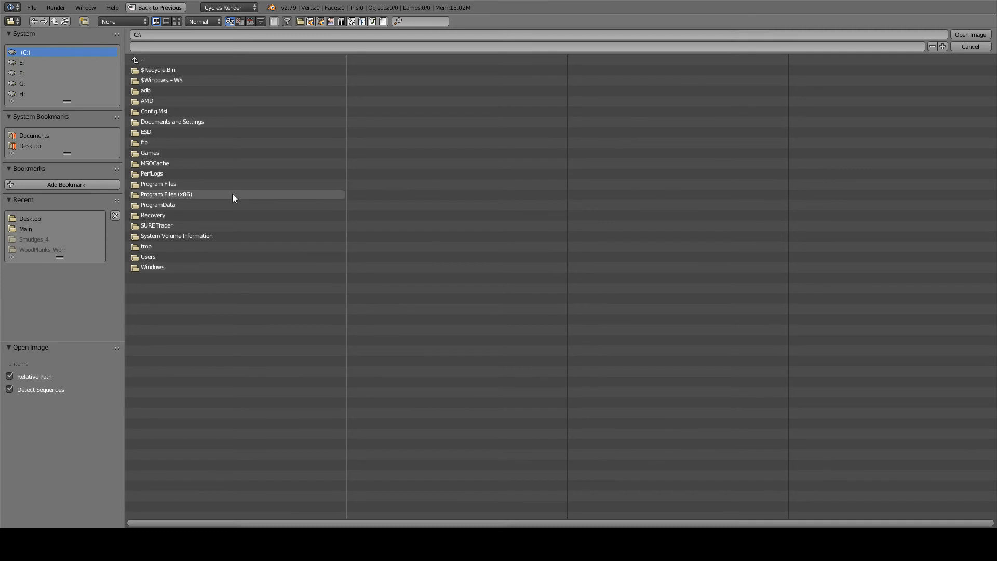
{"action": "left_click", "coordinate": [30, 146]}
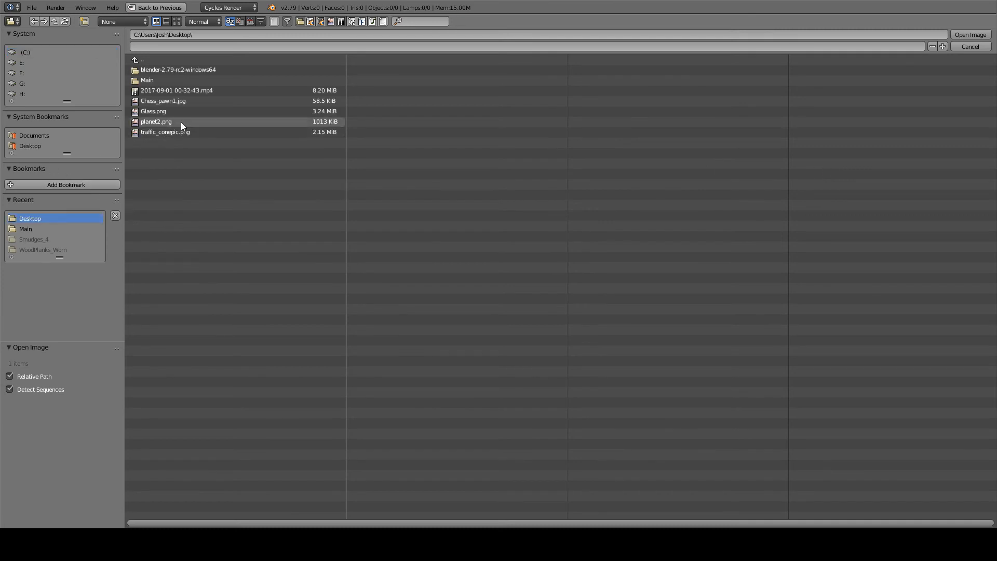
{"action": "left_click", "coordinate": [176, 21]}
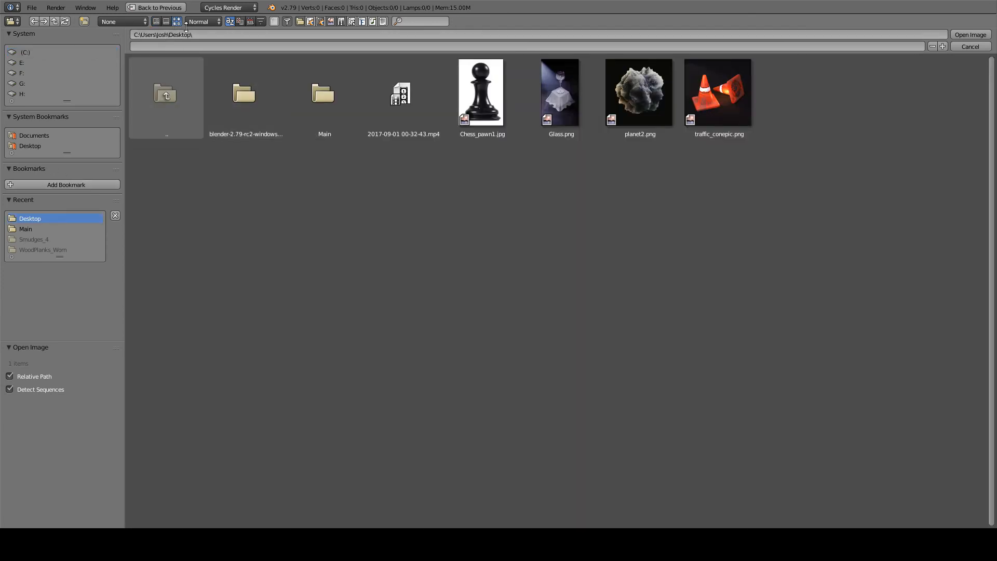
{"action": "left_click", "coordinate": [497, 116]}
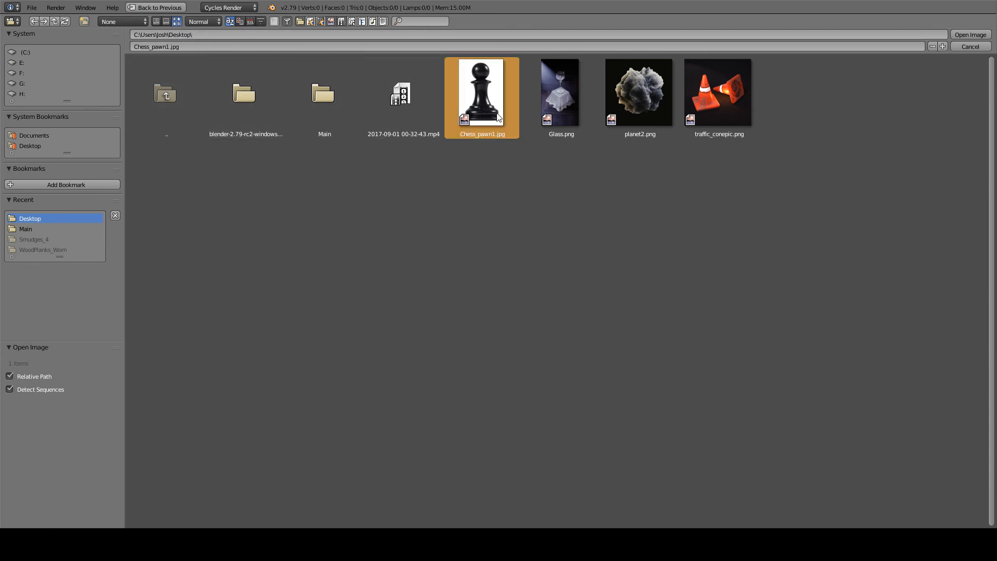
{"action": "left_click", "coordinate": [968, 35]}
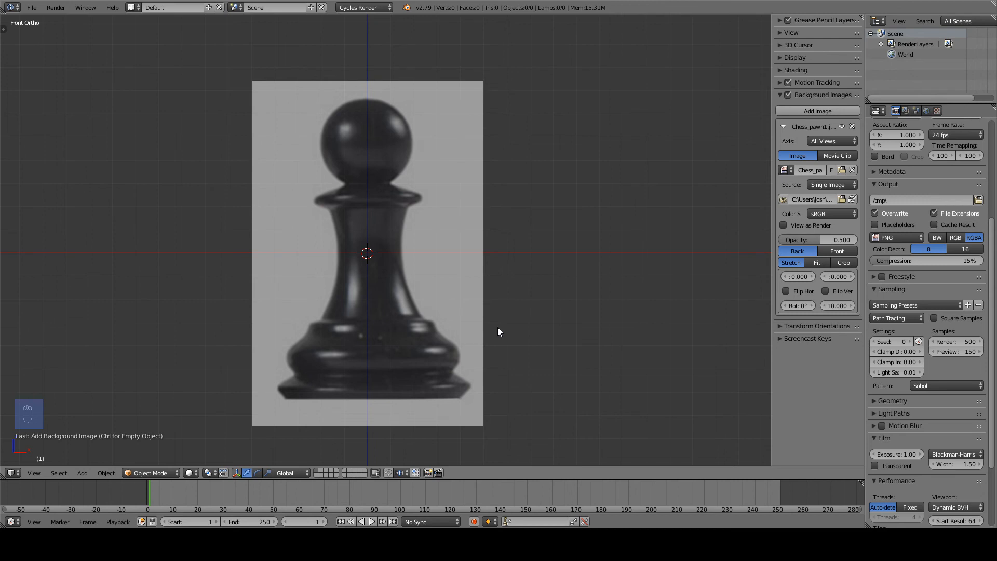
Step: Add a cylinder mesh with 50 vertices at the scene's centre
{"action": "key", "text": "shift+a"}
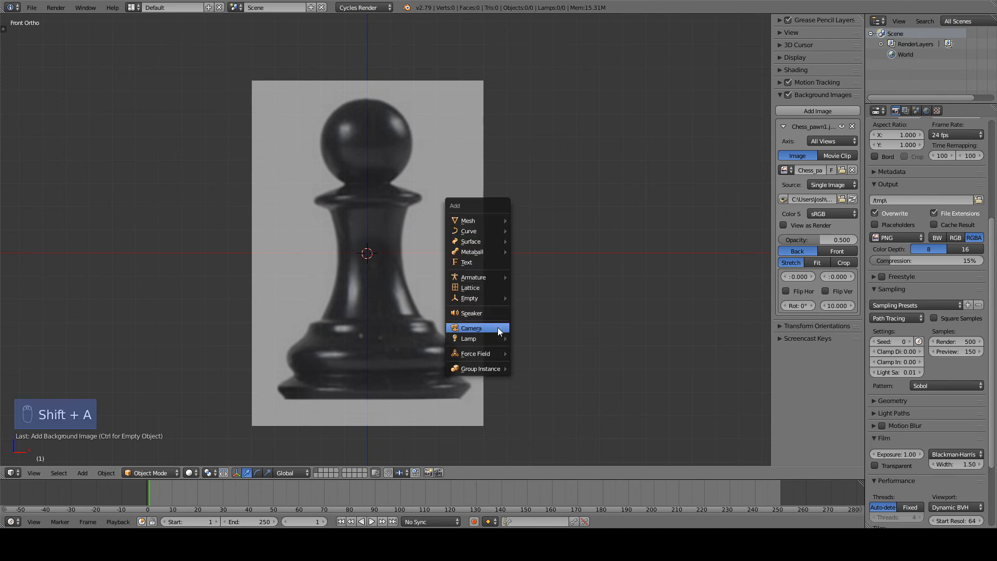
{"action": "mouse_move", "coordinate": [497, 222]}
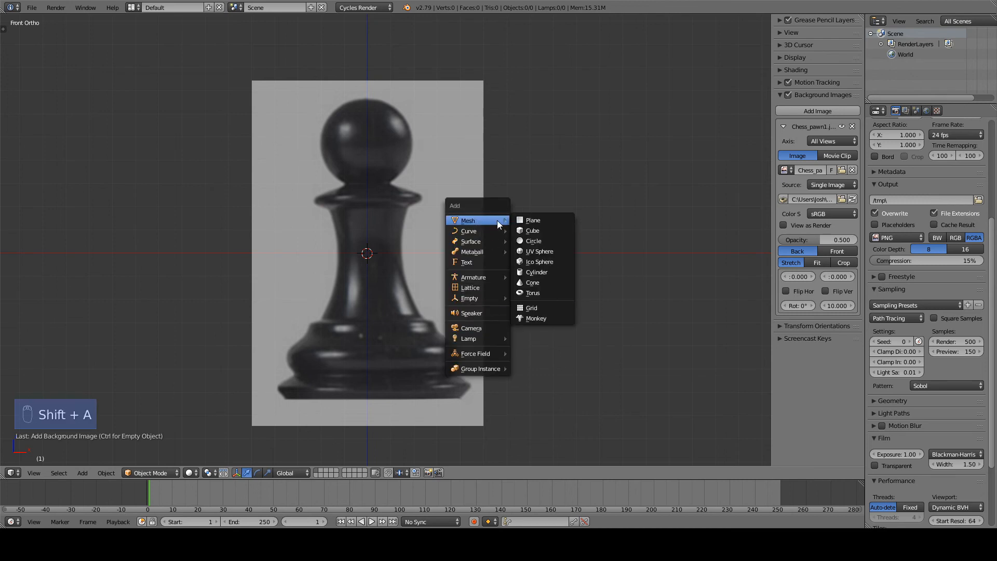
{"action": "left_click", "coordinate": [541, 270]}
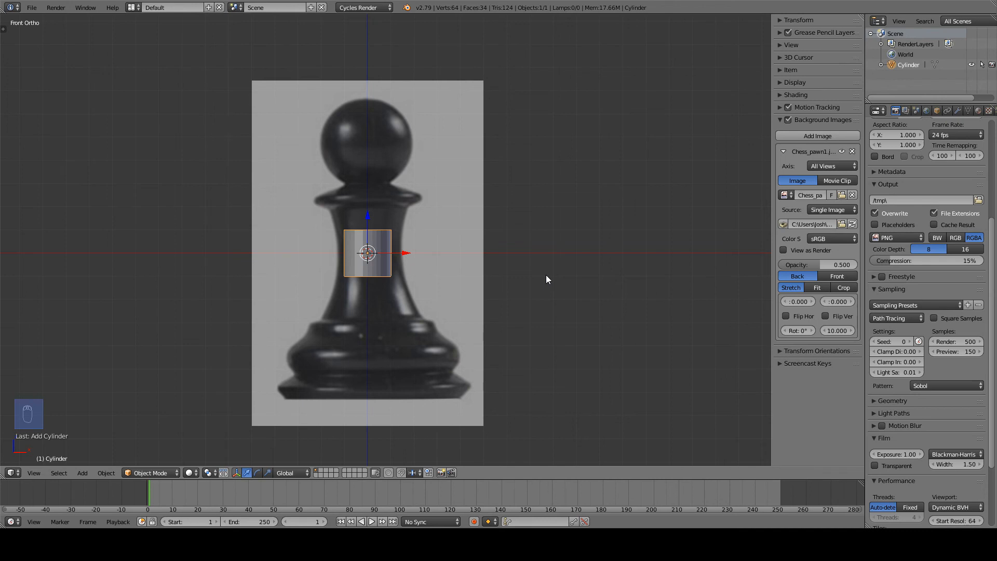
{"action": "key", "text": "t"}
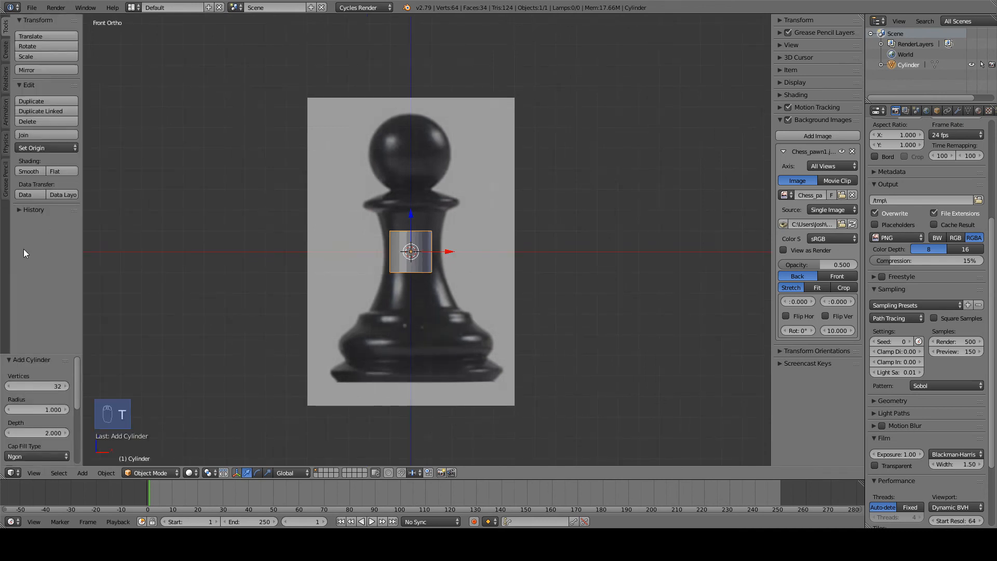
{"action": "left_click", "coordinate": [47, 385]}
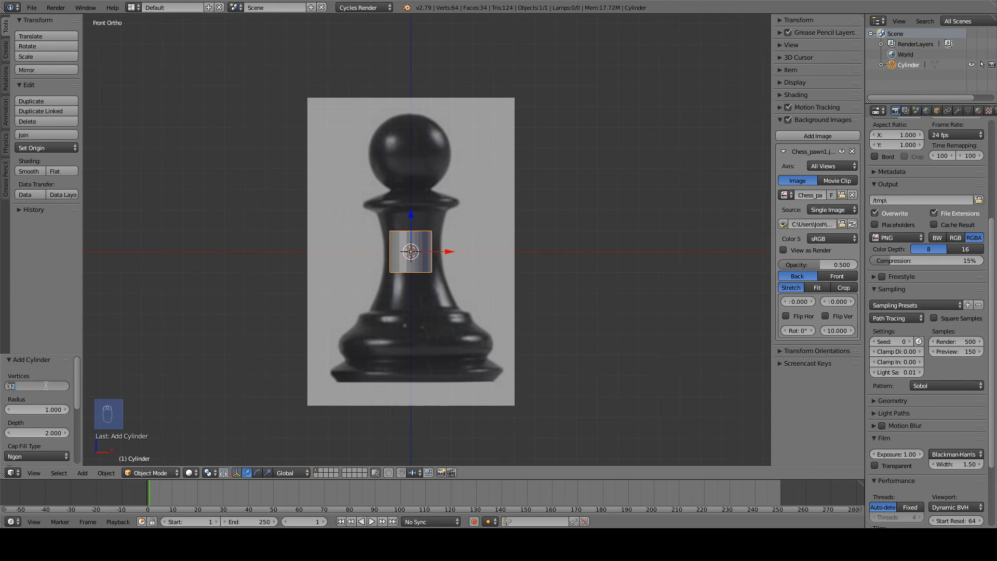
{"action": "type", "text": "50"}
{"action": "key", "text": "Return"}
{"action": "scroll", "coordinate": [468, 310], "scroll_direction": "up", "scroll_amount": 6}
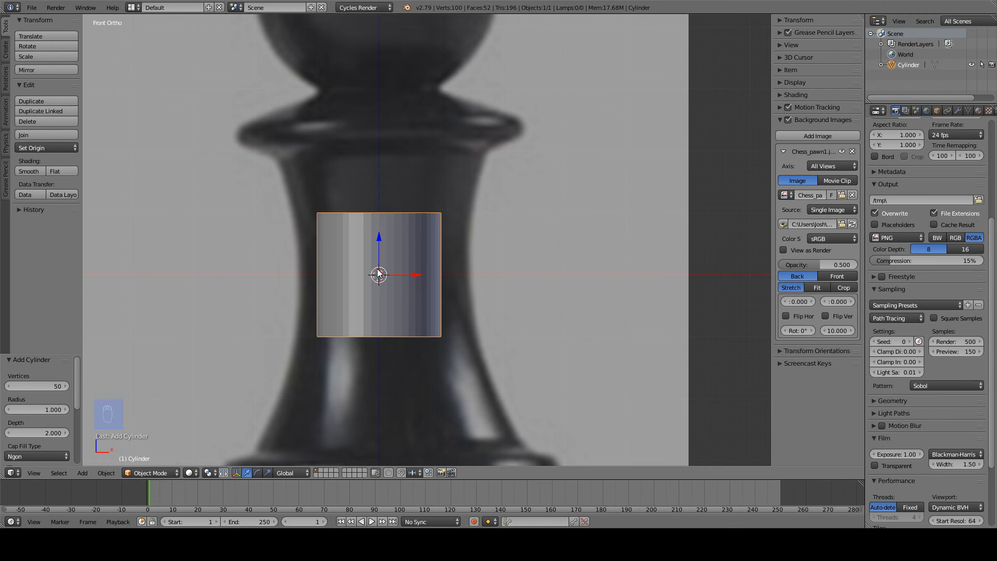
{"action": "key", "text": "t"}
Step: Scale the cylinder up about 4.1 times and move it down over the pawn's base in the reference image
{"action": "scroll", "coordinate": [373, 269], "scroll_direction": "down", "scroll_amount": 4}
{"action": "middle_click_drag", "start_coordinate": [390, 298], "coordinate": [408, 246], "text": "shift"}
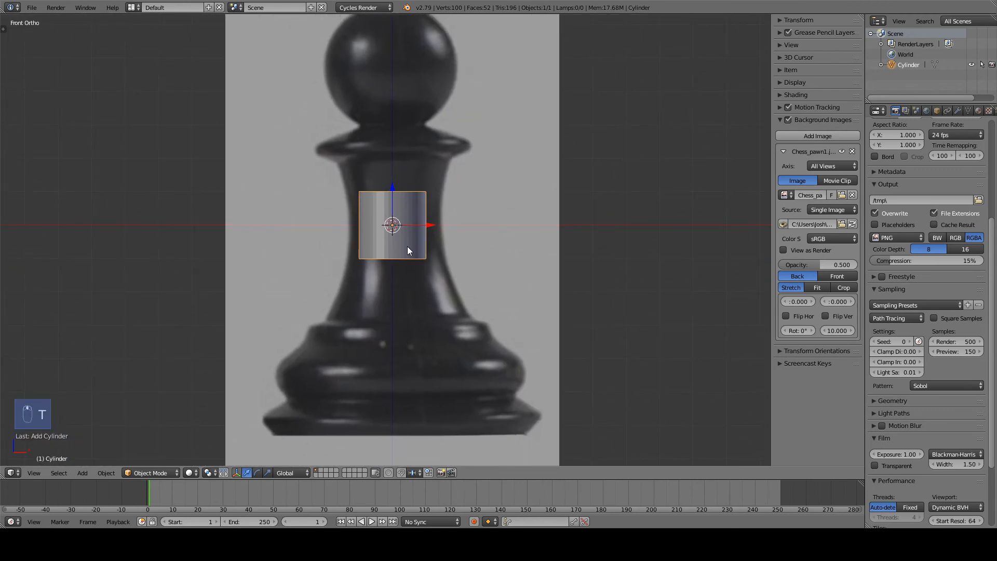
{"action": "key", "text": "s"}
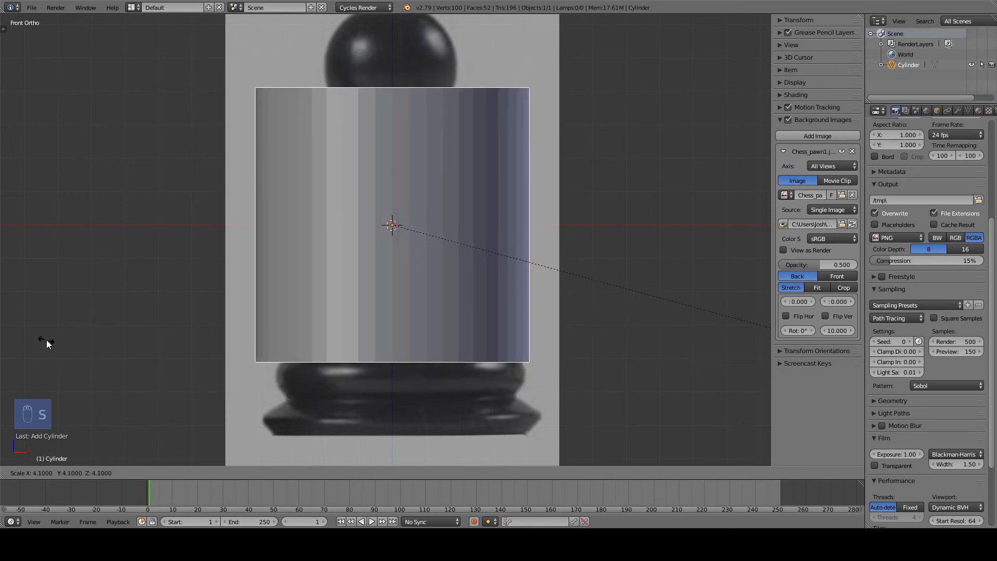
{"action": "left_click", "coordinate": [47, 340]}
{"action": "scroll", "coordinate": [309, 307], "scroll_direction": "down", "scroll_amount": 2}
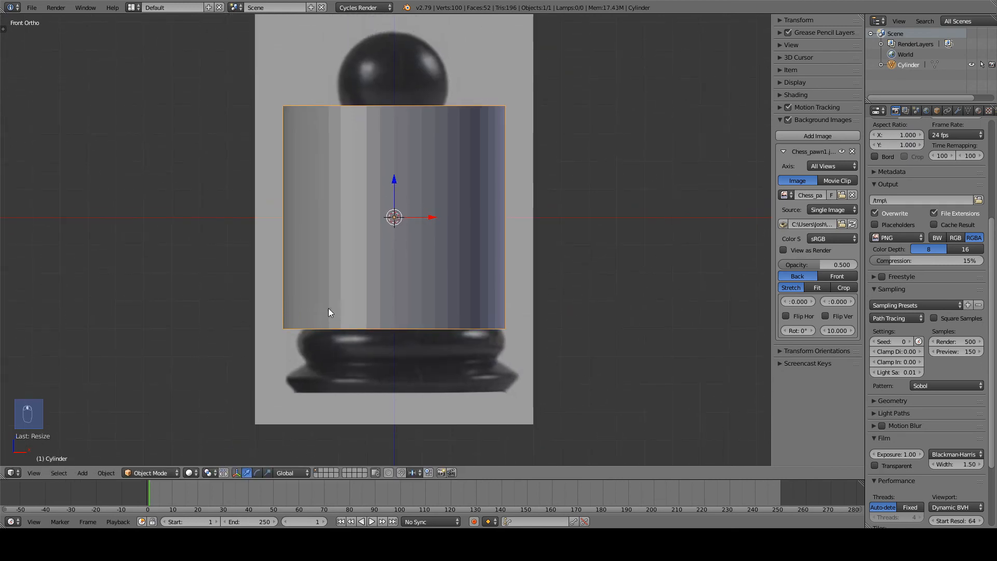
{"action": "key", "text": "g"}
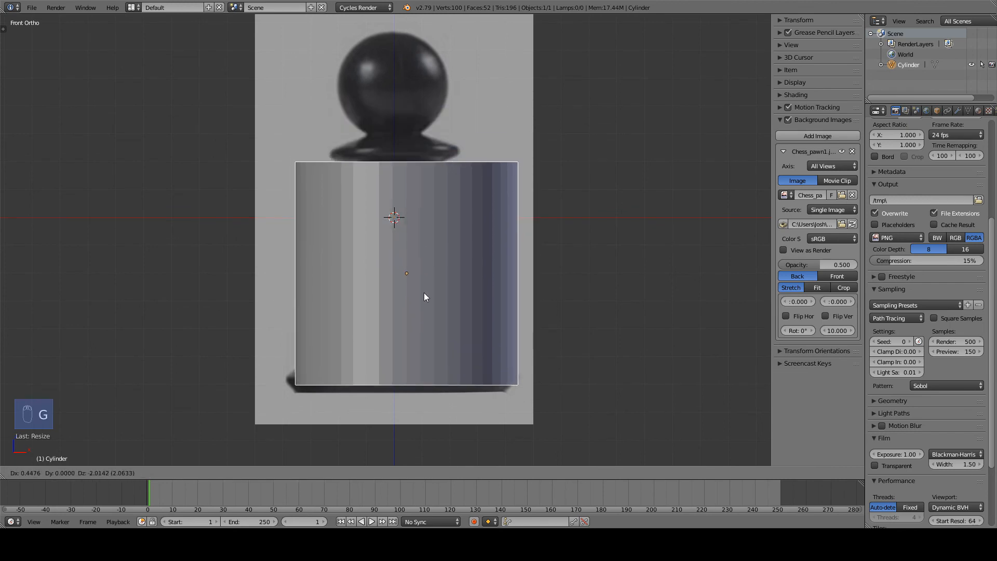
{"action": "left_click", "coordinate": [422, 301]}
Step: Adjust the cylinder's scale and position to roughly match the width and bottom edge of the pawn's base
{"action": "key", "text": "s"}
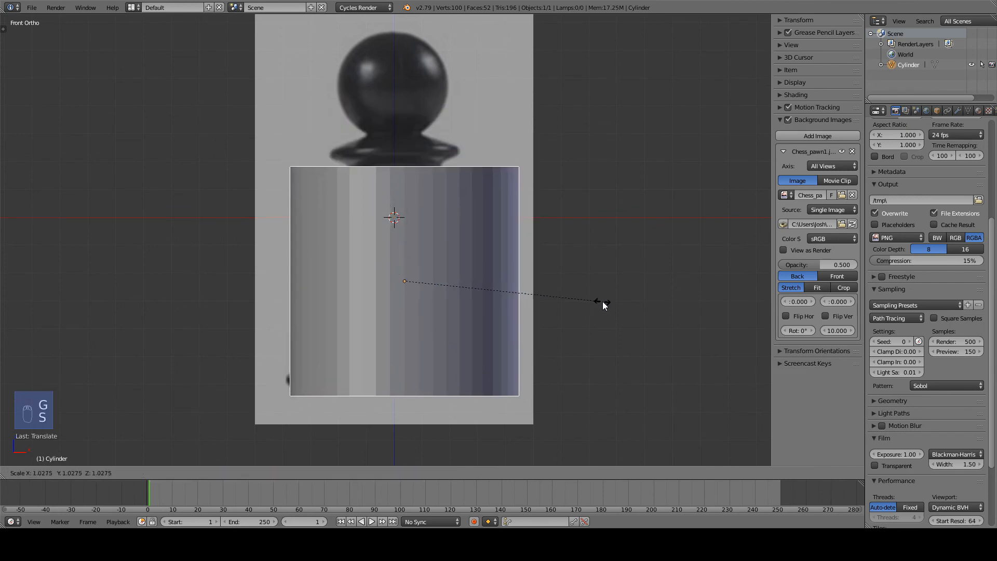
{"action": "left_click", "coordinate": [603, 297]}
{"action": "key", "text": "g"}
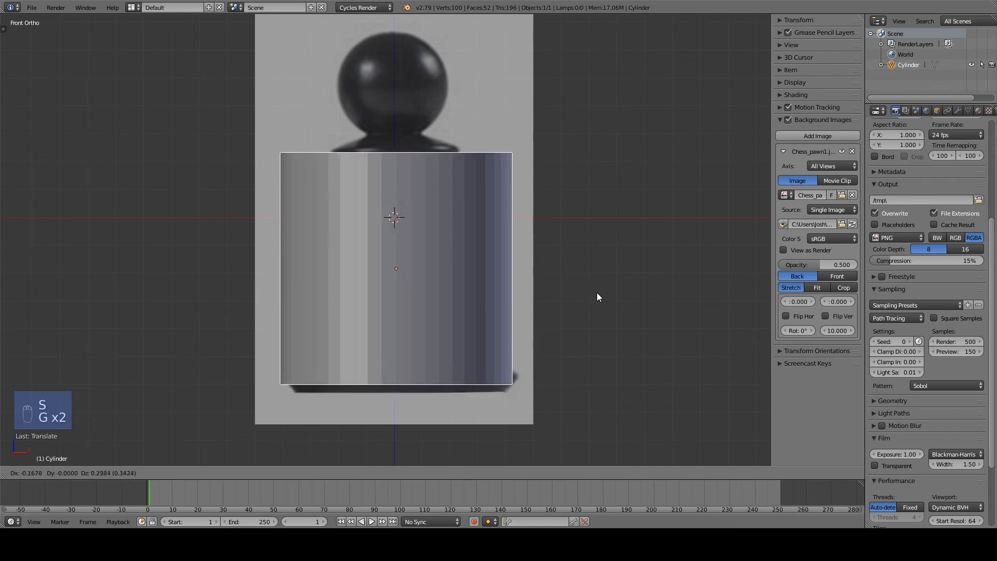
{"action": "left_click", "coordinate": [601, 301]}
{"action": "key", "text": "s"}
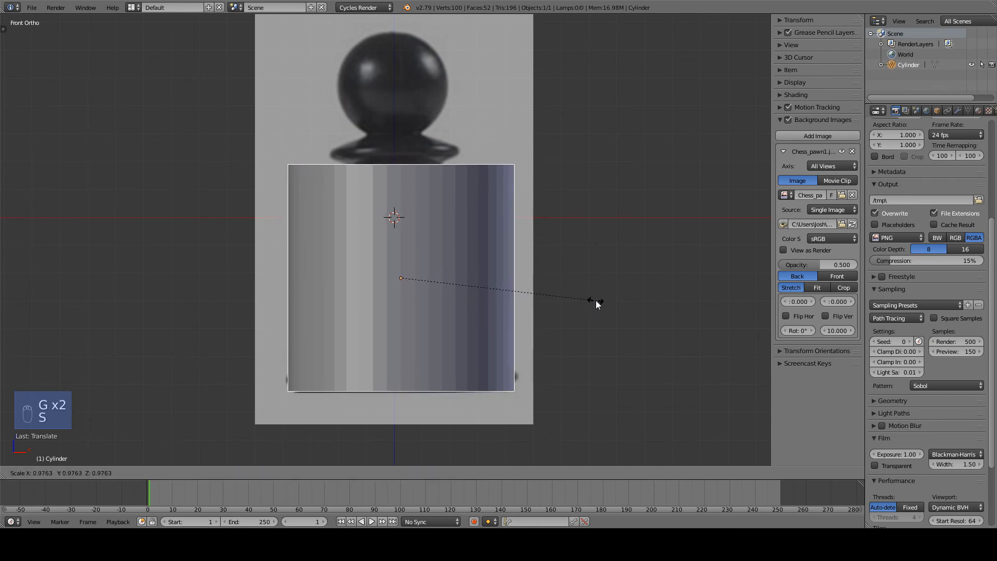
{"action": "left_click", "coordinate": [597, 301]}
{"action": "key", "text": "g"}
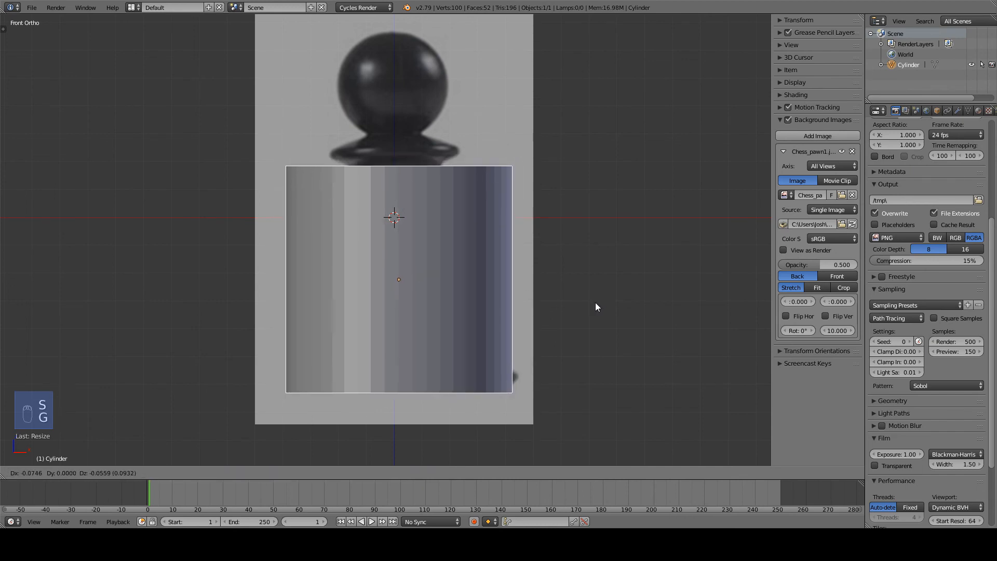
{"action": "left_click", "coordinate": [596, 302]}
Step: Show the cylinder in wireframe and fine-tune its scale and position against the outline of the pawn's base
{"action": "key", "text": "z"}
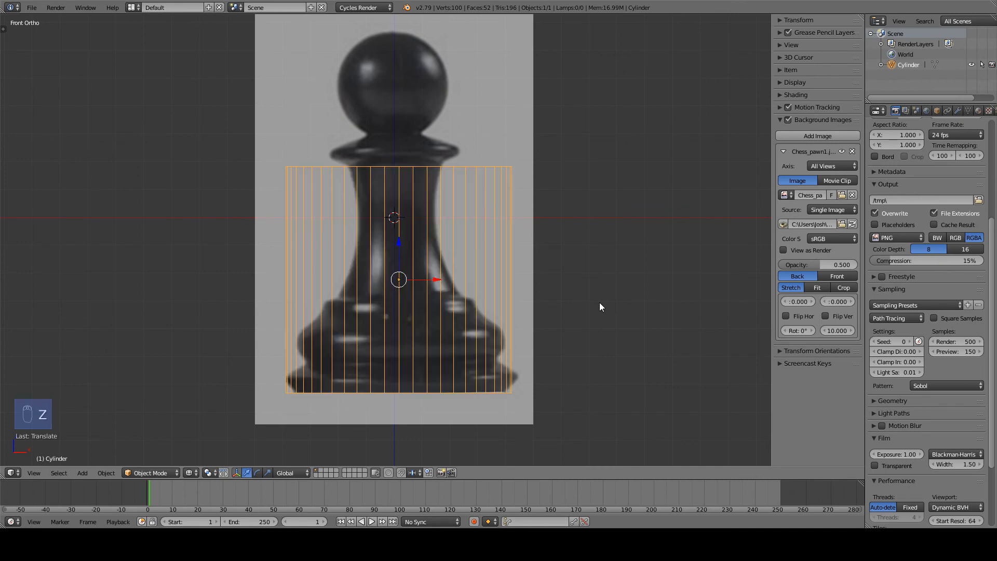
{"action": "key", "text": "g"}
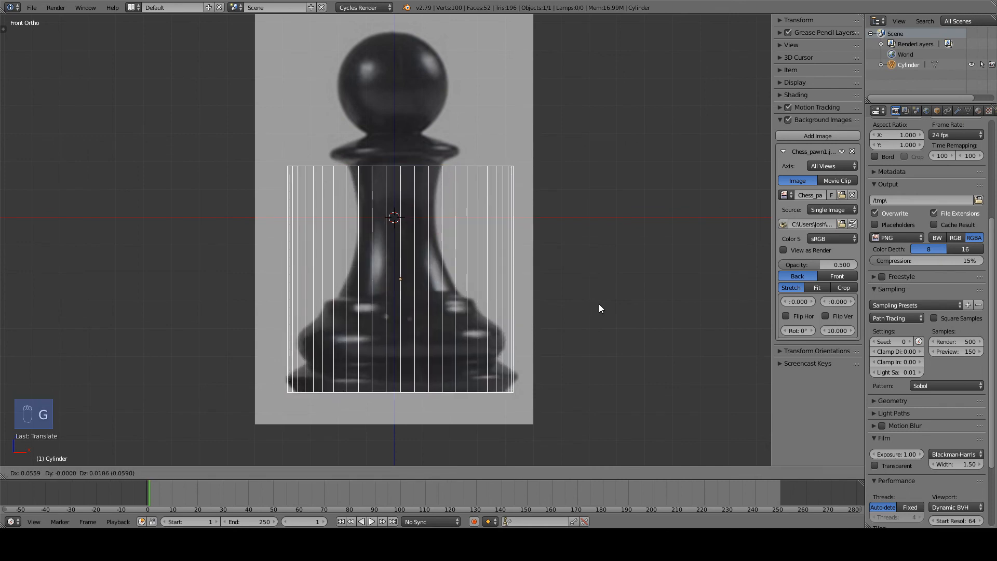
{"action": "left_click", "coordinate": [600, 309]}
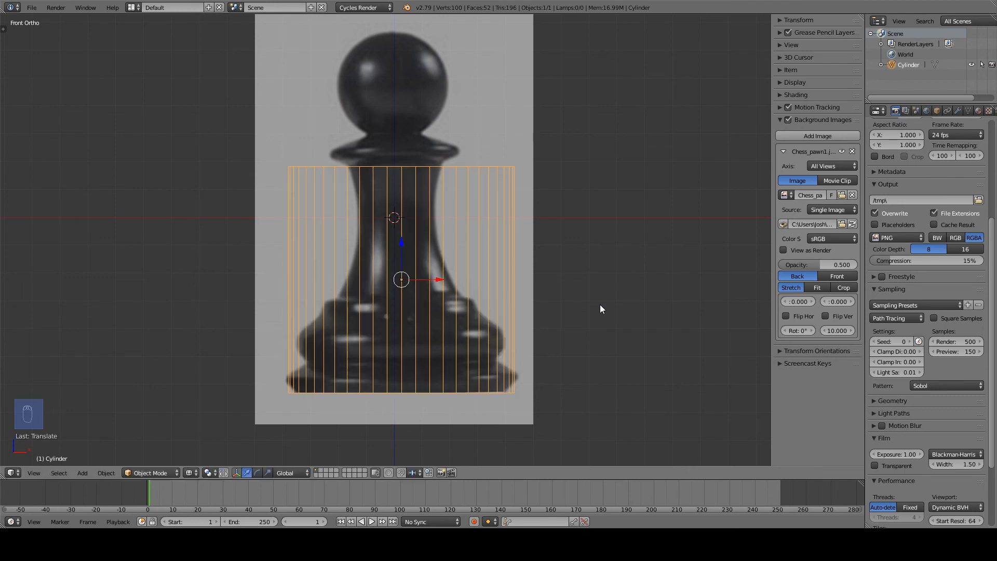
{"action": "key", "text": "s"}
{"action": "left_click", "coordinate": [609, 308]}
{"action": "key", "text": "g"}
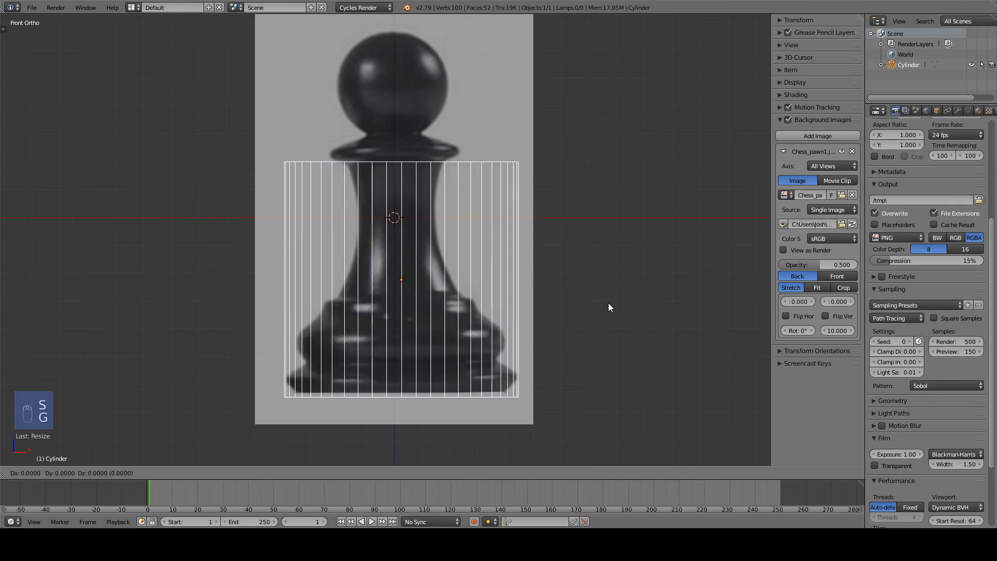
{"action": "left_click", "coordinate": [608, 296]}
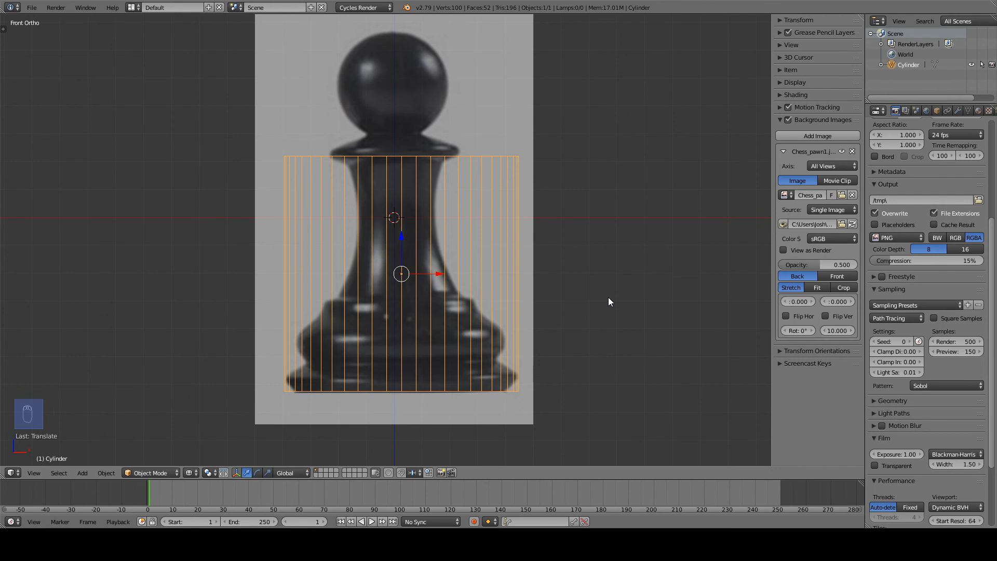
Step: In Edit Mode, lower the cylinder's top vertex ring to leave a thin disc at the pawn's foot
{"action": "key", "text": "Tab"}
{"action": "key", "text": "a"}
{"action": "key", "text": "a"}
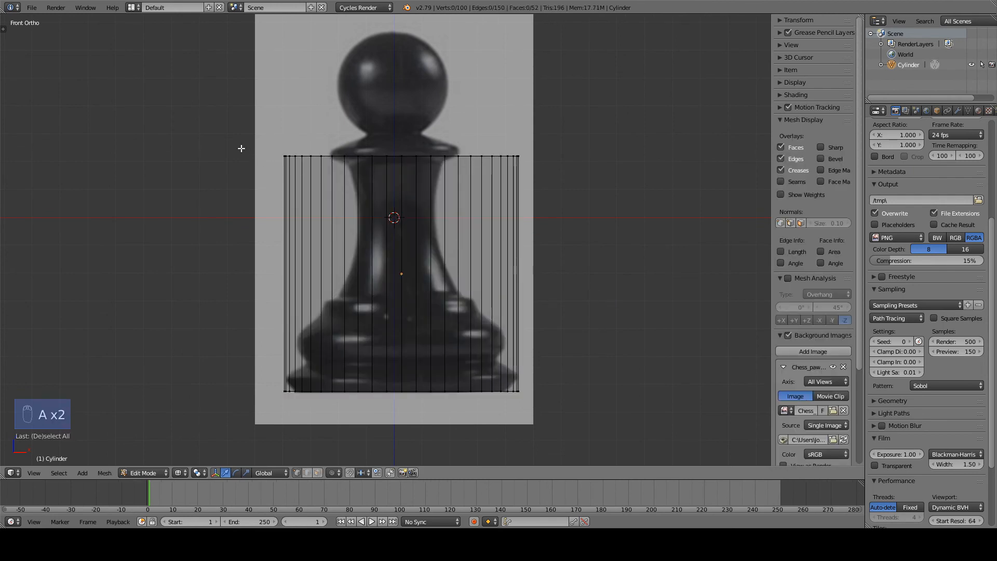
{"action": "key", "text": "b"}
{"action": "left_click_drag", "start_coordinate": [220, 132], "coordinate": [563, 174]}
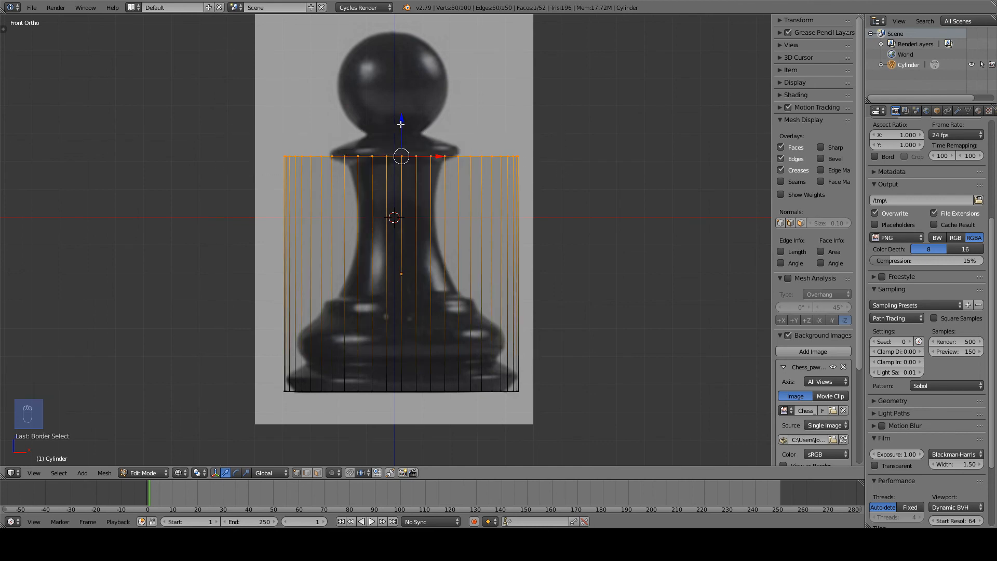
{"action": "left_click_drag", "start_coordinate": [401, 118], "coordinate": [427, 288]}
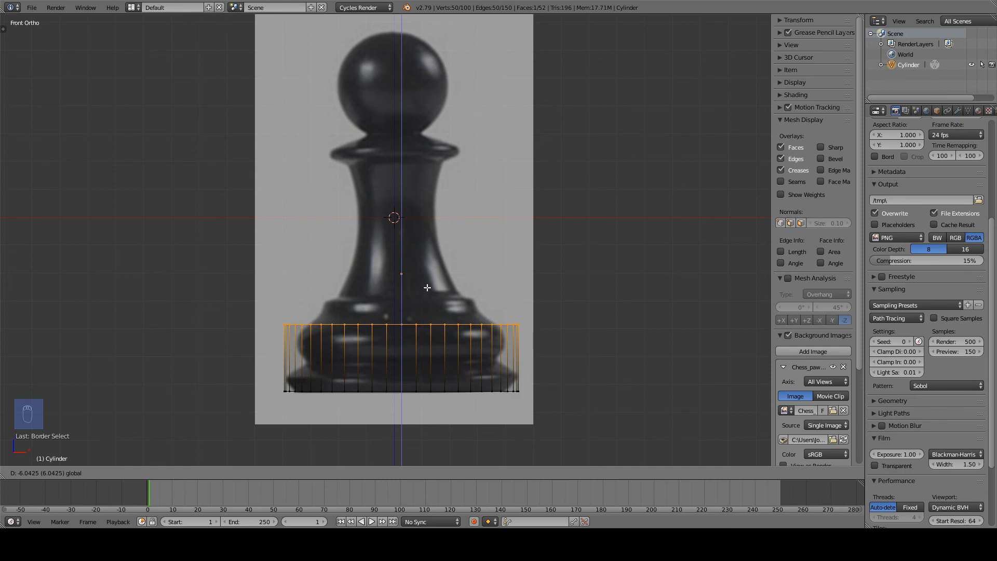
{"action": "left_click_drag", "start_coordinate": [427, 287], "coordinate": [412, 401]}
{"action": "key", "text": "a"}
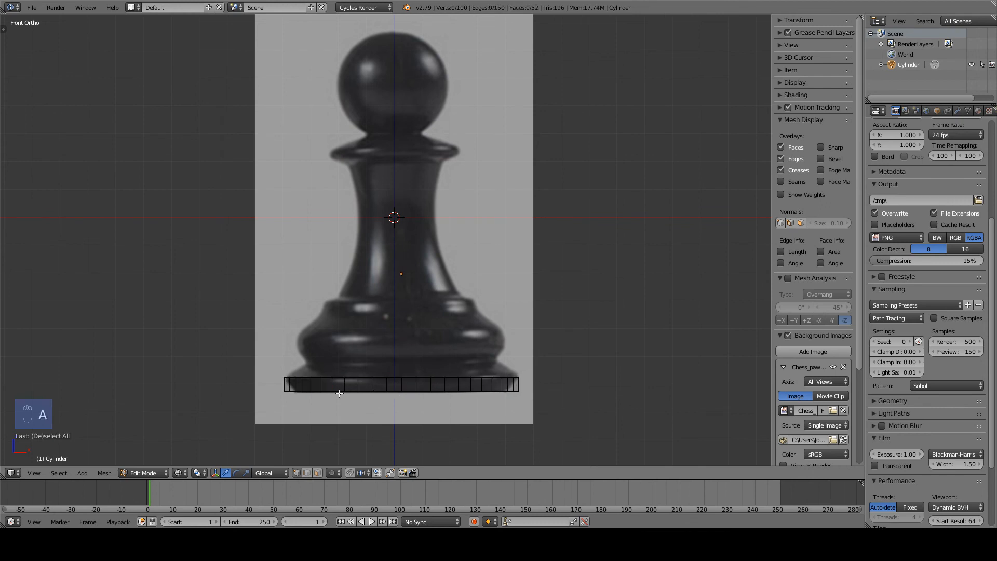
Step: Select the disc's bottom vertex ring and scale it inward to match the bevelled lower edge of the pawn's foot
{"action": "scroll", "coordinate": [413, 401], "scroll_direction": "up", "scroll_amount": 2}
{"action": "middle_click_drag", "start_coordinate": [363, 405], "coordinate": [356, 285], "text": "shift"}
{"action": "scroll", "coordinate": [341, 229], "scroll_direction": "up", "scroll_amount": 1}
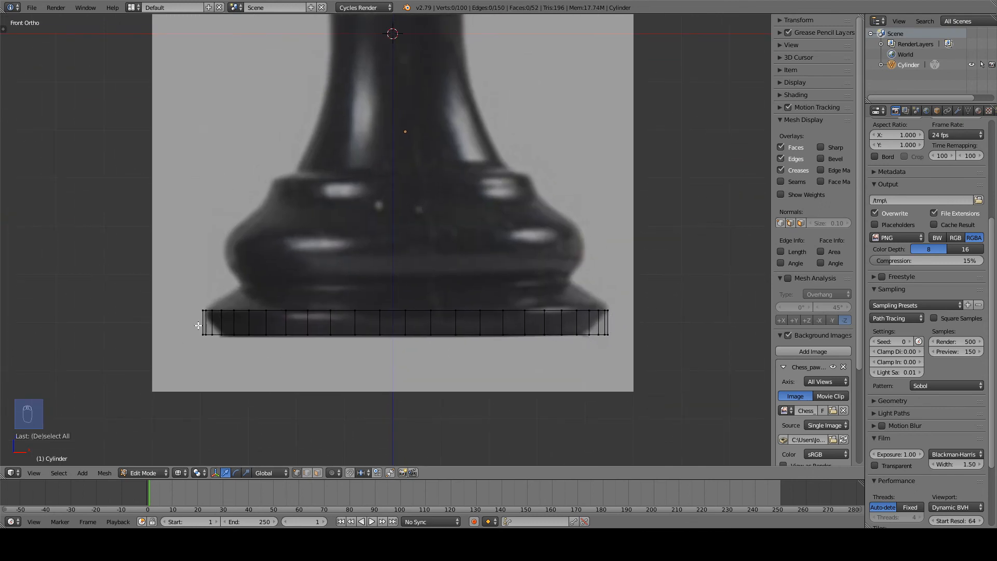
{"action": "key", "text": "b"}
{"action": "left_click_drag", "start_coordinate": [185, 327], "coordinate": [680, 362]}
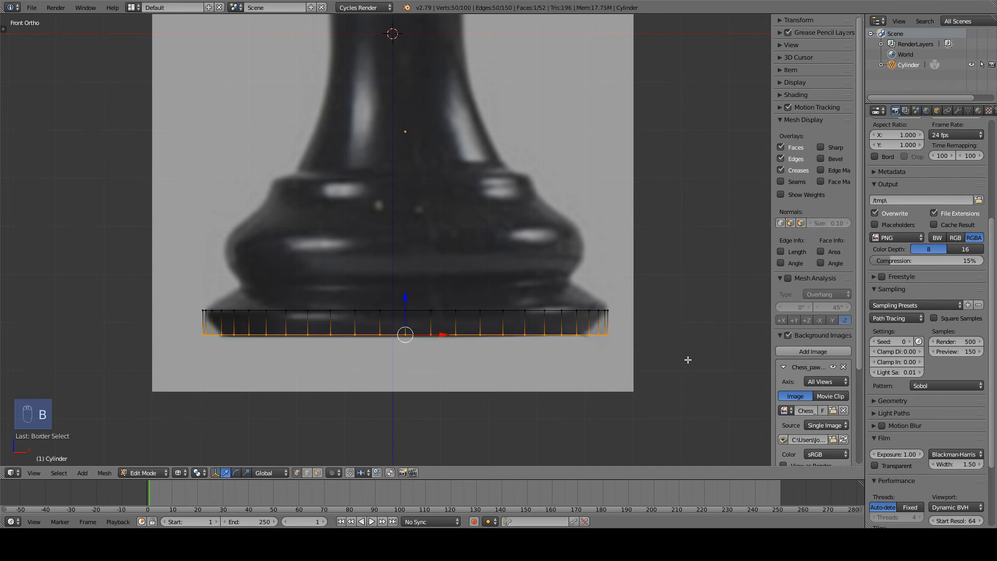
{"action": "key", "text": "s"}
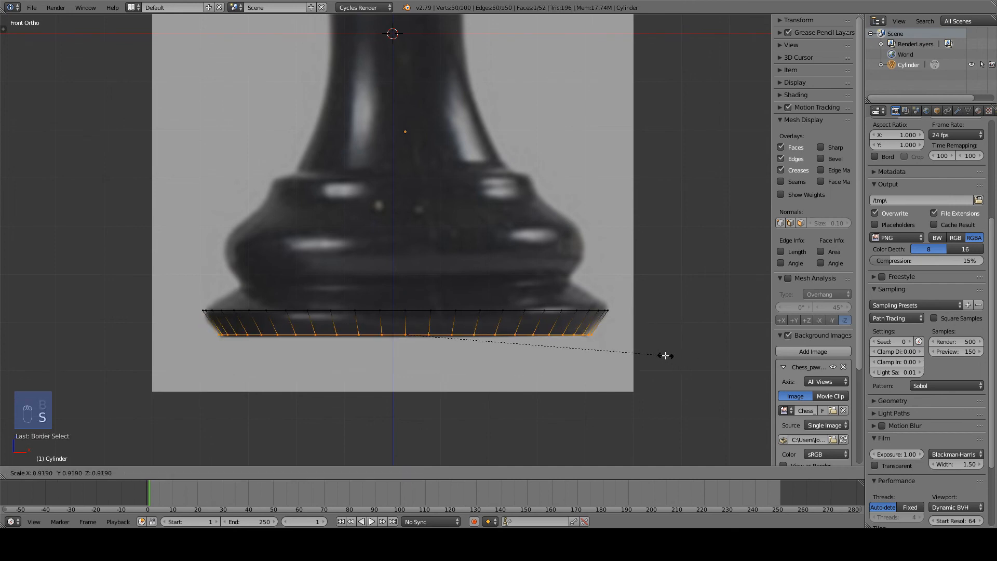
{"action": "left_click", "coordinate": [656, 356]}
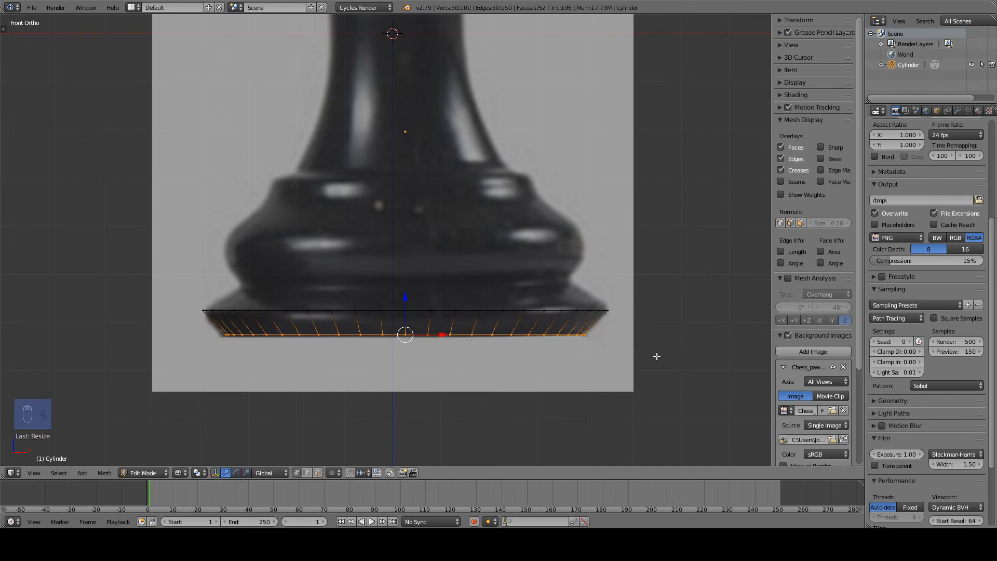
{"action": "scroll", "coordinate": [639, 353], "scroll_direction": "up", "scroll_amount": 3, "text": "shift"}
{"action": "key", "text": "a"}
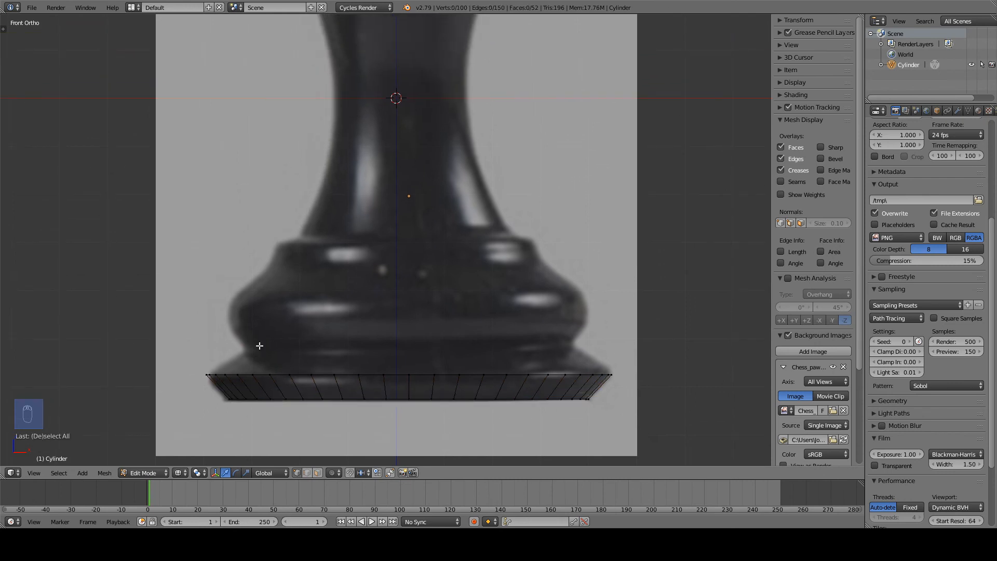
Step: Extrude the disc's top ring upward by about 0.12, extrude it again, and scale the new ring to about 0.89
{"action": "key", "text": "b"}
{"action": "left_click_drag", "start_coordinate": [170, 339], "coordinate": [632, 378]}
{"action": "middle_click_drag", "start_coordinate": [599, 331], "coordinate": [580, 343], "text": "shift"}
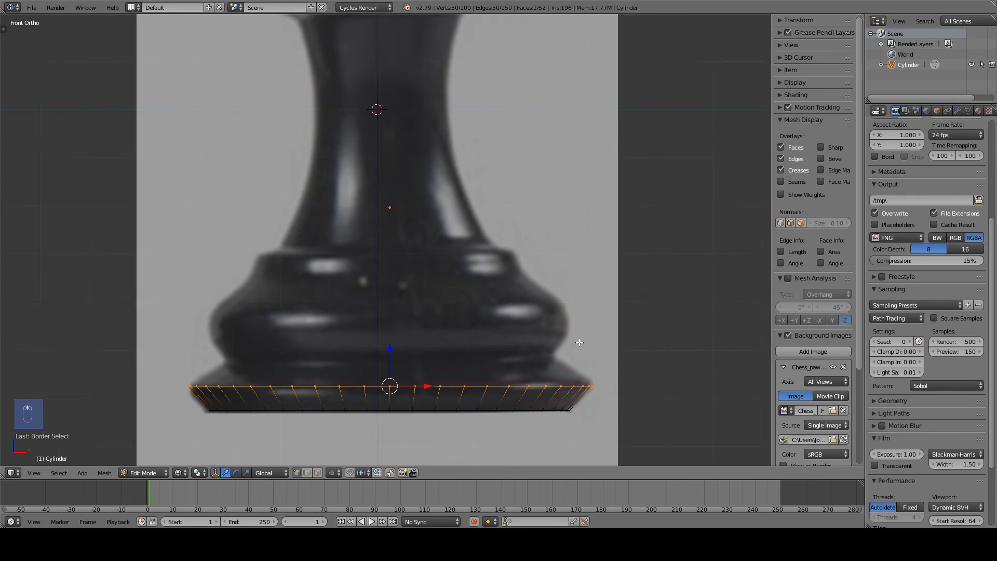
{"action": "key", "text": "e"}
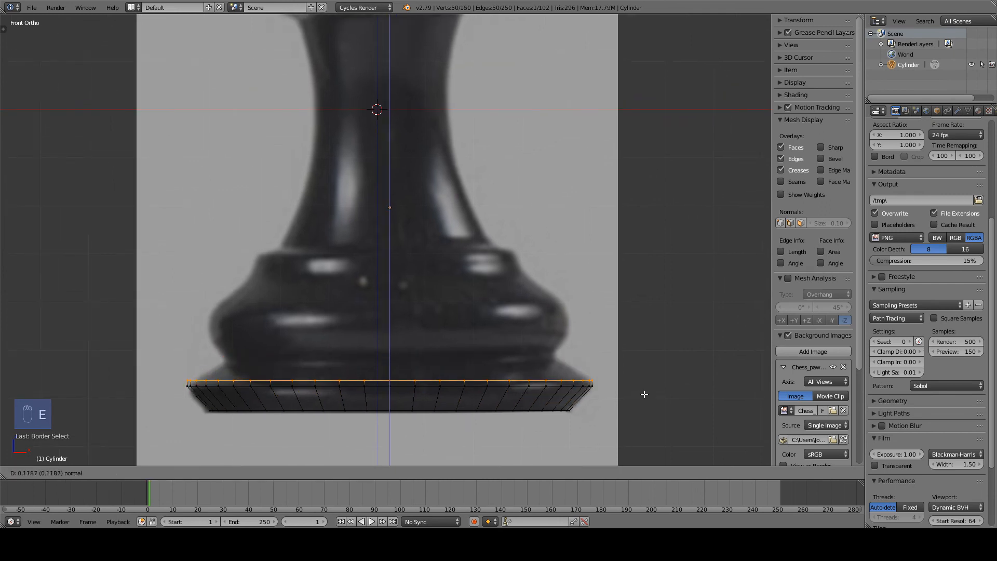
{"action": "left_click", "coordinate": [644, 394]}
{"action": "key", "text": "e"}
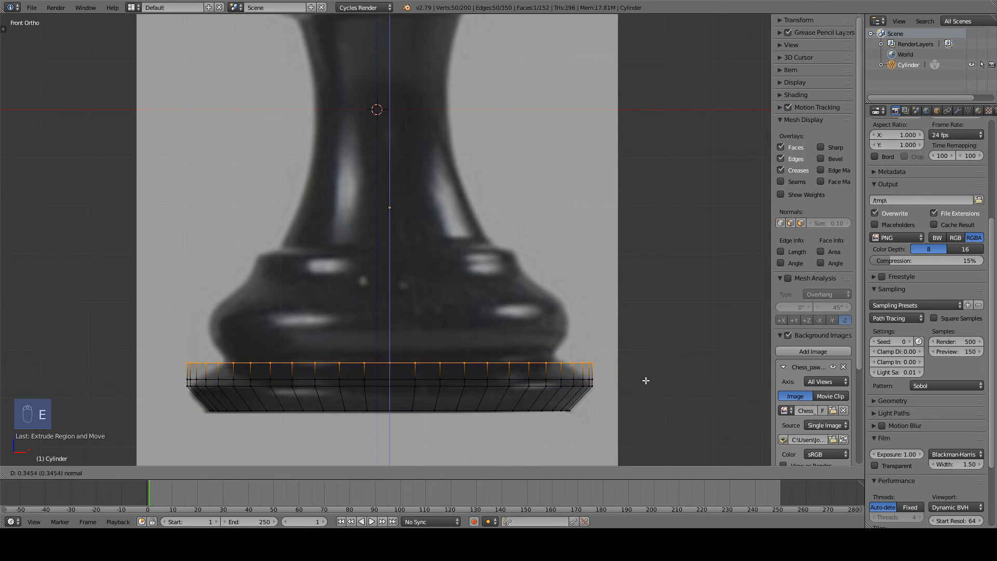
{"action": "left_click", "coordinate": [646, 384]}
{"action": "key", "text": "s"}
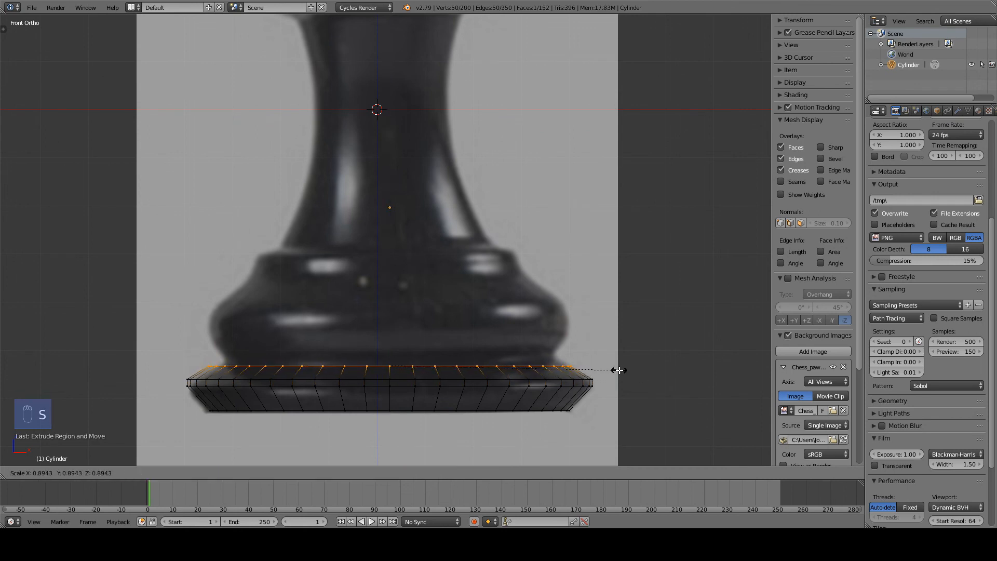
{"action": "left_click", "coordinate": [616, 369]}
Step: Extrude the top ring slightly upward and scale it inward to the groove below the base's large bulge
{"action": "key", "text": "e"}
{"action": "left_click", "coordinate": [618, 362]}
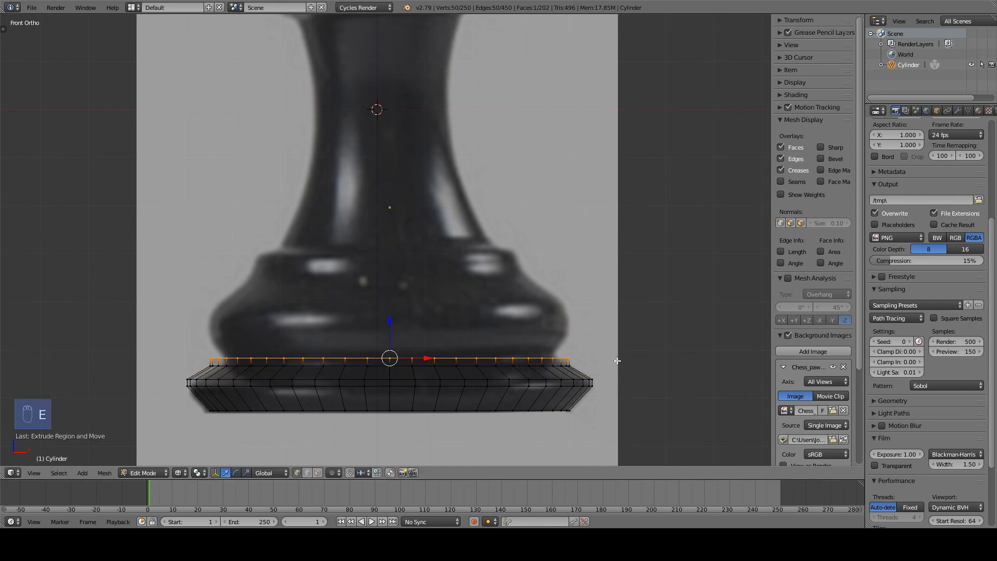
{"action": "key", "text": "s"}
{"action": "left_click", "coordinate": [596, 357]}
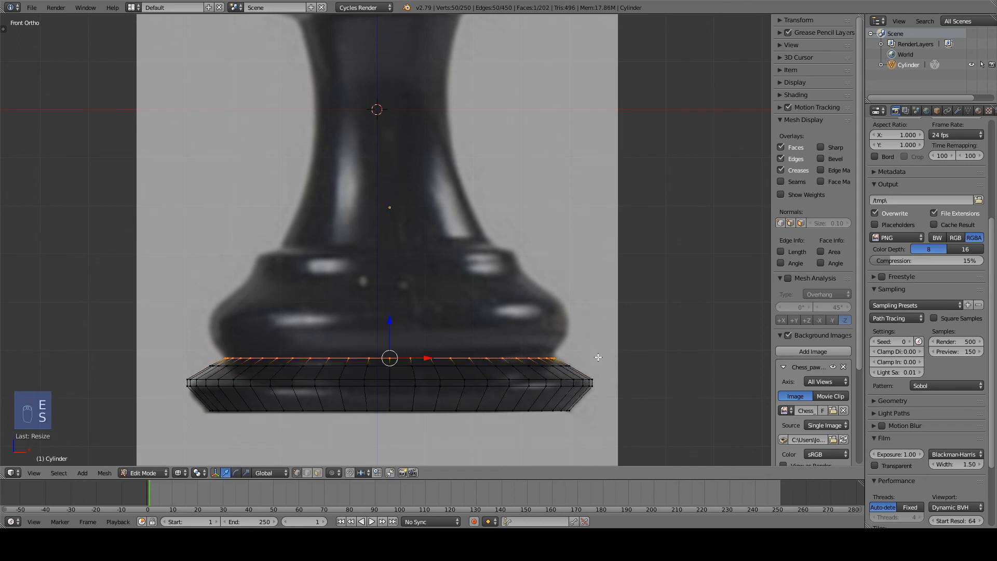
{"action": "key", "text": "a"}
{"action": "key", "text": "b"}
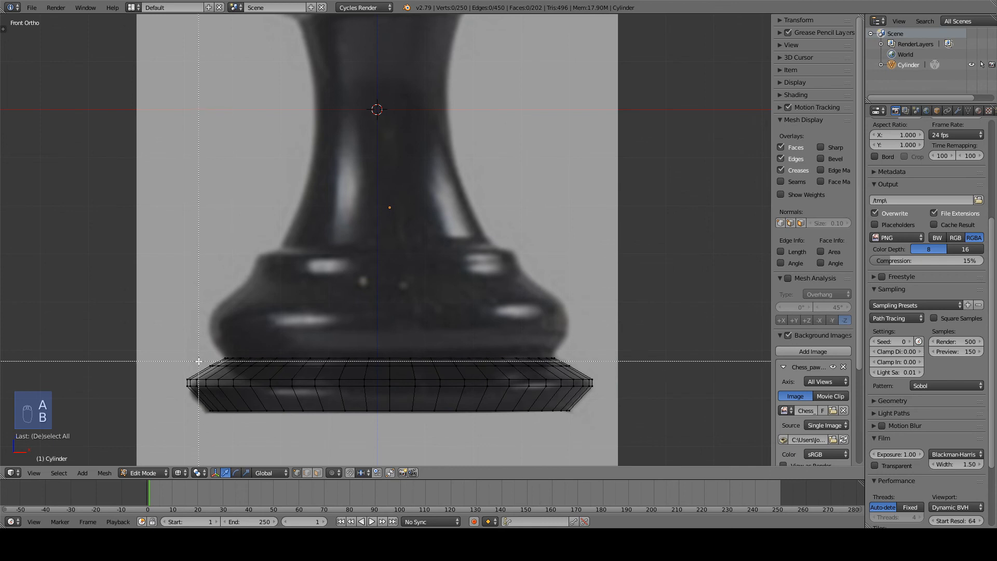
{"action": "left_click_drag", "start_coordinate": [198, 361], "coordinate": [618, 367]}
{"action": "key", "text": "s"}
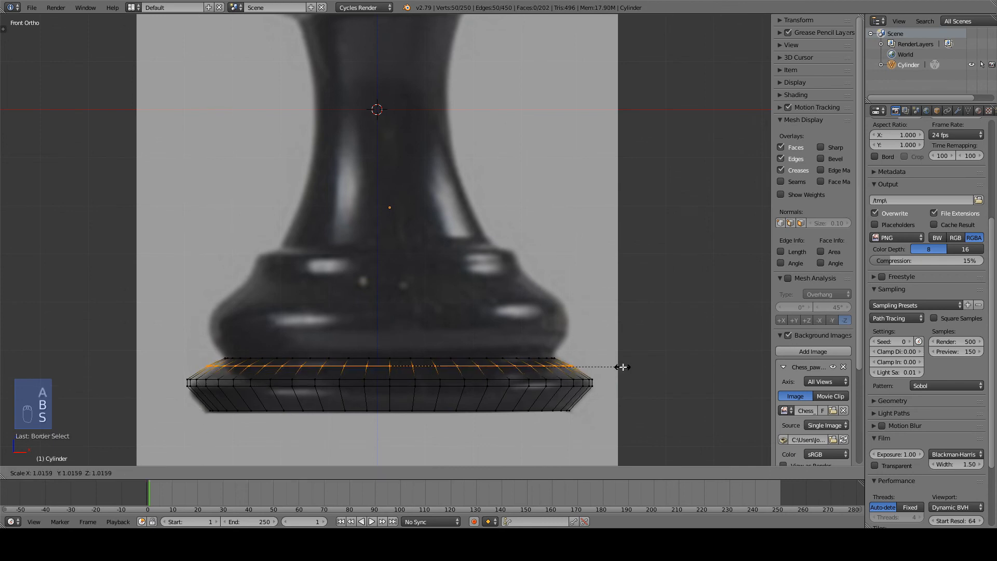
{"action": "right_click", "coordinate": [619, 367]}
Step: Select the top ring, extrude it upward twice through the groove, and widen the last ring slightly
{"action": "key", "text": "a"}
{"action": "key", "text": "b"}
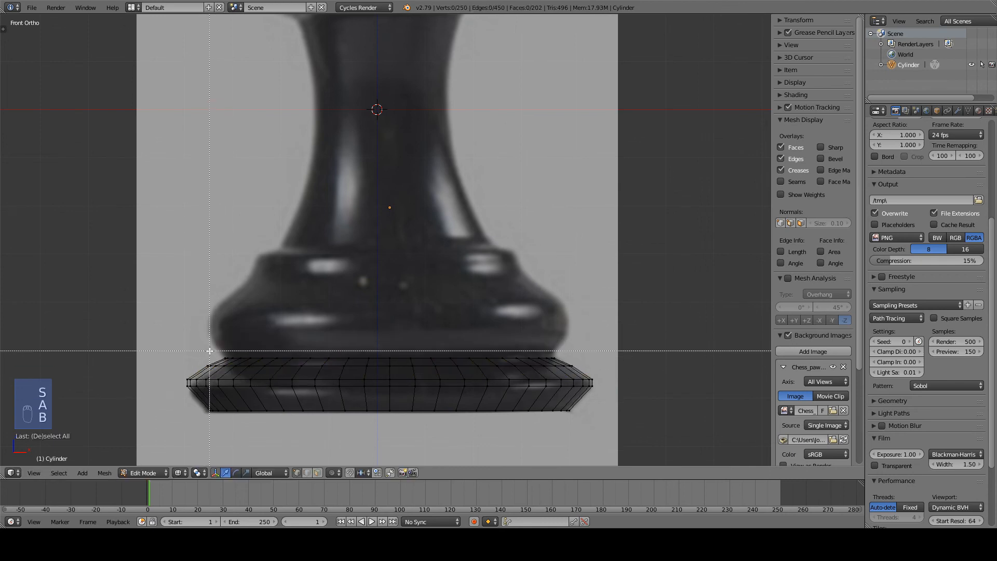
{"action": "left_click_drag", "start_coordinate": [209, 351], "coordinate": [626, 374]}
{"action": "key", "text": "e"}
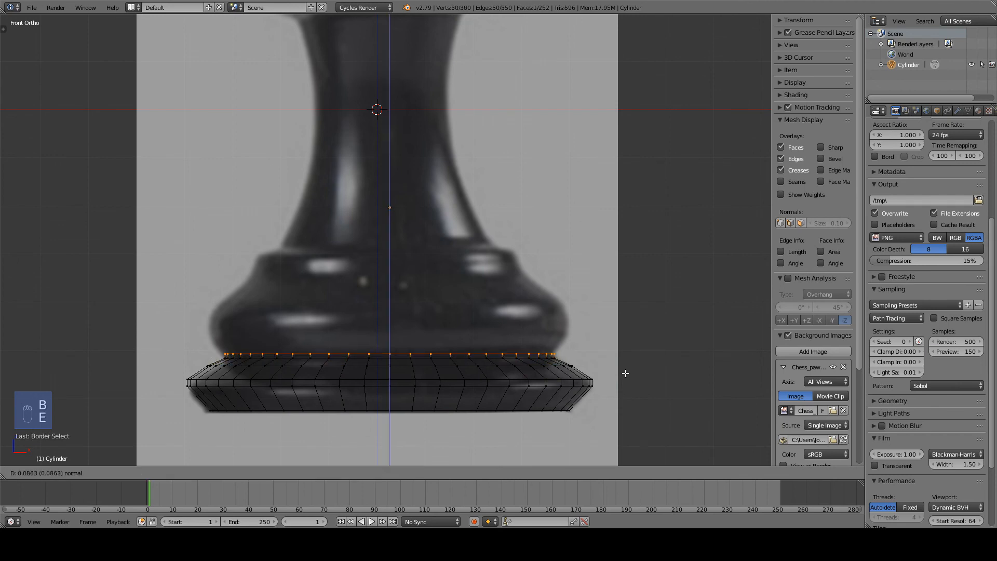
{"action": "right_click", "coordinate": [625, 374]}
{"action": "left_click", "coordinate": [616, 360]}
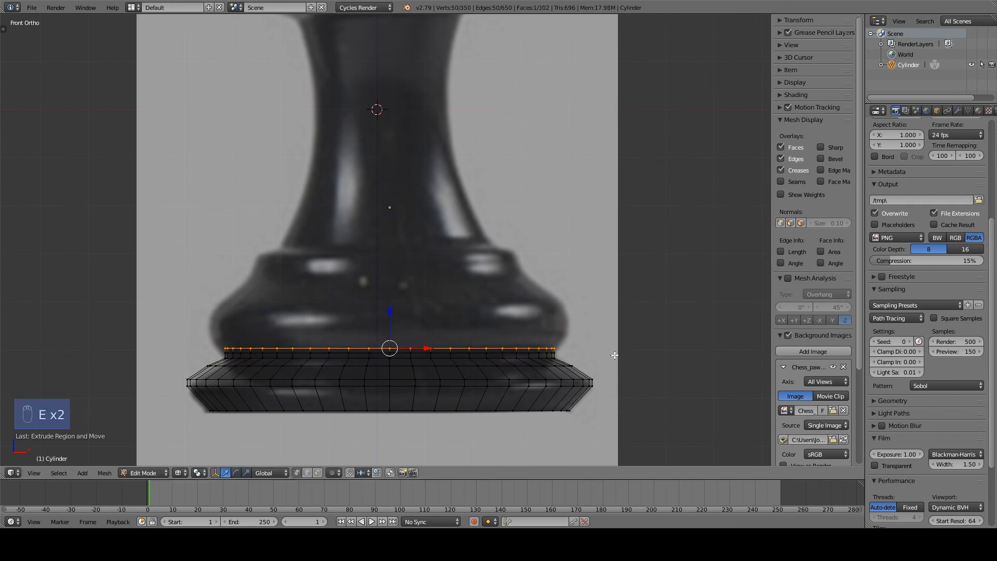
{"action": "key", "text": "s"}
{"action": "left_click", "coordinate": [621, 352]}
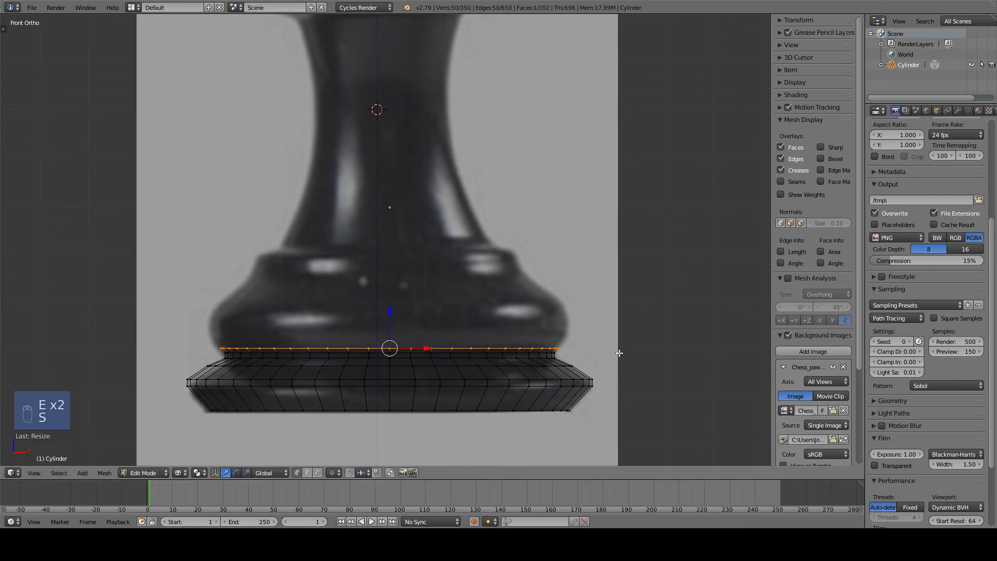
Step: Raise the top ring and scale it out about 1.05 times to the bulge's full width
{"action": "key", "text": "e"}
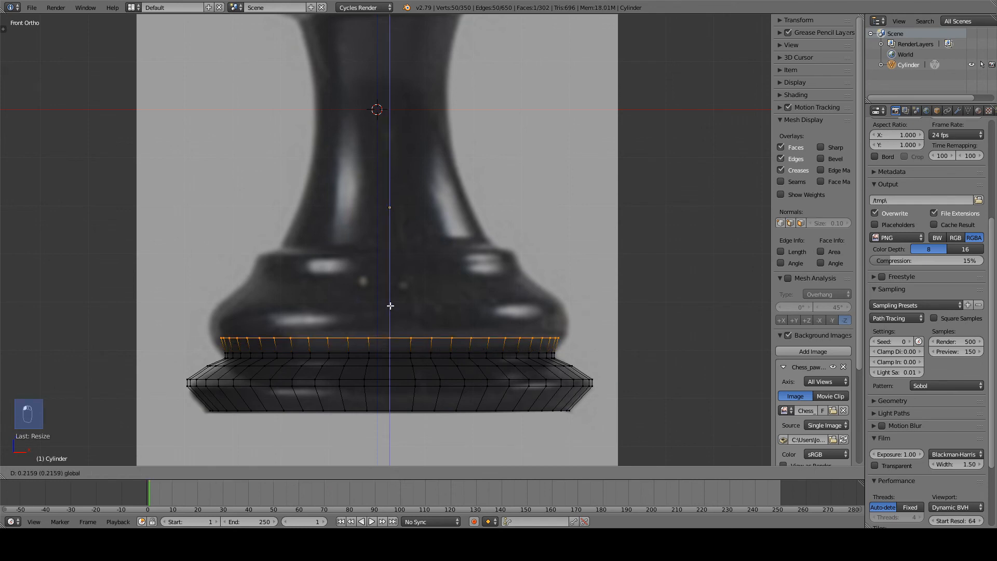
{"action": "left_click", "coordinate": [626, 322]}
{"action": "key", "text": "s"}
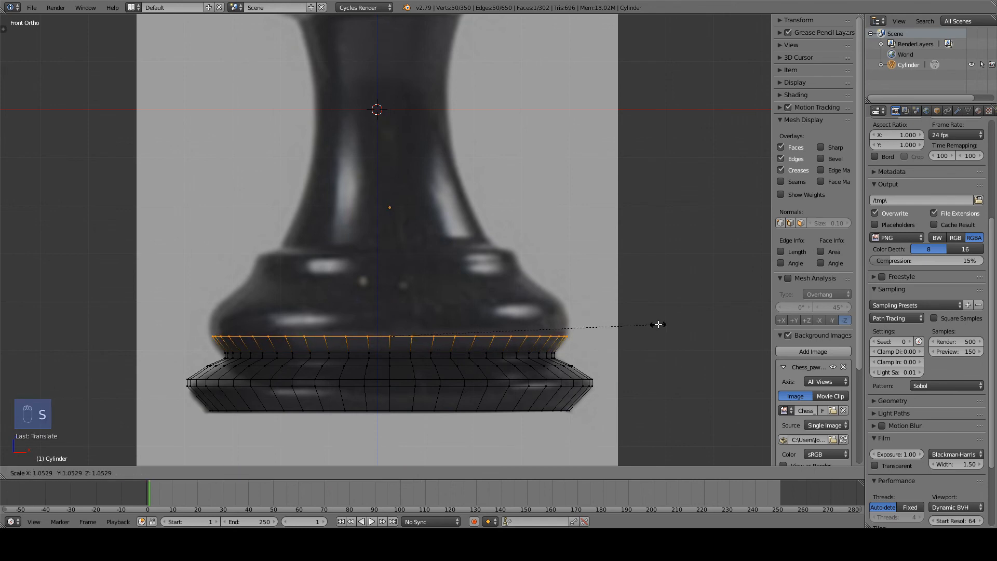
{"action": "left_click", "coordinate": [657, 324]}
Step: Extrude the ring upward in three short sections along the bulge's side, narrowing the last one slightly to follow the outline
{"action": "key", "text": "e"}
{"action": "left_click", "coordinate": [658, 315]}
{"action": "key", "text": "s"}
{"action": "left_click", "coordinate": [658, 311]}
{"action": "key", "text": "e"}
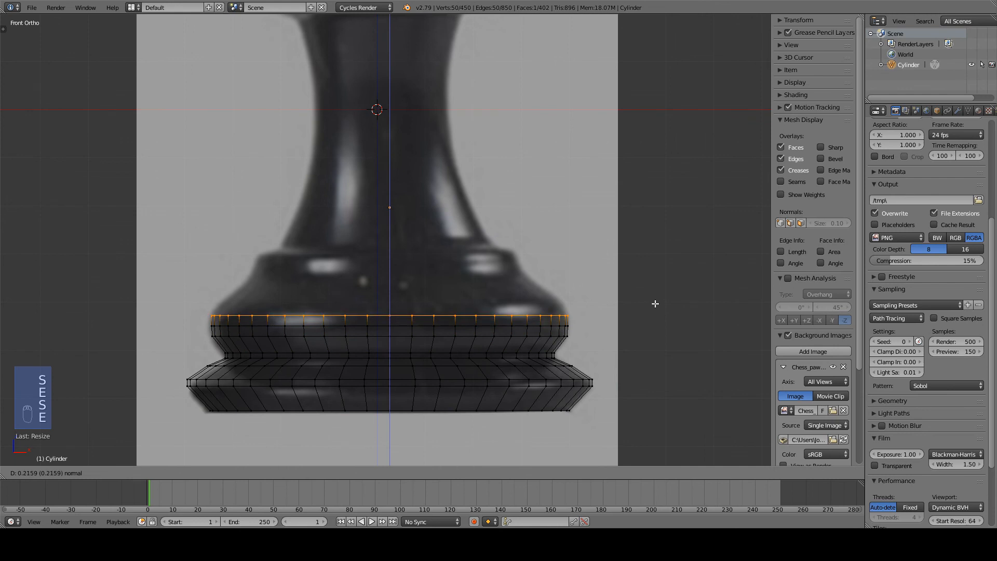
{"action": "left_click", "coordinate": [655, 304]}
{"action": "key", "text": "e"}
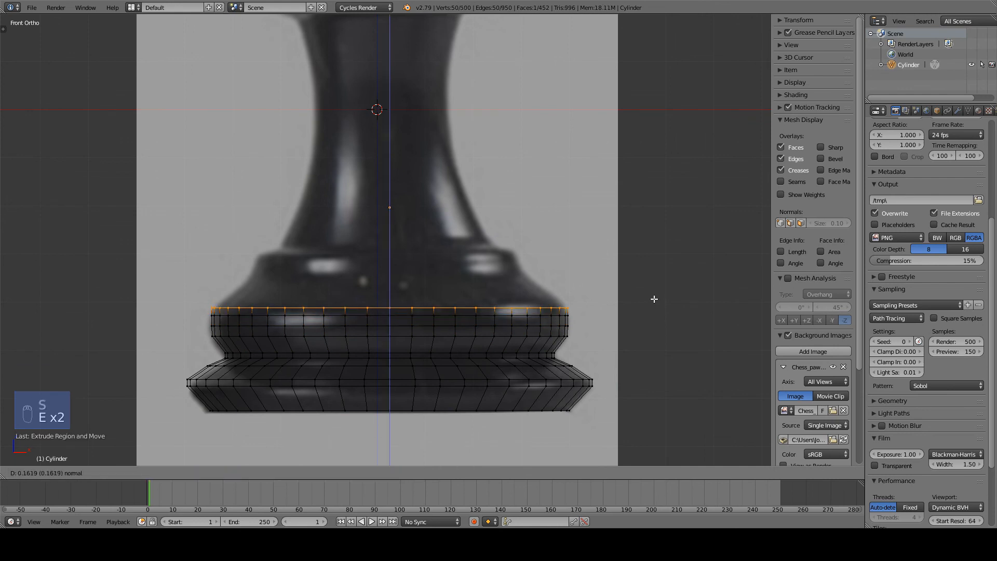
{"action": "key", "text": "s"}
{"action": "left_click", "coordinate": [648, 297]}
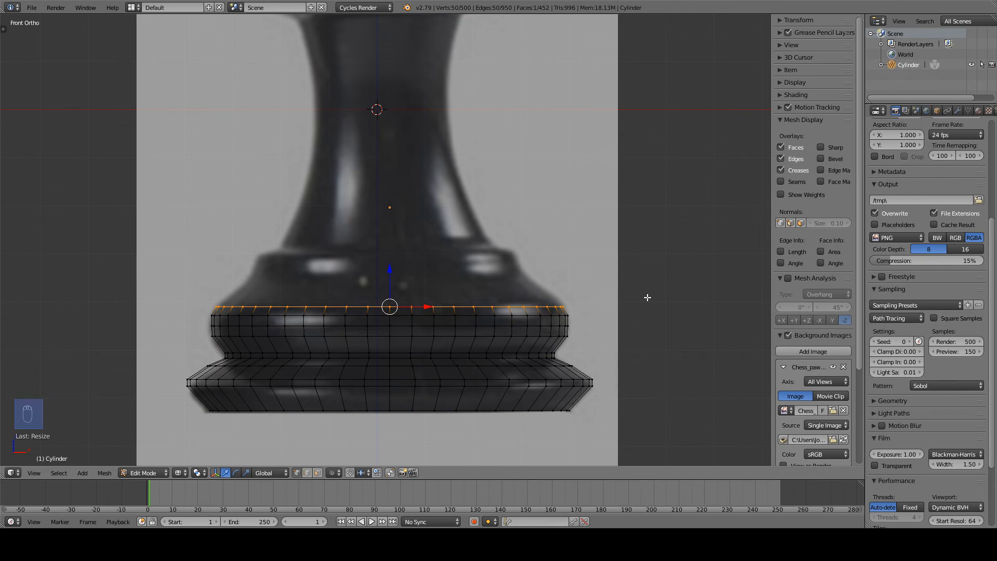
Step: Extrude and scale successive rings inward over the bulge's upper part up to the shoulder at the foot of the stem
{"action": "middle_click_drag", "start_coordinate": [570, 296], "coordinate": [582, 346], "text": "shift"}
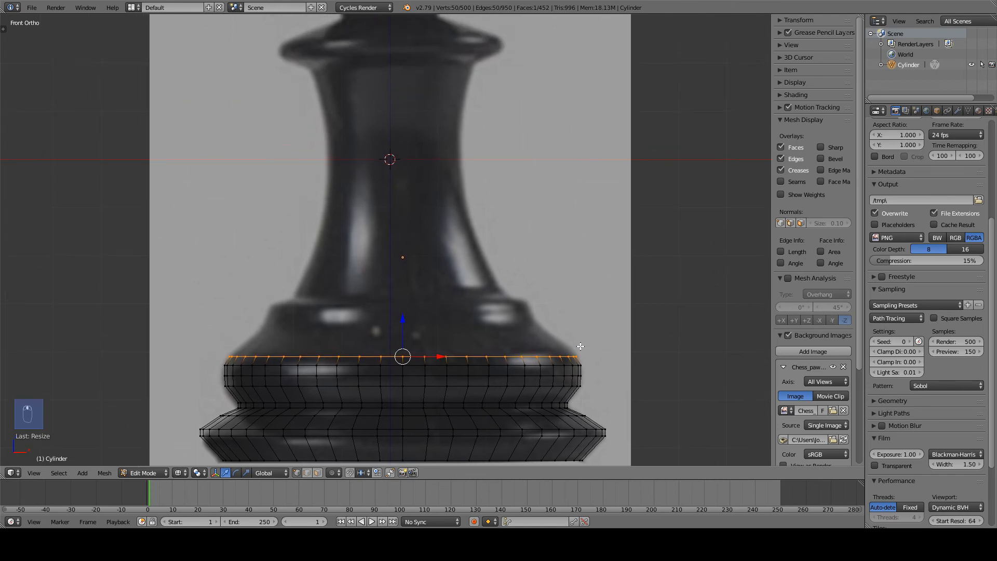
{"action": "key", "text": "e"}
{"action": "left_click", "coordinate": [696, 380]}
{"action": "key", "text": "s"}
{"action": "left_click", "coordinate": [667, 374]}
{"action": "key", "text": "e"}
{"action": "left_click", "coordinate": [639, 345]}
{"action": "key", "text": "s"}
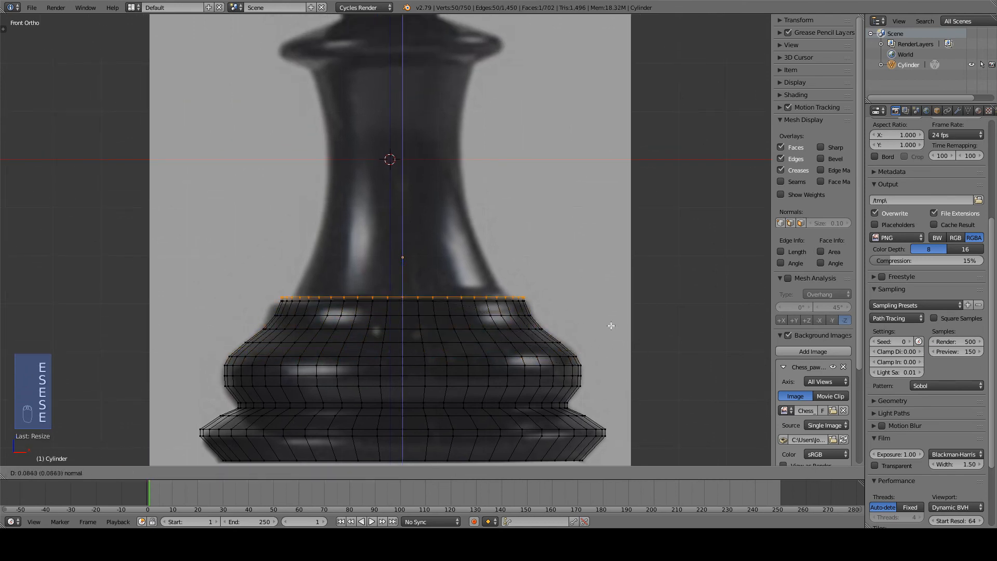
Step: Extrude and scale rings up the stem, following its concave outline to just below the collar
{"action": "middle_click_drag", "start_coordinate": [574, 312], "coordinate": [582, 371], "text": "shift"}
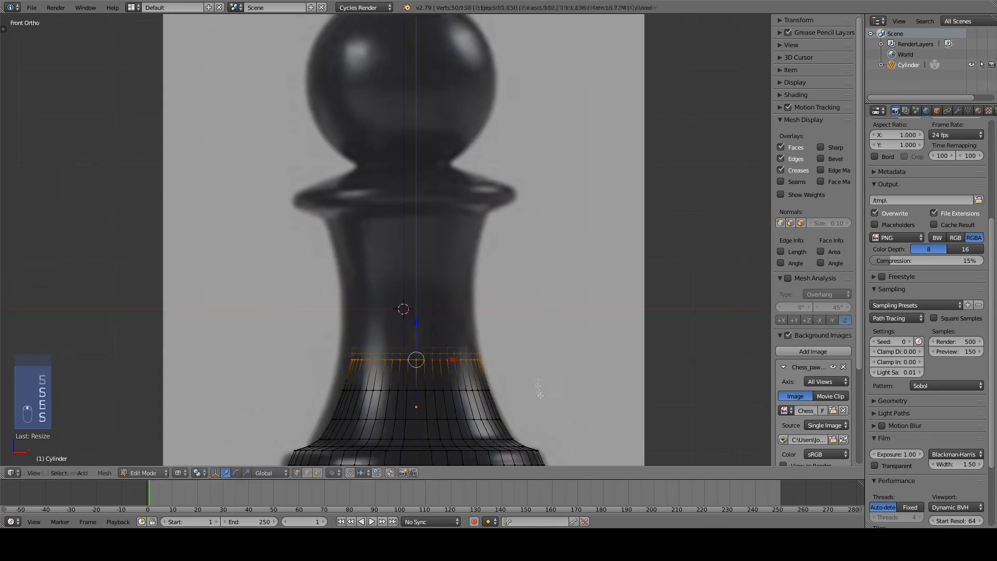
{"action": "key", "text": "e"}
{"action": "left_click", "coordinate": [531, 283]}
{"action": "key", "text": "s"}
{"action": "left_click", "coordinate": [532, 269]}
{"action": "middle_click_drag", "start_coordinate": [533, 269], "coordinate": [541, 359], "text": "shift"}
{"action": "key", "text": "e"}
{"action": "left_click", "coordinate": [556, 328]}
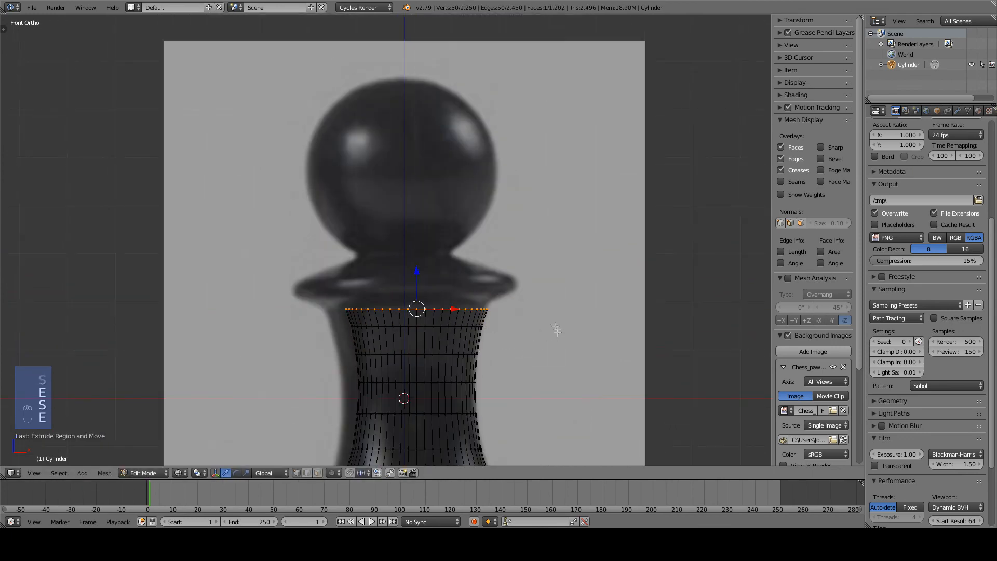
Step: Extrude and scale the stem's top rings outward to form the flared underside and rim of the collar
{"action": "key", "text": "s"}
{"action": "left_click", "coordinate": [619, 296]}
{"action": "key", "text": "e"}
{"action": "left_click", "coordinate": [420, 252]}
{"action": "key", "text": "s"}
{"action": "left_click", "coordinate": [610, 283]}
Step: Extrude the collar's rim upward and scale the rings inward to close its top toward the base of the head
{"action": "key", "text": "e"}
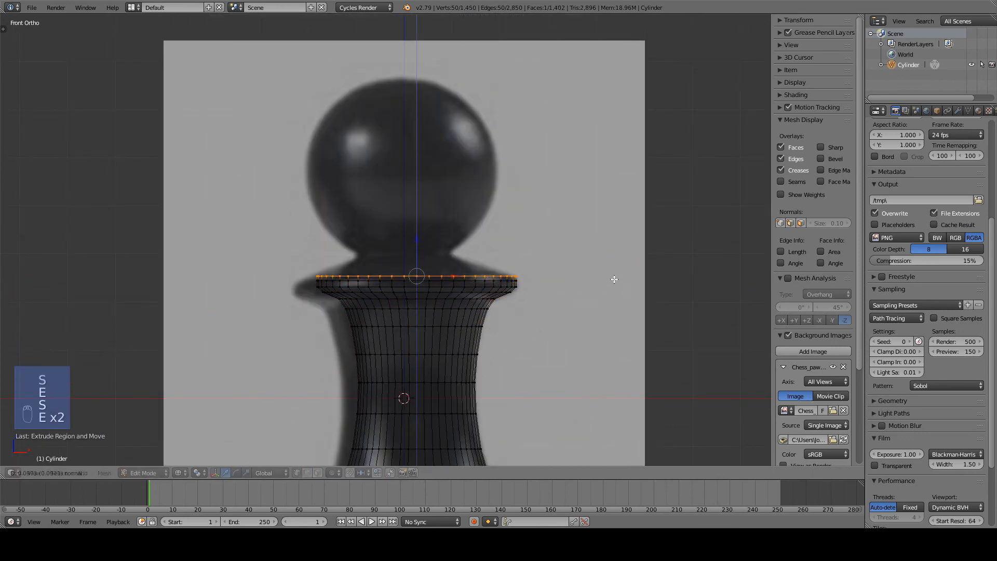
{"action": "left_click", "coordinate": [598, 260]}
{"action": "key", "text": "s"}
{"action": "left_click", "coordinate": [490, 255]}
{"action": "scroll", "coordinate": [497, 283], "scroll_direction": "down", "scroll_amount": 5}
{"action": "scroll", "coordinate": [521, 313], "scroll_direction": "up", "scroll_amount": 3}
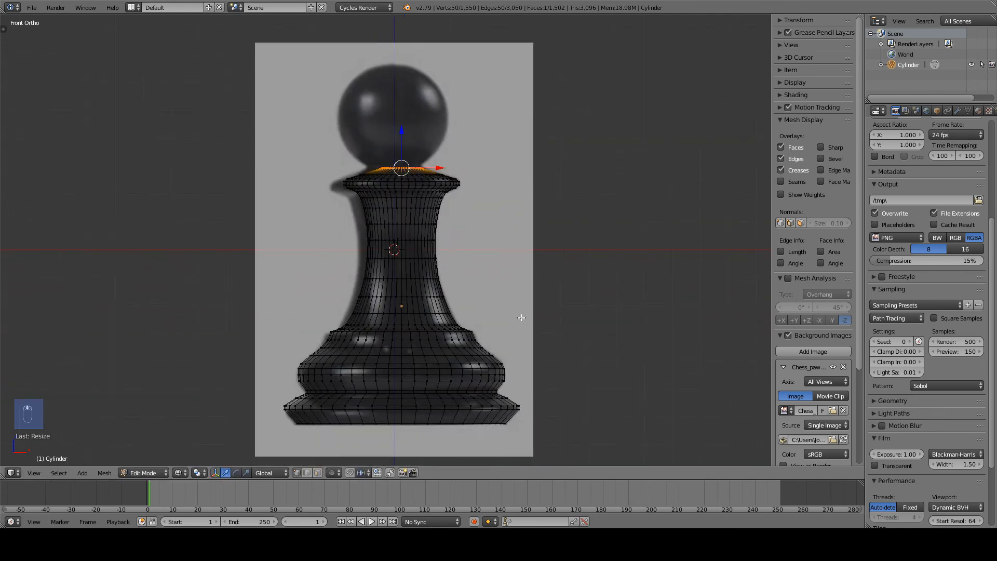
Step: Deselect the mesh and inspect it in solid shading from an angled view
{"action": "key", "text": "a"}
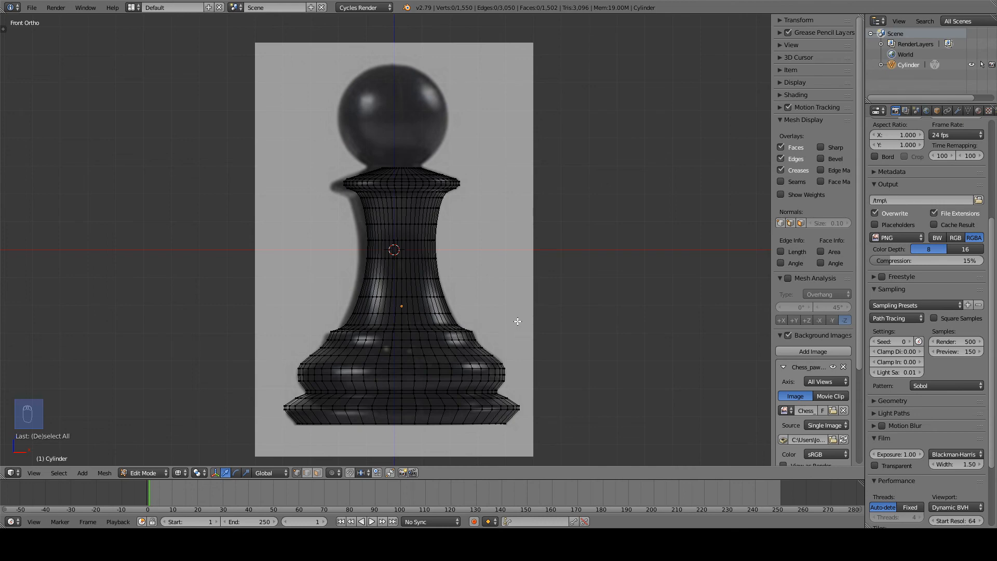
{"action": "middle_click_drag", "start_coordinate": [518, 321], "coordinate": [483, 345]}
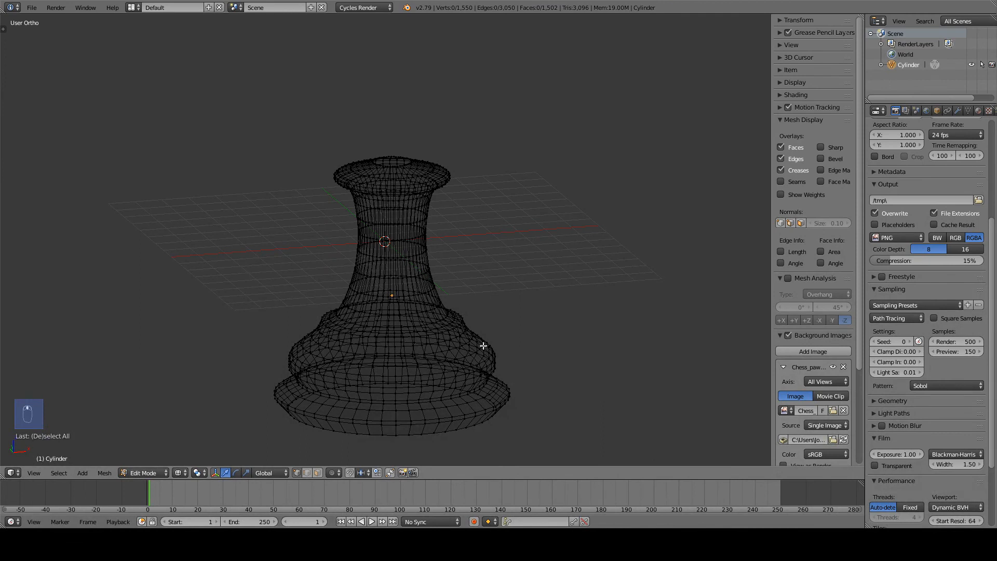
{"action": "key", "text": "z"}
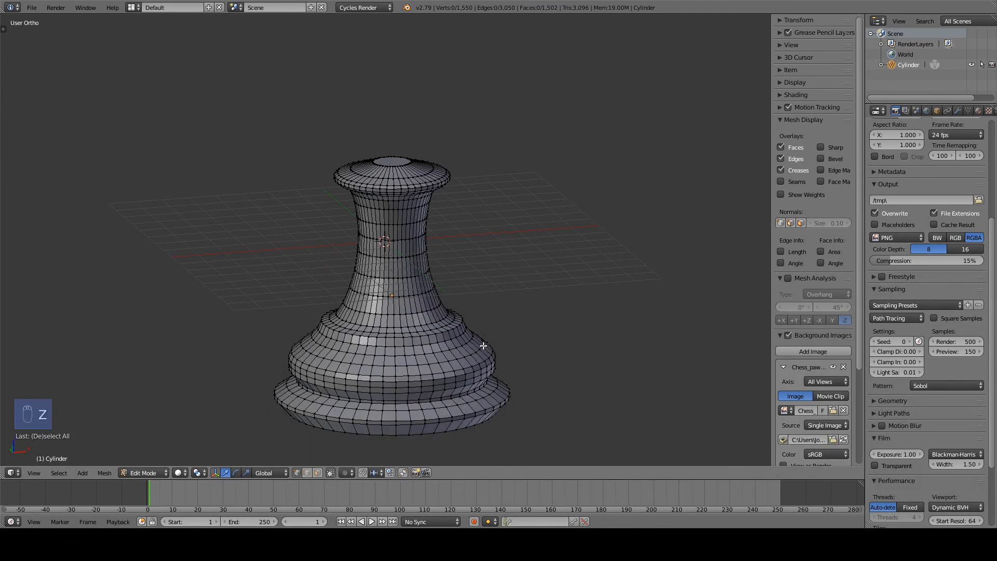
Step: Return from mesh editing to Object Mode and deselect the pawn body
{"action": "key", "text": "Tab"}
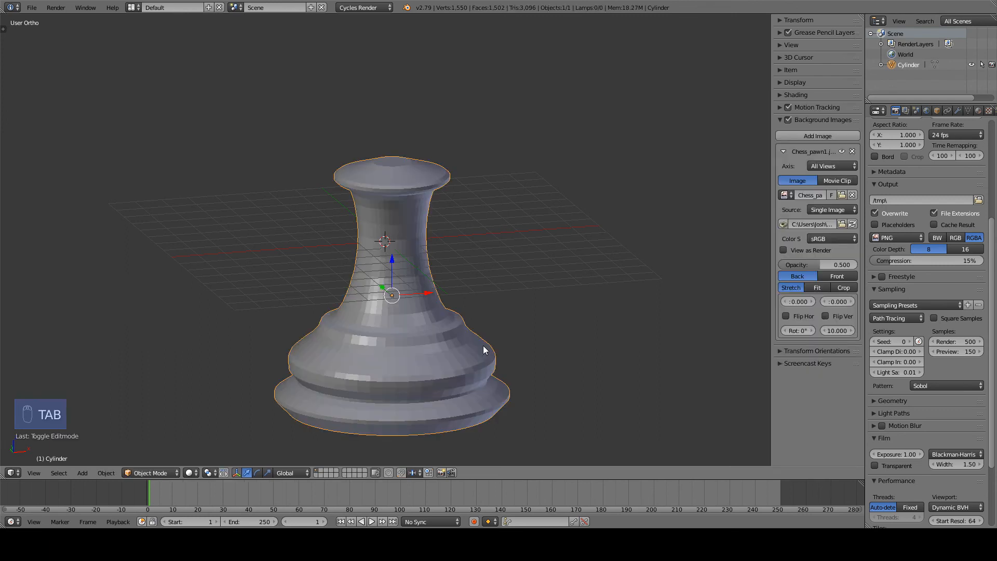
{"action": "key", "text": "a"}
{"action": "key", "text": "a"}
Step: Inspect the solid pawn body from above and from its underside, switching to perspective projection
{"action": "scroll", "coordinate": [488, 353], "scroll_direction": "down", "scroll_amount": 5}
{"action": "middle_click_drag", "start_coordinate": [497, 361], "coordinate": [436, 210]}
{"action": "scroll", "coordinate": [437, 235], "scroll_direction": "up", "scroll_amount": 5}
{"action": "scroll", "coordinate": [435, 234], "scroll_direction": "down", "scroll_amount": 3}
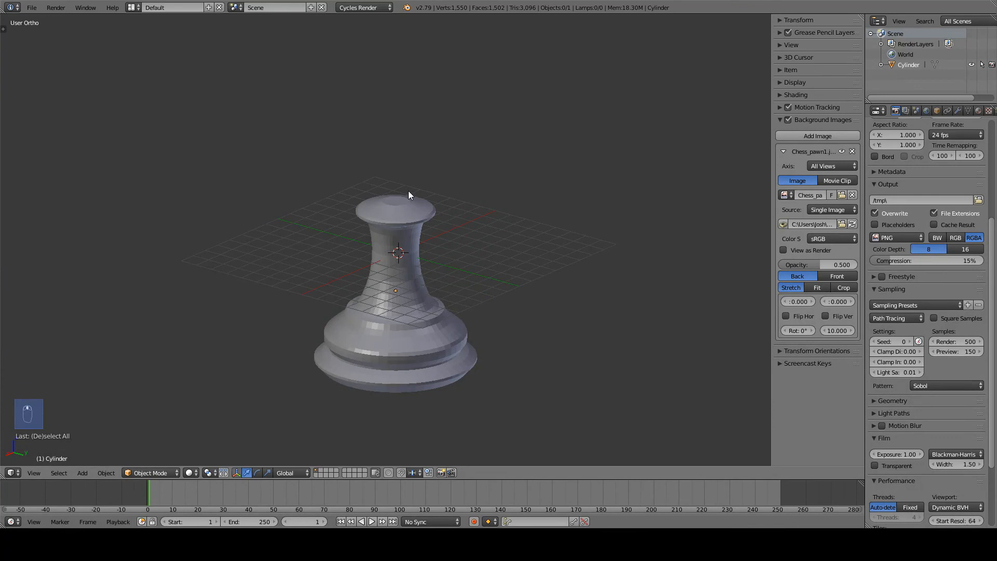
{"action": "key", "text": "KP_5"}
{"action": "scroll", "coordinate": [408, 193], "scroll_direction": "down", "scroll_amount": 3}
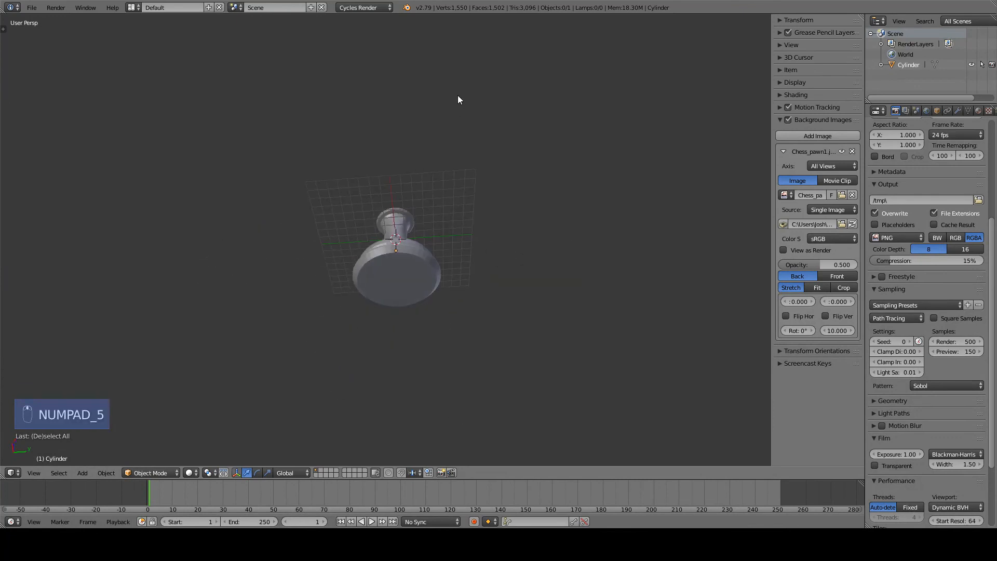
{"action": "middle_click_drag", "start_coordinate": [604, 137], "coordinate": [483, 276]}
{"action": "scroll", "coordinate": [539, 202], "scroll_direction": "up", "scroll_amount": 3}
Step: Add a UV sphere for the pawn's head while viewing the reference in front orthographic projection
{"action": "key", "text": "KP_1"}
{"action": "key", "text": "KP_5"}
{"action": "scroll", "coordinate": [538, 203], "scroll_direction": "up", "scroll_amount": 3}
{"action": "scroll", "coordinate": [482, 271], "scroll_direction": "down", "scroll_amount": 5}
{"action": "scroll", "coordinate": [483, 268], "scroll_direction": "up", "scroll_amount": 5}
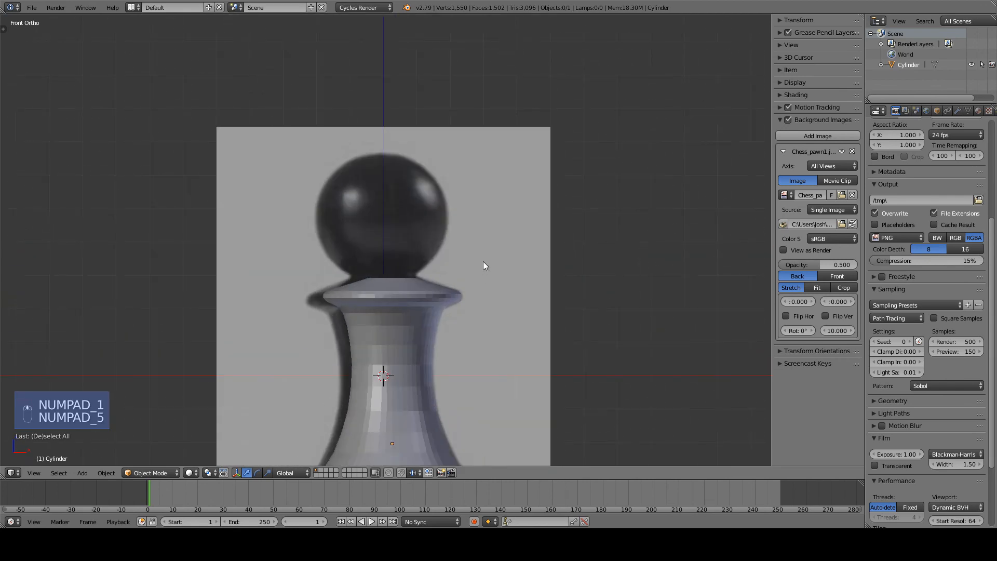
{"action": "key", "text": "shift+a"}
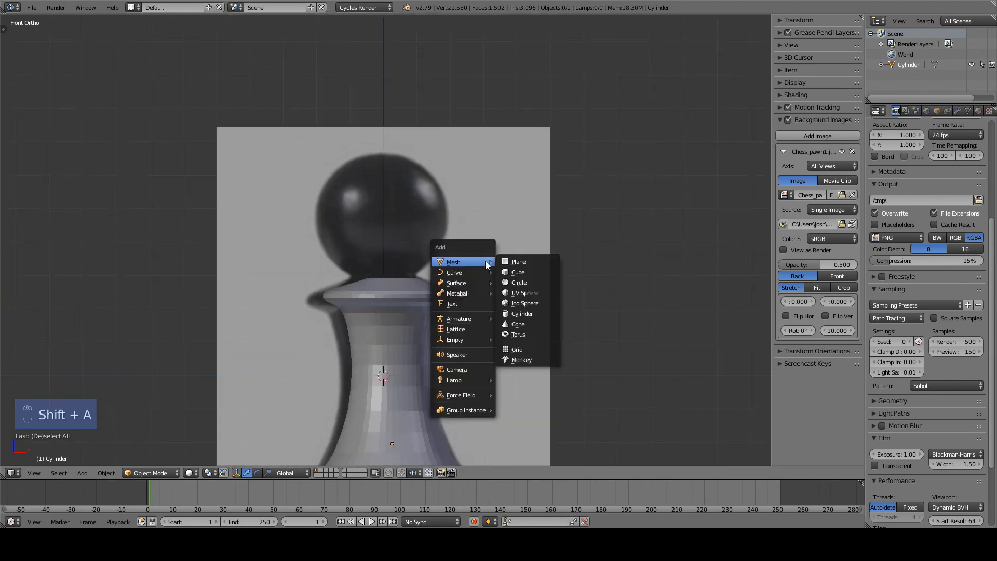
{"action": "left_click", "coordinate": [523, 294]}
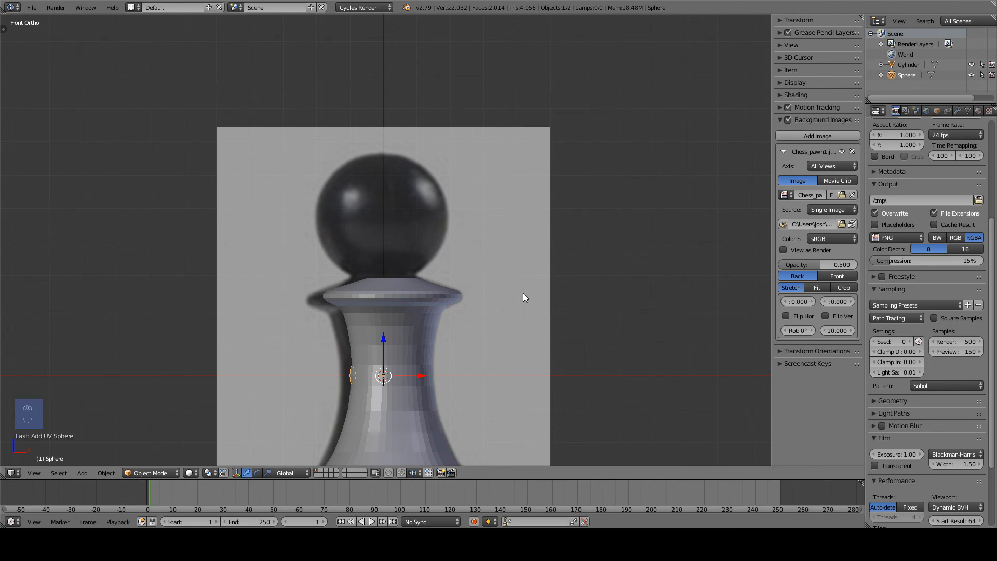
Step: Set the new UV sphere to 50 segments and 25 rings
{"action": "key", "text": "t"}
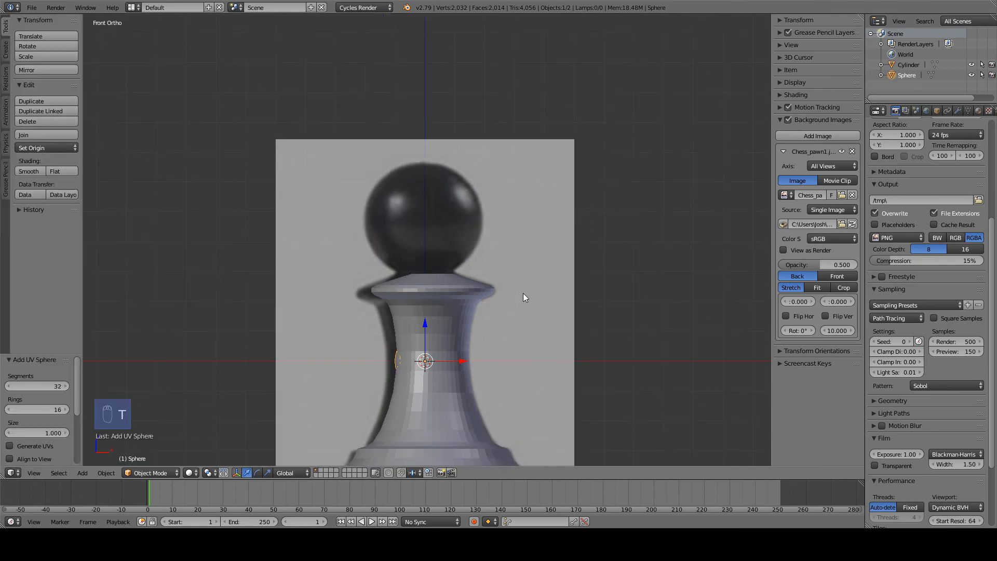
{"action": "left_click", "coordinate": [35, 385]}
{"action": "type", "text": "50"}
{"action": "key", "text": "Return"}
{"action": "left_click", "coordinate": [43, 409]}
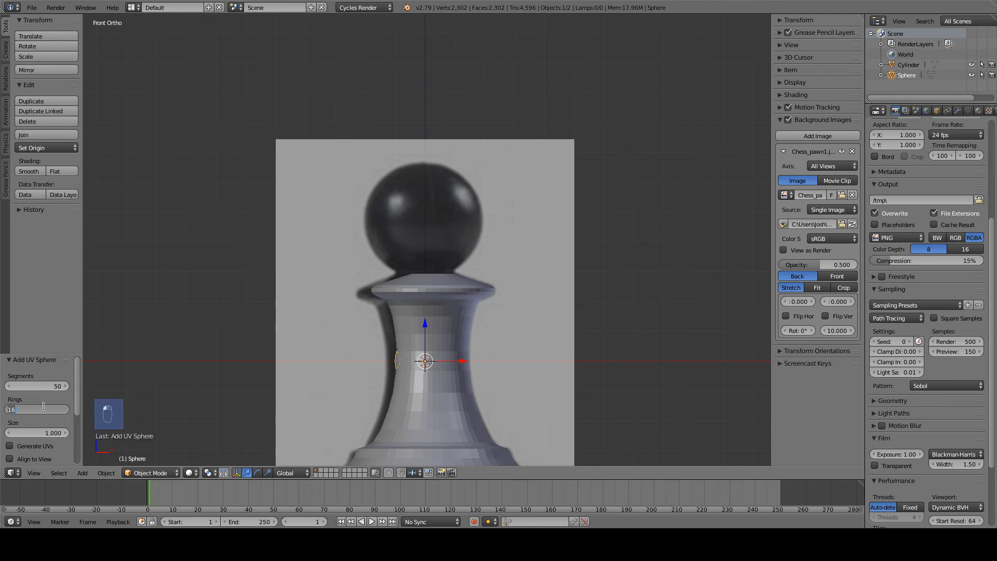
{"action": "type", "text": "25"}
{"action": "key", "text": "Return"}
{"action": "key", "text": "t"}
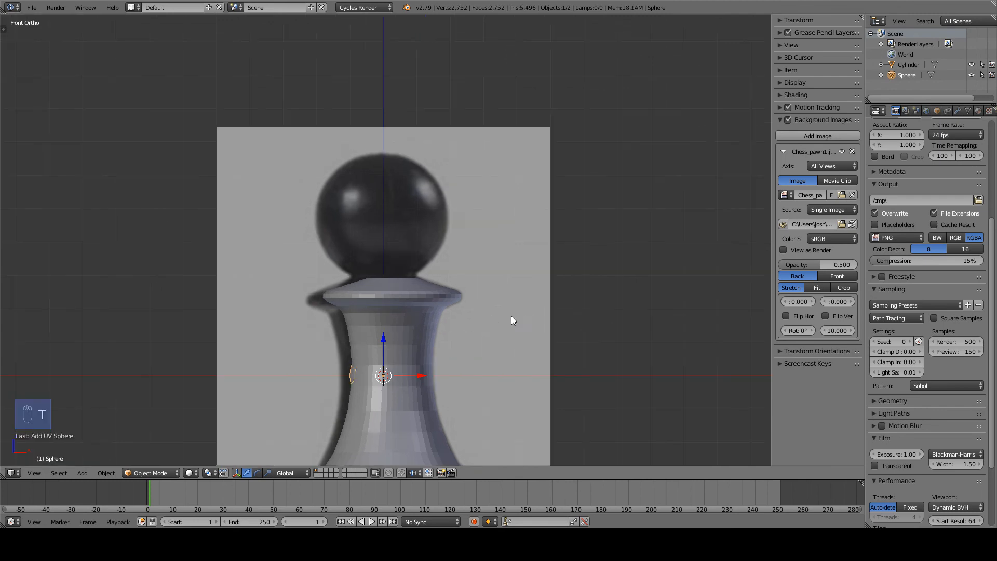
Step: Move the sphere up onto the collar and align it horizontally with the pawn body's centre
{"action": "scroll", "coordinate": [442, 323], "scroll_direction": "up", "scroll_amount": 2}
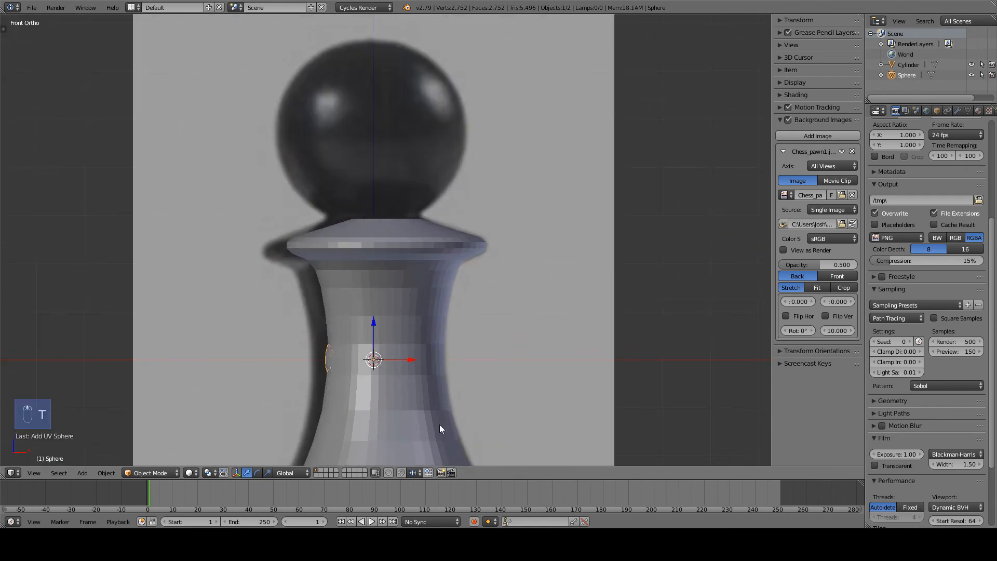
{"action": "key", "text": "g"}
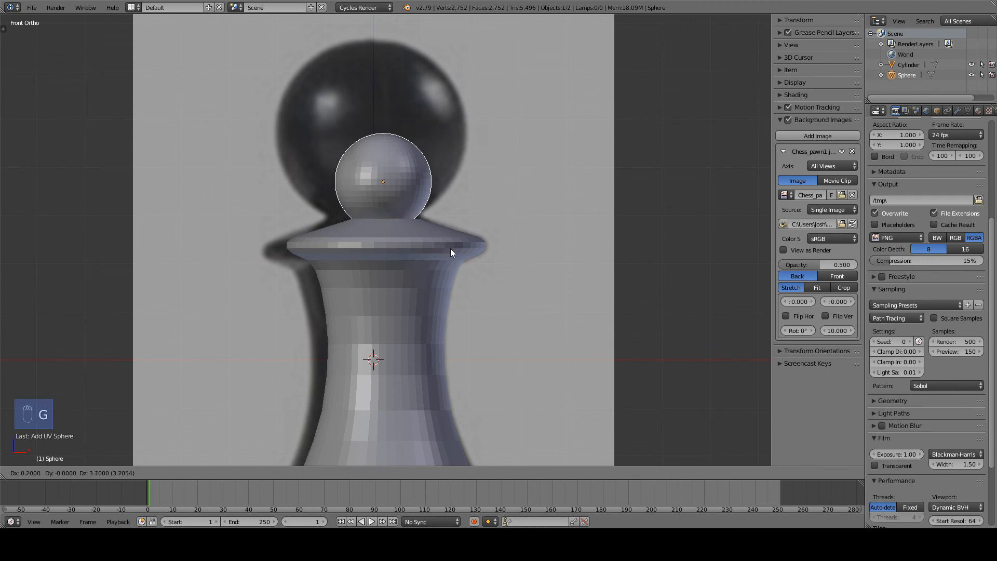
{"action": "left_click", "coordinate": [454, 249]}
{"action": "scroll", "coordinate": [462, 244], "scroll_direction": "up", "scroll_amount": 5}
{"action": "key", "text": "z"}
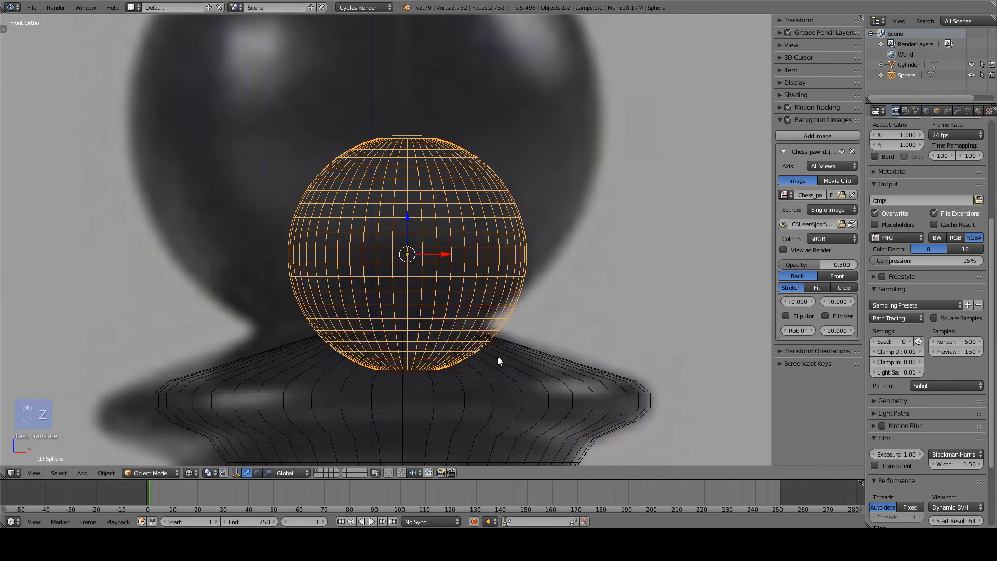
{"action": "key", "text": "z"}
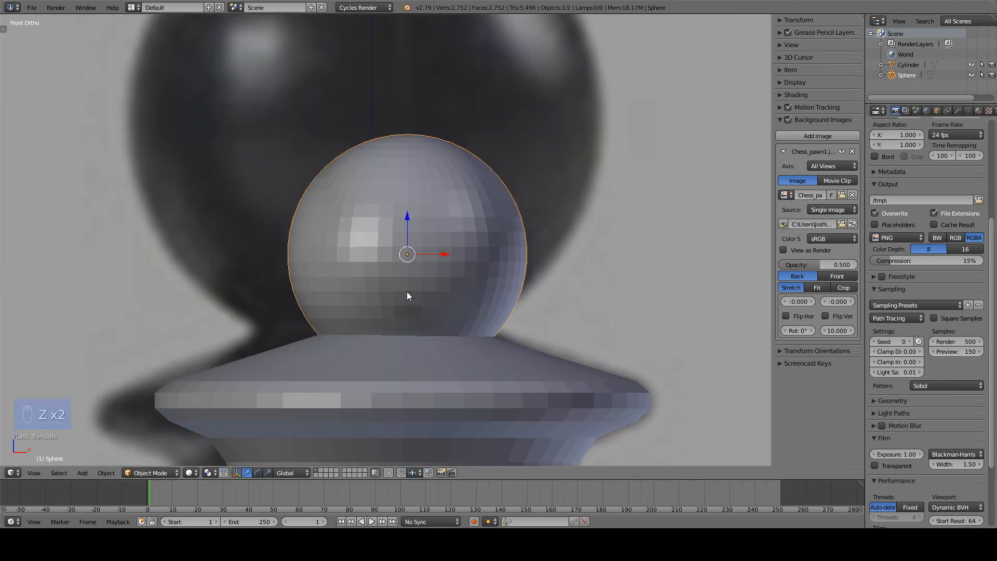
{"action": "left_click_drag", "start_coordinate": [445, 254], "coordinate": [438, 255]}
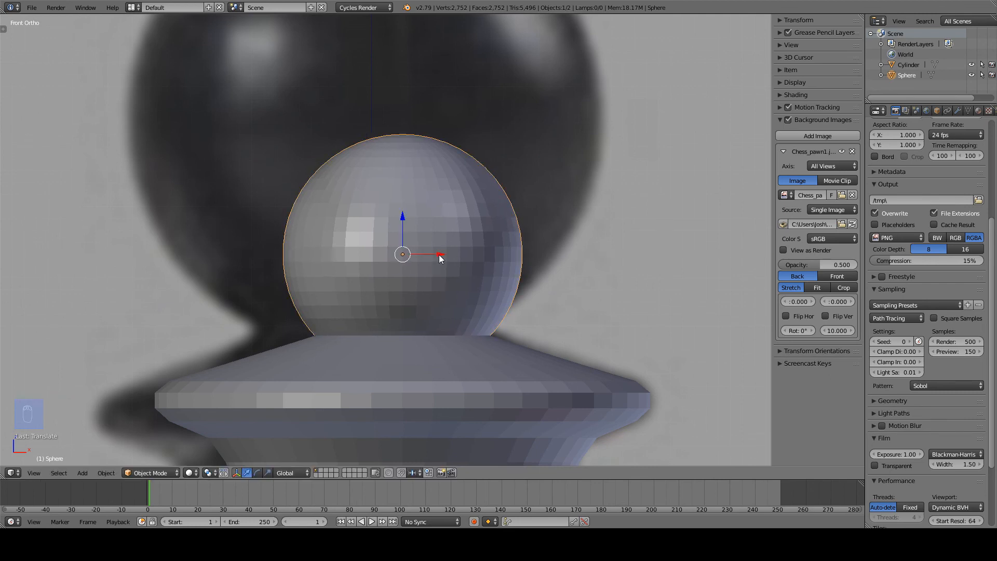
{"action": "left_click_drag", "start_coordinate": [403, 221], "coordinate": [416, 201]}
Step: Scale the sphere up to the size of the reference head and raise it to rest on the collar
{"action": "scroll", "coordinate": [419, 204], "scroll_direction": "down", "scroll_amount": 5}
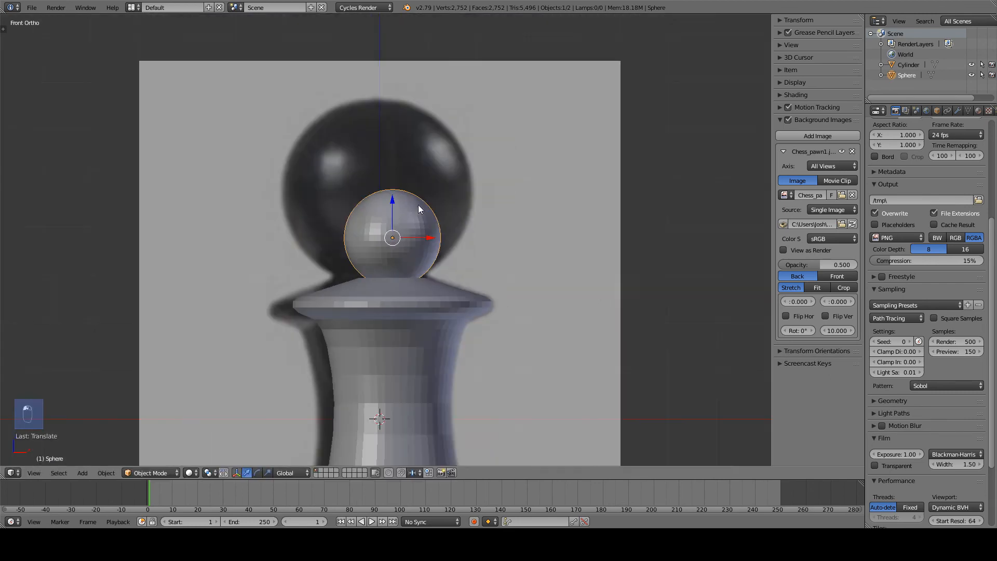
{"action": "key", "text": "s"}
{"action": "left_click", "coordinate": [686, 278]}
{"action": "scroll", "coordinate": [686, 277], "scroll_direction": "down", "scroll_amount": 4}
{"action": "key", "text": "s"}
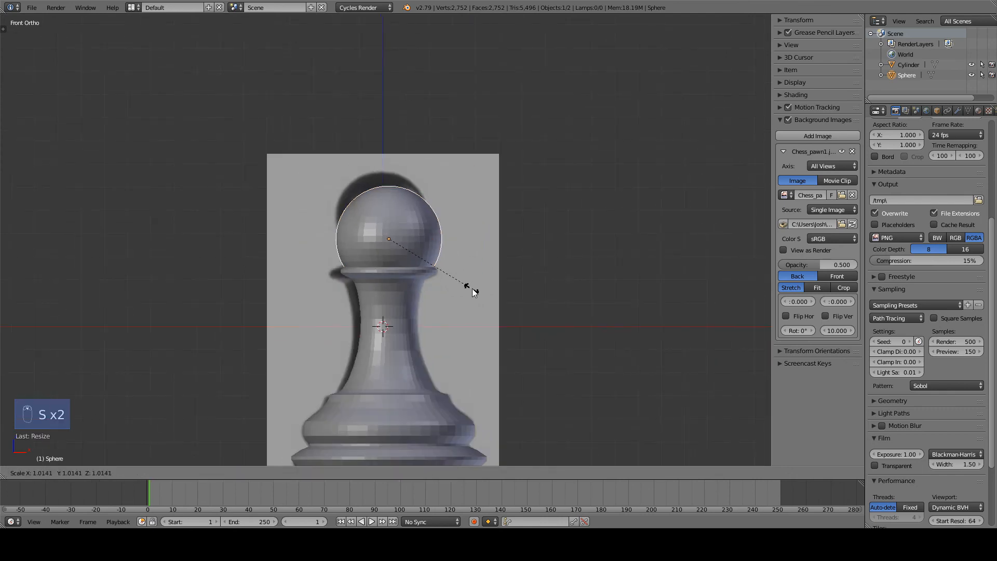
{"action": "left_click", "coordinate": [461, 285]}
{"action": "left_click_drag", "start_coordinate": [381, 199], "coordinate": [397, 183]}
{"action": "scroll", "coordinate": [430, 226], "scroll_direction": "up", "scroll_amount": 6}
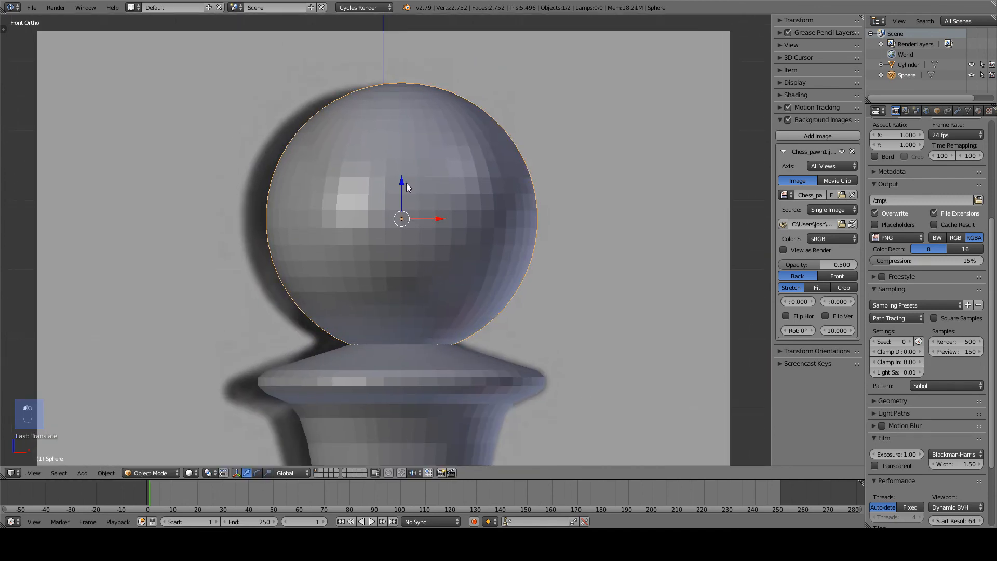
Step: Deselect everything and inspect the whole pawn and the faceted head from an angled view
{"action": "scroll", "coordinate": [406, 183], "scroll_direction": "down", "scroll_amount": 7}
{"action": "key", "text": "a"}
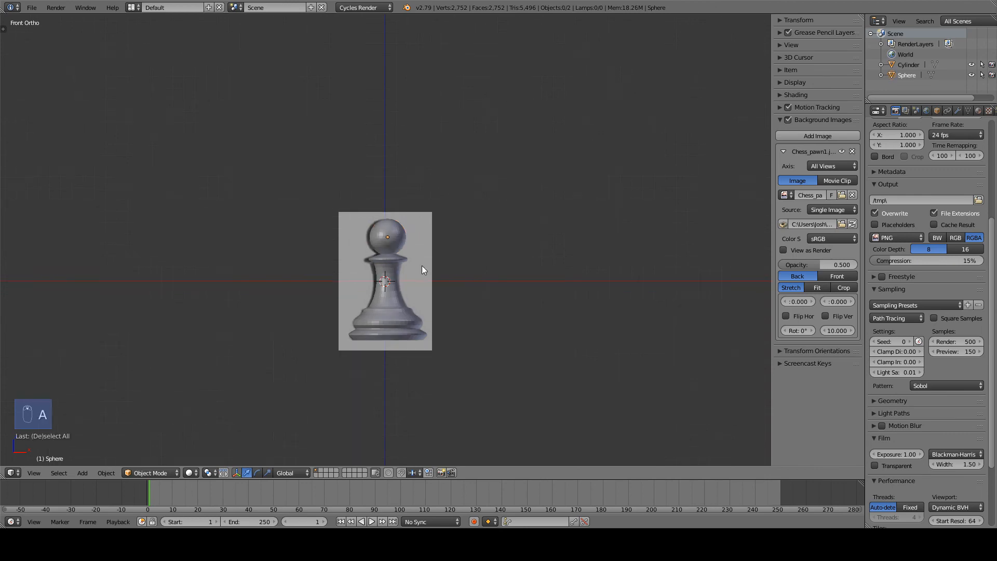
{"action": "middle_click_drag", "start_coordinate": [399, 261], "coordinate": [438, 297]}
{"action": "scroll", "coordinate": [423, 285], "scroll_direction": "down", "scroll_amount": 4}
{"action": "scroll", "coordinate": [423, 285], "scroll_direction": "up", "scroll_amount": 3}
{"action": "scroll", "coordinate": [423, 285], "scroll_direction": "up", "scroll_amount": 3}
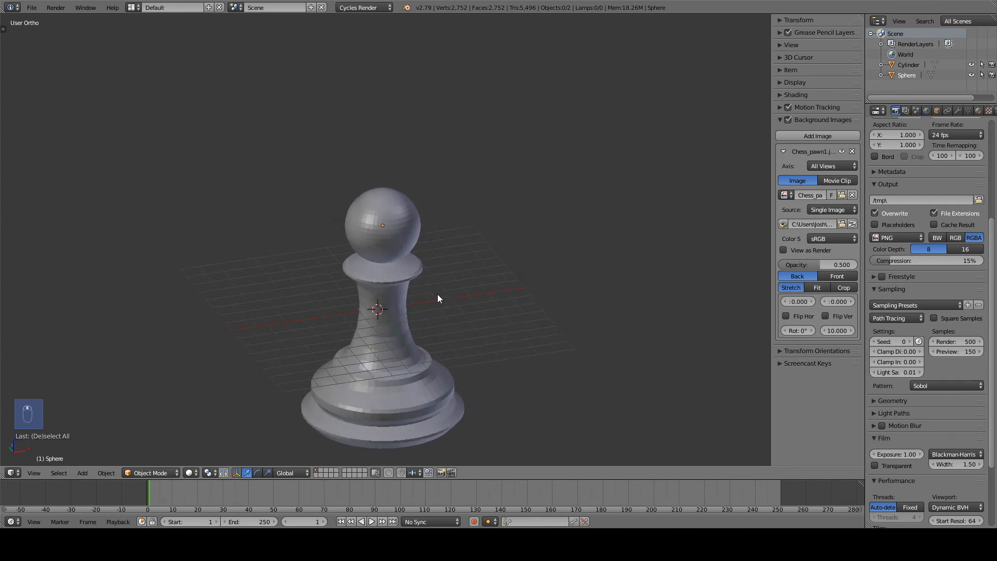
{"action": "scroll", "coordinate": [438, 297], "scroll_direction": "down", "scroll_amount": 1}
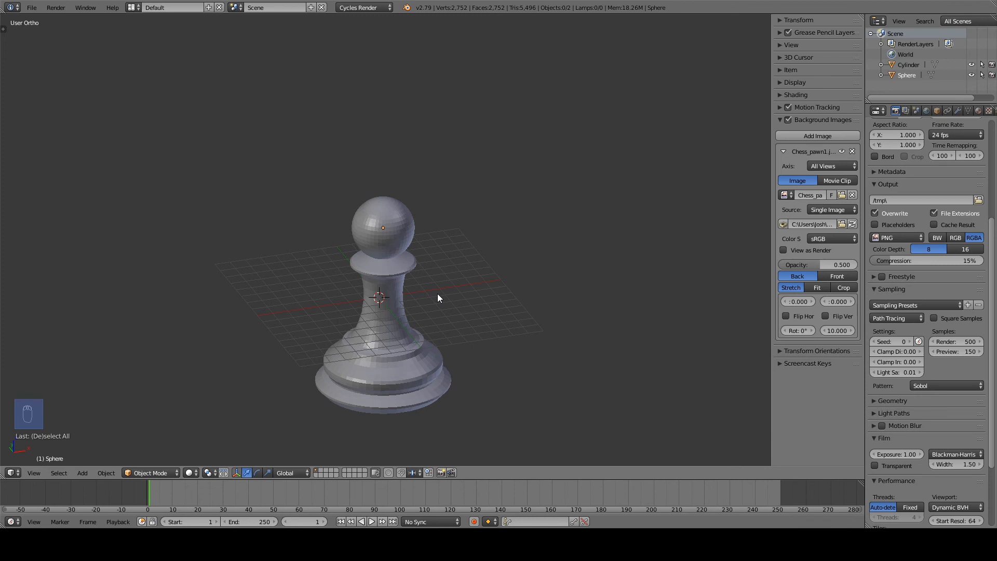
{"action": "scroll", "coordinate": [420, 281], "scroll_direction": "up", "scroll_amount": 6}
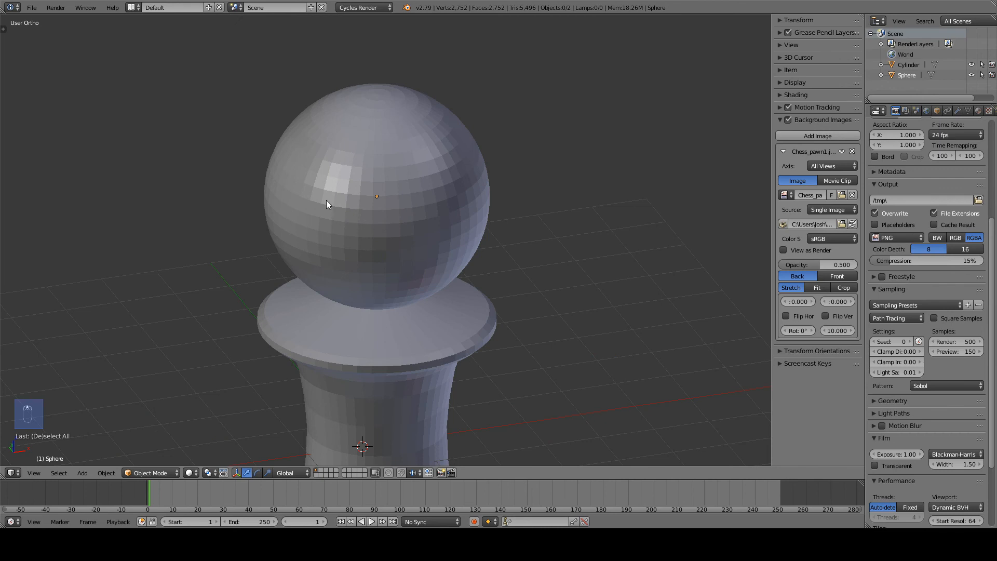
{"action": "scroll", "coordinate": [326, 201], "scroll_direction": "down", "scroll_amount": 6}
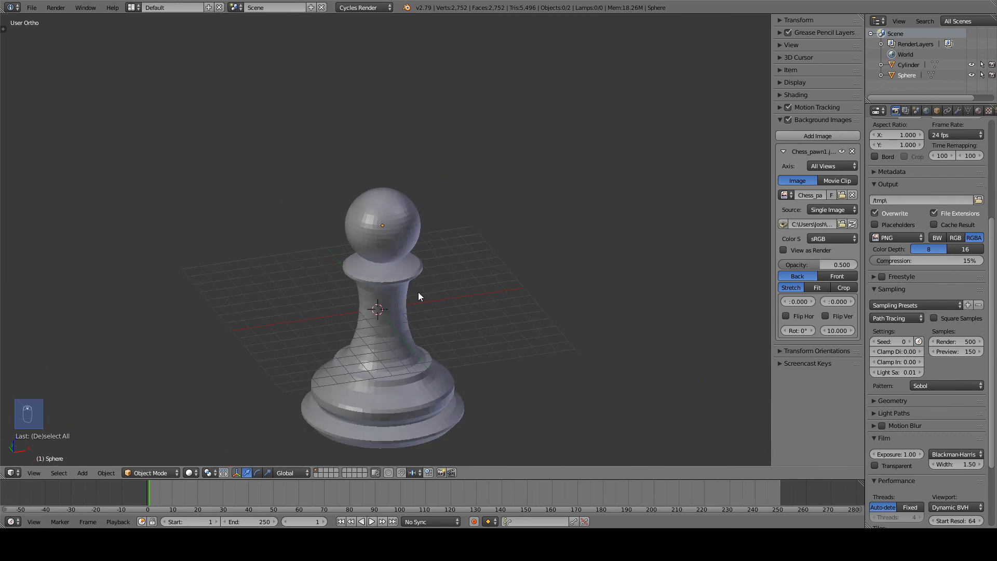
Step: Apply smooth shading to both the head sphere and the pawn body, and leave both deselected
{"action": "key", "text": "t"}
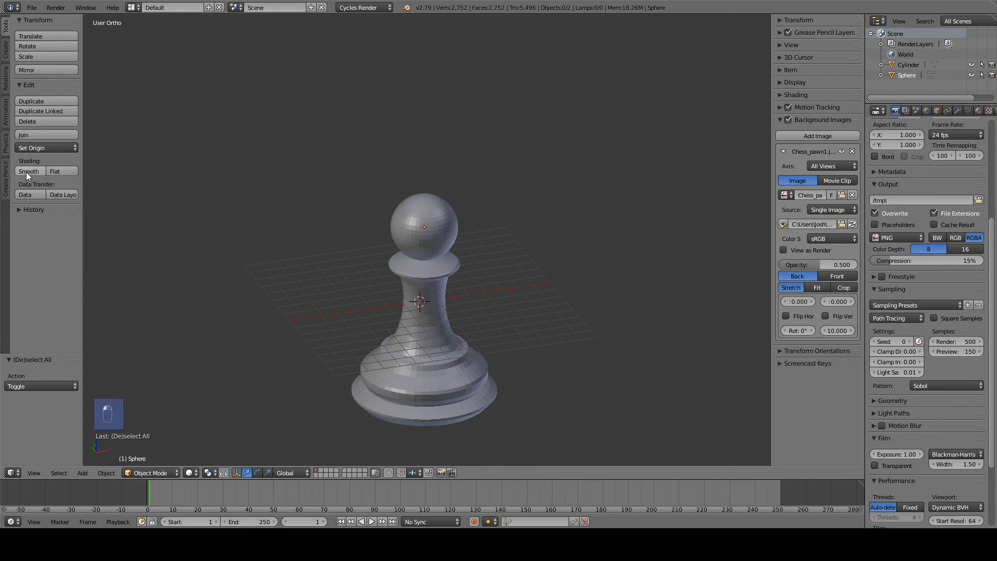
{"action": "right_click", "coordinate": [399, 226]}
{"action": "right_click", "coordinate": [413, 288], "text": "shift"}
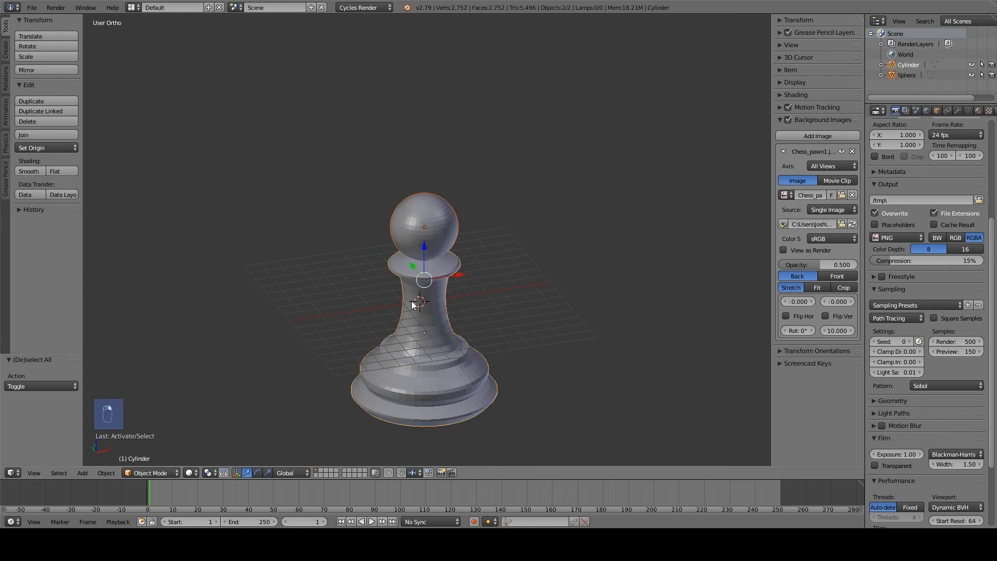
{"action": "left_click", "coordinate": [36, 171]}
{"action": "key", "text": "a"}
{"action": "mouse_move", "coordinate": [470, 283]}
{"action": "middle_mouse_down"}
{"action": "mouse_move", "coordinate": [461, 211]}
{"action": "mouse_move", "coordinate": [369, 240]}
{"action": "mouse_move", "coordinate": [409, 314]}
{"action": "mouse_move", "coordinate": [478, 301]}
{"action": "middle_mouse_up"}
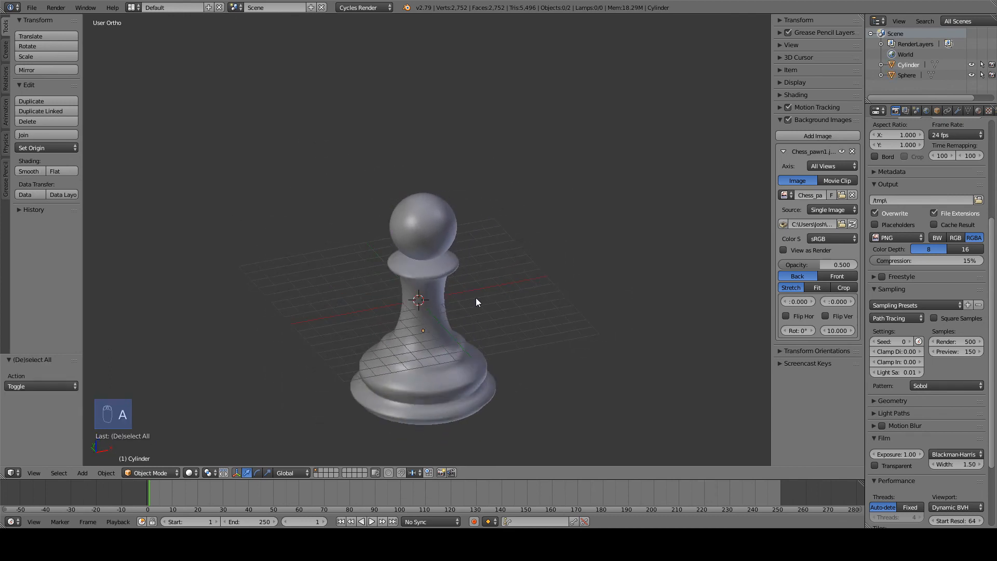
{"action": "key", "text": "t"}
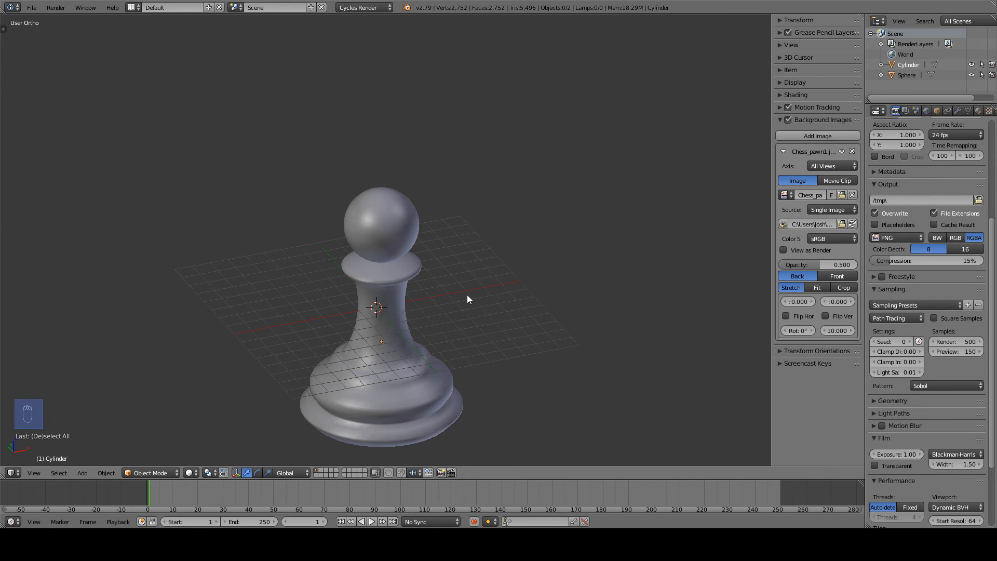
Step: Examine the junction between the head sphere and the collar in wireframe from the front
{"action": "key", "text": "KP_1"}
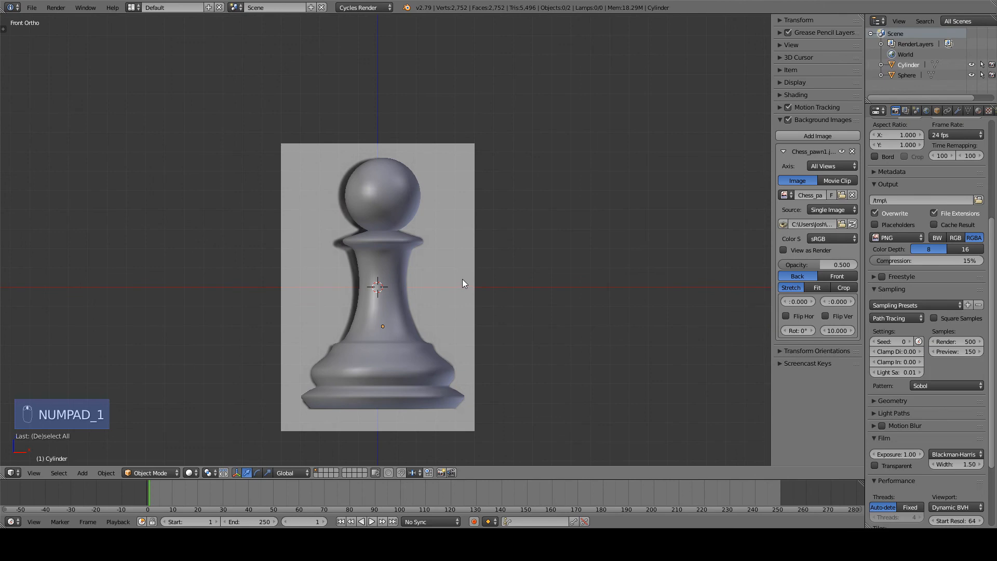
{"action": "scroll", "coordinate": [419, 207], "scroll_direction": "up", "scroll_amount": 4}
{"action": "scroll", "coordinate": [423, 202], "scroll_direction": "up", "scroll_amount": 3}
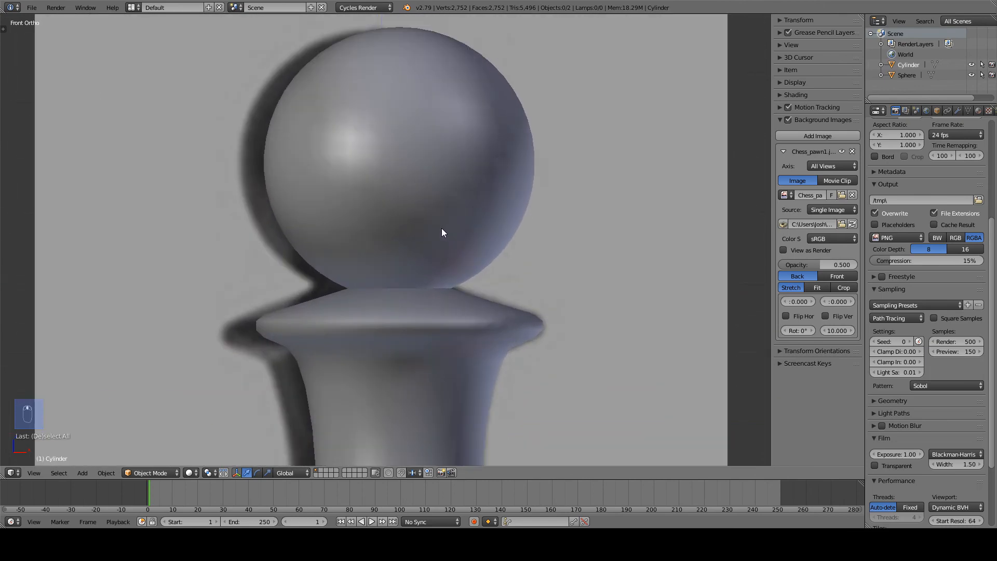
{"action": "key", "text": "z"}
{"action": "scroll", "coordinate": [445, 229], "scroll_direction": "up", "scroll_amount": 5}
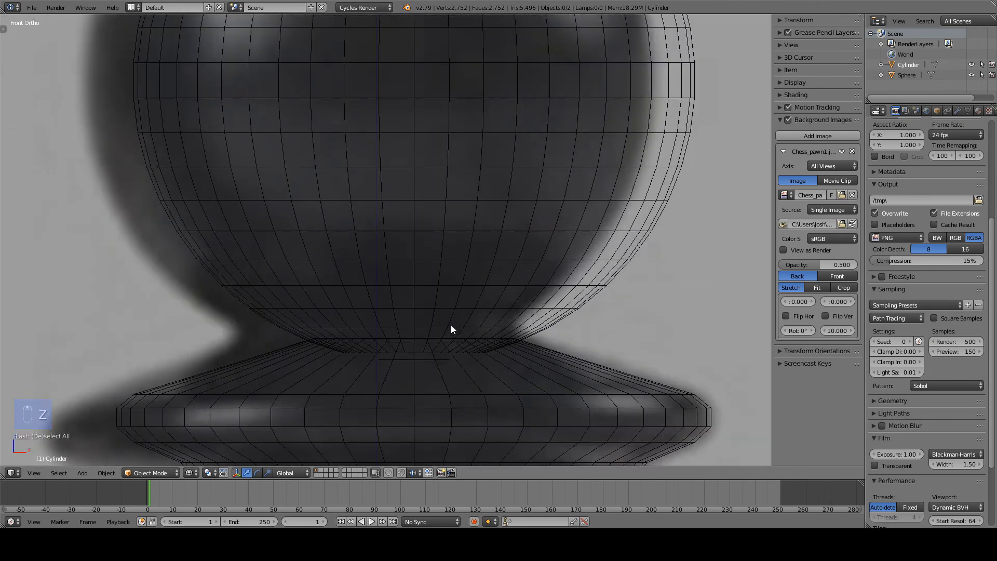
{"action": "scroll", "coordinate": [448, 317], "scroll_direction": "down", "scroll_amount": 4}
{"action": "scroll", "coordinate": [444, 309], "scroll_direction": "down", "scroll_amount": 2}
{"action": "scroll", "coordinate": [413, 288], "scroll_direction": "down", "scroll_amount": 3}
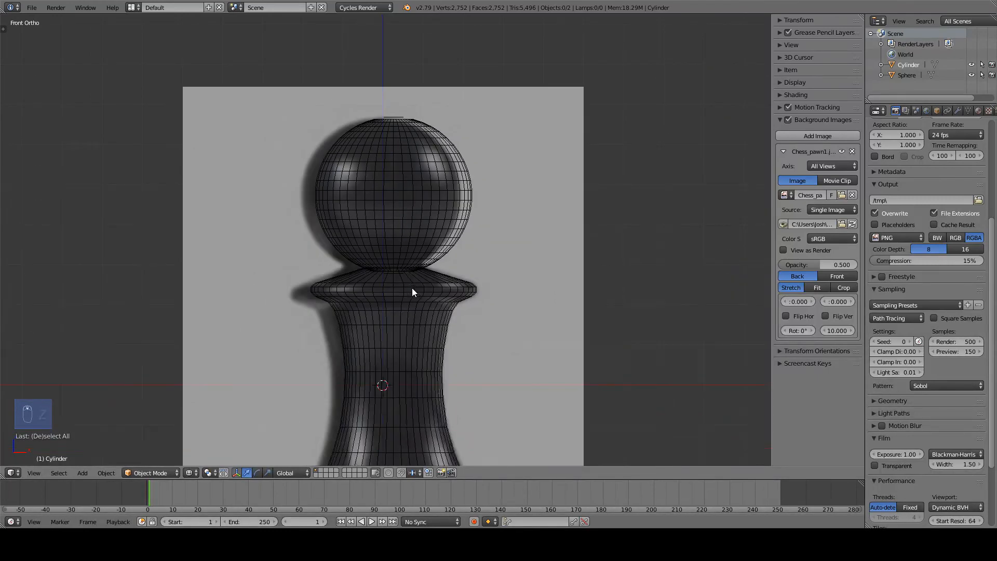
{"action": "scroll", "coordinate": [412, 289], "scroll_direction": "up", "scroll_amount": 8}
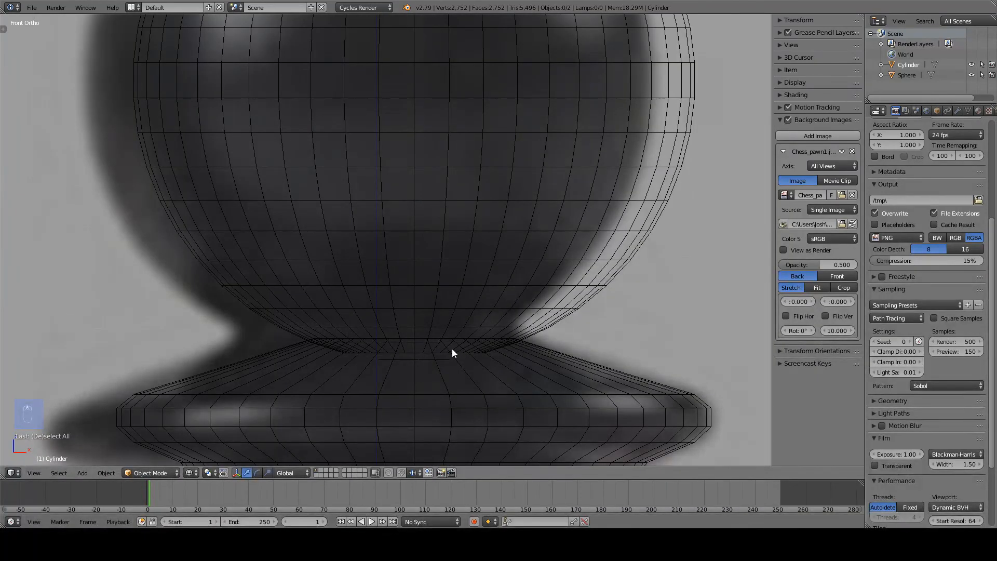
Step: Open the head sphere in Edit Mode with all its vertices deselected, and hide the viewport's properties sidebar
{"action": "right_click", "coordinate": [416, 357]}
{"action": "key", "text": "Tab"}
{"action": "key", "text": "a"}
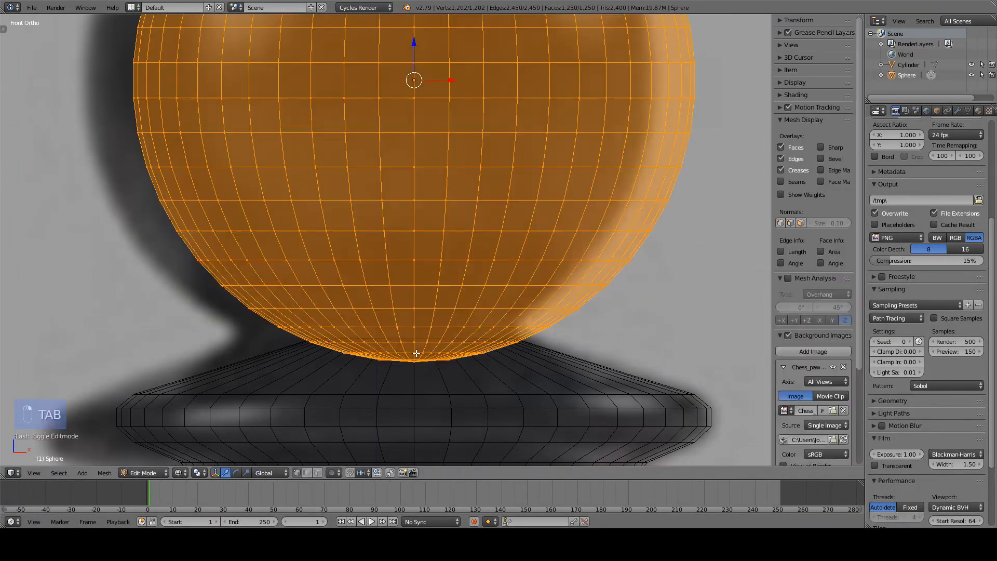
{"action": "key", "text": "a"}
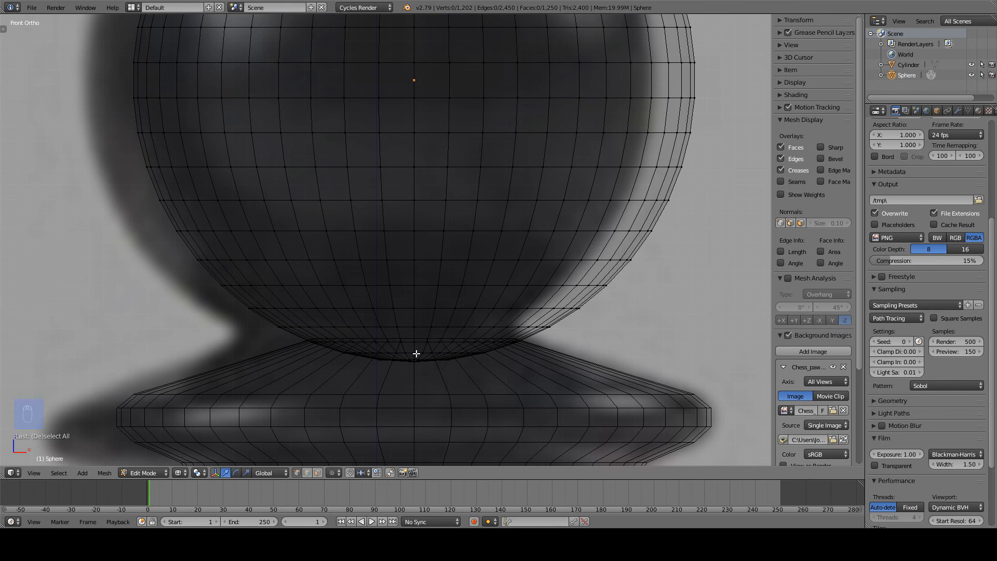
{"action": "key", "text": "b"}
{"action": "key", "text": "b"}
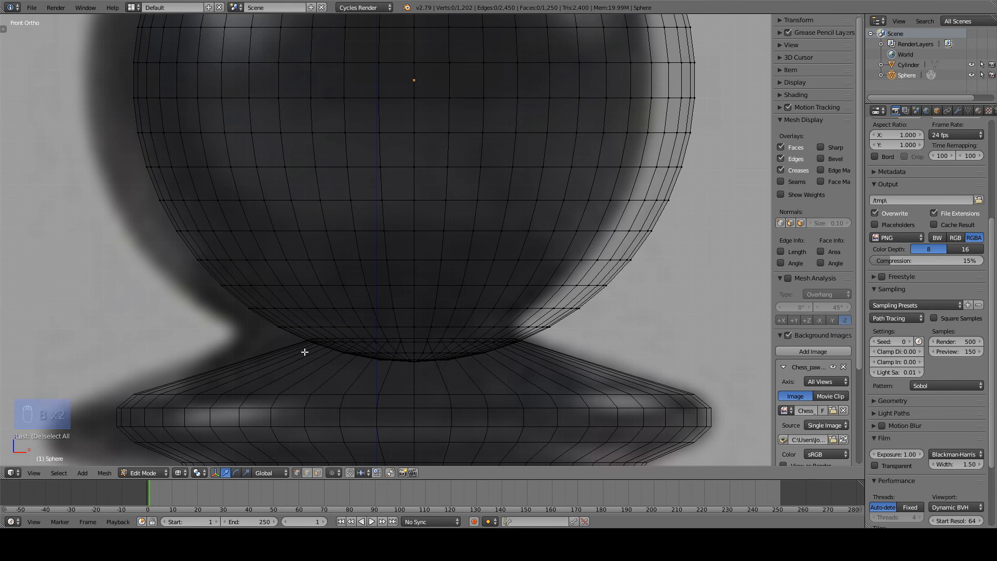
{"action": "key", "text": "n"}
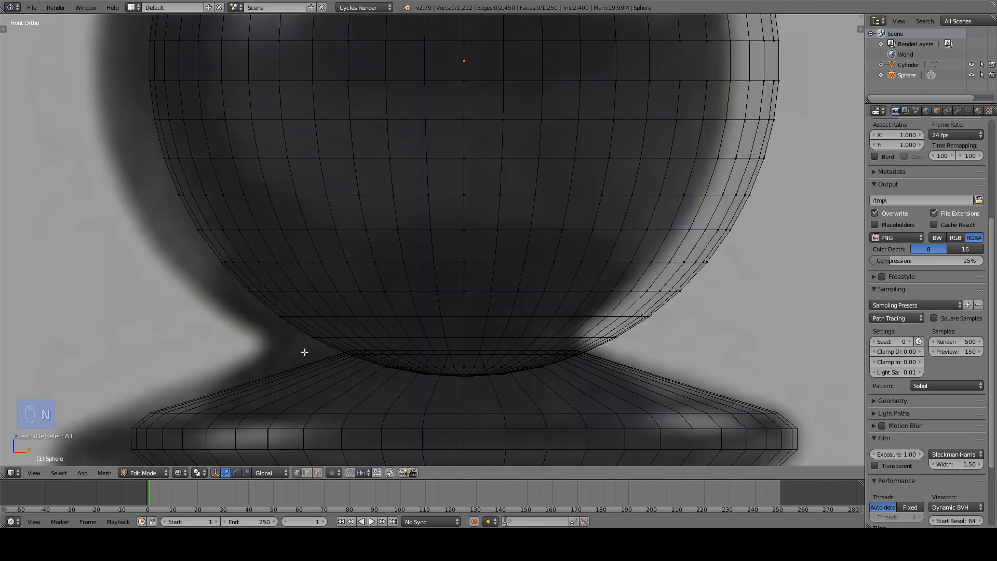
Step: Leave Edit Mode, select only the head sphere and switch the viewport back to solid shading
{"action": "key", "text": "Tab"}
{"action": "scroll", "coordinate": [304, 352], "scroll_direction": "down", "scroll_amount": 6}
{"action": "key", "text": "a"}
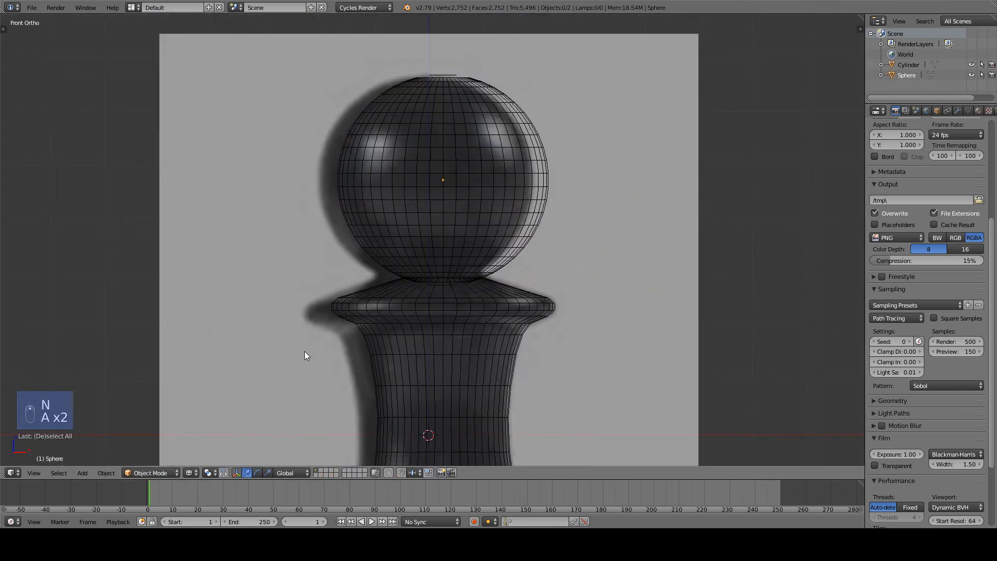
{"action": "scroll", "coordinate": [304, 352], "scroll_direction": "up", "scroll_amount": 6}
{"action": "right_click", "coordinate": [607, 304]}
{"action": "scroll", "coordinate": [602, 302], "scroll_direction": "down", "scroll_amount": 6}
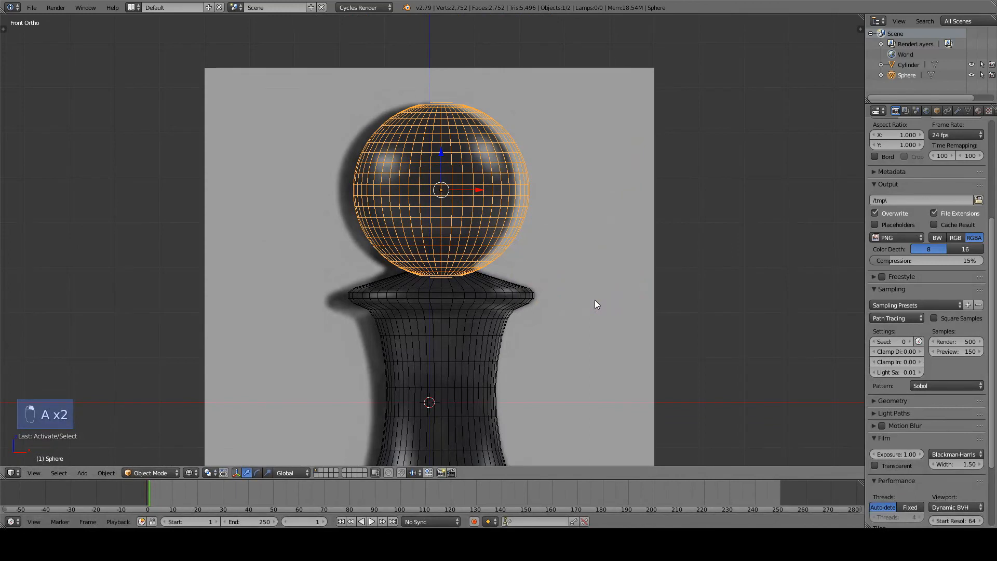
{"action": "key", "text": "z"}
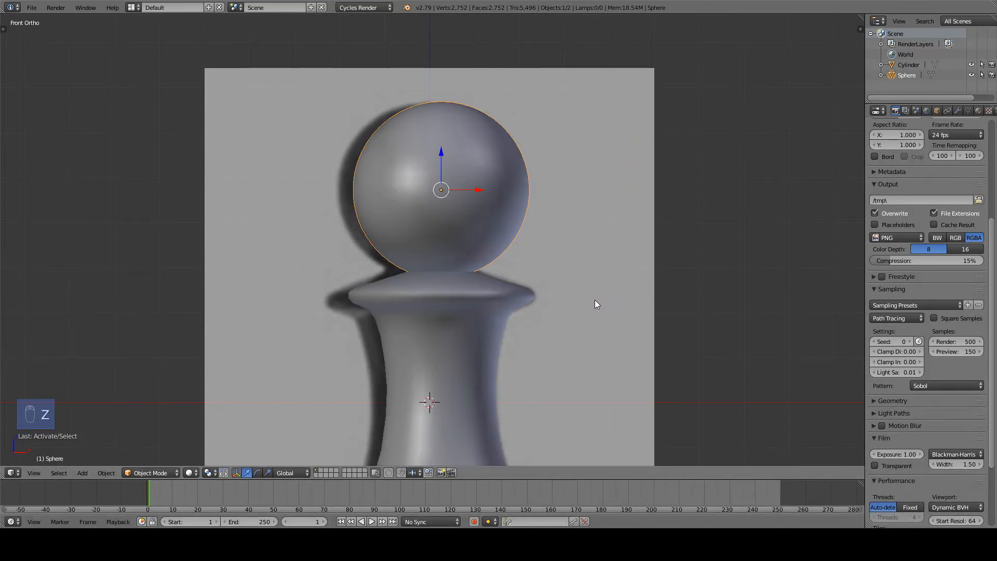
{"action": "scroll", "coordinate": [594, 300], "scroll_direction": "down", "scroll_amount": 6}
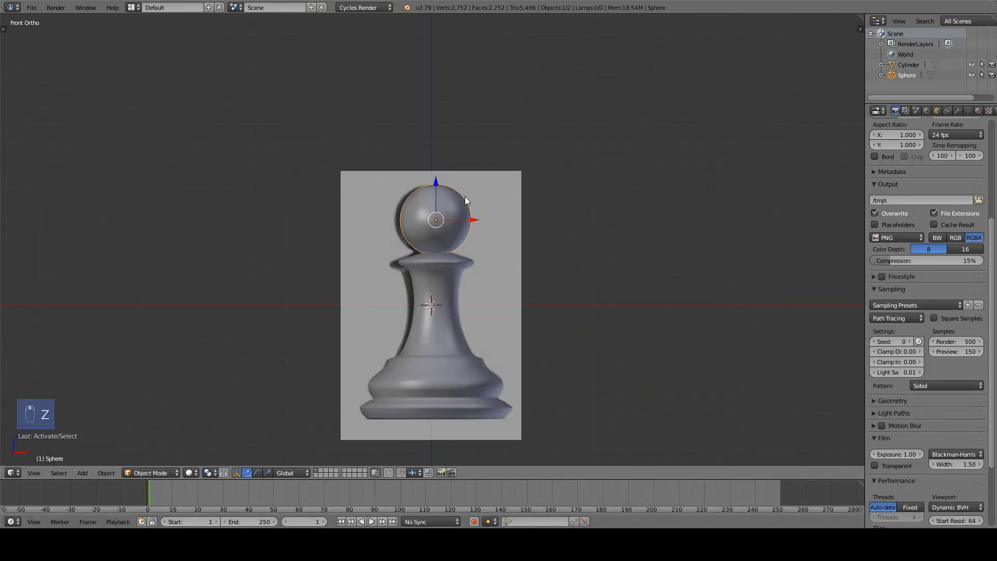
Step: Inspect the head and body as separate objects from an angled view, leaving the head sphere selected
{"action": "middle_click_drag", "start_coordinate": [465, 197], "coordinate": [460, 227]}
{"action": "scroll", "coordinate": [487, 219], "scroll_direction": "up", "scroll_amount": 2}
{"action": "scroll", "coordinate": [487, 221], "scroll_direction": "down", "scroll_amount": 1}
{"action": "right_click", "coordinate": [453, 259]}
{"action": "right_click", "coordinate": [447, 226]}
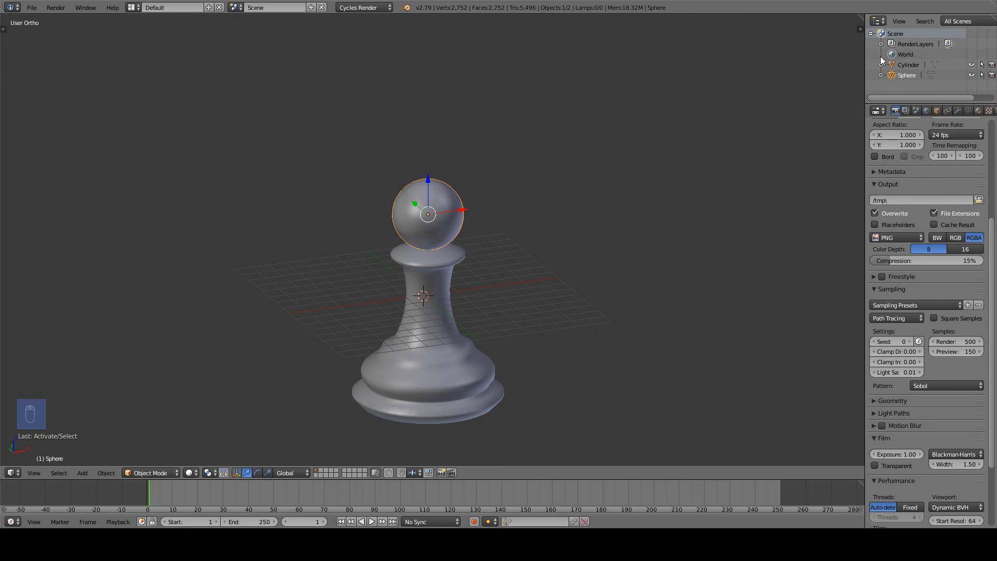
{"action": "right_click", "coordinate": [439, 285]}
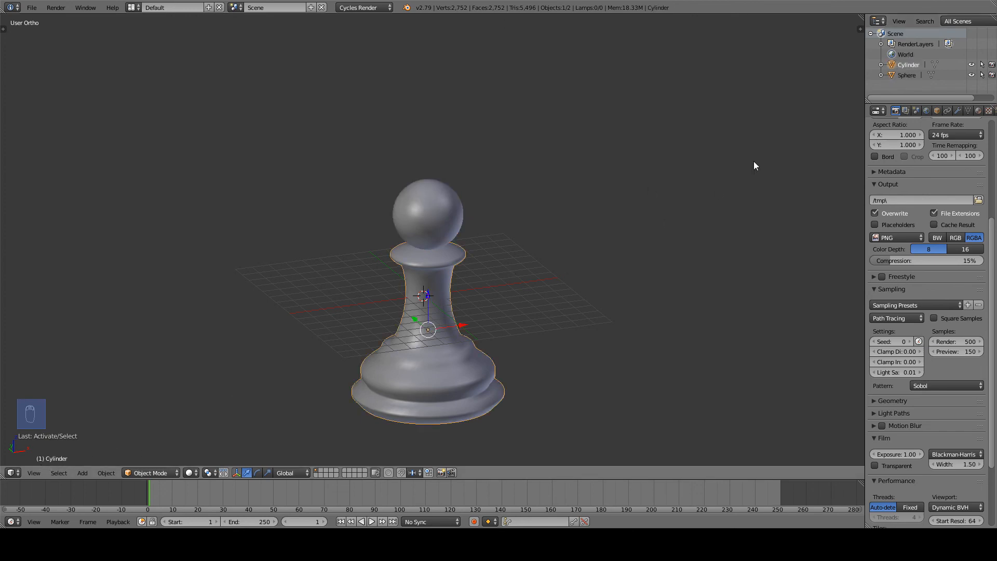
{"action": "right_click", "coordinate": [439, 202]}
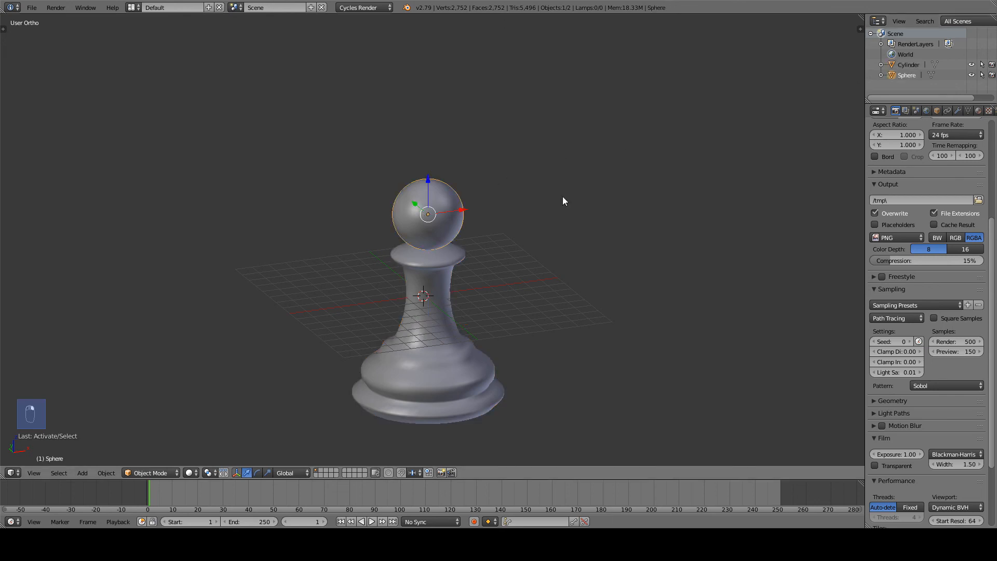
Step: Add a Boolean modifier to the head sphere with Cylinder as its object and Difference as its operation
{"action": "left_click", "coordinate": [958, 110]}
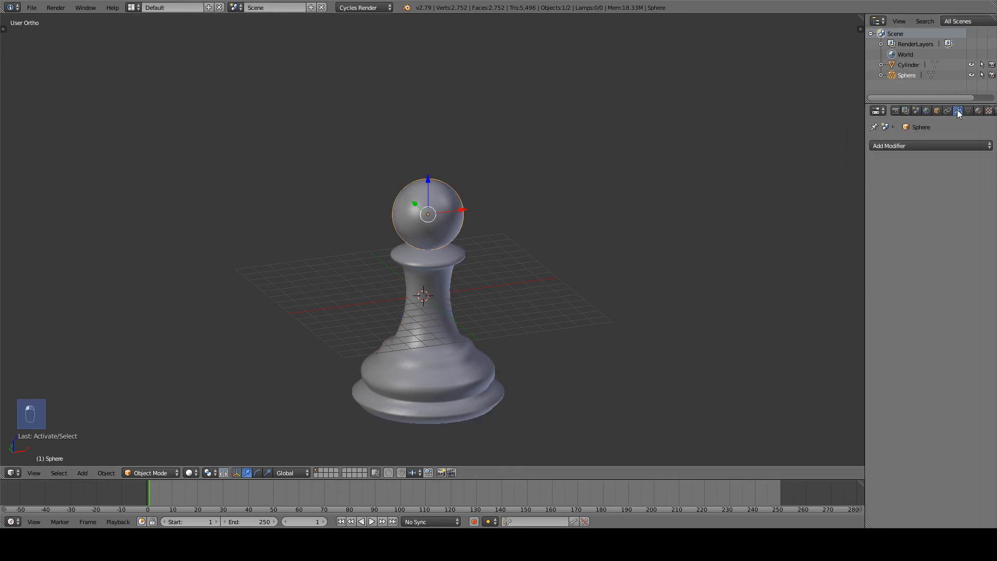
{"action": "left_click", "coordinate": [915, 147]}
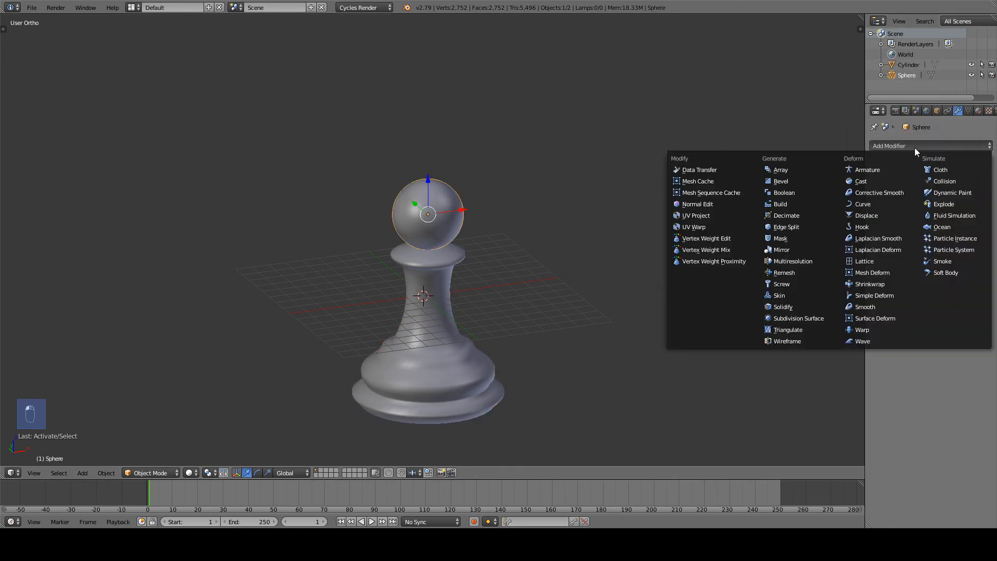
{"action": "left_click", "coordinate": [807, 192]}
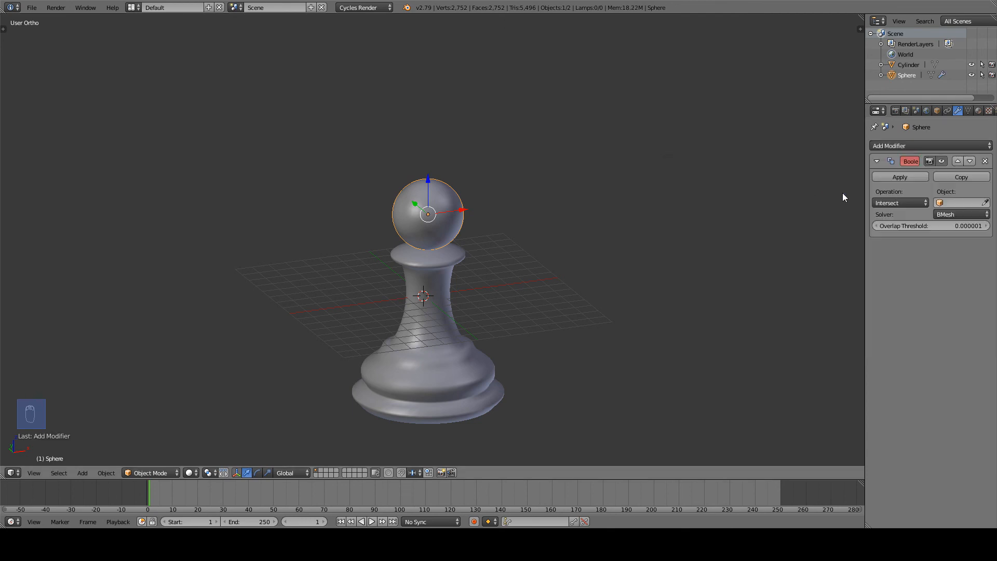
{"action": "left_click", "coordinate": [910, 202]}
{"action": "left_click", "coordinate": [951, 203]}
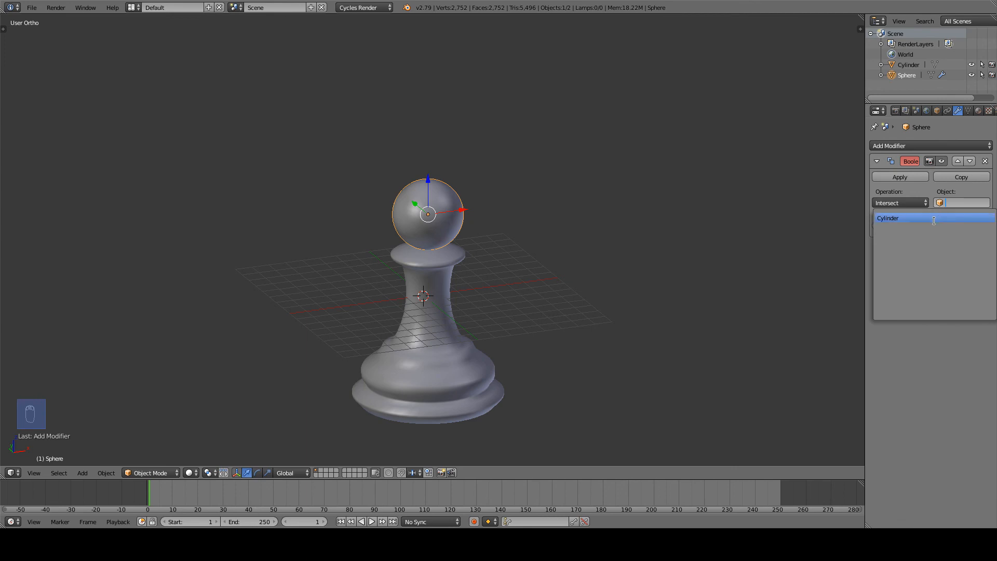
{"action": "left_click", "coordinate": [934, 218]}
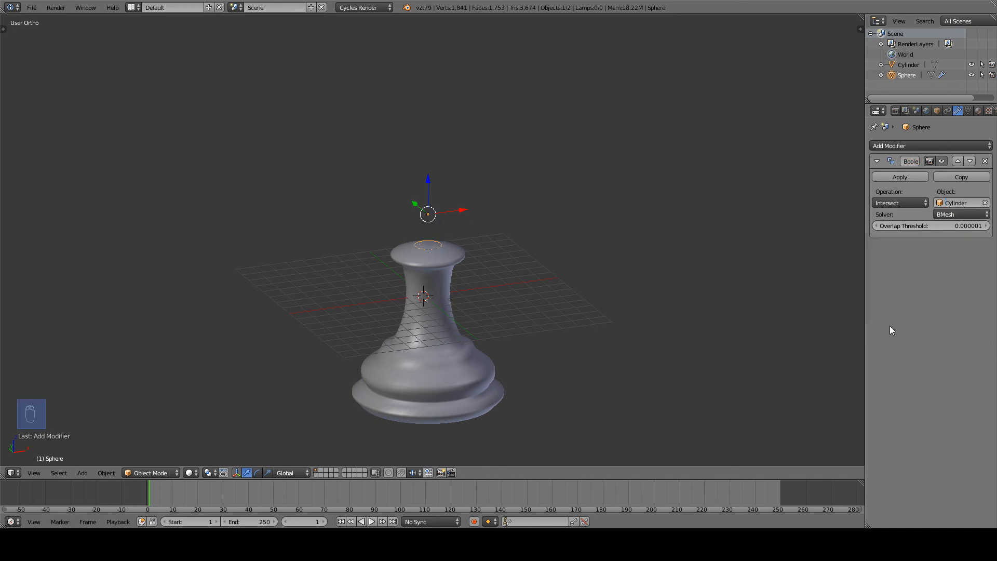
{"action": "left_click", "coordinate": [907, 203]}
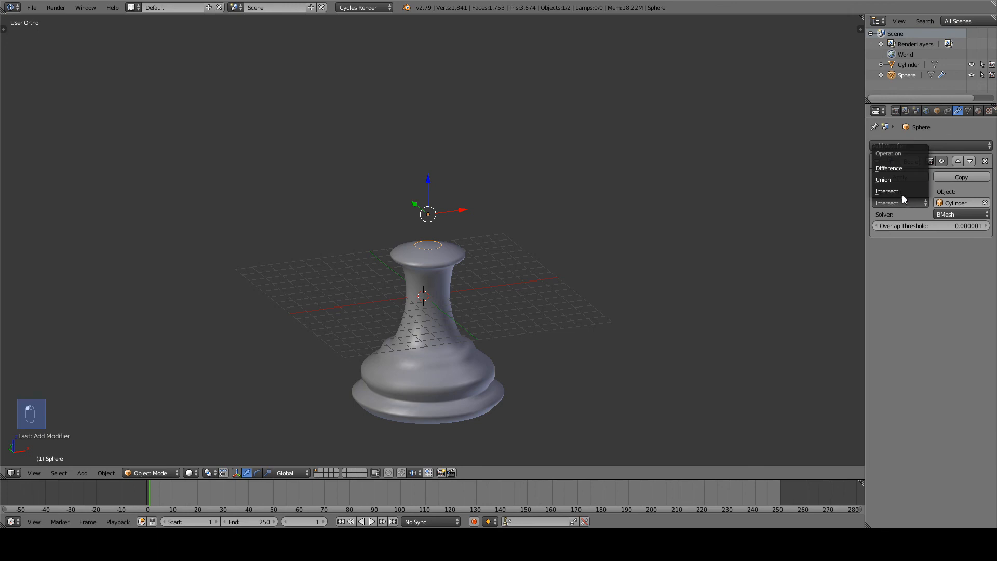
{"action": "left_click", "coordinate": [899, 169]}
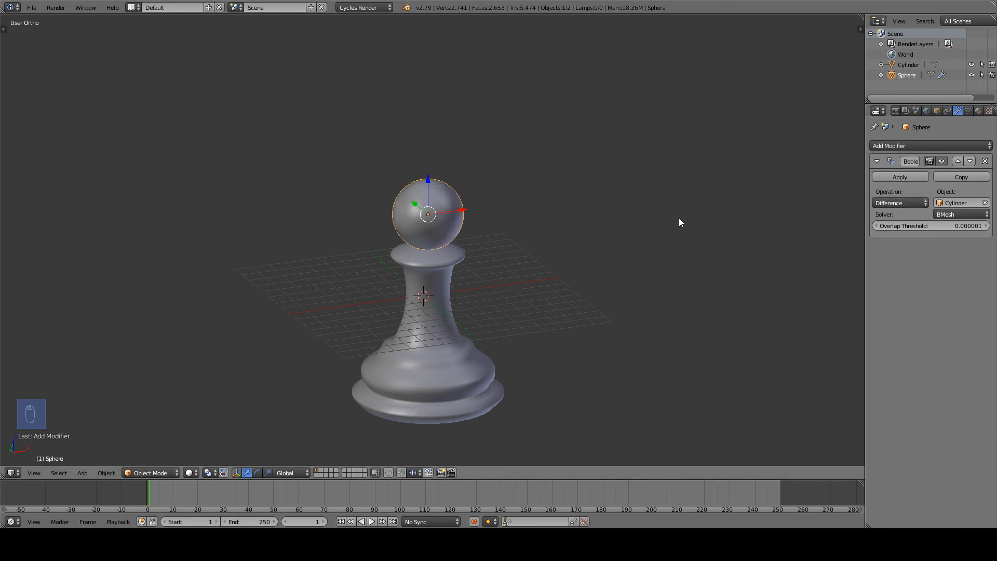
Step: Check the head's cut at the collar in front wireframe and apply the Boolean modifier
{"action": "key", "text": "KP_1"}
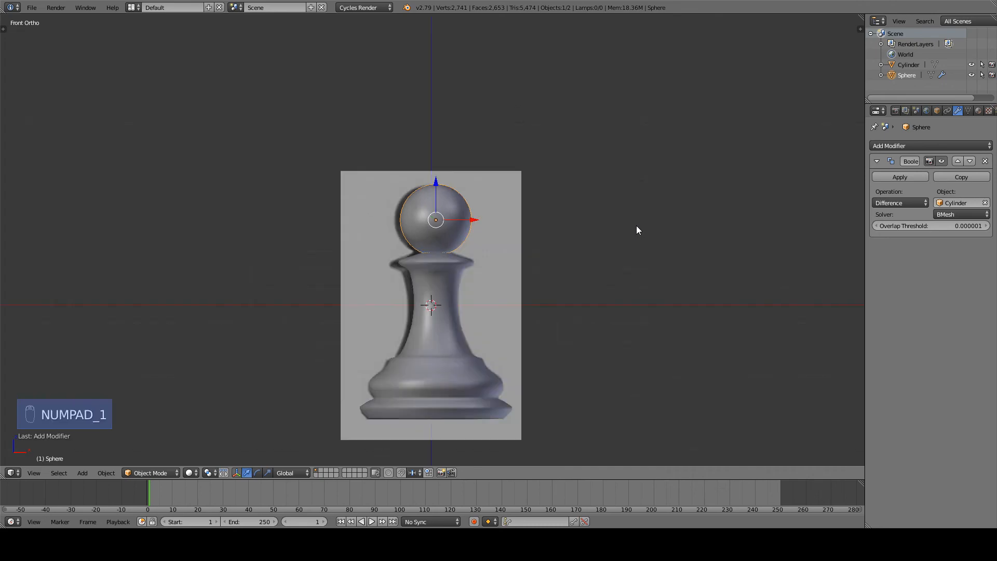
{"action": "key", "text": "z"}
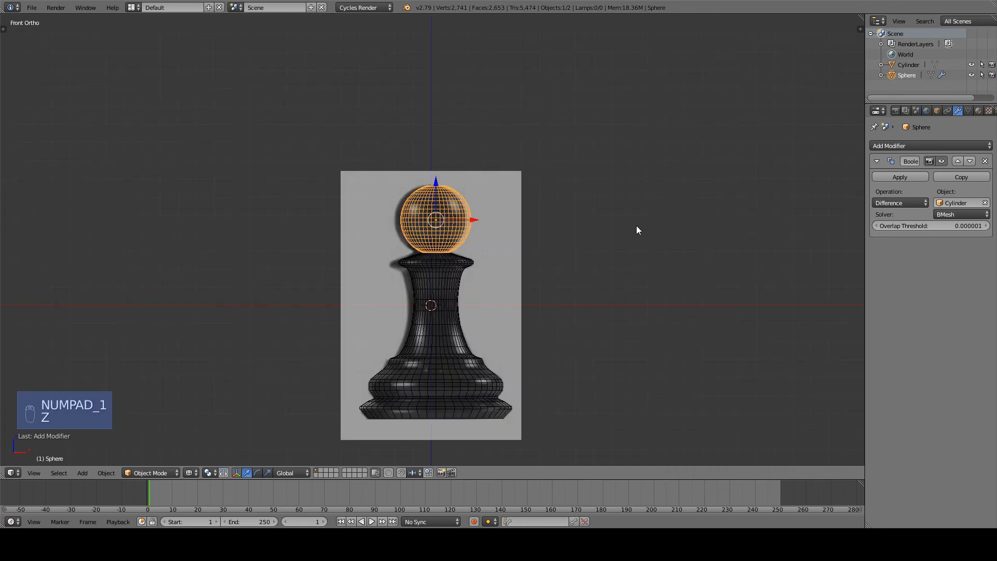
{"action": "scroll", "coordinate": [637, 230], "scroll_direction": "up", "scroll_amount": 9}
{"action": "scroll", "coordinate": [631, 232], "scroll_direction": "up", "scroll_amount": 2}
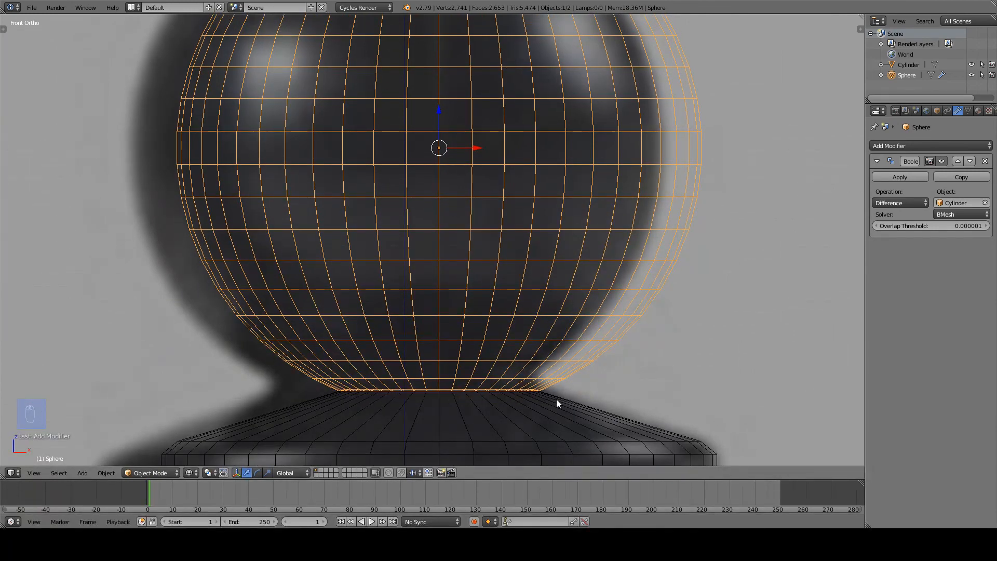
{"action": "scroll", "coordinate": [556, 403], "scroll_direction": "down", "scroll_amount": 6}
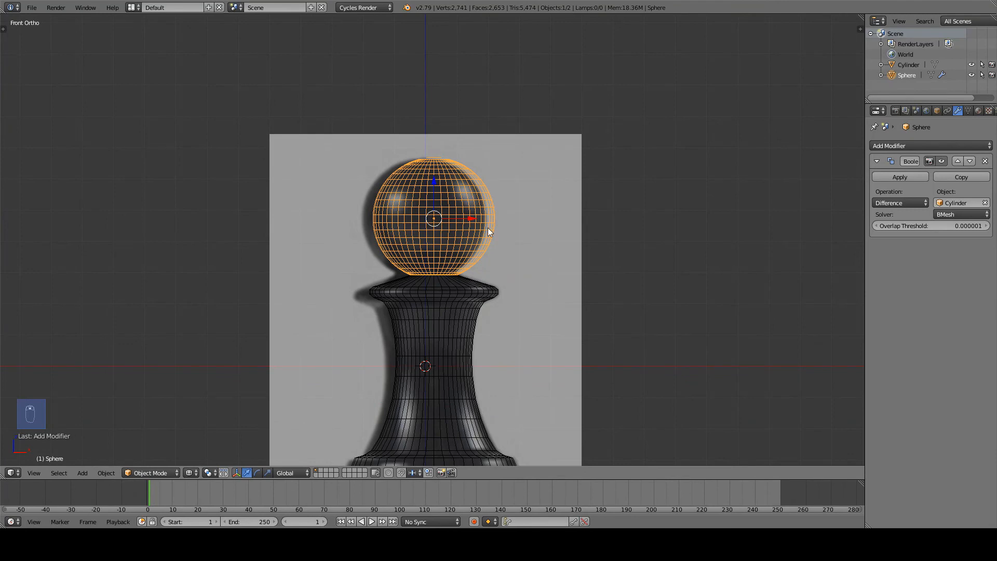
{"action": "left_click", "coordinate": [887, 177]}
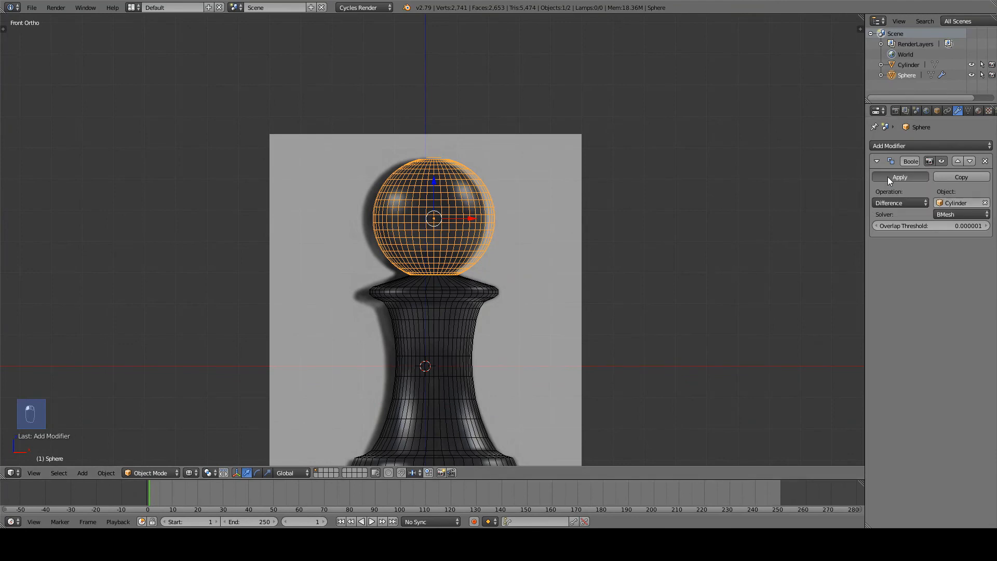
Step: Return to solid shading, deselect everything and view the whole pawn from an angle
{"action": "scroll", "coordinate": [476, 230], "scroll_direction": "down", "scroll_amount": 3}
{"action": "key", "text": "z"}
{"action": "key", "text": "Tab"}
{"action": "key", "text": "Tab"}
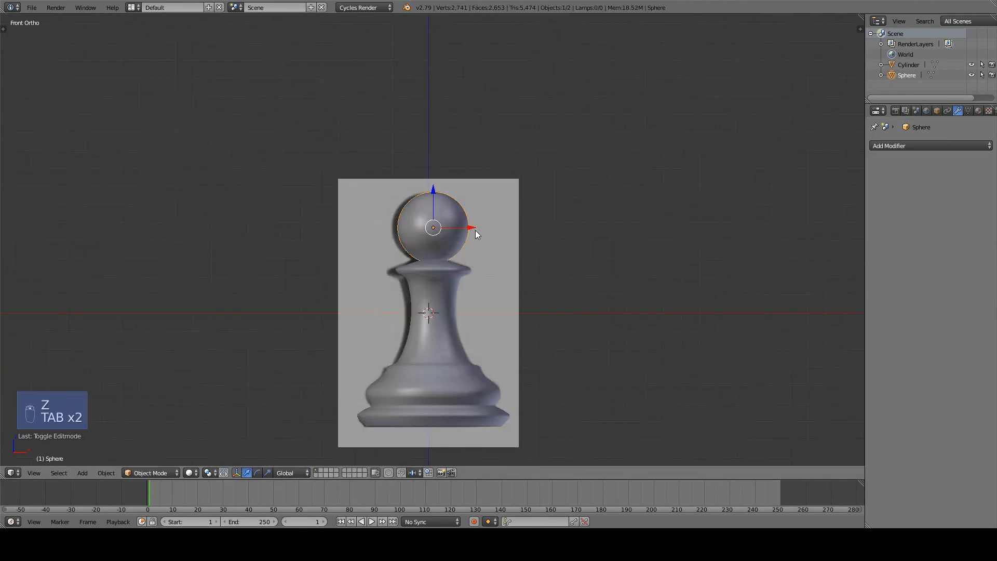
{"action": "key", "text": "a"}
{"action": "key", "text": "a"}
{"action": "key", "text": "a"}
{"action": "scroll", "coordinate": [475, 230], "scroll_direction": "down", "scroll_amount": 2}
{"action": "middle_click_drag", "start_coordinate": [476, 229], "coordinate": [508, 240]}
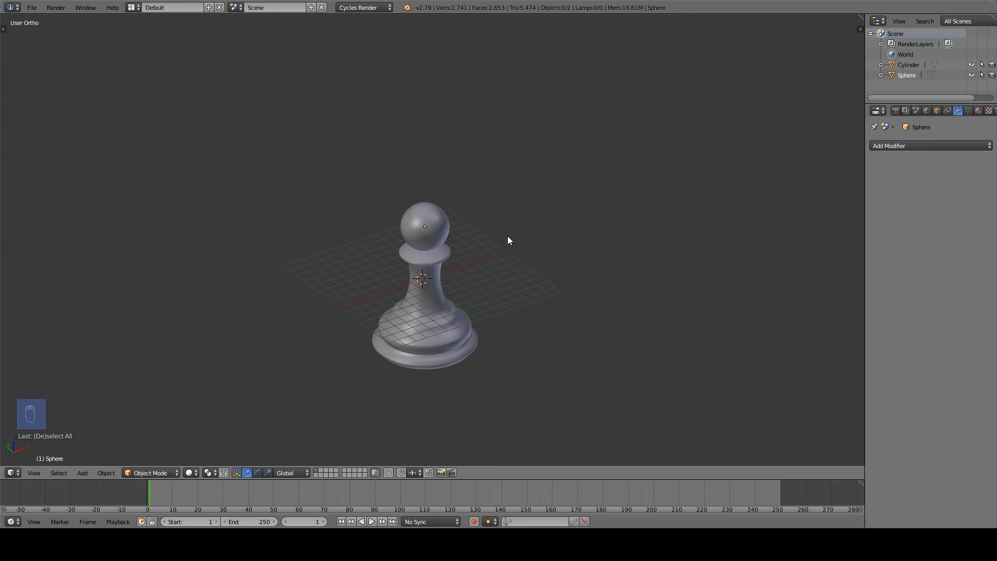
Step: Add a mesh plane at the 3D cursor and scale it up by a factor of 10
{"action": "key", "text": "shift+a"}
{"action": "mouse_move", "coordinate": [508, 237]}
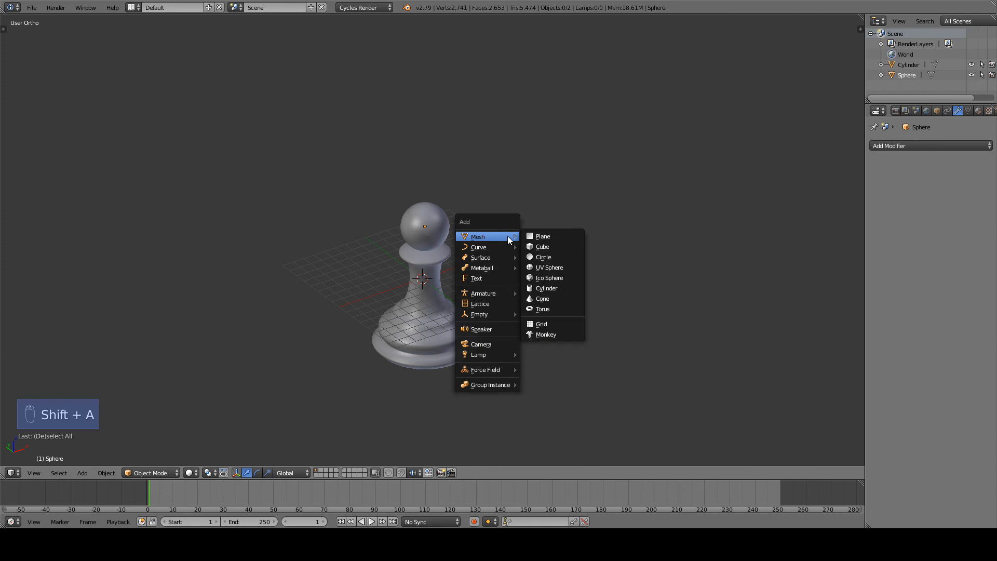
{"action": "left_click", "coordinate": [535, 236]}
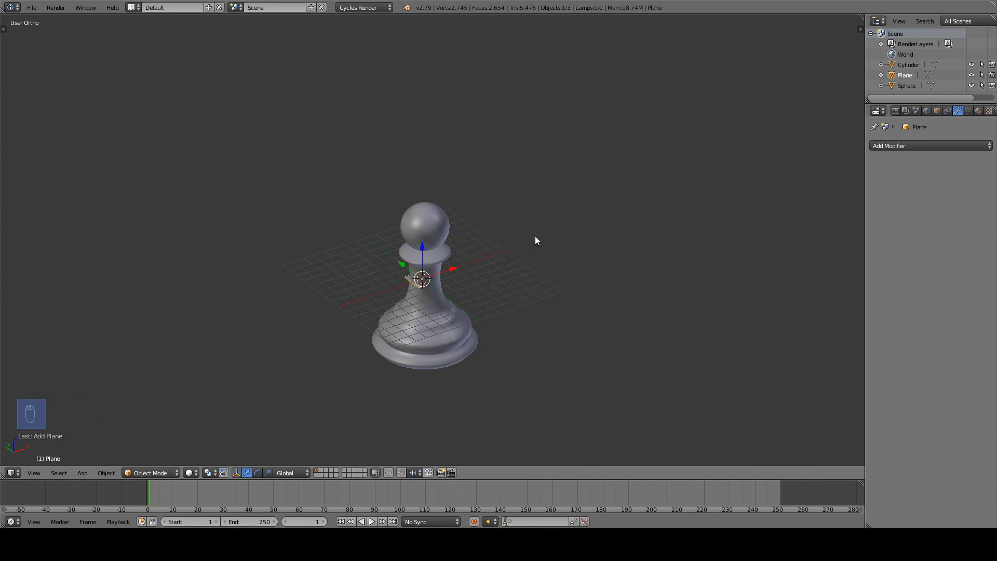
{"action": "key", "text": "s"}
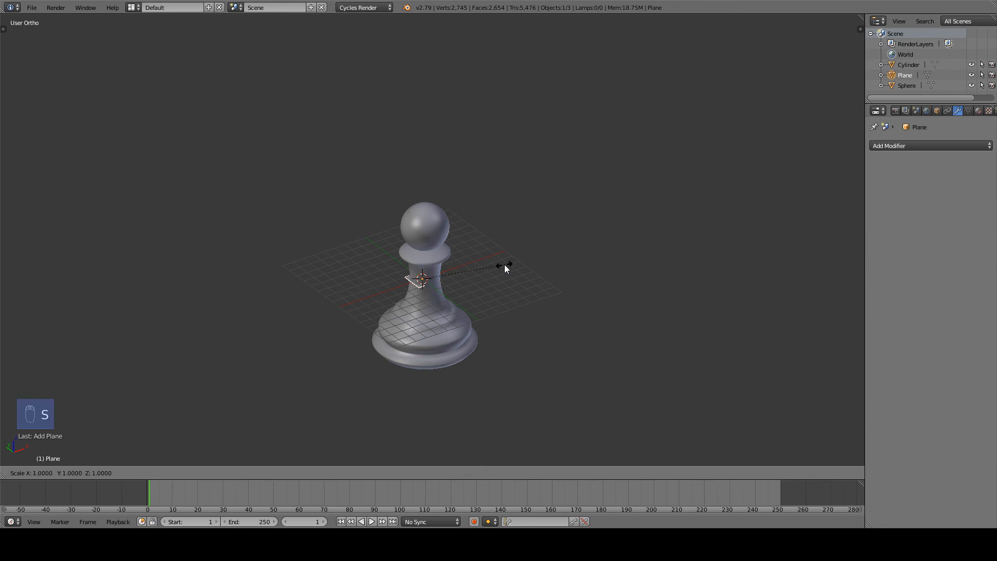
{"action": "type", "text": "10"}
{"action": "key", "text": "Return"}
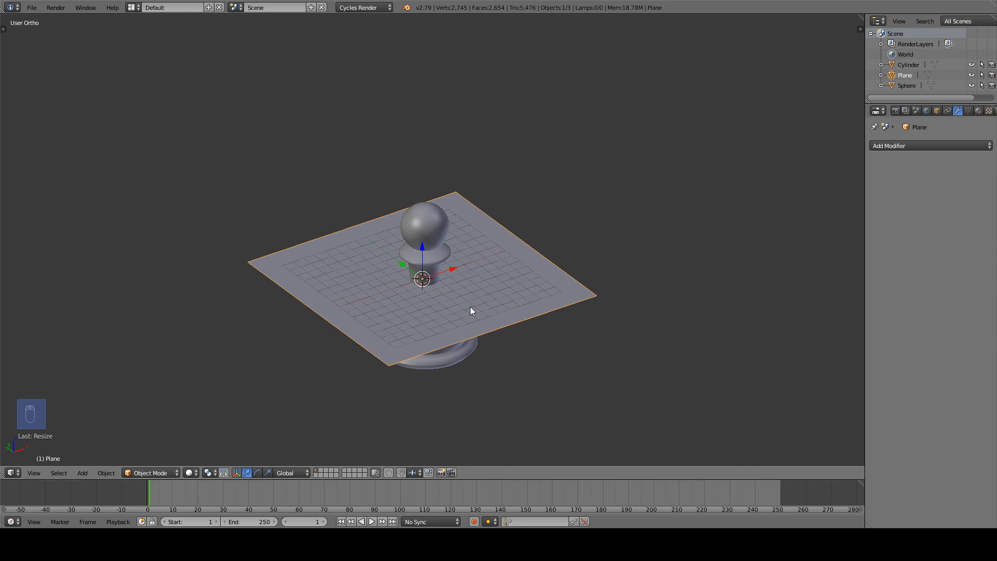
Step: Select the pawn's head and body without the plane, and scale them down together to about one fifth of their size
{"action": "key", "text": "KP_1"}
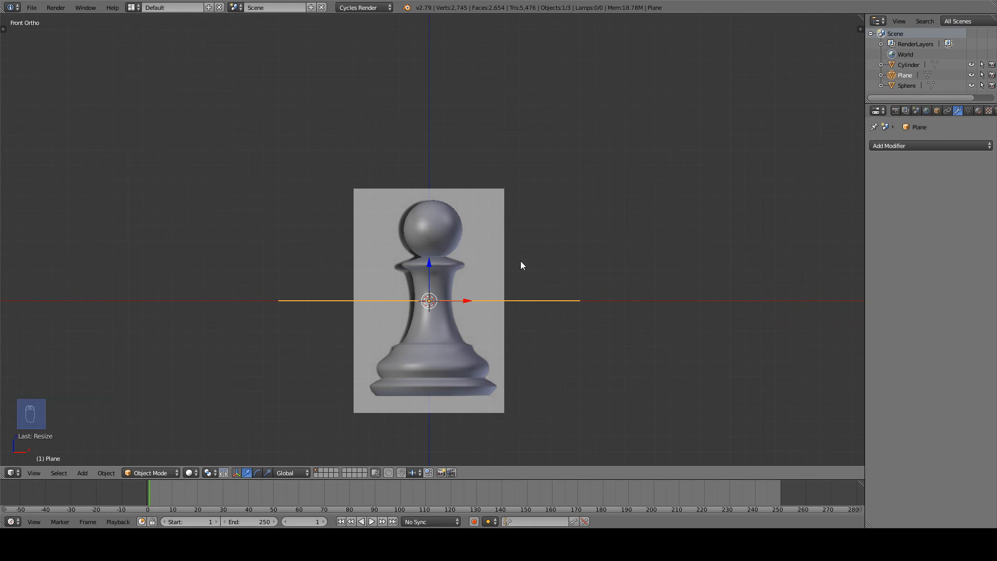
{"action": "key", "text": "a"}
{"action": "key", "text": "z"}
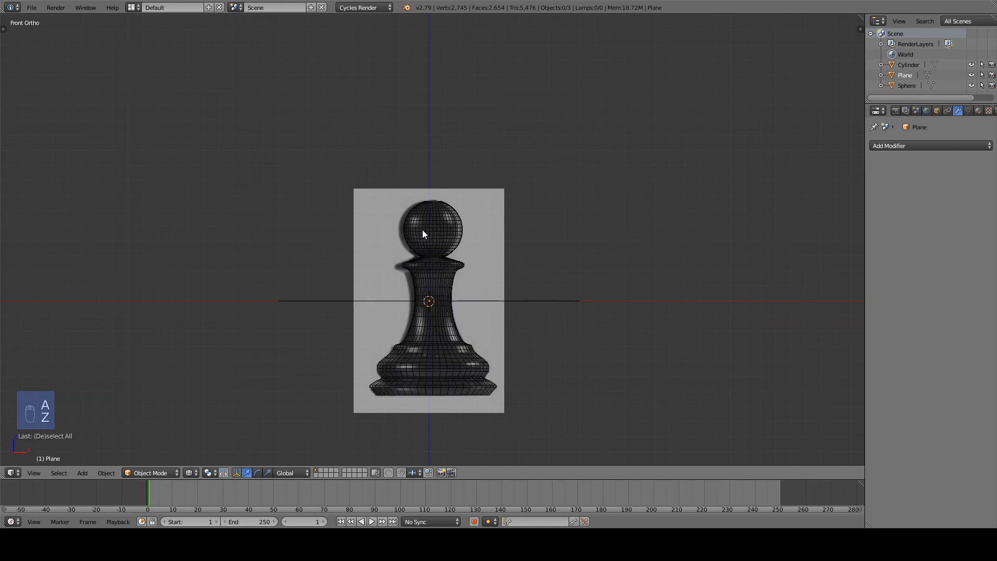
{"action": "key", "text": "b"}
{"action": "left_click_drag", "start_coordinate": [345, 167], "coordinate": [512, 417]}
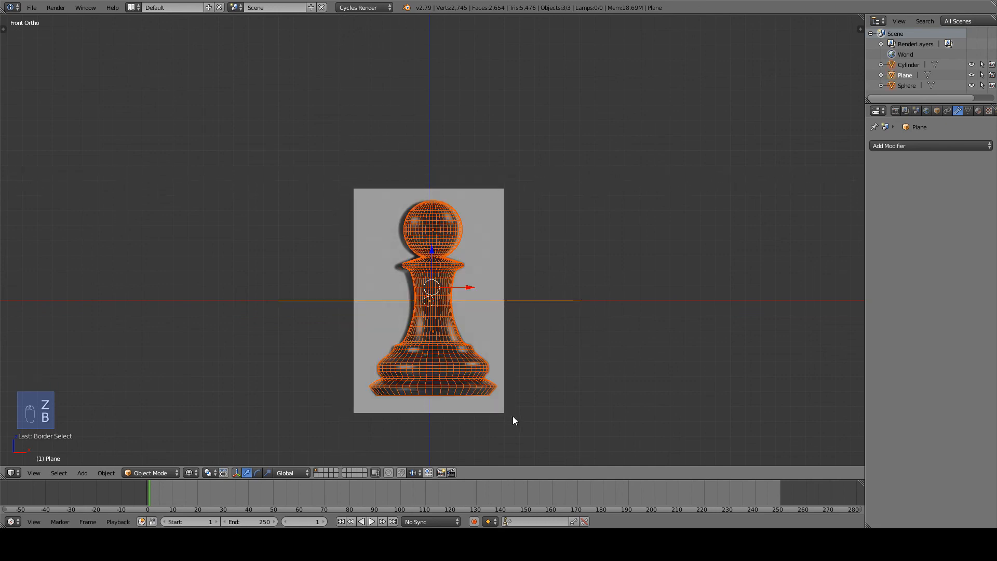
{"action": "right_click", "coordinate": [538, 301], "text": "shift"}
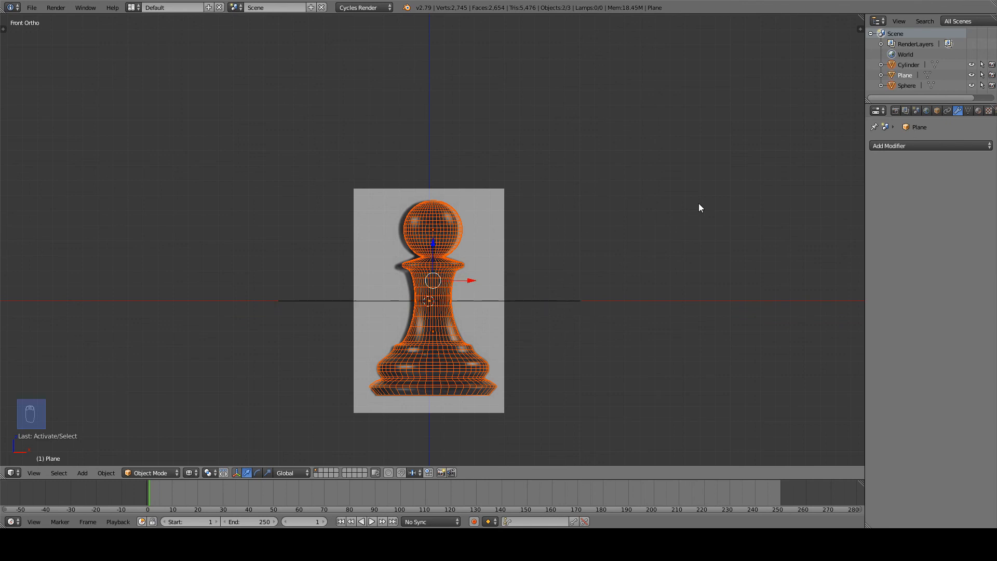
{"action": "key", "text": "s"}
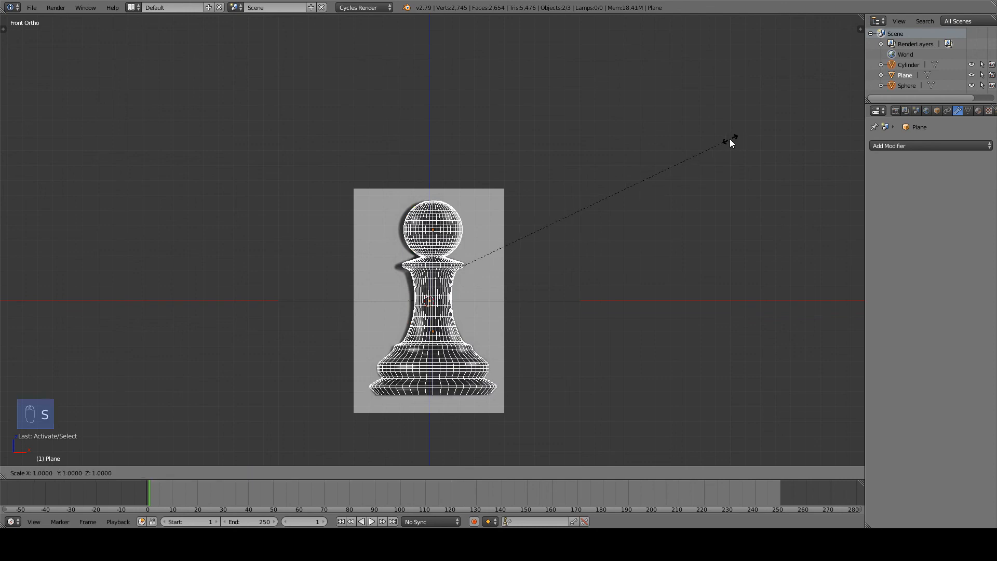
{"action": "left_click", "coordinate": [497, 261]}
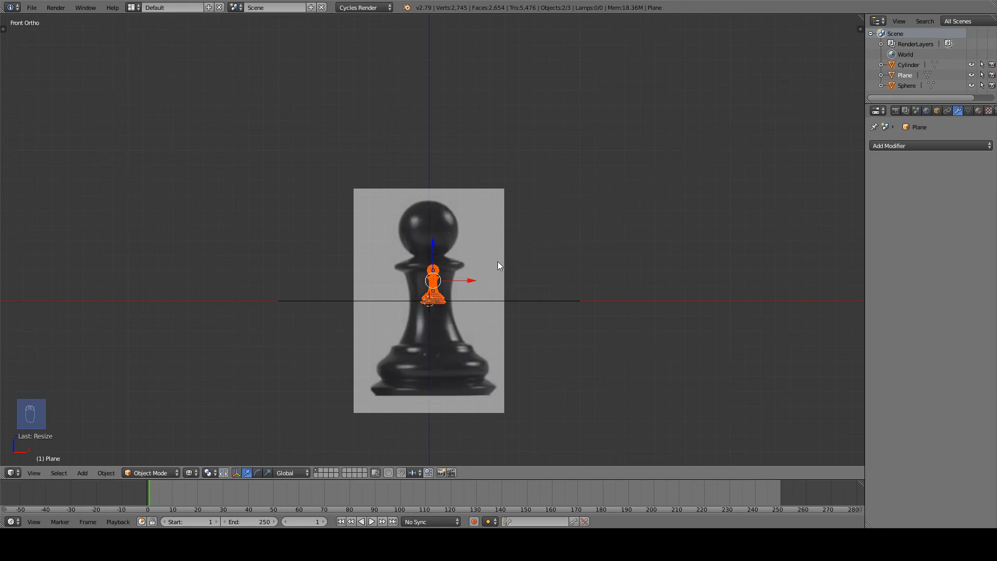
Step: Raise the scaled-down pawn along the Z axis until its base rests on the plane
{"action": "scroll", "coordinate": [497, 261], "scroll_direction": "up", "scroll_amount": 7}
{"action": "scroll", "coordinate": [488, 200], "scroll_direction": "up", "scroll_amount": 3}
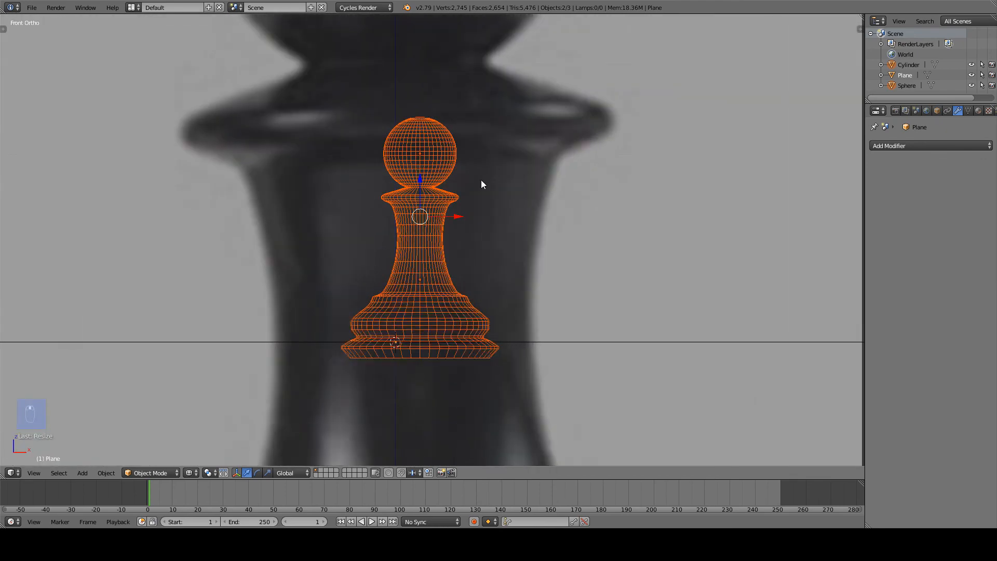
{"action": "left_click_drag", "start_coordinate": [416, 187], "coordinate": [426, 168]}
{"action": "left_click", "coordinate": [426, 164]}
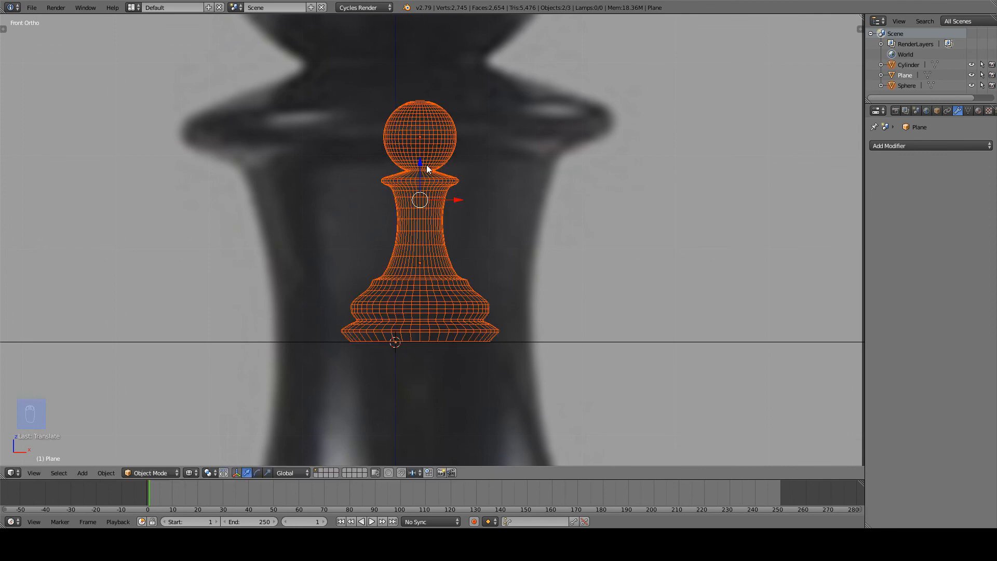
Step: Deselect everything, restore solid shading and view the pawn on the plane in front perspective
{"action": "scroll", "coordinate": [589, 189], "scroll_direction": "down", "scroll_amount": 2}
{"action": "scroll", "coordinate": [587, 188], "scroll_direction": "down", "scroll_amount": 4}
{"action": "mouse_move", "coordinate": [548, 197]}
{"action": "middle_mouse_down"}
{"action": "mouse_move", "coordinate": [445, 227]}
{"action": "mouse_move", "coordinate": [477, 253]}
{"action": "mouse_move", "coordinate": [319, 216]}
{"action": "mouse_move", "coordinate": [415, 265]}
{"action": "middle_mouse_up"}
{"action": "key", "text": "a"}
{"action": "key", "text": "z"}
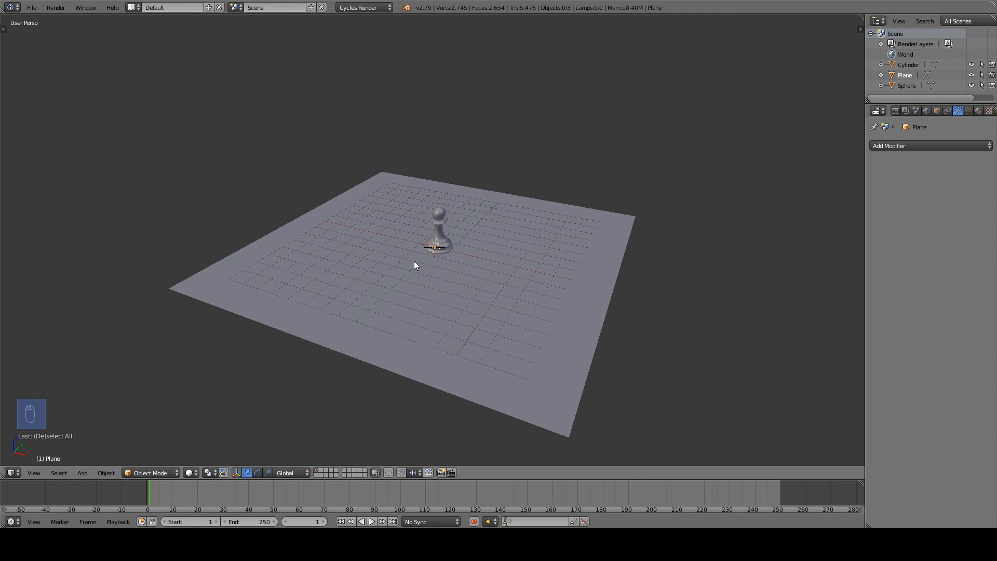
{"action": "key", "text": "KP_1"}
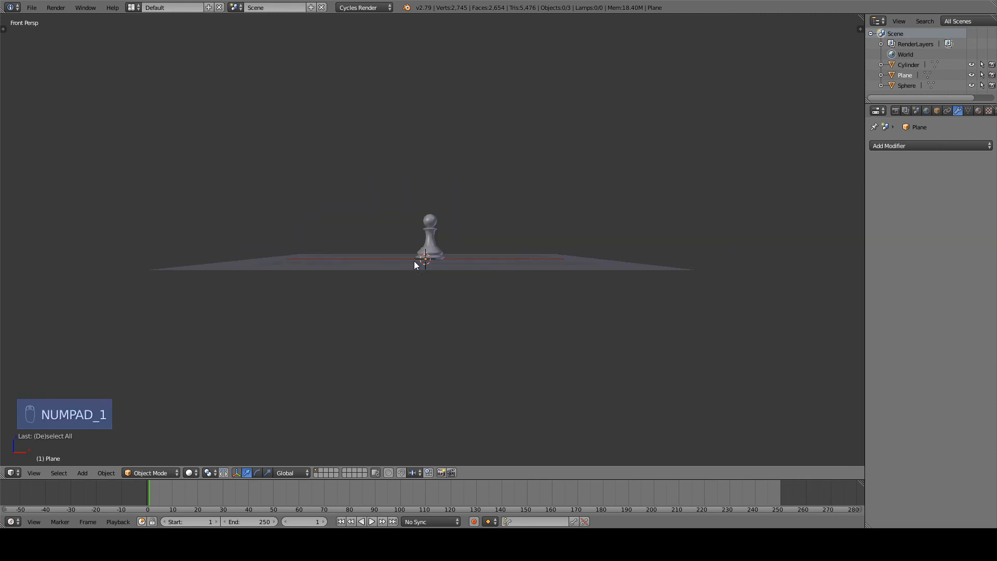
Step: Join the pawn's head and body into one object with the body active, leaving the ground plane out, and deselect everything
{"action": "key", "text": "KP_5"}
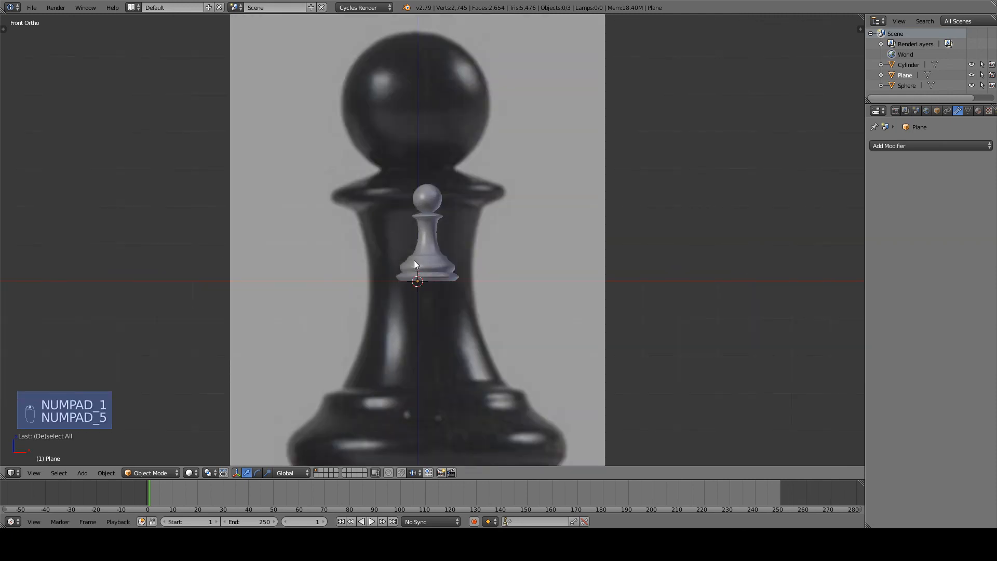
{"action": "scroll", "coordinate": [413, 257], "scroll_direction": "up", "scroll_amount": 10}
{"action": "middle_click_drag", "start_coordinate": [414, 254], "coordinate": [428, 278], "text": "shift"}
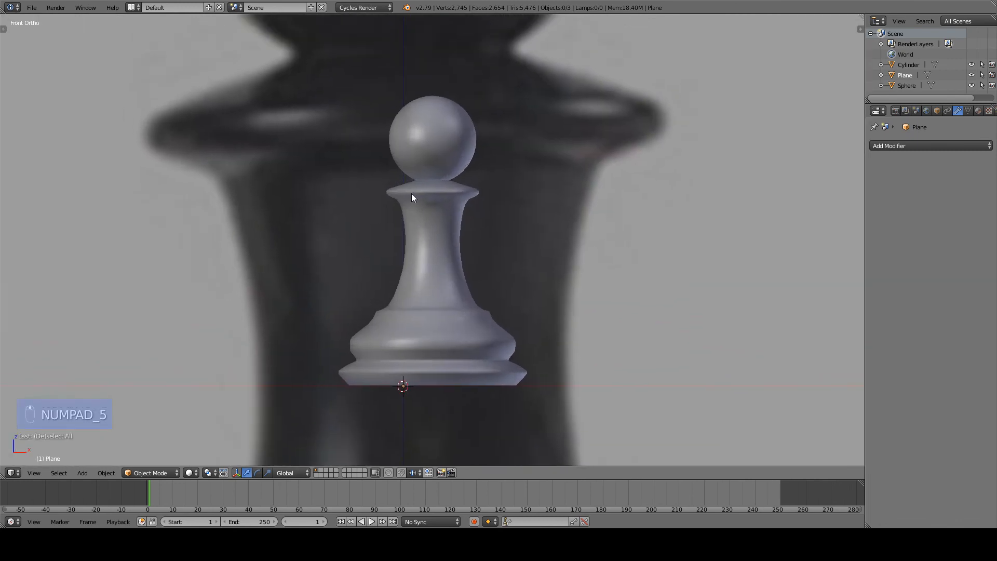
{"action": "key", "text": "b"}
{"action": "left_click_drag", "start_coordinate": [345, 112], "coordinate": [539, 333]}
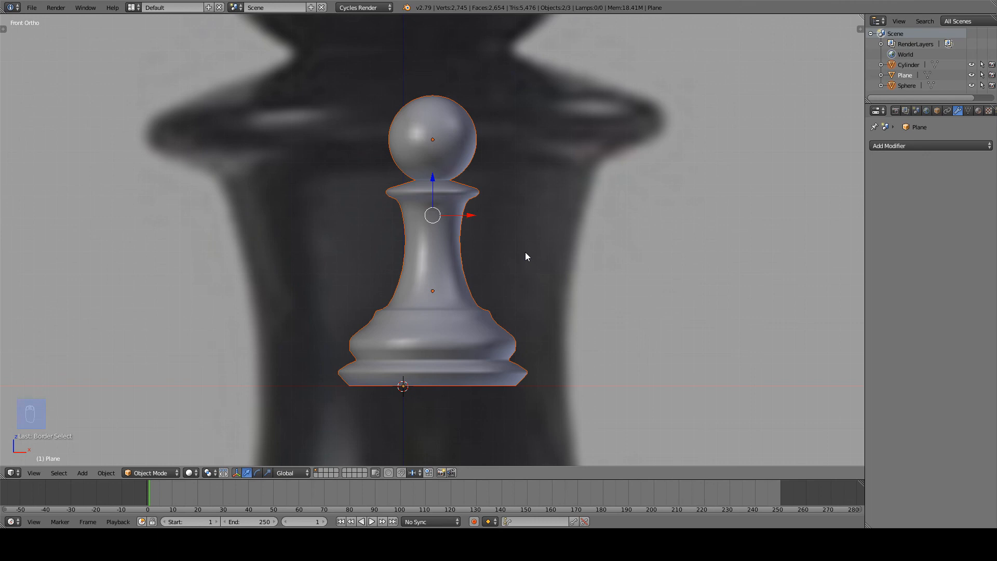
{"action": "key", "text": "ctrl+j"}
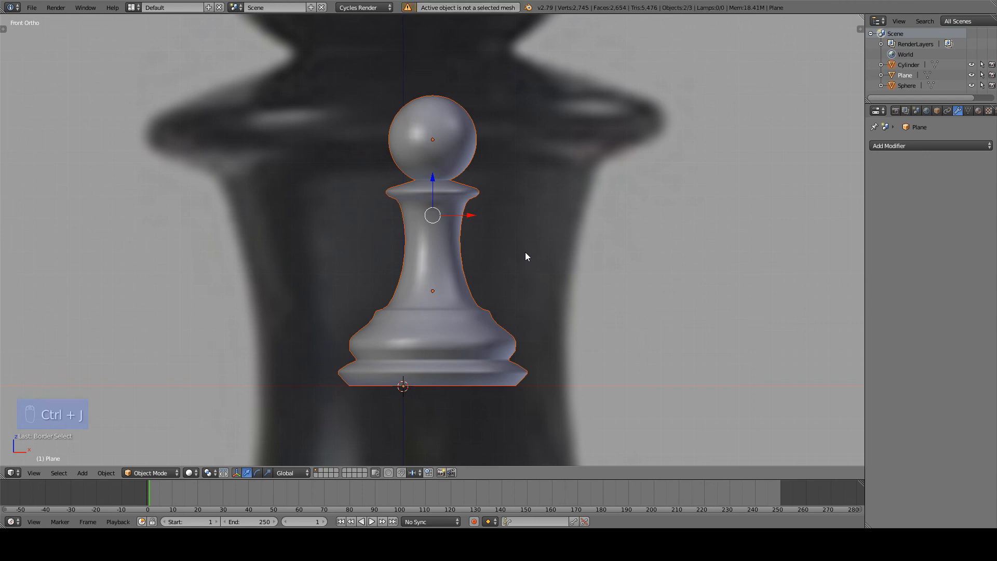
{"action": "right_click", "coordinate": [444, 200], "text": "shift"}
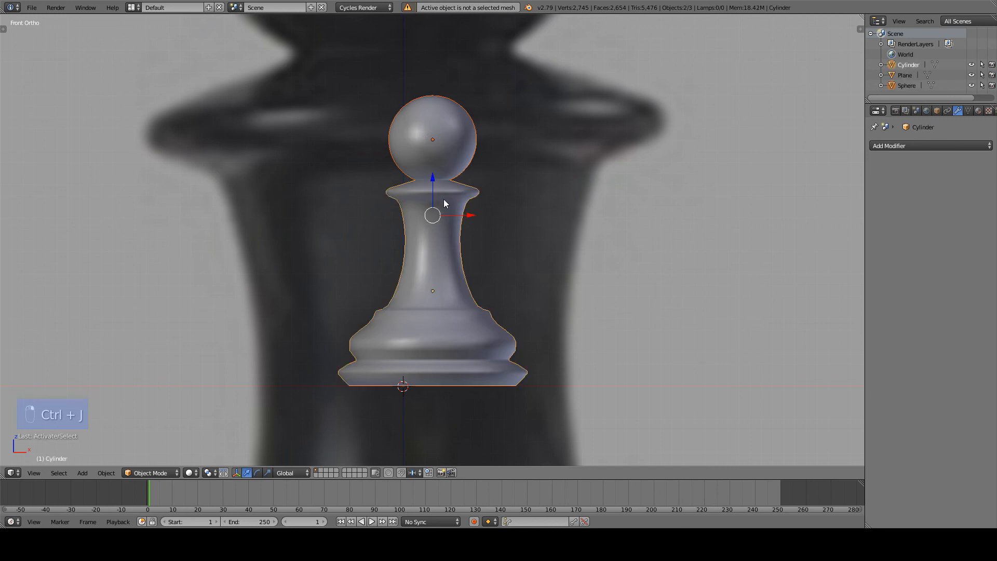
{"action": "key", "text": "ctrl+j"}
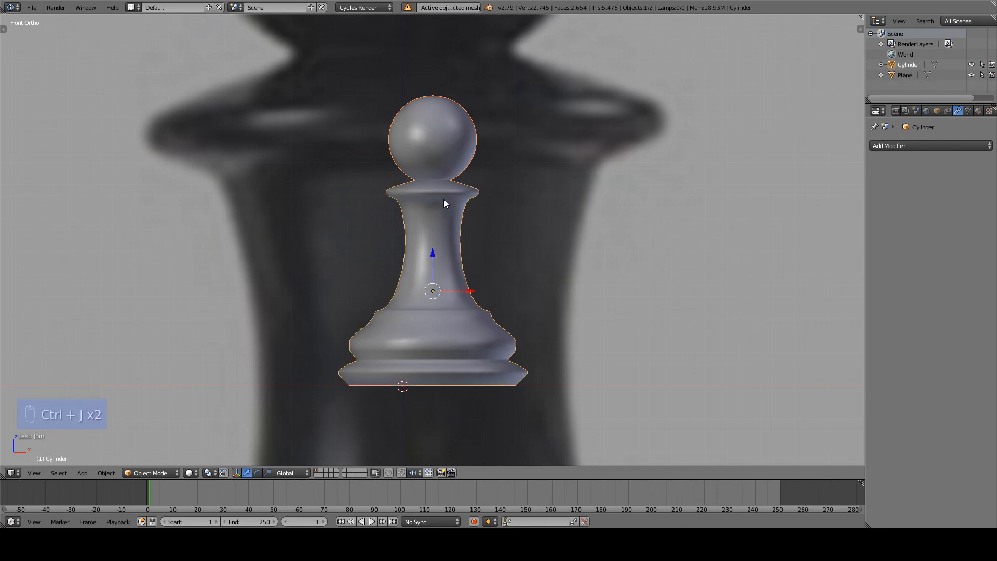
{"action": "key", "text": "a"}
{"action": "key", "text": "a"}
{"action": "key", "text": "a"}
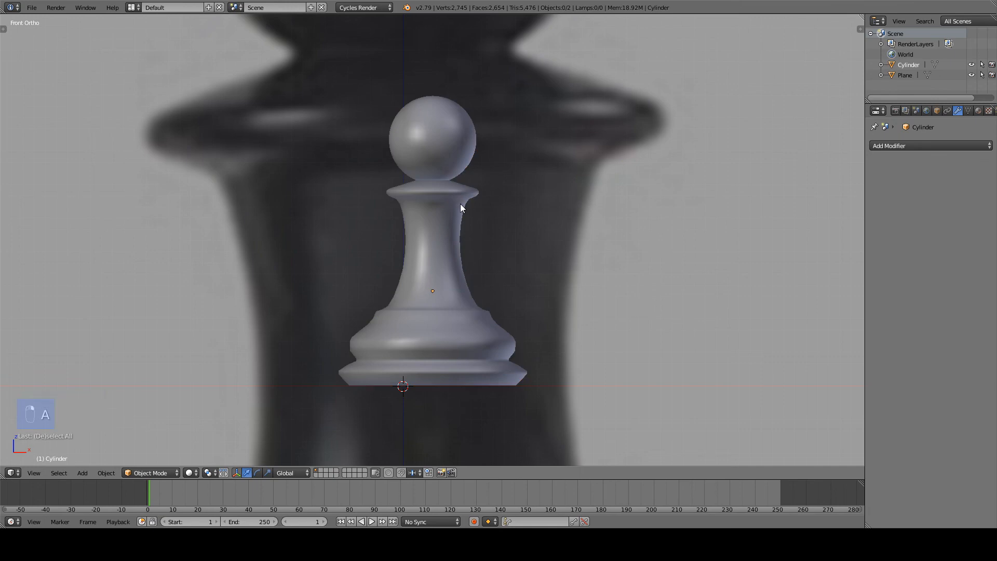
Step: Duplicate the joined pawn and place the copy beside the original along the X axis in front orthographic view
{"action": "right_click", "coordinate": [457, 198]}
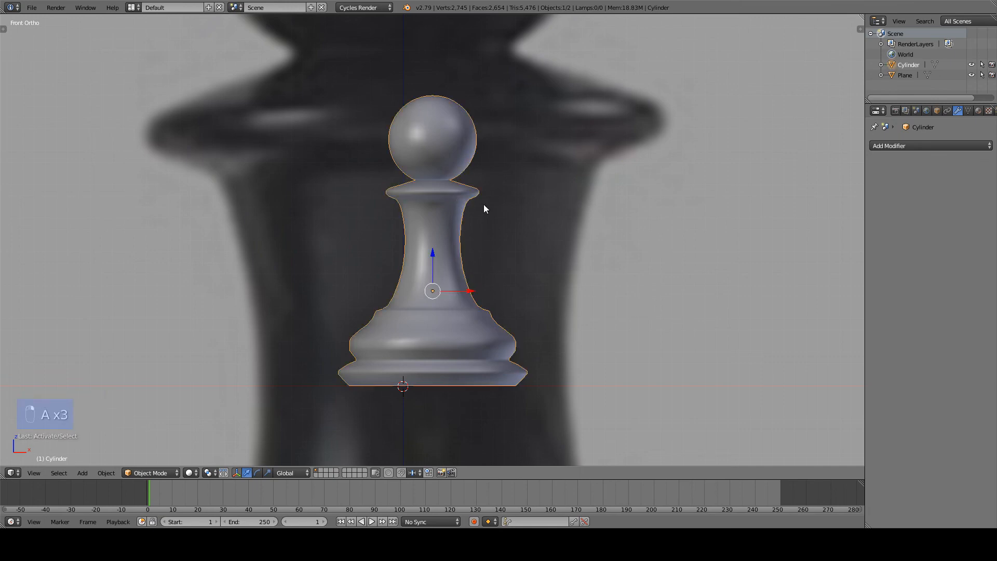
{"action": "scroll", "coordinate": [482, 211], "scroll_direction": "down", "scroll_amount": 4}
{"action": "middle_click_drag", "start_coordinate": [491, 205], "coordinate": [469, 235]}
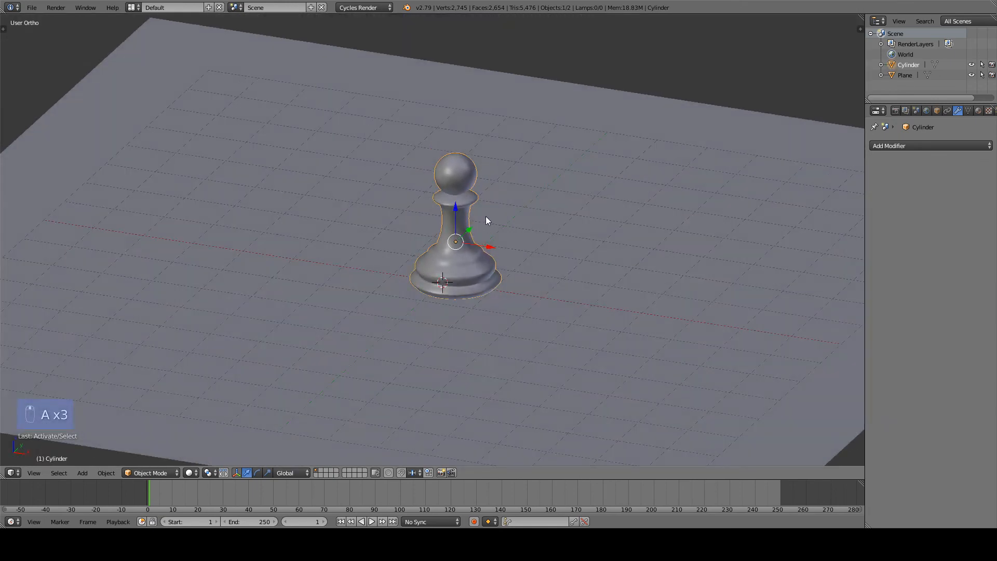
{"action": "key", "text": "KP_1"}
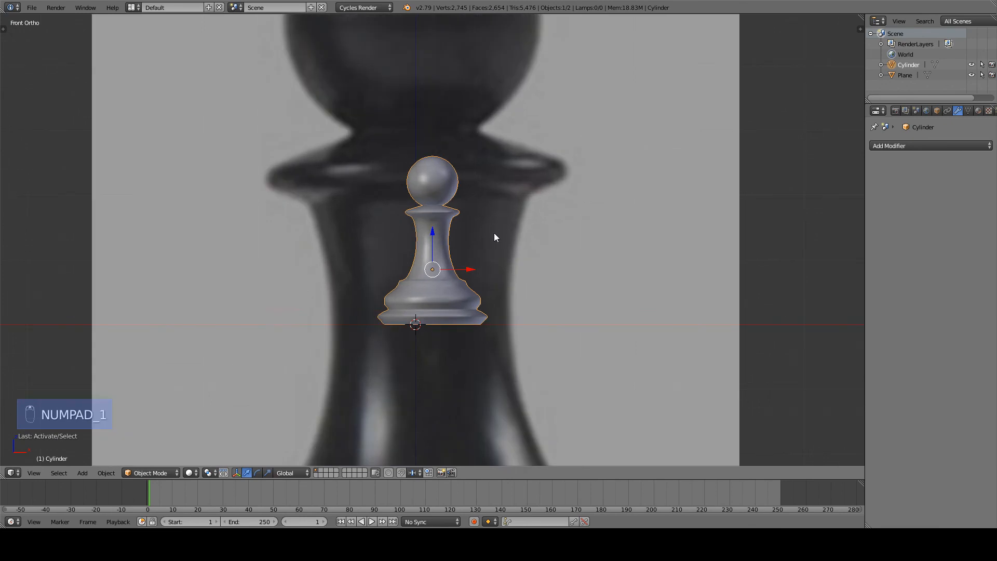
{"action": "key", "text": "shift+d"}
{"action": "left_click", "coordinate": [619, 235]}
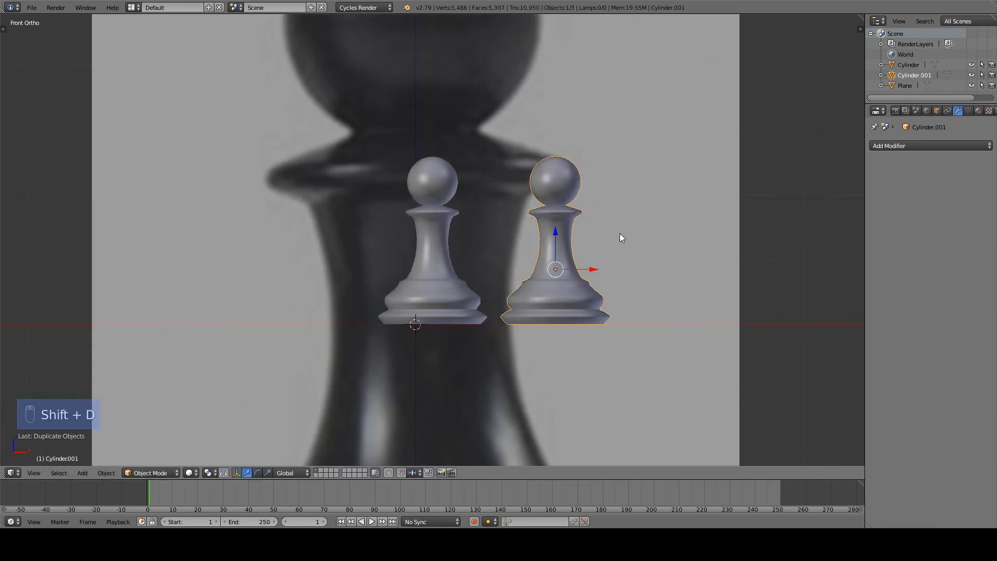
Step: Rotate the duplicated pawn in front view onto its side, with its head pointing away from the standing pawn and slightly downward
{"action": "scroll", "coordinate": [620, 234], "scroll_direction": "up", "scroll_amount": 2}
{"action": "key", "text": "r"}
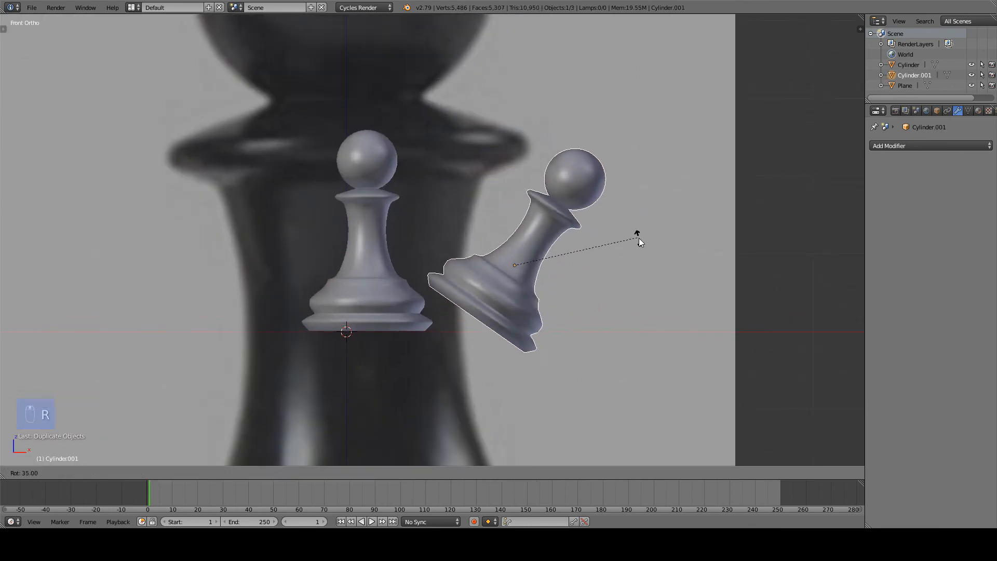
{"action": "left_click", "coordinate": [563, 355]}
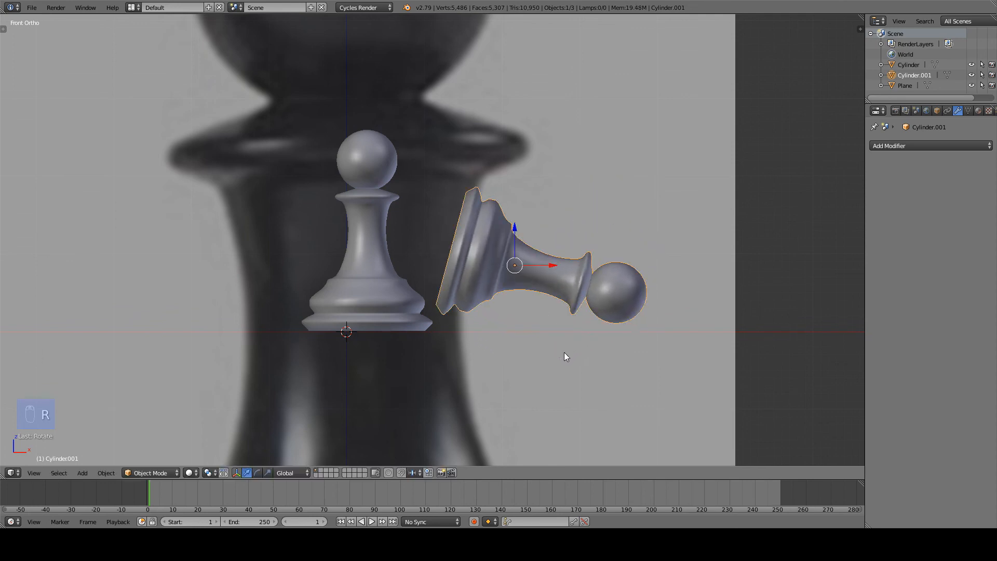
Step: Lower the tipped pawn along the Z axis and fine-tune its tilt until its base rim and head rest on the plane
{"action": "key", "text": "g"}
{"action": "left_click", "coordinate": [521, 242]}
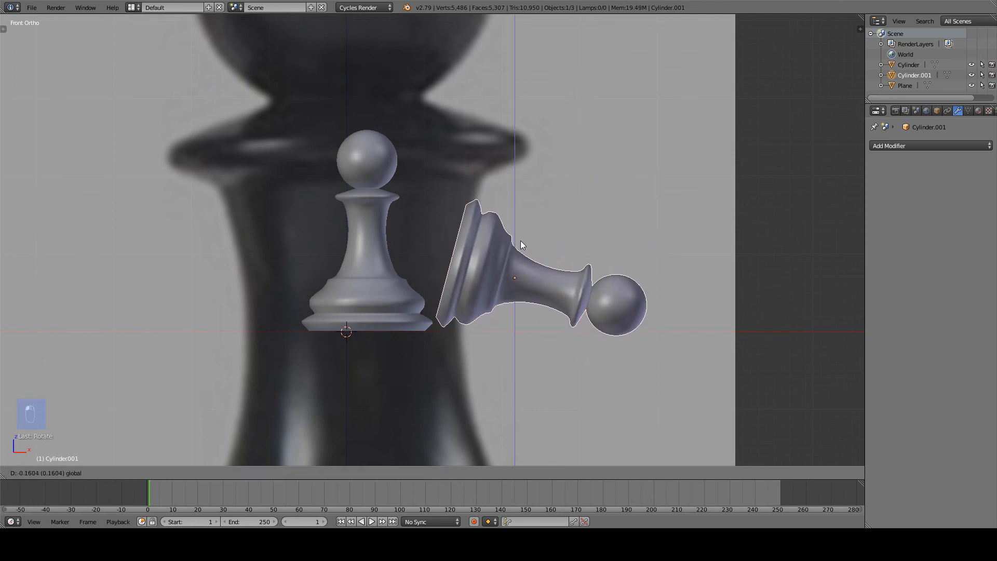
{"action": "key", "text": "r"}
{"action": "left_click", "coordinate": [684, 272]}
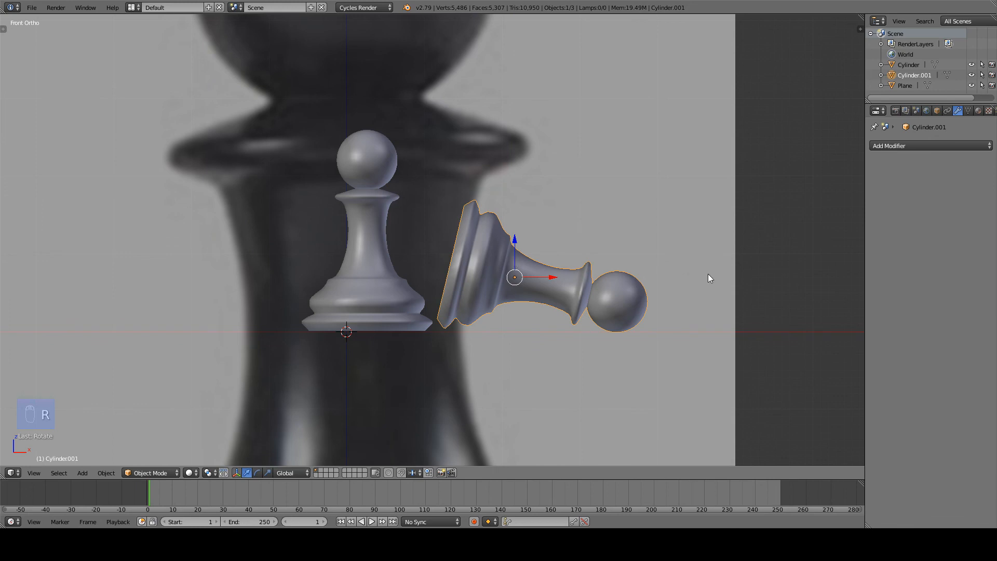
{"action": "key", "text": "r"}
{"action": "right_click", "coordinate": [710, 270]}
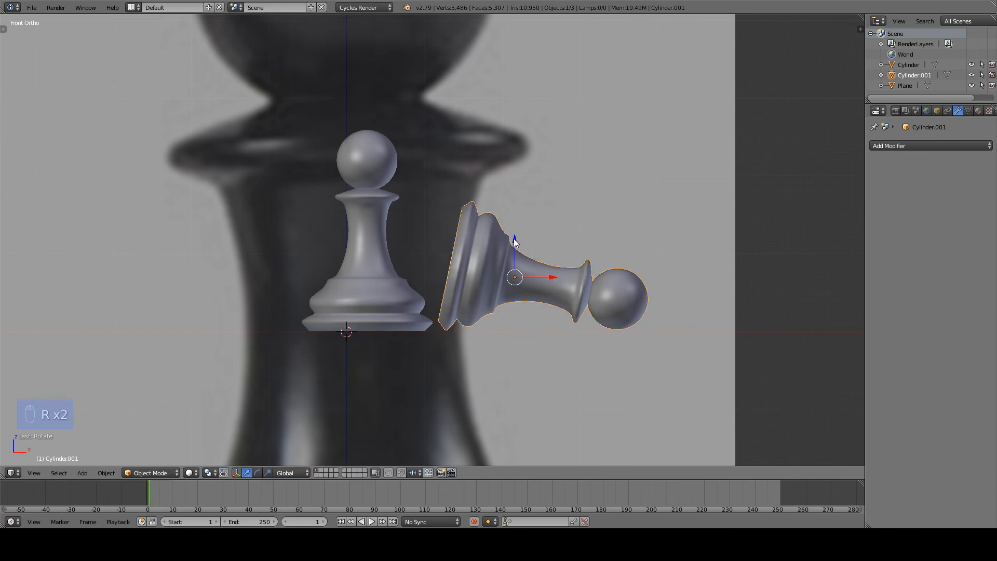
{"action": "key", "text": "g"}
{"action": "left_click", "coordinate": [518, 241]}
{"action": "key", "text": "r"}
{"action": "left_click", "coordinate": [531, 251]}
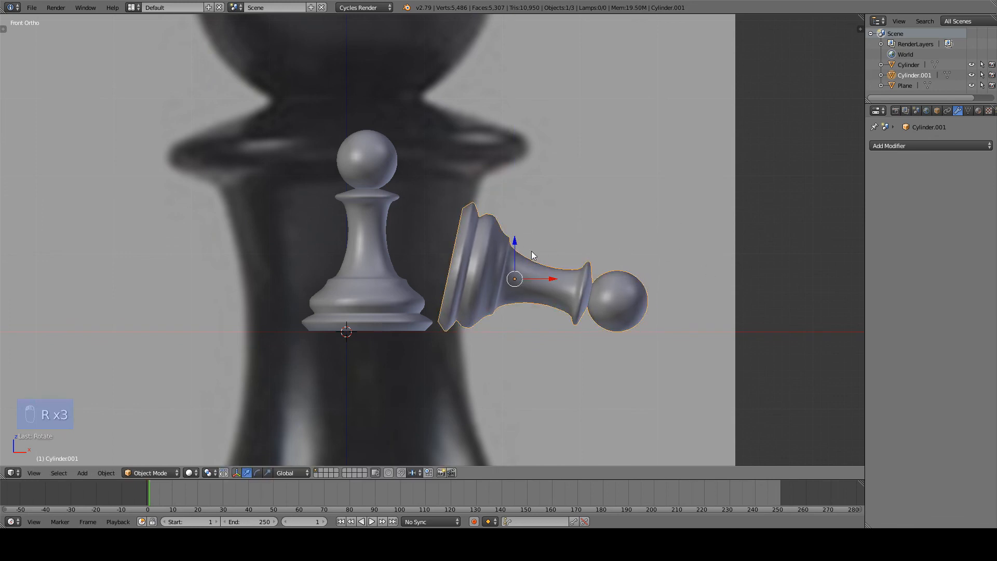
Step: Rotate and move the fallen pawn in top view so it lies diagonally behind and beside the standing one, and deselect it
{"action": "key", "text": "KP_7"}
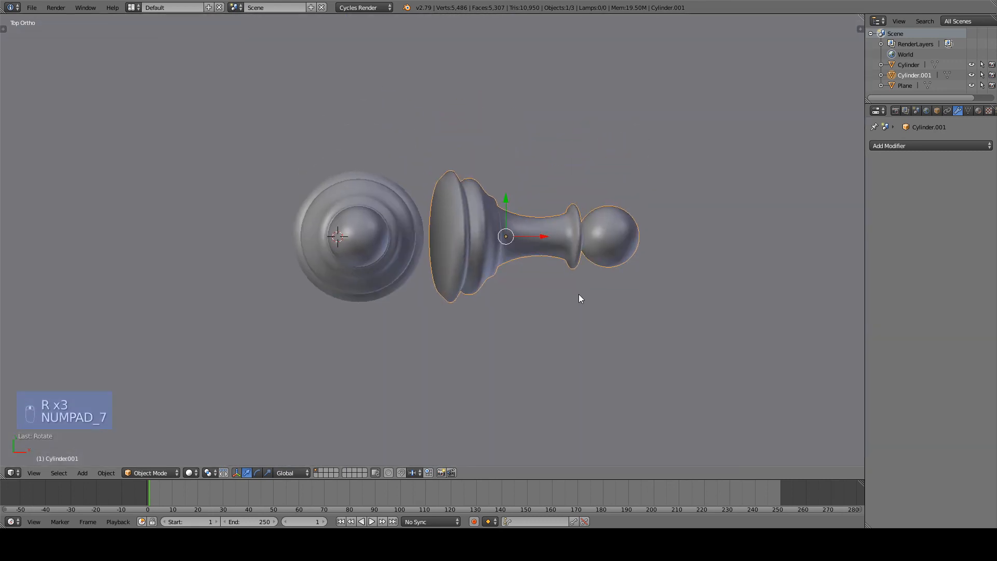
{"action": "key", "text": "r"}
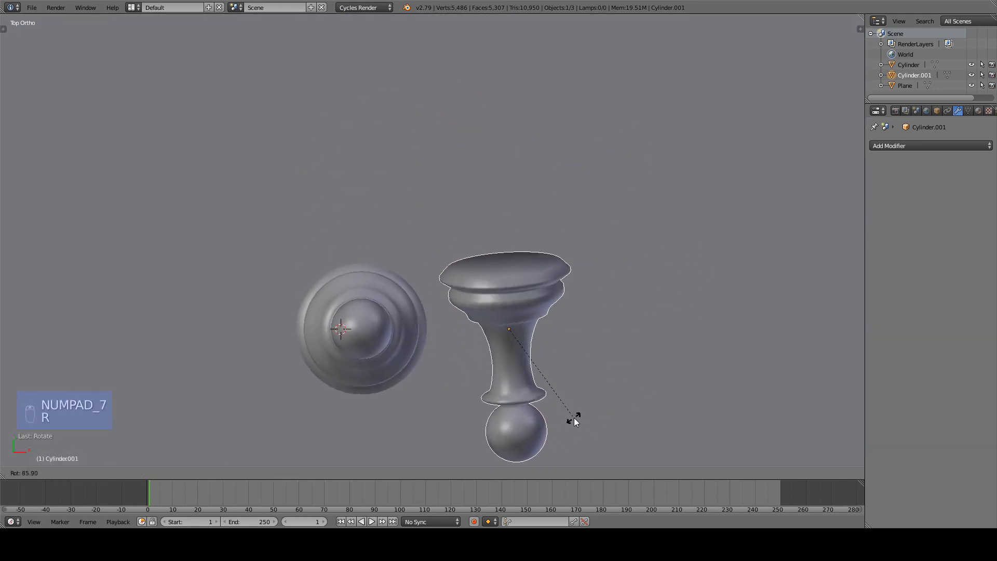
{"action": "left_click", "coordinate": [575, 418]}
{"action": "key", "text": "g"}
{"action": "key", "text": "r"}
{"action": "left_click", "coordinate": [650, 275]}
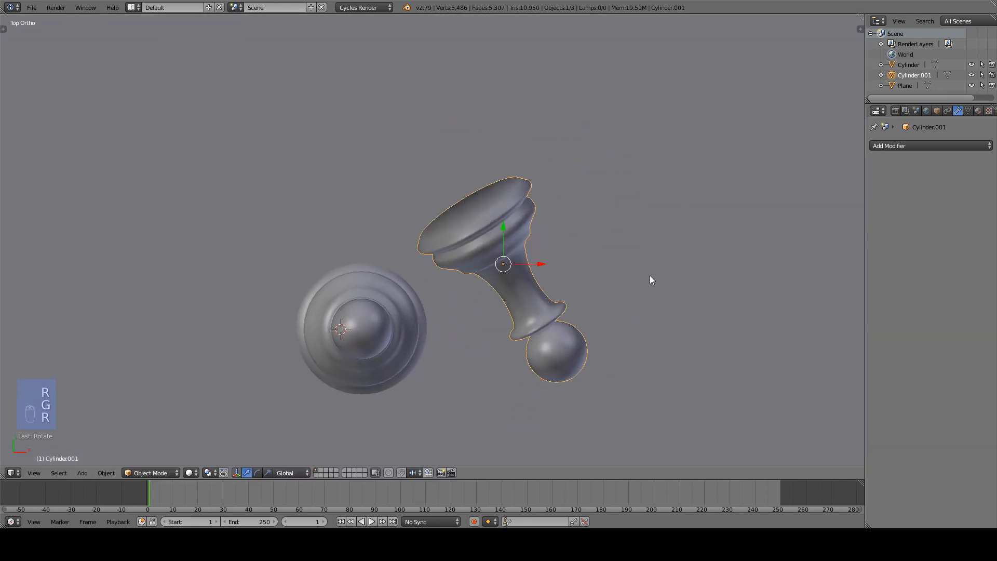
{"action": "key", "text": "g"}
{"action": "left_click", "coordinate": [613, 244]}
{"action": "key", "text": "a"}
Step: Select both pawns and move them together in top view so the pair sits around the plane's center, and deselect everything
{"action": "middle_click_drag", "start_coordinate": [613, 245], "coordinate": [478, 272]}
{"action": "scroll", "coordinate": [373, 219], "scroll_direction": "up", "scroll_amount": 5}
{"action": "key", "text": "KP_5"}
{"action": "scroll", "coordinate": [519, 255], "scroll_direction": "down", "scroll_amount": 4}
{"action": "scroll", "coordinate": [517, 258], "scroll_direction": "up", "scroll_amount": 2}
{"action": "right_click", "coordinate": [395, 248]}
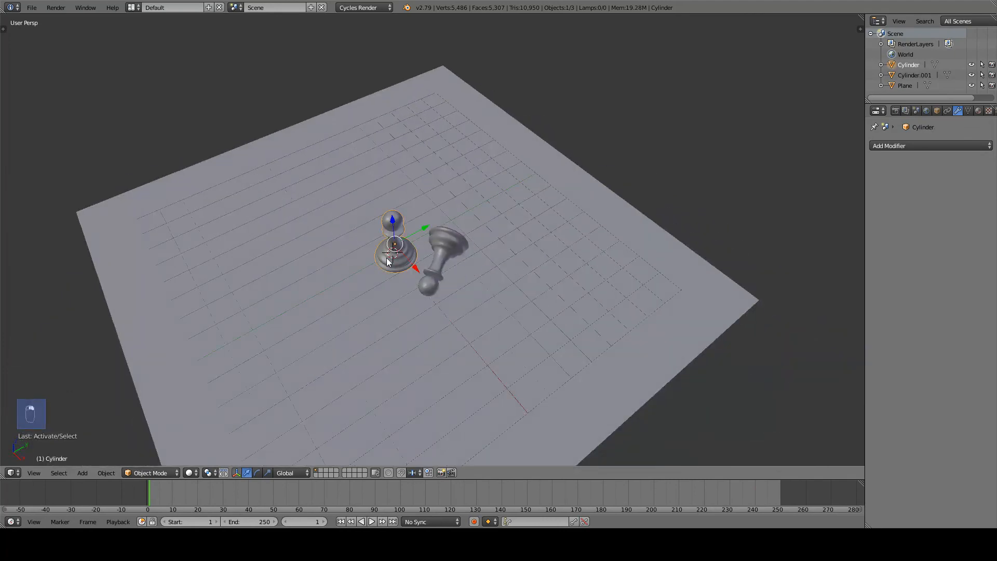
{"action": "right_click", "coordinate": [438, 260], "text": "shift"}
{"action": "right_click", "coordinate": [410, 261], "text": "shift"}
{"action": "key", "text": "KP_7"}
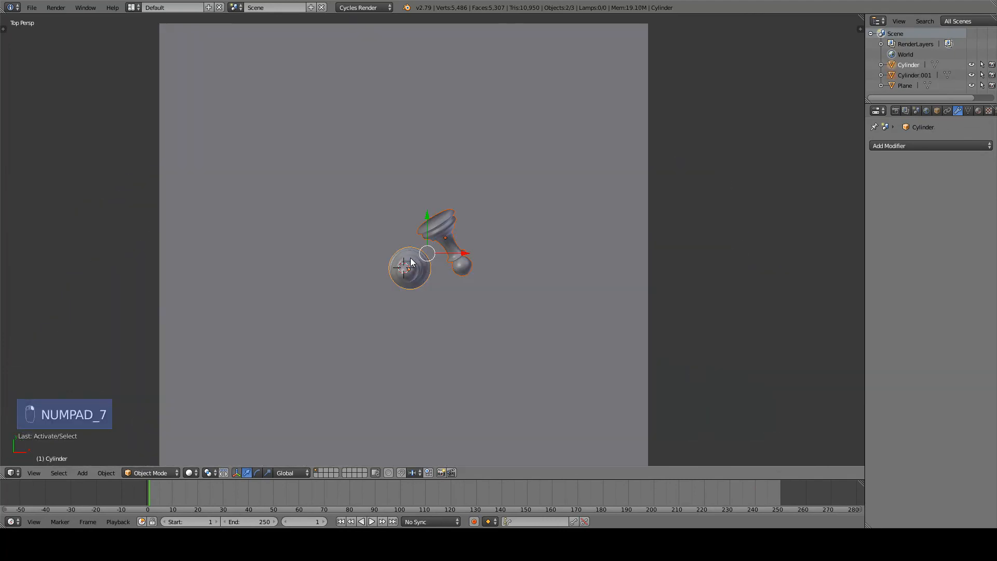
{"action": "scroll", "coordinate": [410, 261], "scroll_direction": "up", "scroll_amount": 2}
{"action": "key", "text": "g"}
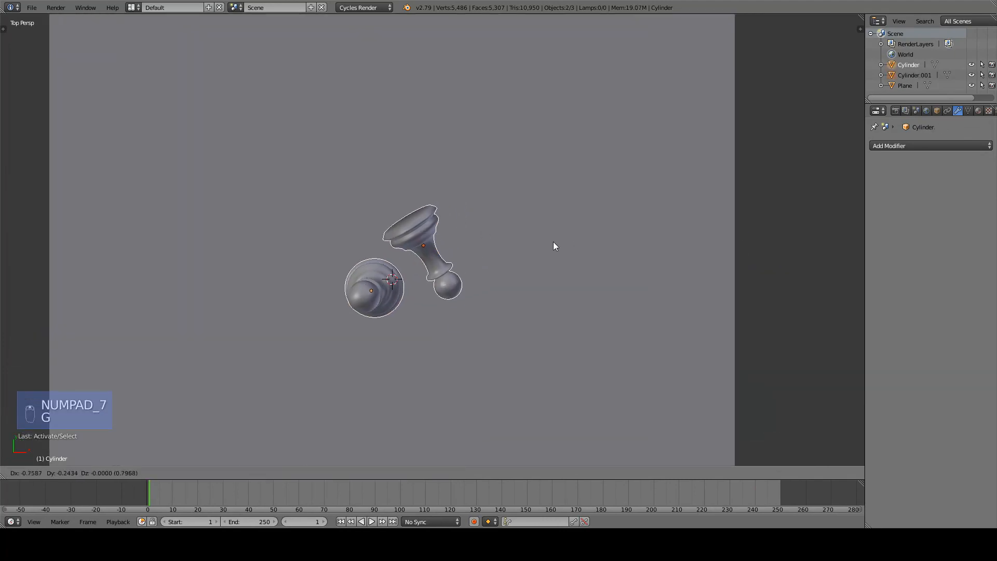
{"action": "left_click", "coordinate": [535, 253]}
{"action": "key", "text": "a"}
Step: Frame both pawns in a low perspective view and choose Cycles Render as the render engine
{"action": "middle_click_drag", "start_coordinate": [535, 253], "coordinate": [448, 196]}
{"action": "scroll", "coordinate": [447, 196], "scroll_direction": "down", "scroll_amount": 5}
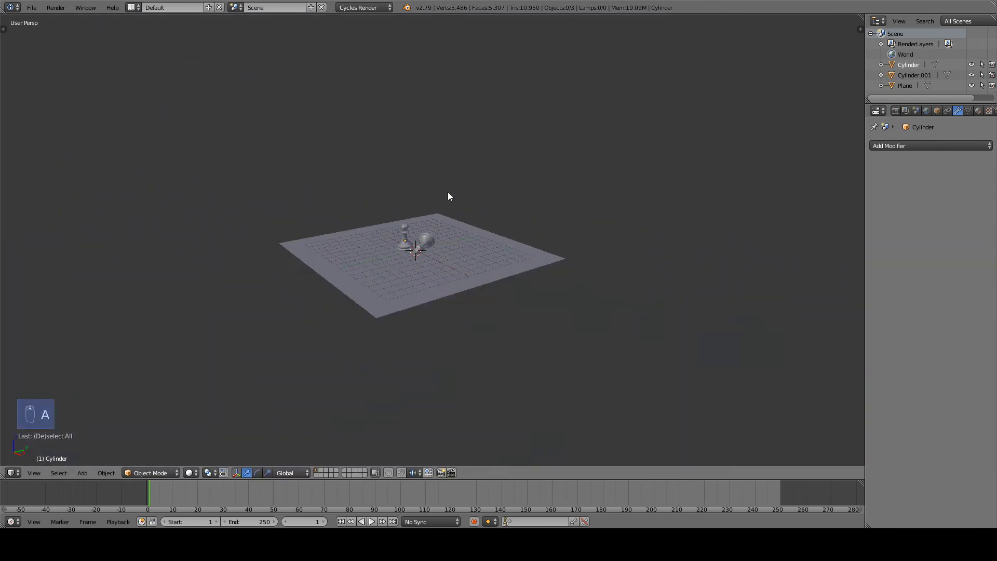
{"action": "scroll", "coordinate": [450, 202], "scroll_direction": "up", "scroll_amount": 6}
{"action": "scroll", "coordinate": [452, 210], "scroll_direction": "down", "scroll_amount": 3}
{"action": "scroll", "coordinate": [454, 220], "scroll_direction": "up", "scroll_amount": 5}
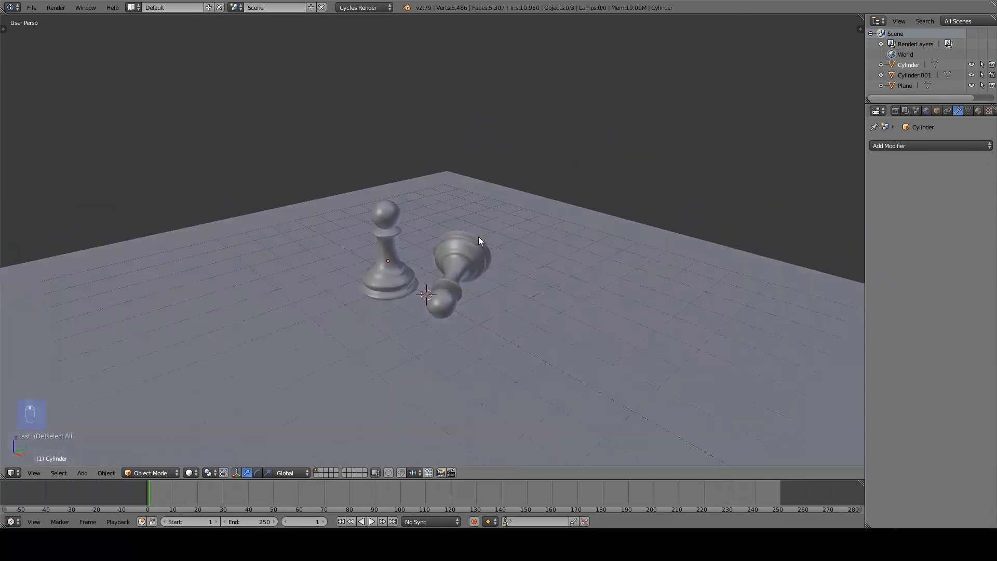
{"action": "middle_click_drag", "start_coordinate": [471, 289], "coordinate": [463, 260]}
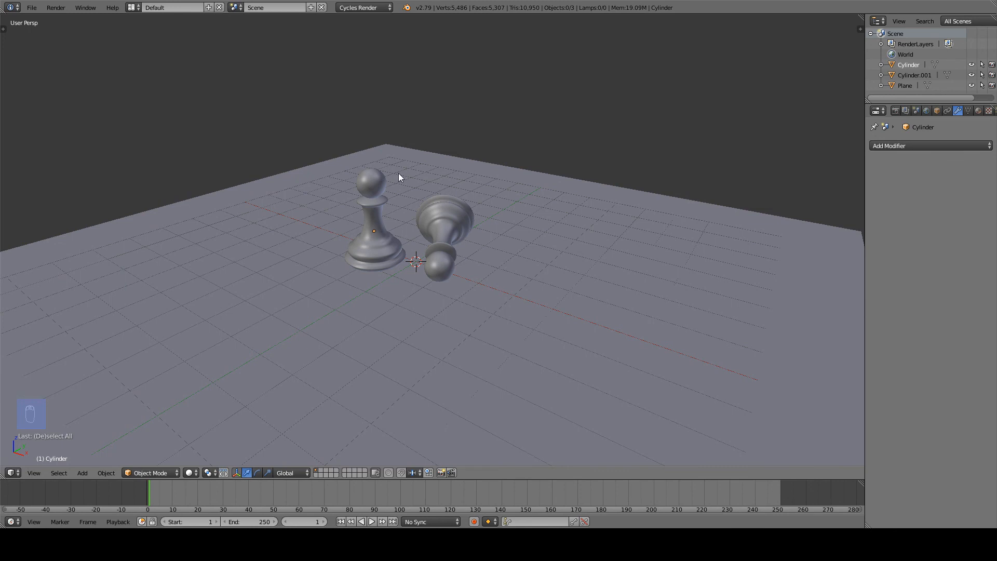
{"action": "left_click", "coordinate": [379, 7]}
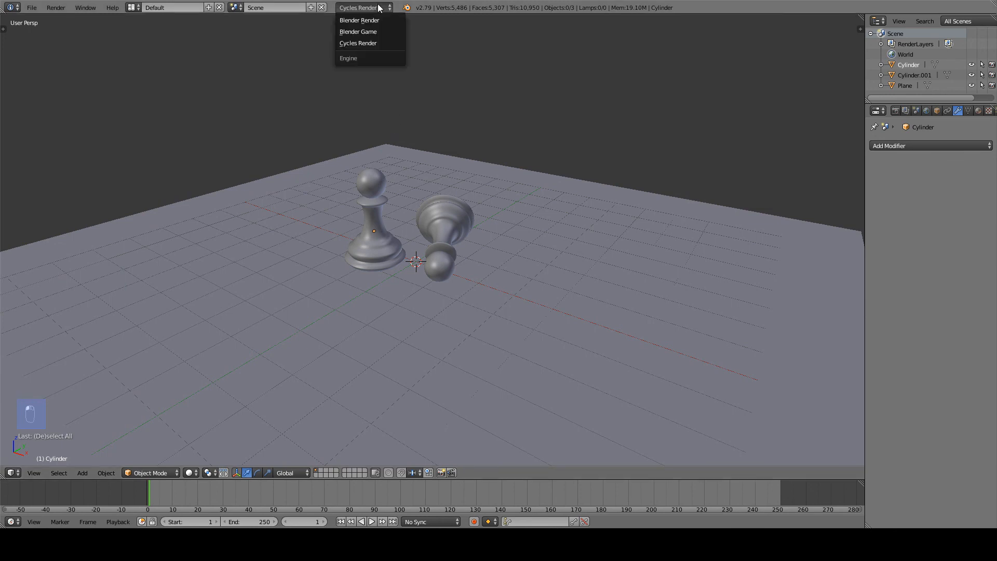
{"action": "left_click", "coordinate": [379, 43]}
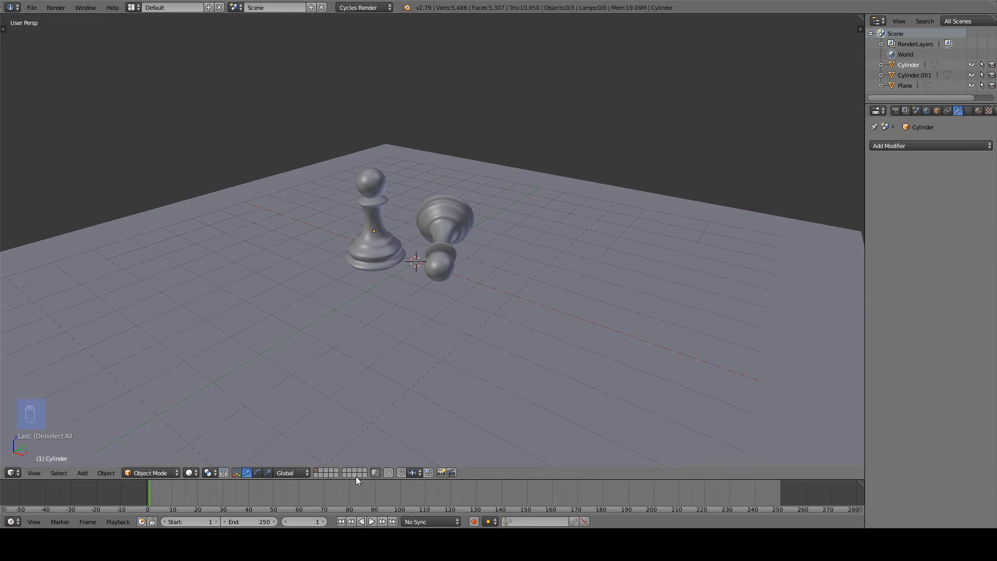
Step: Preview the unlit scene with Rendered viewport shading and return to Solid shading
{"action": "left_click", "coordinate": [188, 473]}
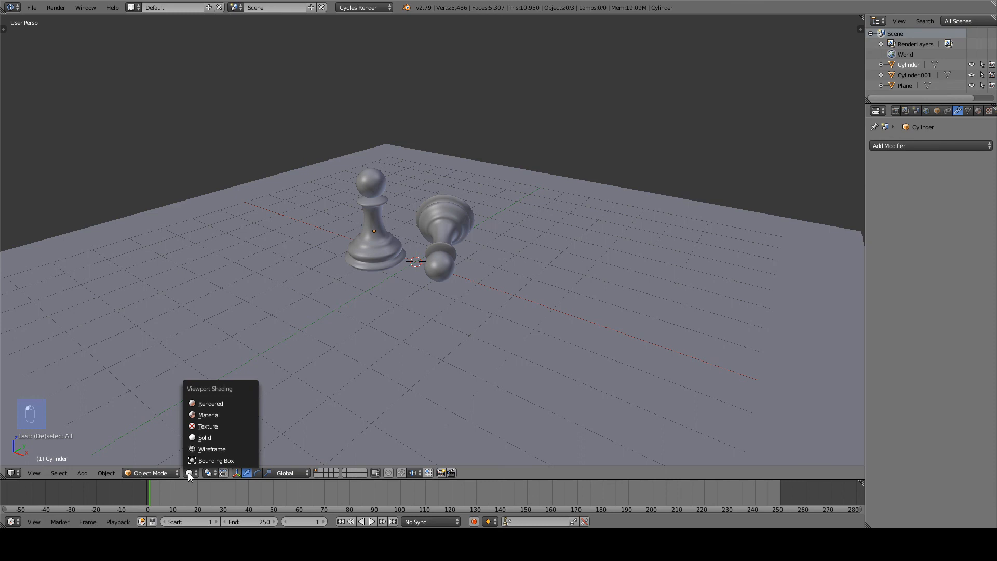
{"action": "left_click", "coordinate": [210, 404]}
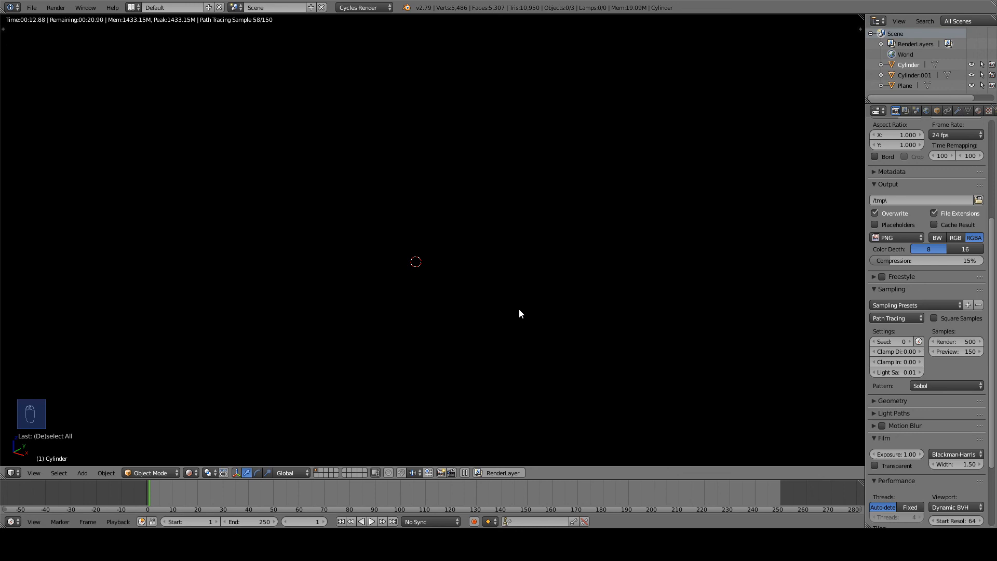
{"action": "left_click", "coordinate": [190, 473]}
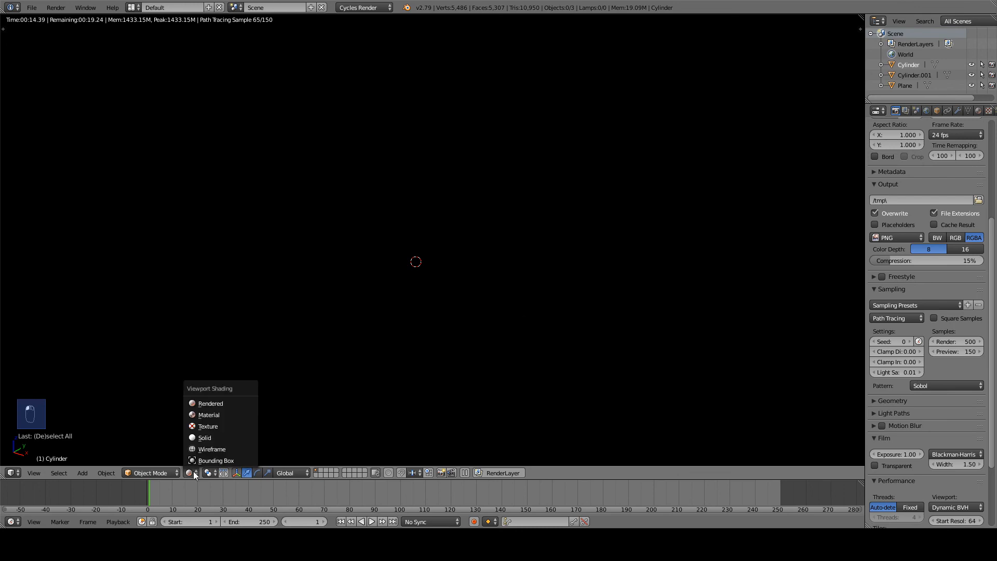
{"action": "left_click", "coordinate": [211, 438]}
Step: Add a second mesh plane to the scene at the 3D cursor
{"action": "scroll", "coordinate": [297, 350], "scroll_direction": "down", "scroll_amount": 5}
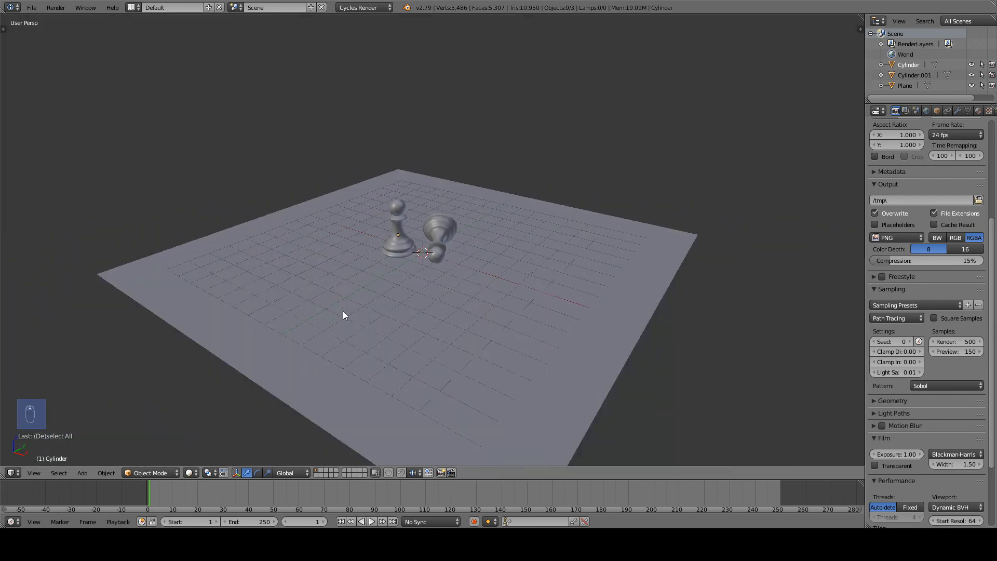
{"action": "key", "text": "shift+a"}
{"action": "left_click", "coordinate": [369, 312]}
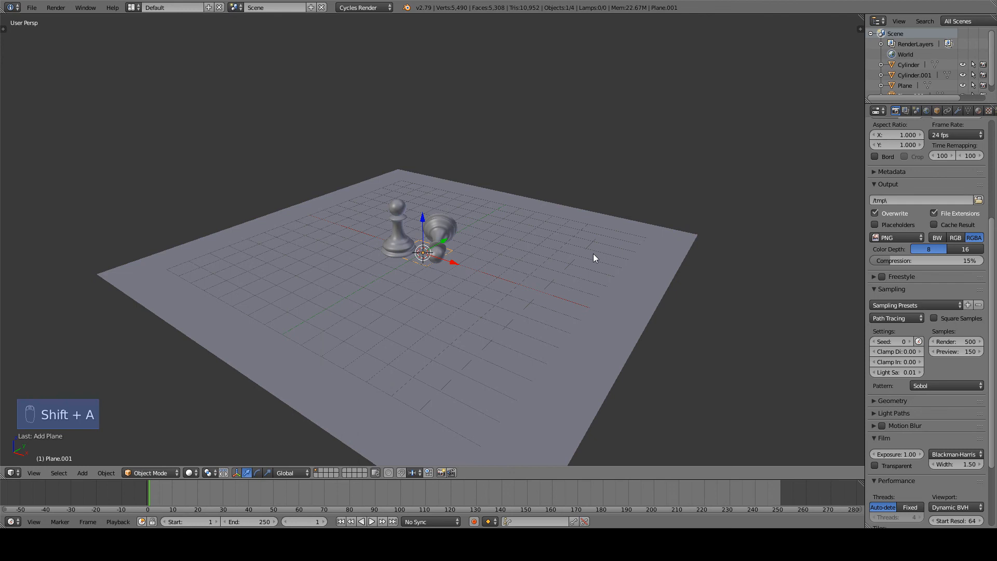
Step: In front view, move the new plane above and to the left of the pawns and tilt it -35° toward them
{"action": "key", "text": "KP_1"}
{"action": "key", "text": "KP_5"}
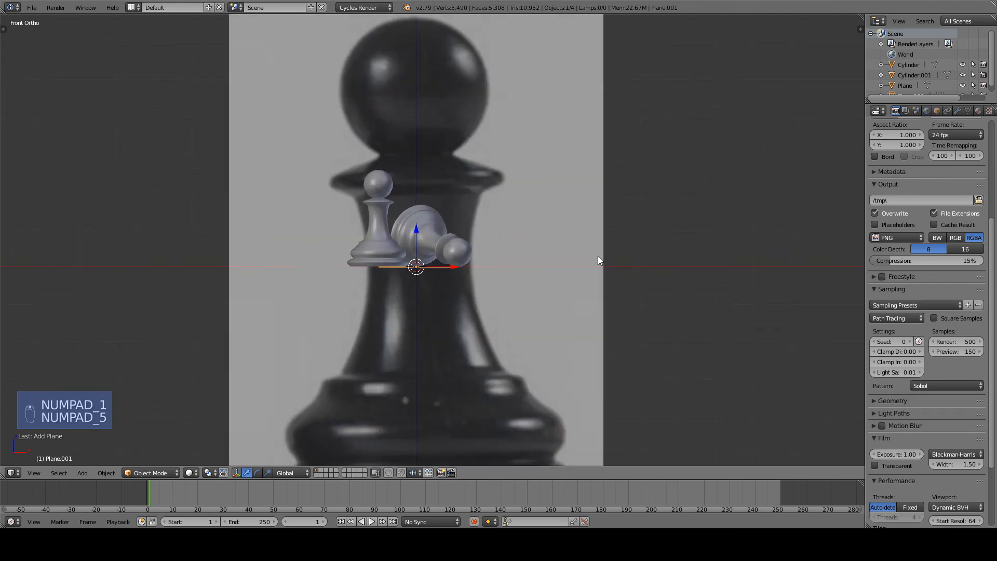
{"action": "key", "text": "g"}
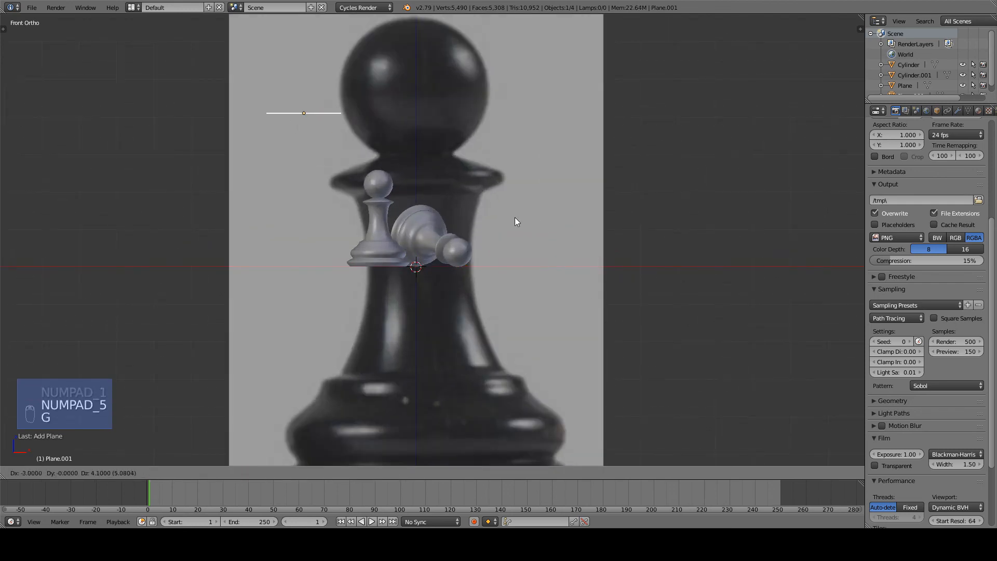
{"action": "left_click", "coordinate": [500, 206]}
{"action": "key", "text": "r"}
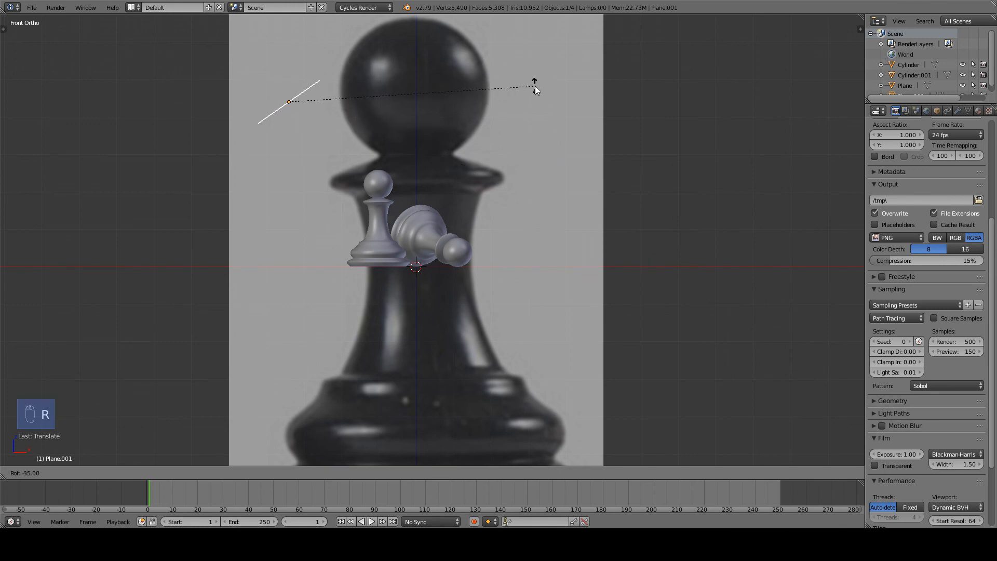
{"action": "left_click", "coordinate": [535, 87]}
Step: In top view, move the tilted plane to the front-left of the standing pawn and rotate it 50° to face the pawns
{"action": "key", "text": "KP_7"}
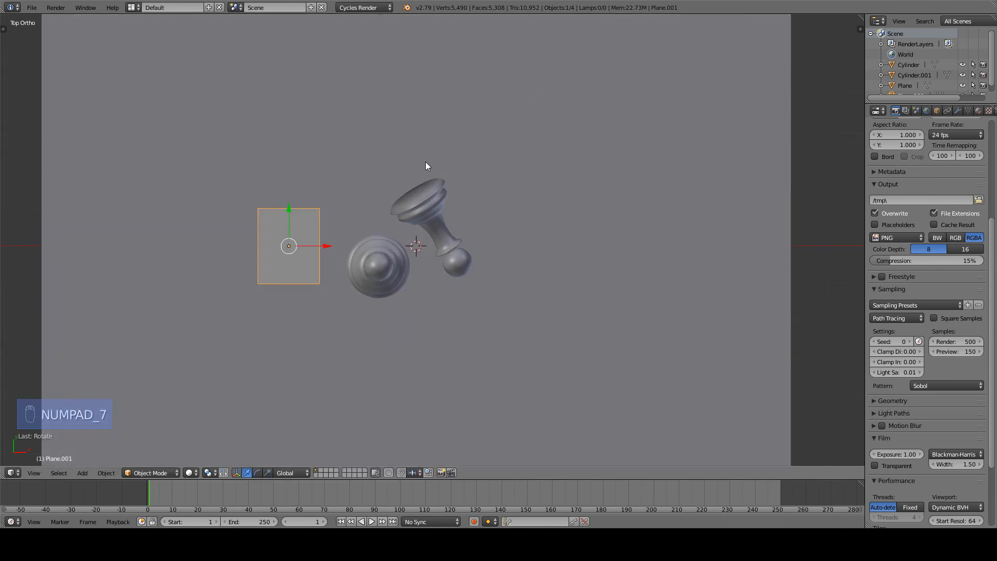
{"action": "key", "text": "g"}
{"action": "left_click", "coordinate": [422, 279]}
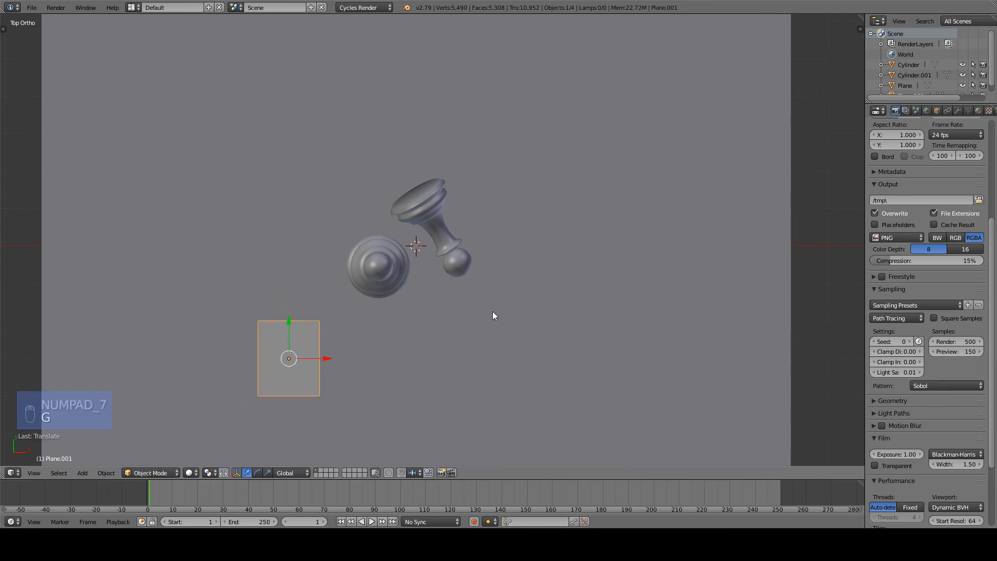
{"action": "key", "text": "r"}
{"action": "left_click", "coordinate": [394, 198]}
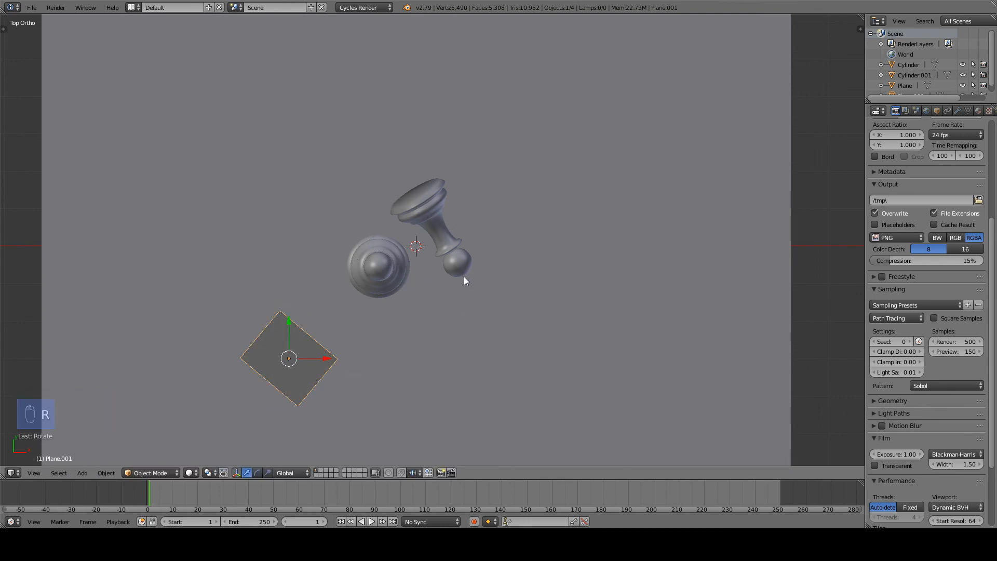
{"action": "key", "text": "g"}
{"action": "left_click", "coordinate": [462, 272]}
Step: Scale the tilted plane up by 1.4 and shift it slightly in top view to refine its position
{"action": "key", "text": "s"}
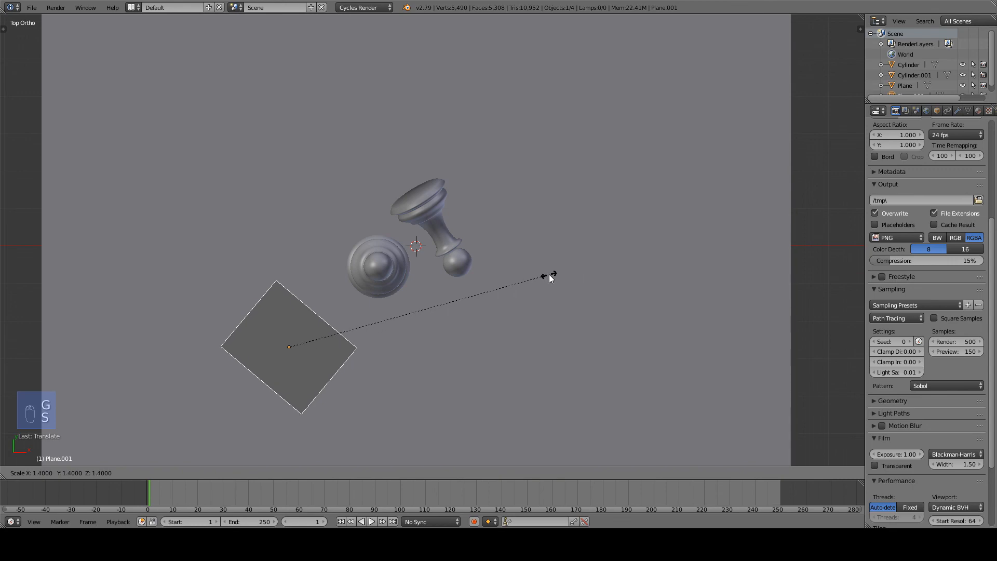
{"action": "left_click", "coordinate": [550, 275]}
{"action": "key", "text": "g"}
{"action": "left_click", "coordinate": [531, 281]}
{"action": "key", "text": "KP_1"}
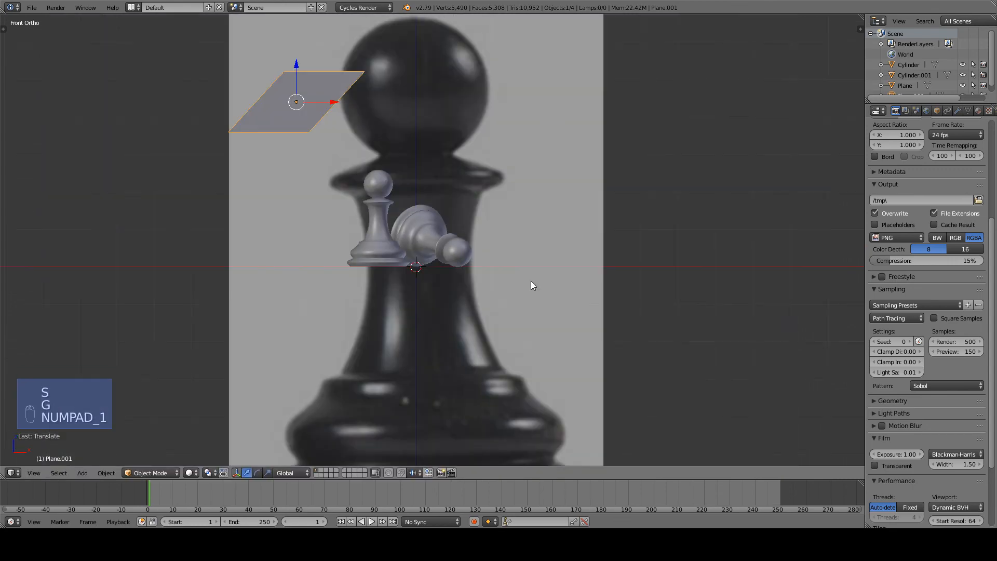
Step: In front view, move the tilted plane farther from the pawns, about 2 units left and 2 units up
{"action": "key", "text": "a"}
{"action": "key", "text": "a"}
{"action": "middle_click_drag", "start_coordinate": [531, 281], "coordinate": [364, 176]}
{"action": "right_click", "coordinate": [349, 163]}
{"action": "key", "text": "KP_1"}
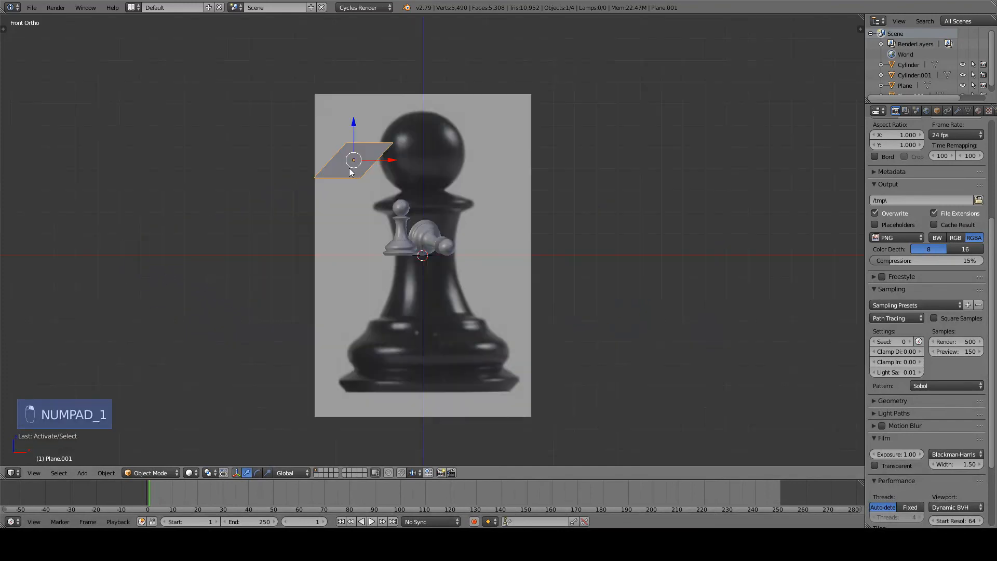
{"action": "key", "text": "g"}
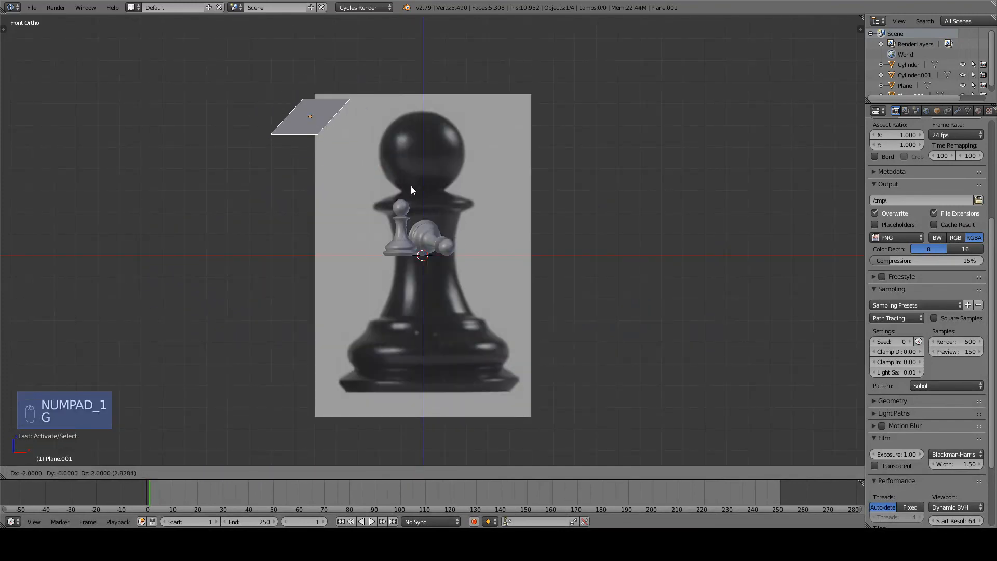
{"action": "left_click", "coordinate": [410, 185]}
Step: In right view, nudge the tilted plane about 0.19 along Y and 0.14 along Z, deselect it, and return to perspective
{"action": "key", "text": "KP_3"}
{"action": "key", "text": "g"}
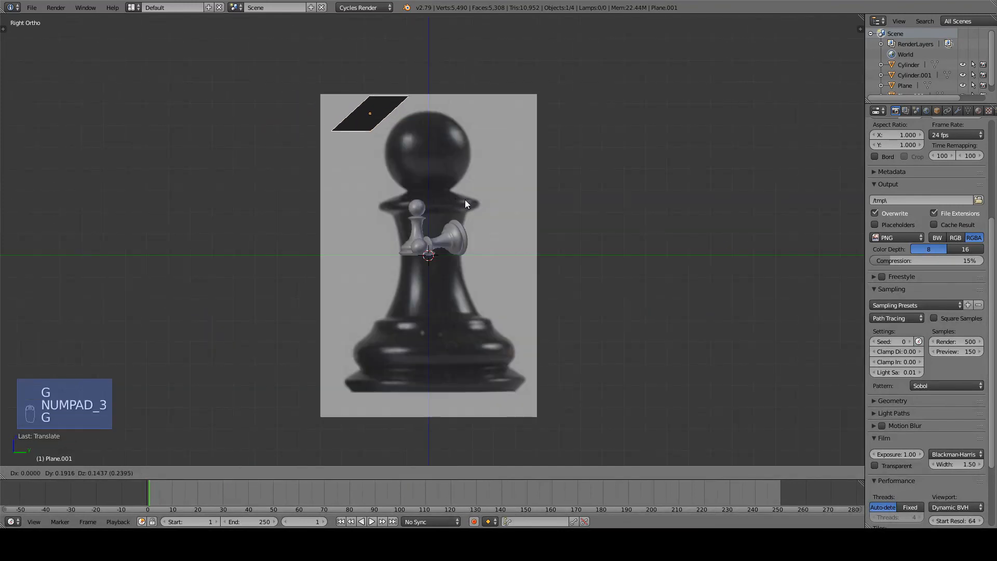
{"action": "left_click", "coordinate": [465, 202]}
{"action": "key", "text": "a"}
{"action": "middle_click_drag", "start_coordinate": [465, 201], "coordinate": [457, 258]}
{"action": "key", "text": "KP_5"}
Step: Rename the raised, tilted plane object as Light
{"action": "right_click", "coordinate": [259, 75]}
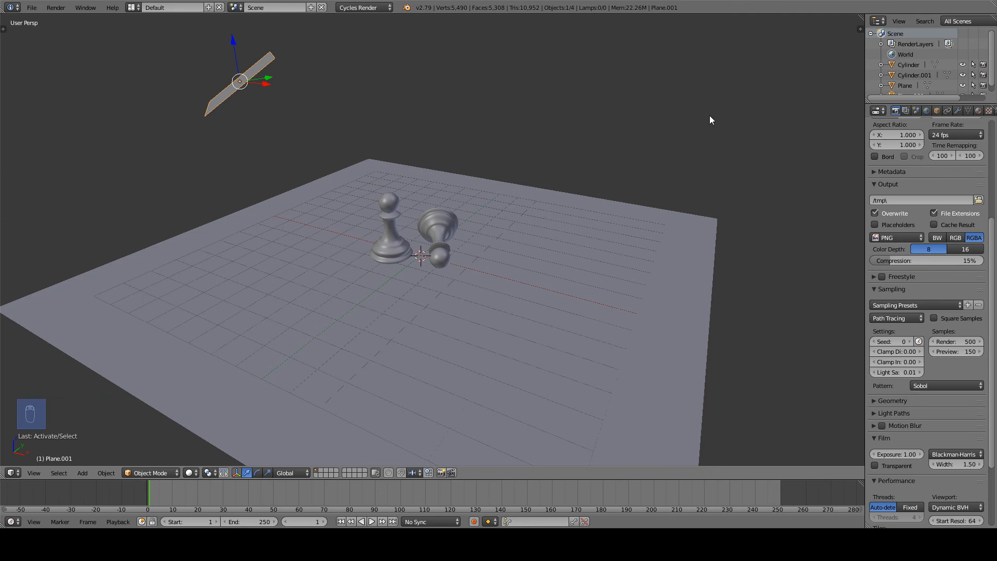
{"action": "left_click", "coordinate": [936, 111]}
{"action": "left_click", "coordinate": [925, 146]}
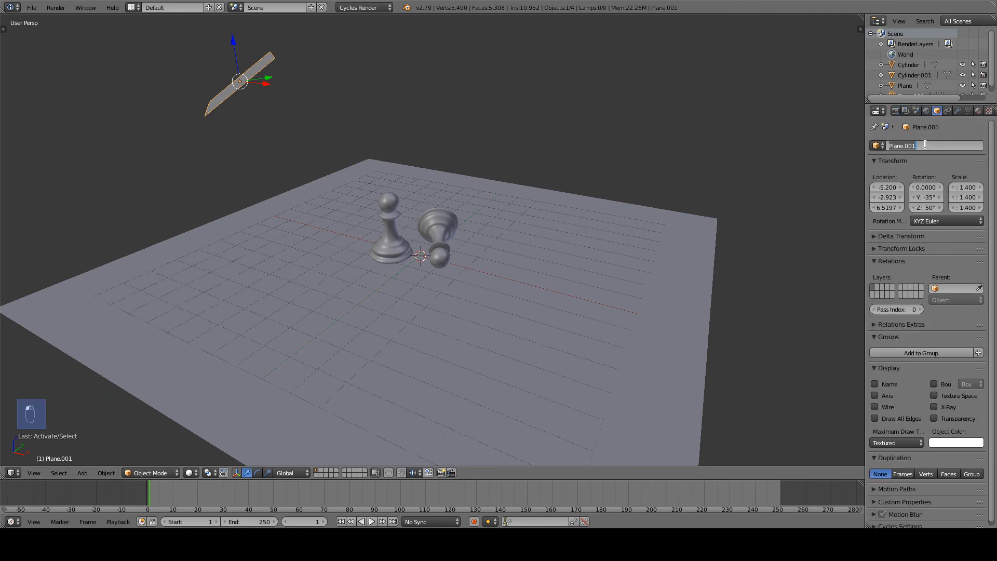
{"action": "type", "text": "Light"}
{"action": "key", "text": "Return"}
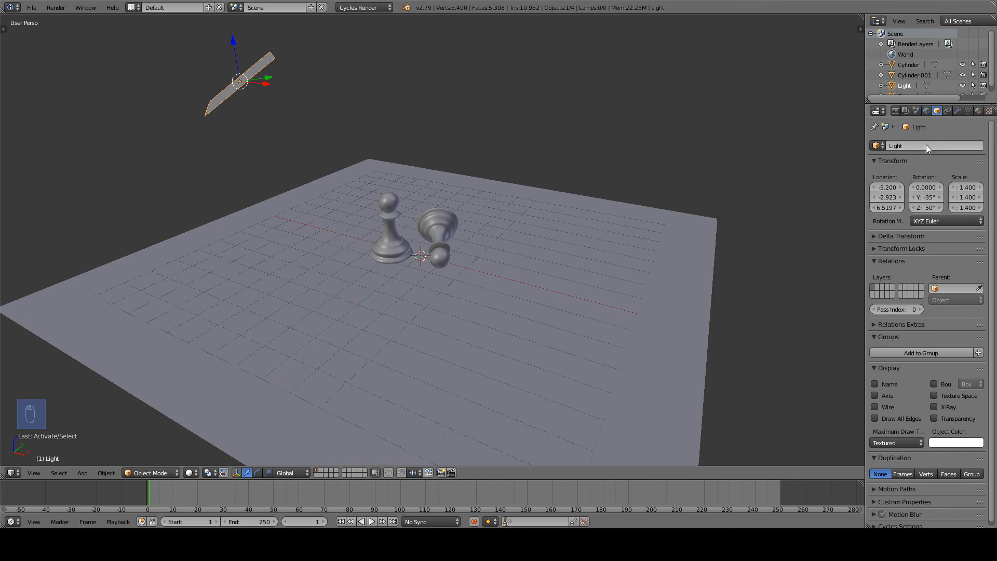
Step: Select both pawns with the standing one active and rename the standing pawn as Chess
{"action": "right_click", "coordinate": [451, 225]}
{"action": "right_click", "coordinate": [393, 241], "text": "shift"}
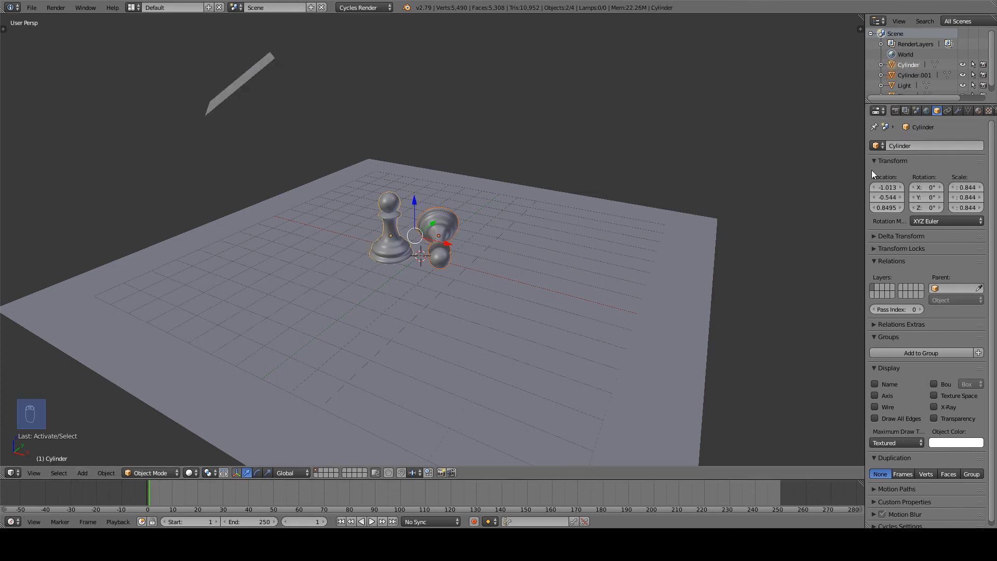
{"action": "left_click", "coordinate": [928, 142]}
{"action": "type", "text": "Chess"}
{"action": "key", "text": "Return"}
Step: Rename the large ground plane as Floor
{"action": "right_click", "coordinate": [703, 235]}
{"action": "left_click", "coordinate": [904, 146]}
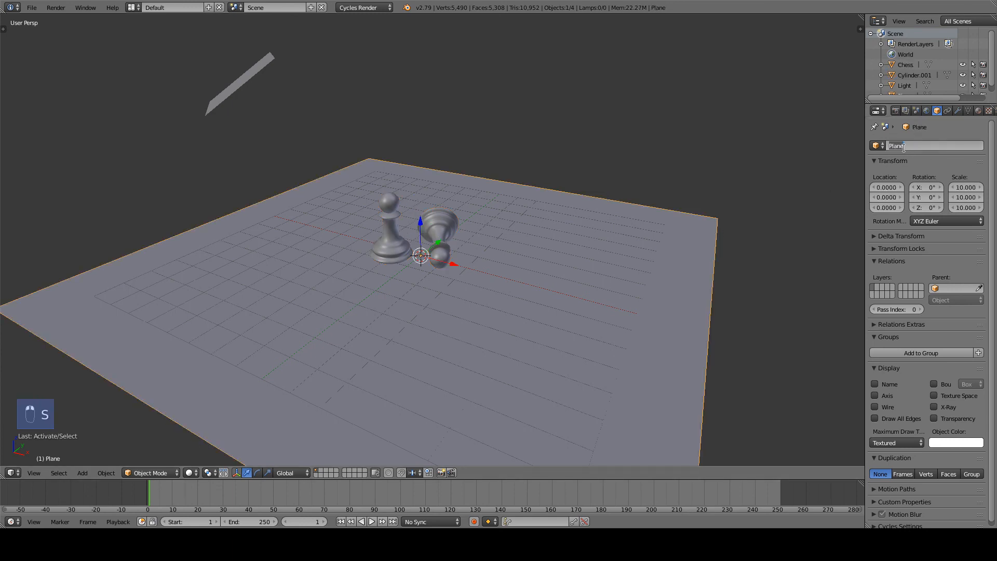
{"action": "type", "text": "Floor"}
{"action": "key", "text": "Return"}
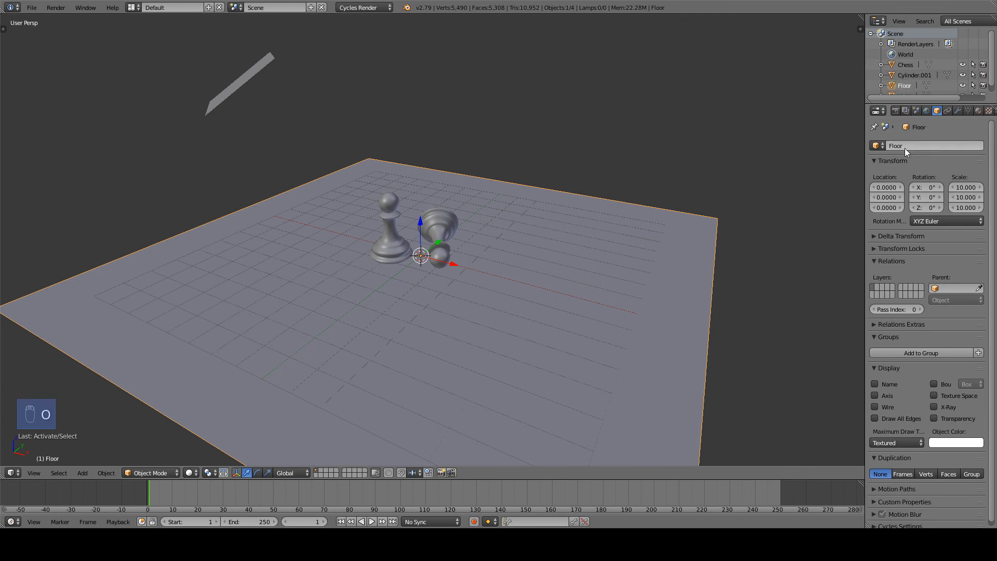
Step: Rename the fallen pawn as Chess_2
{"action": "left_click", "coordinate": [908, 60]}
{"action": "left_click", "coordinate": [909, 68]}
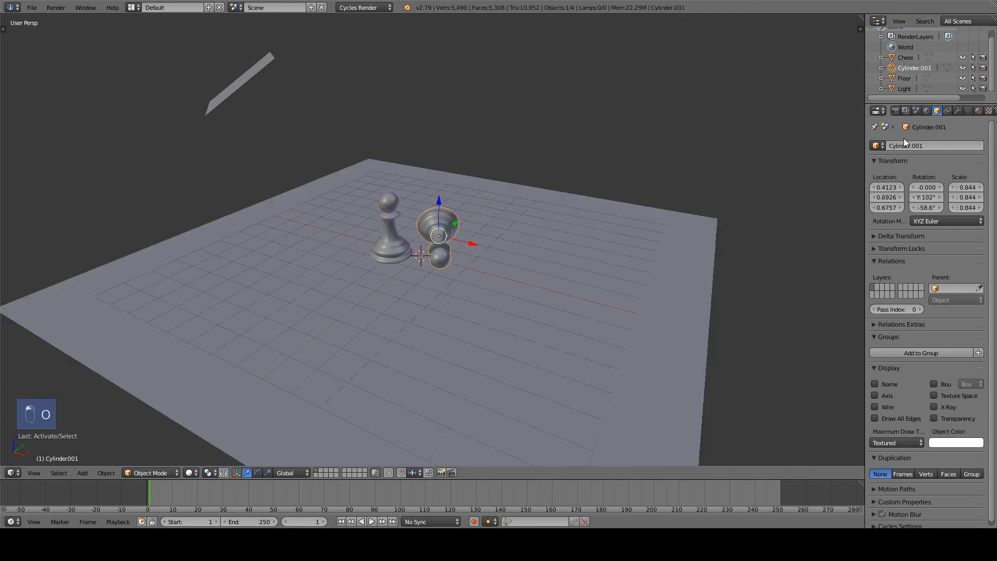
{"action": "left_click", "coordinate": [904, 143]}
{"action": "type", "text": "chess_1"}
{"action": "key", "text": "Return"}
{"action": "left_click", "coordinate": [947, 146]}
{"action": "key", "text": "BackSpace"}
{"action": "type", "text": "2"}
{"action": "key", "text": "Return"}
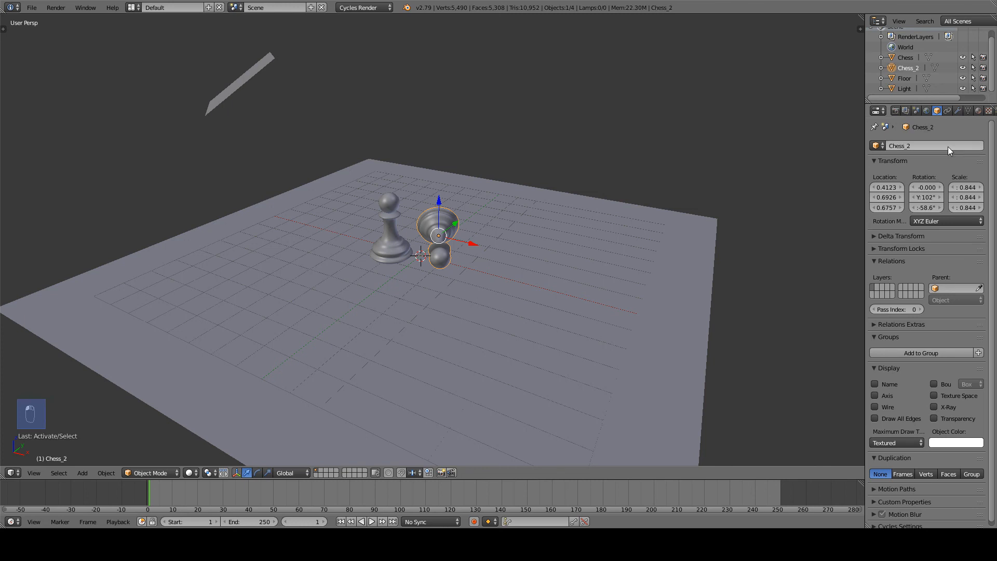
Step: Add a new material named Light_Emitter to the Light plane
{"action": "key", "text": "a"}
{"action": "scroll", "coordinate": [431, 333], "scroll_direction": "down", "scroll_amount": 3}
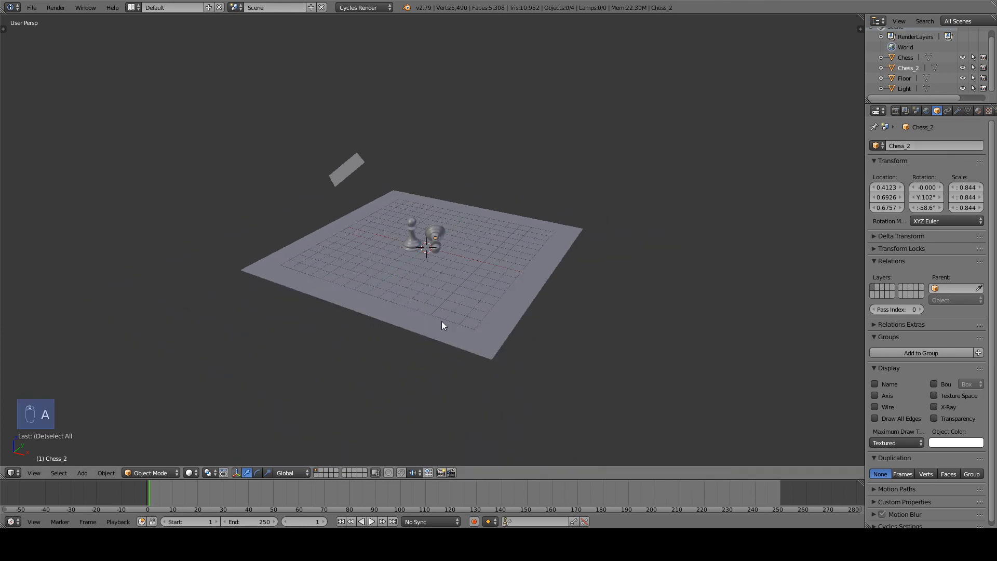
{"action": "mouse_move", "coordinate": [442, 321]}
{"action": "middle_mouse_down"}
{"action": "mouse_move", "coordinate": [491, 319]}
{"action": "mouse_move", "coordinate": [429, 325]}
{"action": "middle_mouse_up"}
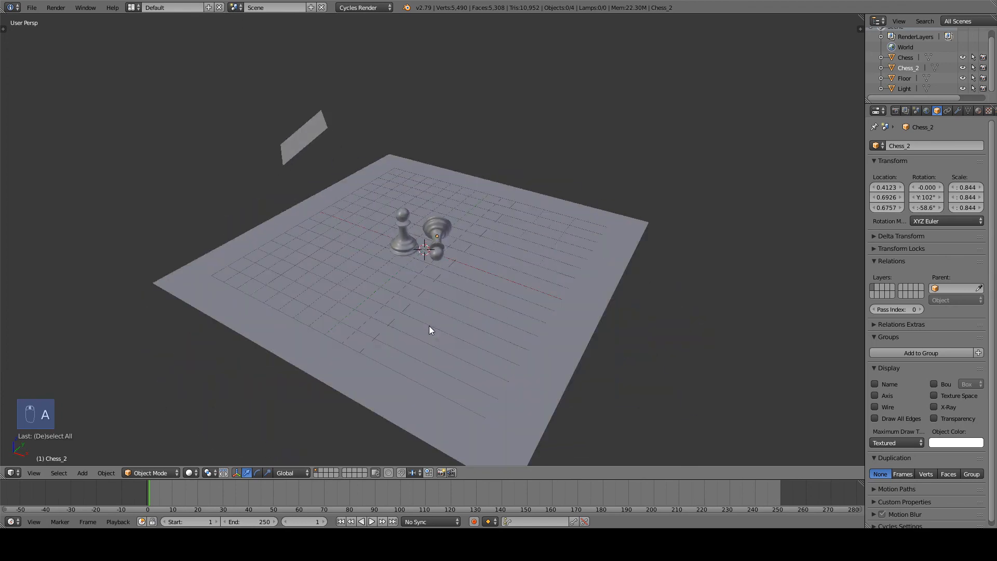
{"action": "middle_click_drag", "start_coordinate": [595, 285], "coordinate": [283, 117]}
{"action": "right_click", "coordinate": [283, 120]}
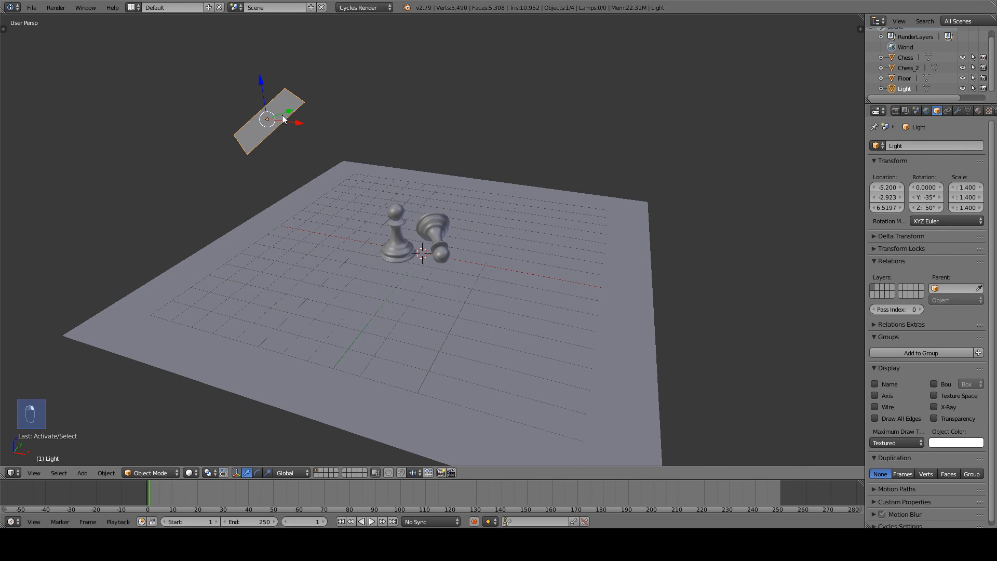
{"action": "left_click", "coordinate": [979, 111]}
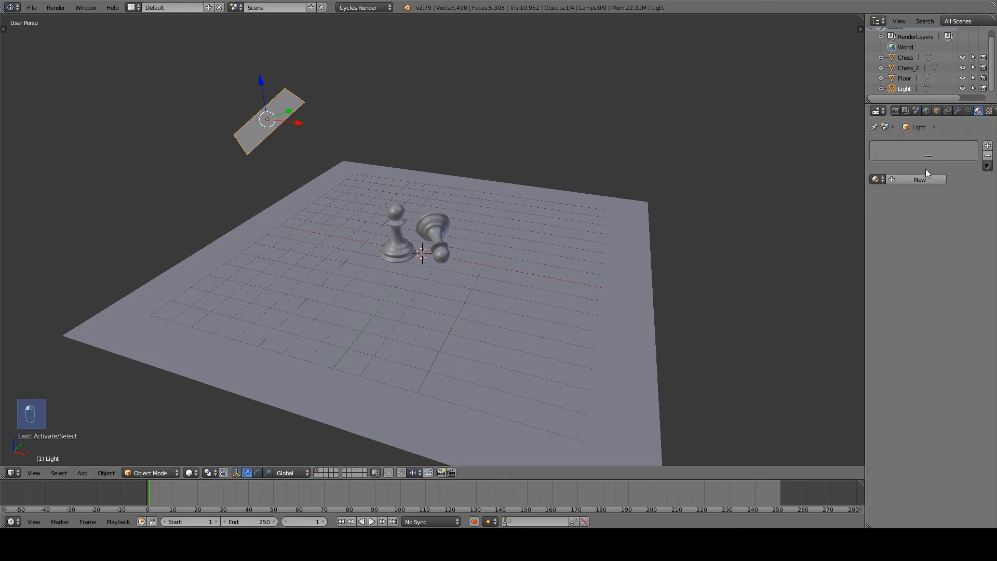
{"action": "left_click", "coordinate": [916, 180]}
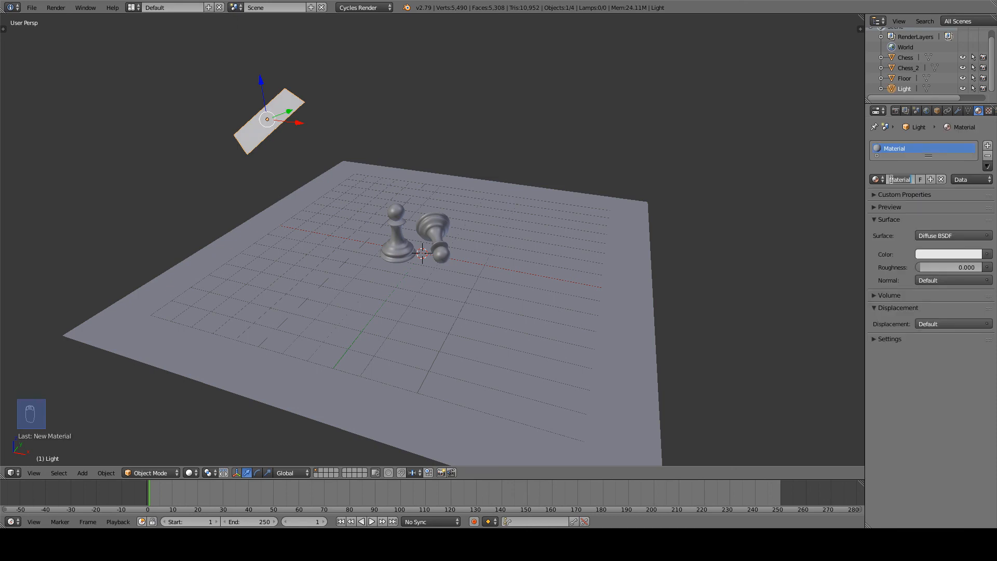
{"action": "type", "text": "Light_Emitter"}
{"action": "key", "text": "Return"}
Step: Change the Light_Emitter surface to Emission with a pale blue color (R 0.567, G 0.607, B 0.800) and a strength of 5
{"action": "left_click", "coordinate": [943, 238]}
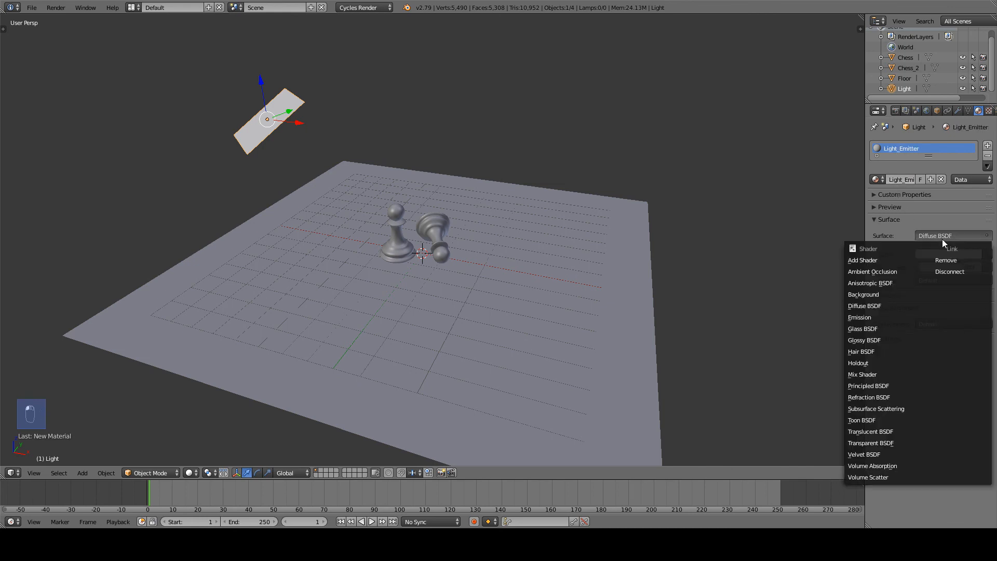
{"action": "left_click", "coordinate": [890, 319]}
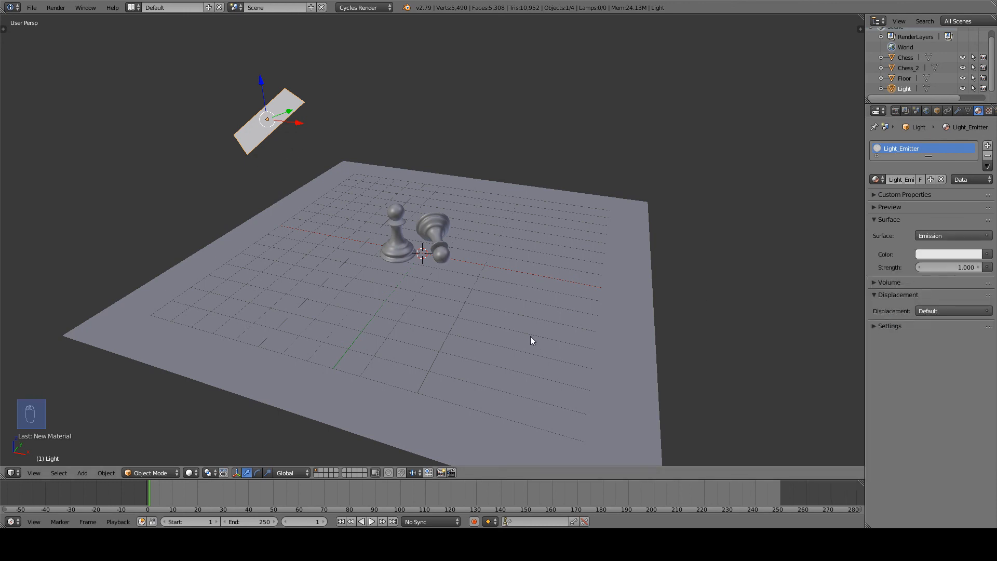
{"action": "left_click", "coordinate": [950, 254]}
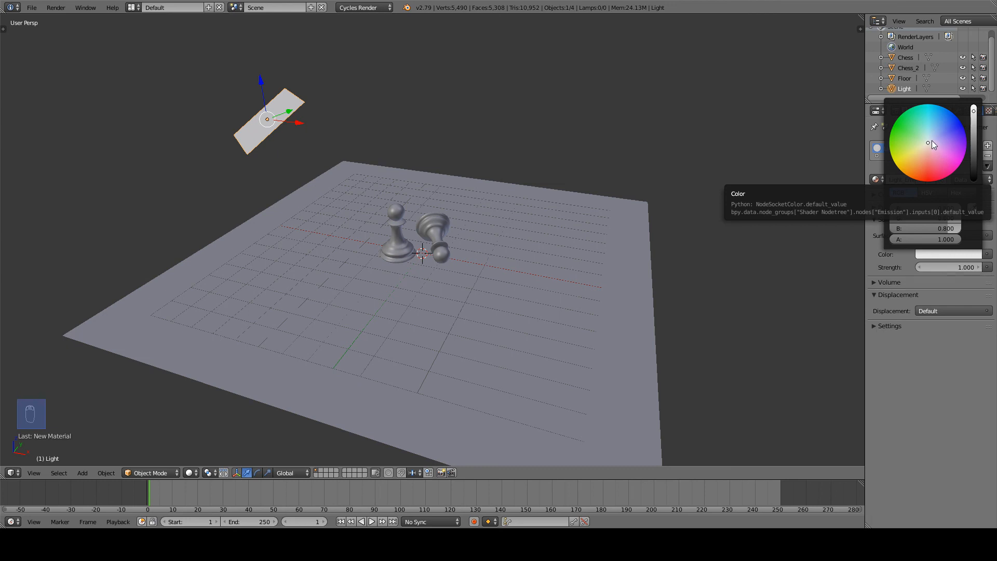
{"action": "left_click_drag", "start_coordinate": [932, 141], "coordinate": [932, 139]}
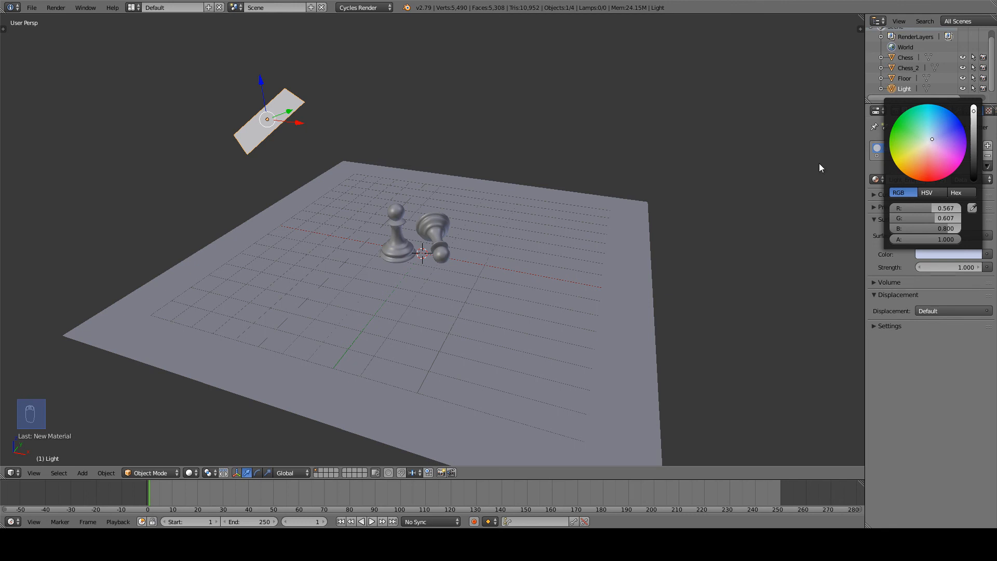
{"action": "left_click", "coordinate": [949, 268]}
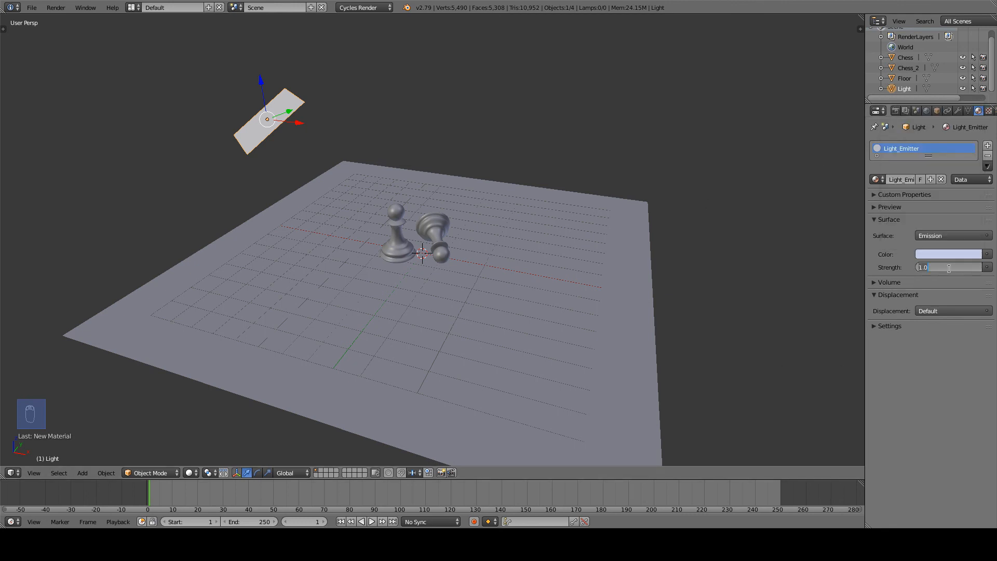
{"action": "type", "text": "5"}
{"action": "key", "text": "Return"}
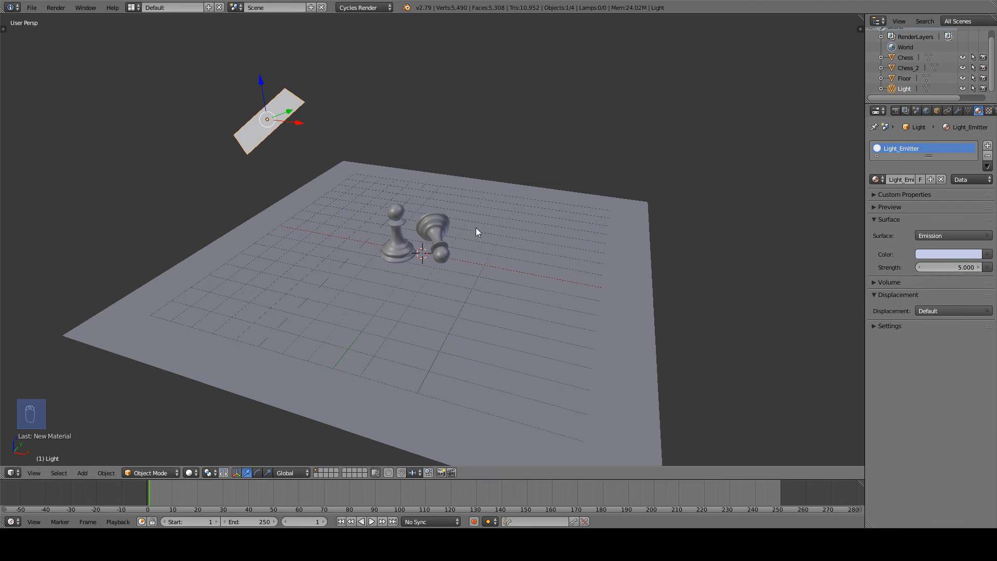
Step: Deselect everything and save the scene to the Desktop folder under the file name chess
{"action": "key", "text": "a"}
{"action": "middle_click_drag", "start_coordinate": [476, 228], "coordinate": [448, 200]}
{"action": "key", "text": "ctrl+s"}
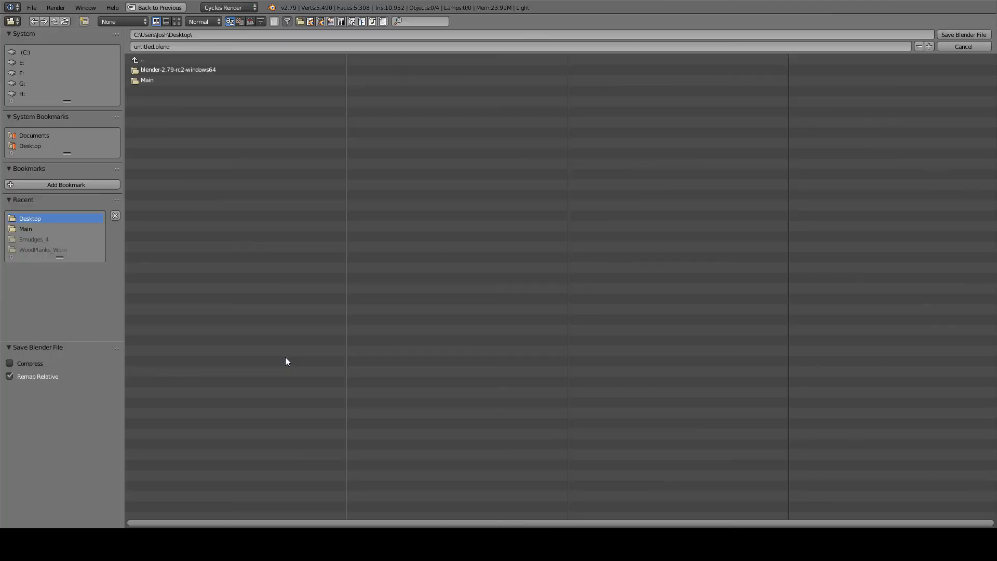
{"action": "double_click", "coordinate": [142, 46]}
{"action": "type", "text": "ch"}
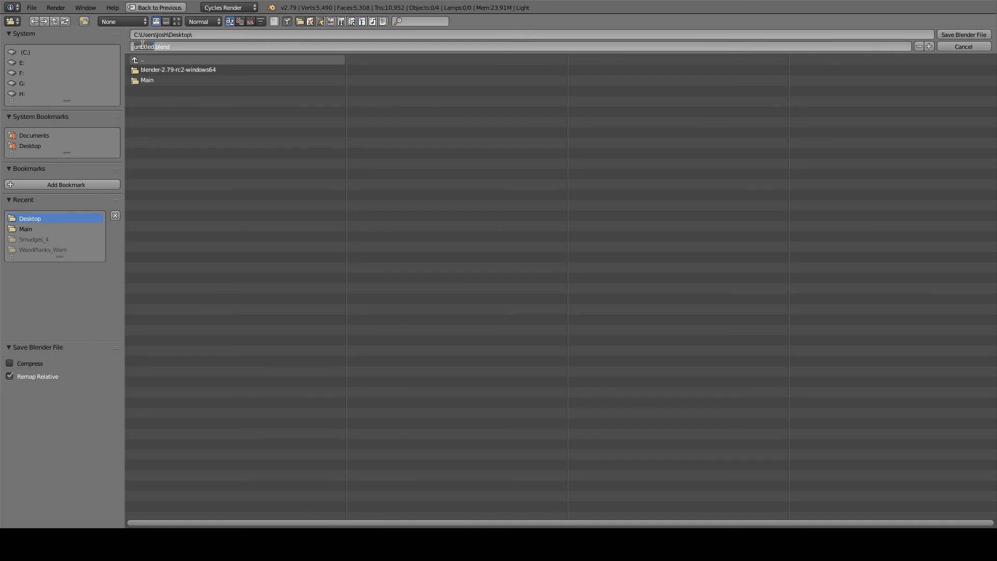
{"action": "type", "text": "ess"}
{"action": "left_click", "coordinate": [963, 34]}
Step: Preview the scene in Rendered viewport shading and raise the Light_Emitter emission strength to 10
{"action": "left_click", "coordinate": [189, 473]}
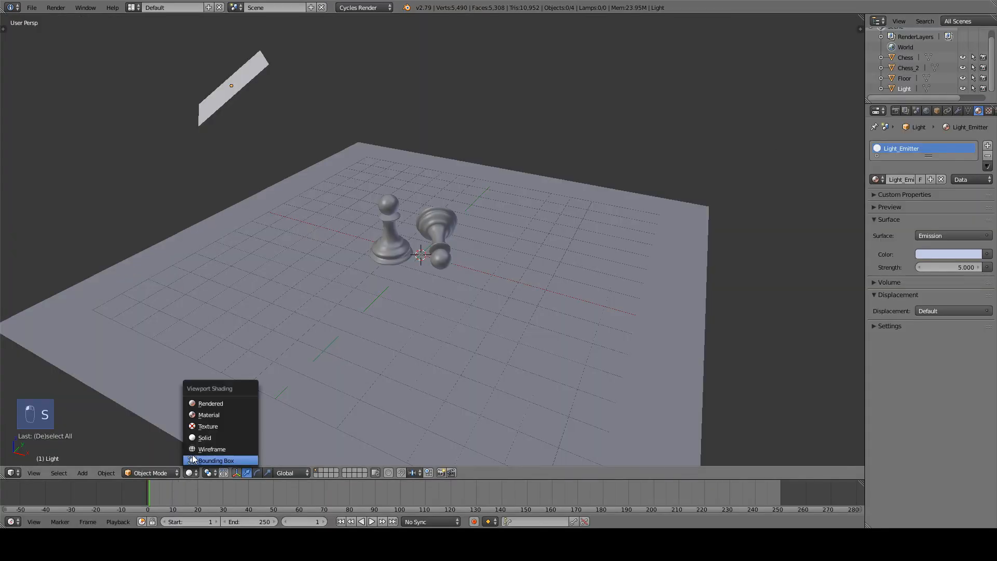
{"action": "left_click", "coordinate": [210, 403]}
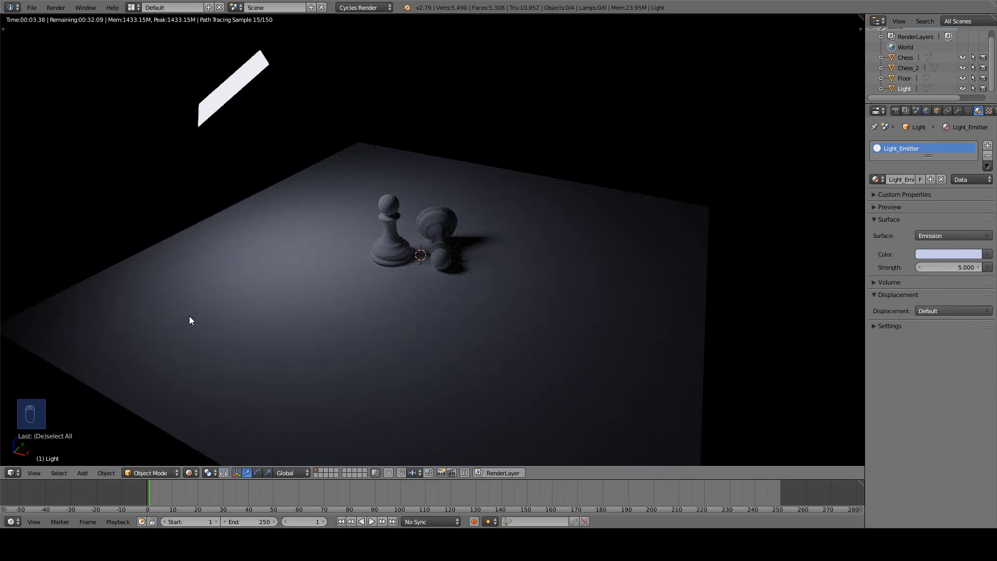
{"action": "left_click", "coordinate": [951, 266]}
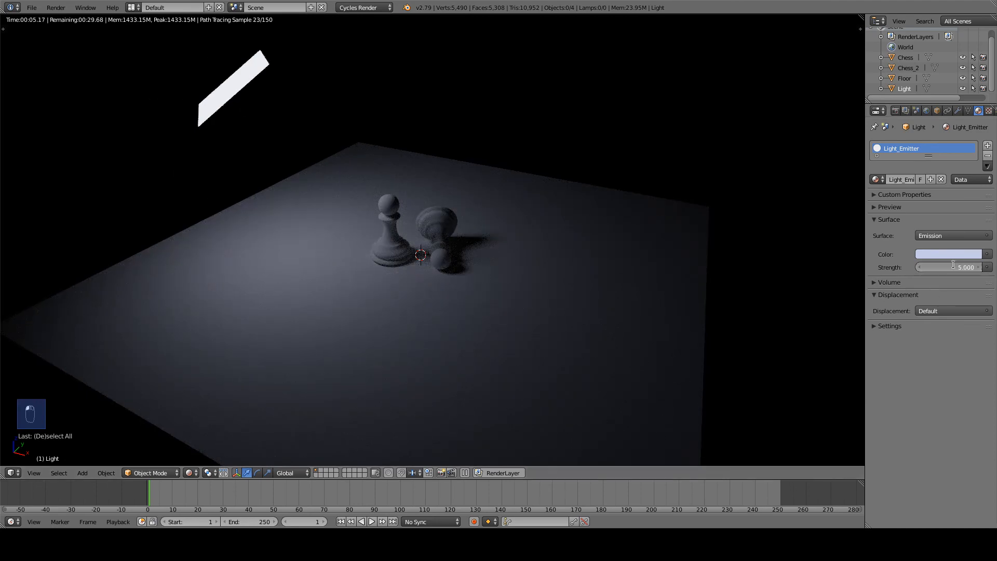
{"action": "type", "text": "10"}
{"action": "key", "text": "Return"}
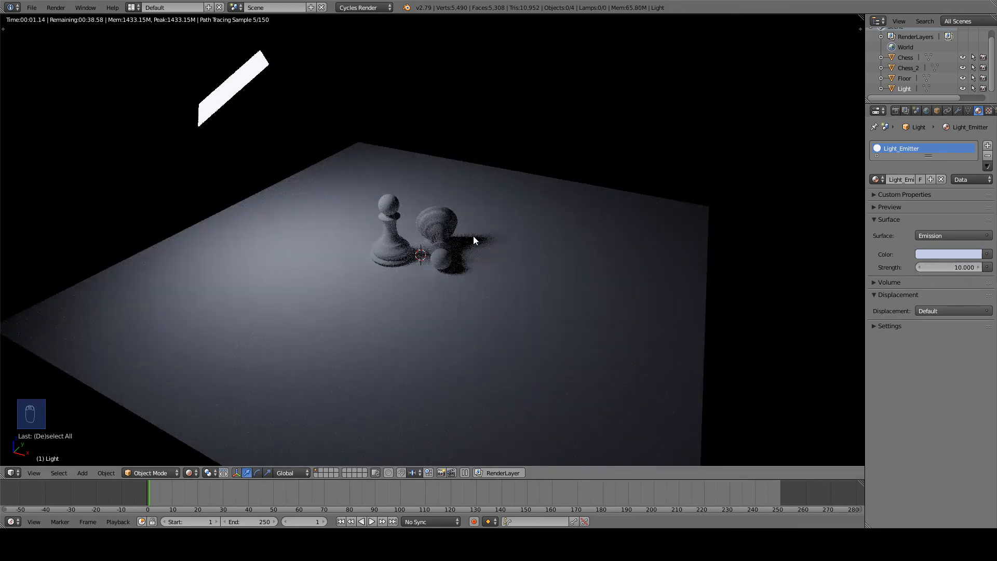
{"action": "middle_click_drag", "start_coordinate": [481, 225], "coordinate": [492, 227]}
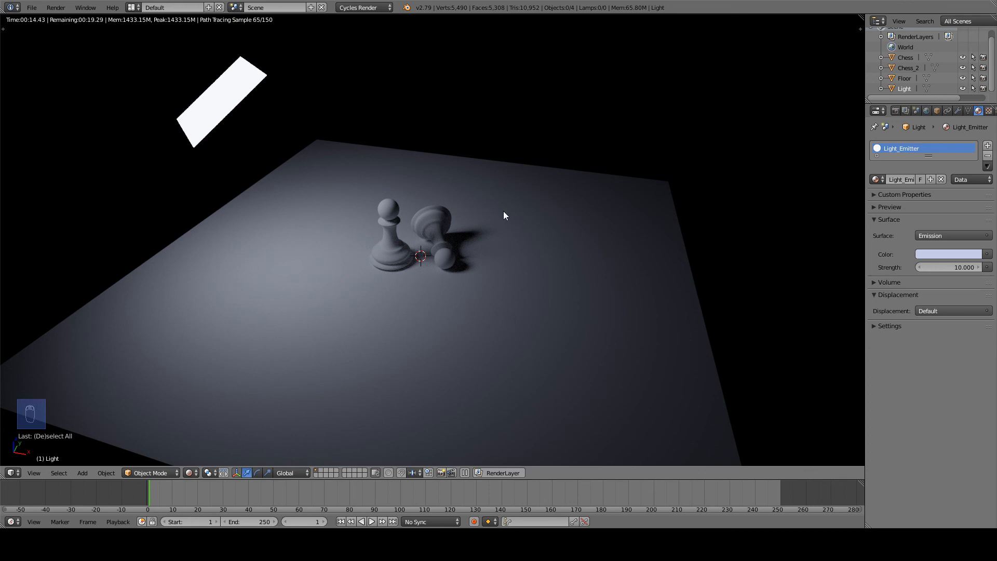
Step: Return the viewport to Solid shading, split it into two stacked areas and turn the upper one into a Node Editor
{"action": "left_click", "coordinate": [192, 473]}
{"action": "left_click", "coordinate": [206, 438]}
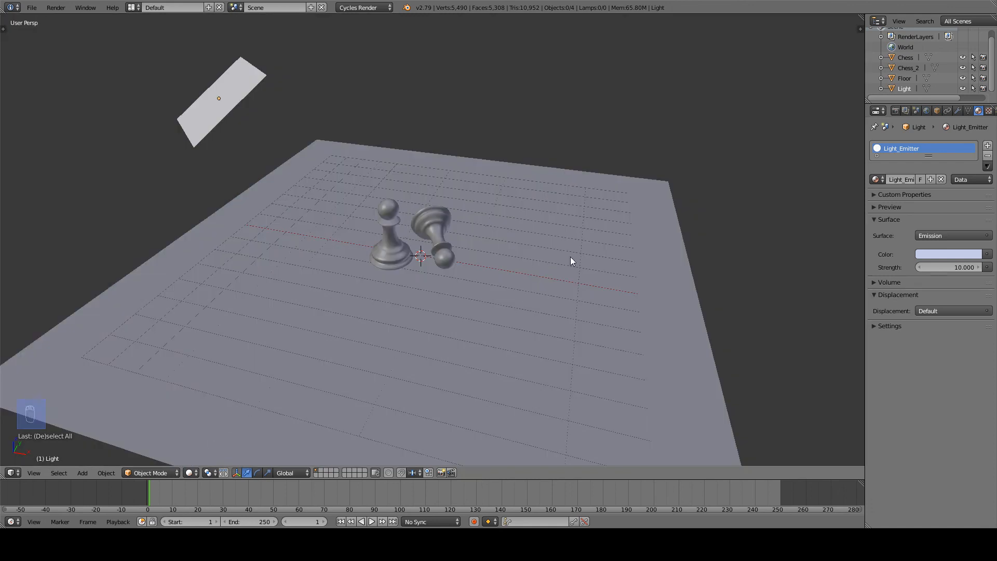
{"action": "left_click_drag", "start_coordinate": [864, 17], "coordinate": [858, 266]}
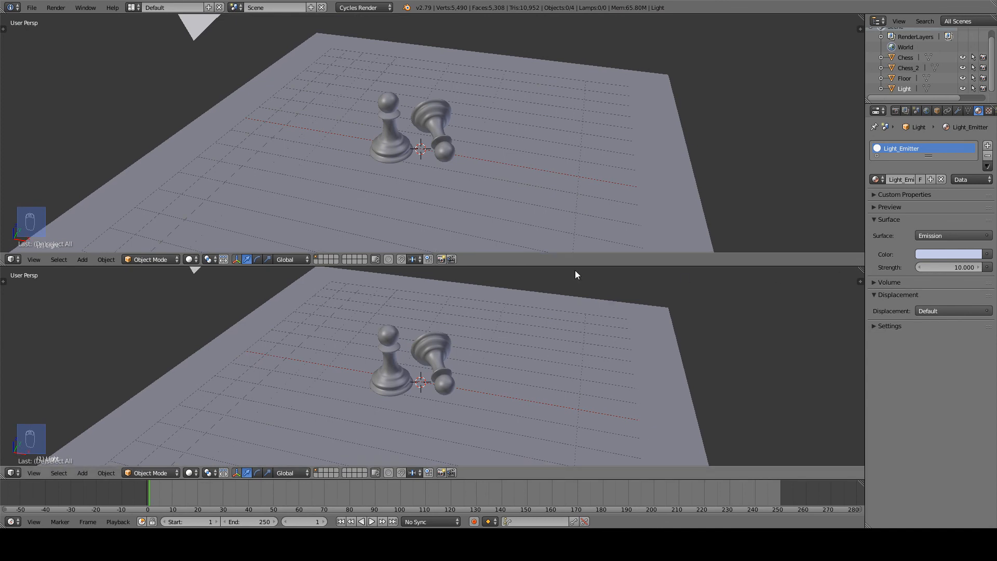
{"action": "left_click", "coordinate": [14, 260]}
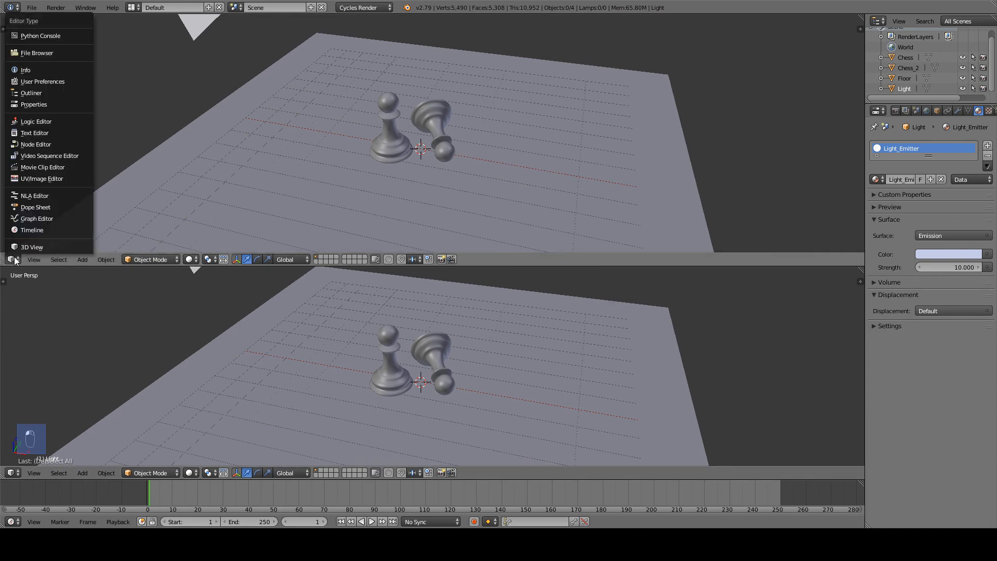
{"action": "left_click", "coordinate": [42, 146]}
Step: Reposition the Emission node slightly closer to the Material Output node in the Light_Emitter node tree
{"action": "scroll", "coordinate": [316, 144], "scroll_direction": "up", "scroll_amount": 5}
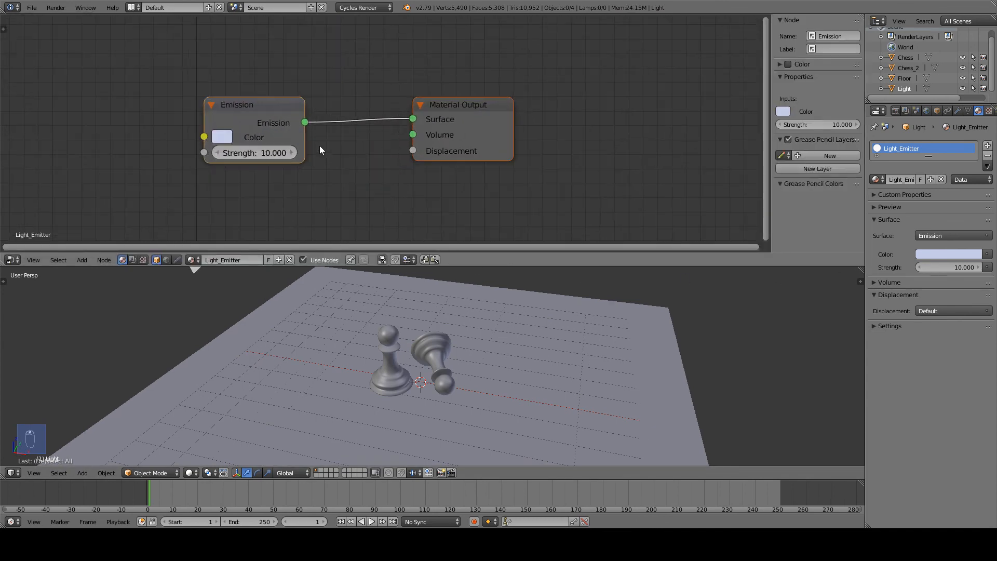
{"action": "scroll", "coordinate": [319, 147], "scroll_direction": "down", "scroll_amount": 3}
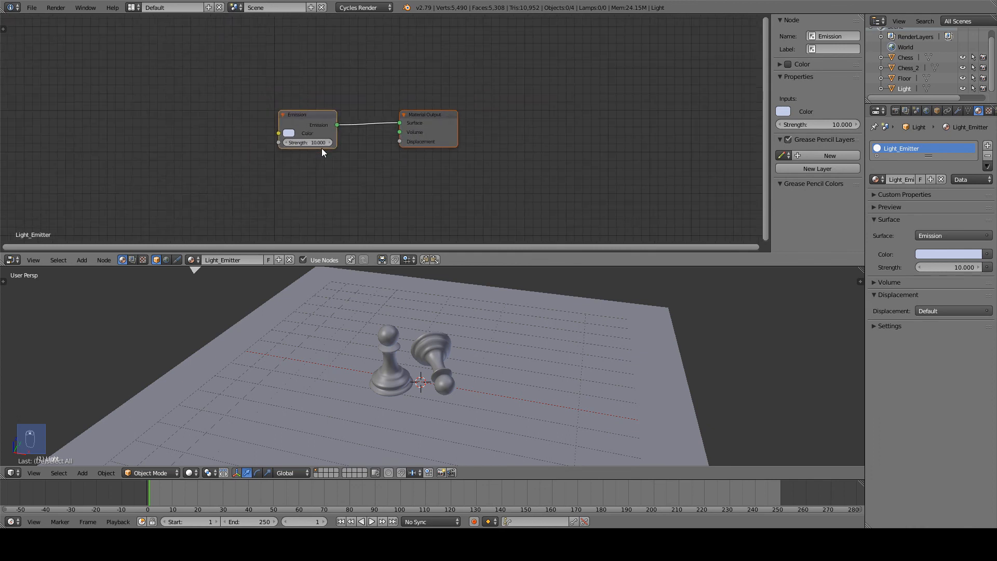
{"action": "left_click", "coordinate": [328, 120]}
{"action": "left_click_drag", "start_coordinate": [326, 121], "coordinate": [320, 126]}
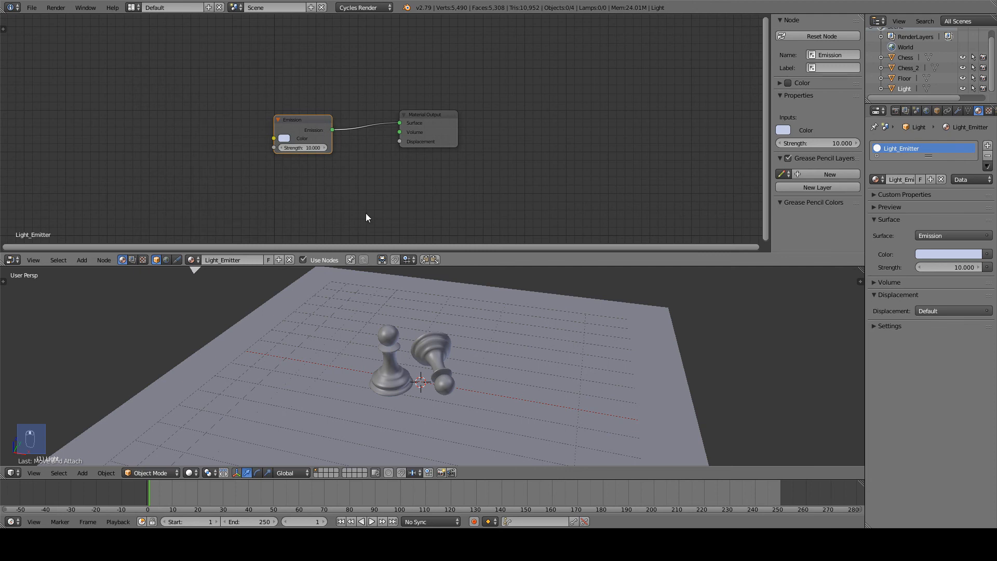
{"action": "scroll", "coordinate": [307, 139], "scroll_direction": "up", "scroll_amount": 3}
{"action": "scroll", "coordinate": [282, 129], "scroll_direction": "down", "scroll_amount": 1}
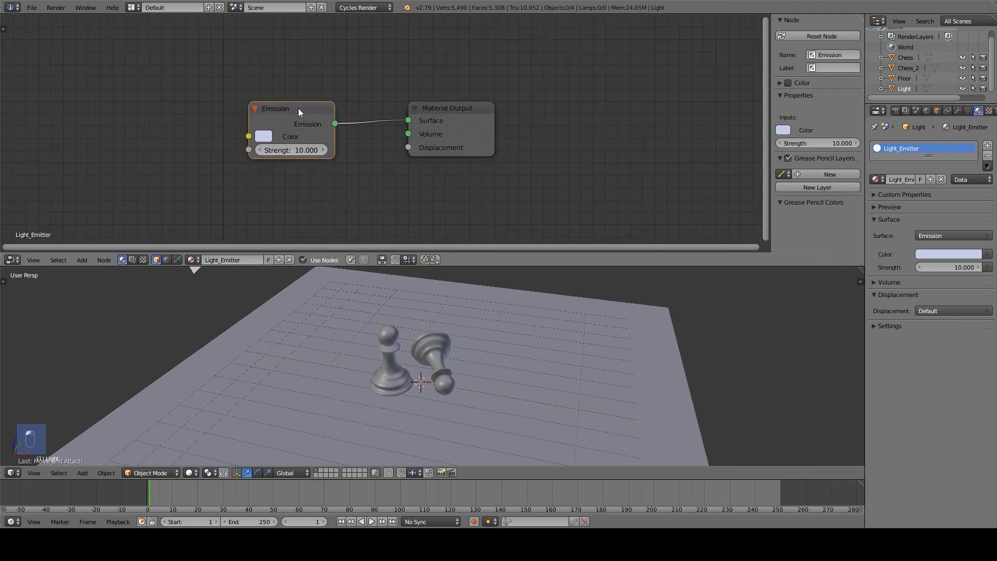
{"action": "left_click_drag", "start_coordinate": [290, 112], "coordinate": [305, 113]}
{"action": "scroll", "coordinate": [519, 171], "scroll_direction": "down", "scroll_amount": 3}
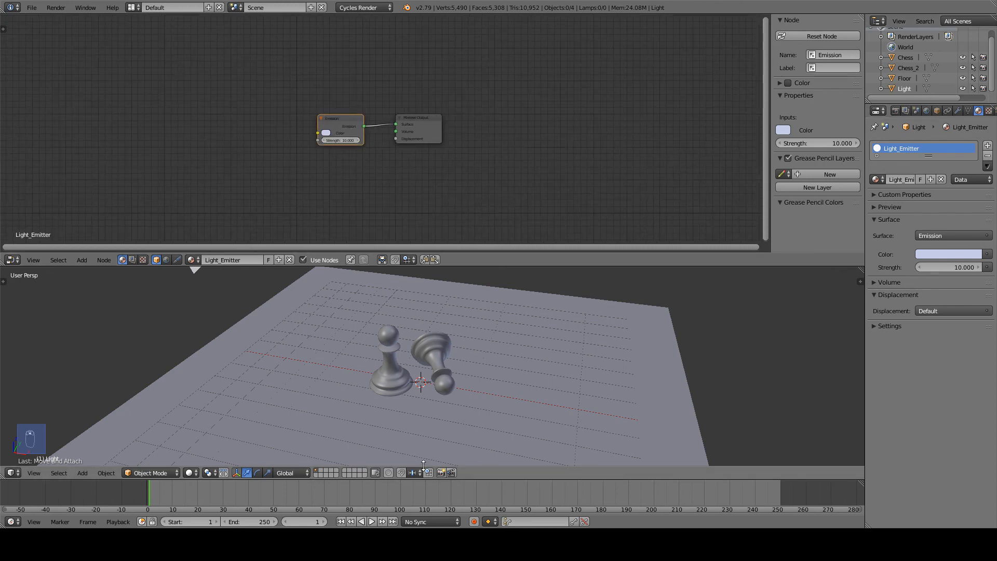
Step: Select only the standing pawn and give it a new material named Pawn
{"action": "key", "text": "a"}
{"action": "key", "text": "a"}
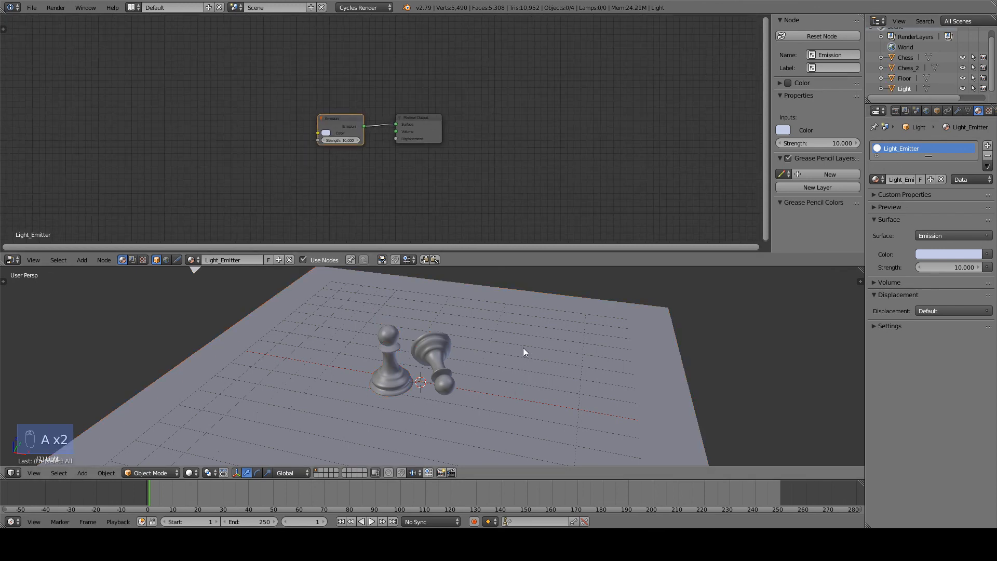
{"action": "right_click", "coordinate": [386, 361]}
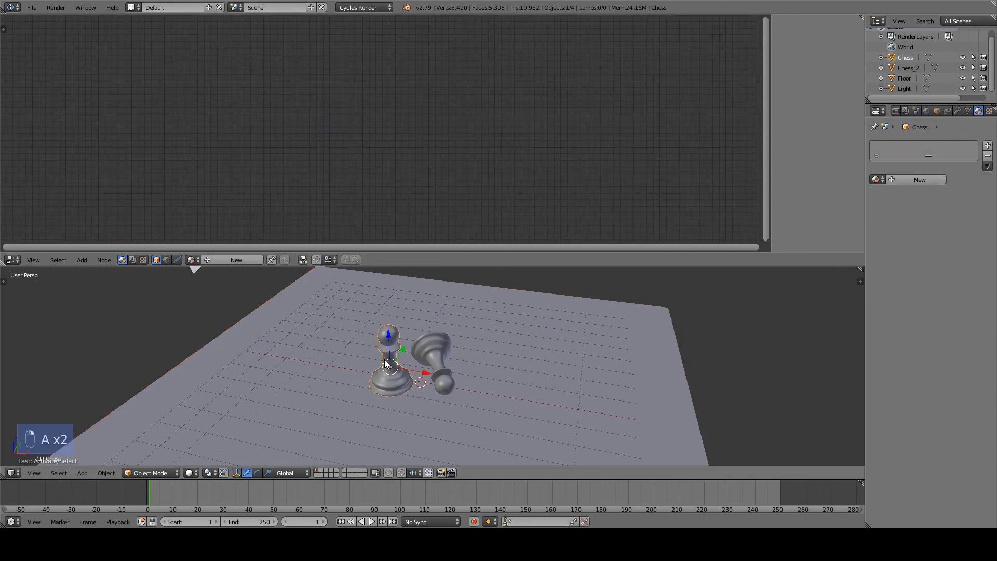
{"action": "left_click", "coordinate": [231, 261]}
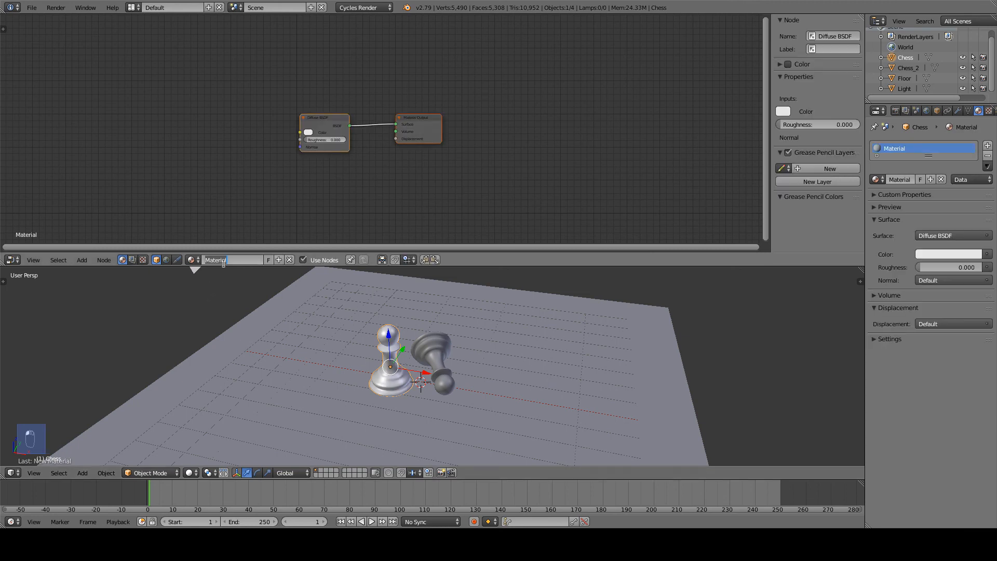
{"action": "type", "text": "Pawn"}
{"action": "key", "text": "Return"}
Step: Move the Diffuse BSDF node away from the Material Output and disconnect the link between them
{"action": "scroll", "coordinate": [279, 161], "scroll_direction": "up", "scroll_amount": 1}
{"action": "scroll", "coordinate": [280, 158], "scroll_direction": "up", "scroll_amount": 4}
{"action": "middle_click_drag", "start_coordinate": [365, 190], "coordinate": [382, 192]}
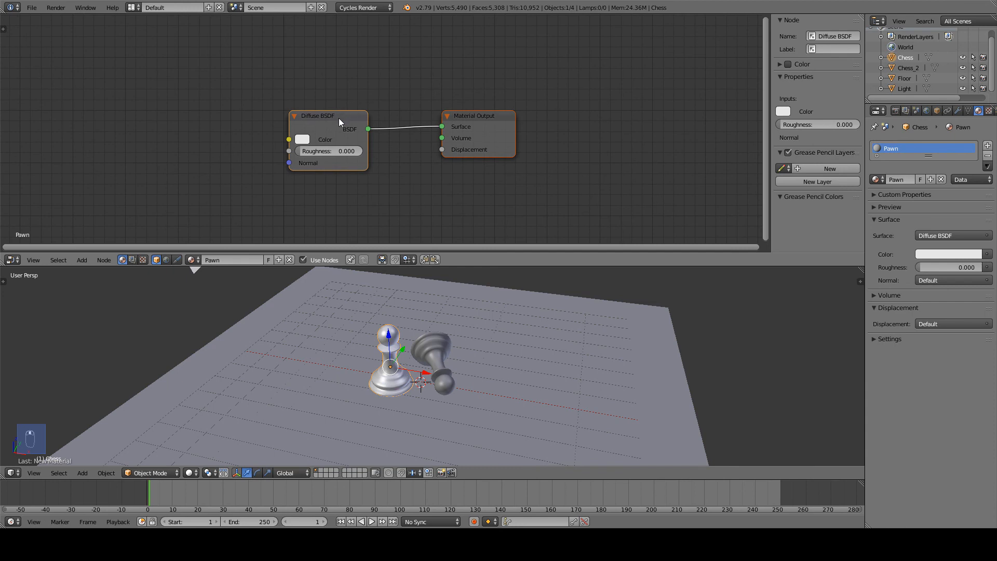
{"action": "left_click_drag", "start_coordinate": [339, 117], "coordinate": [296, 103]}
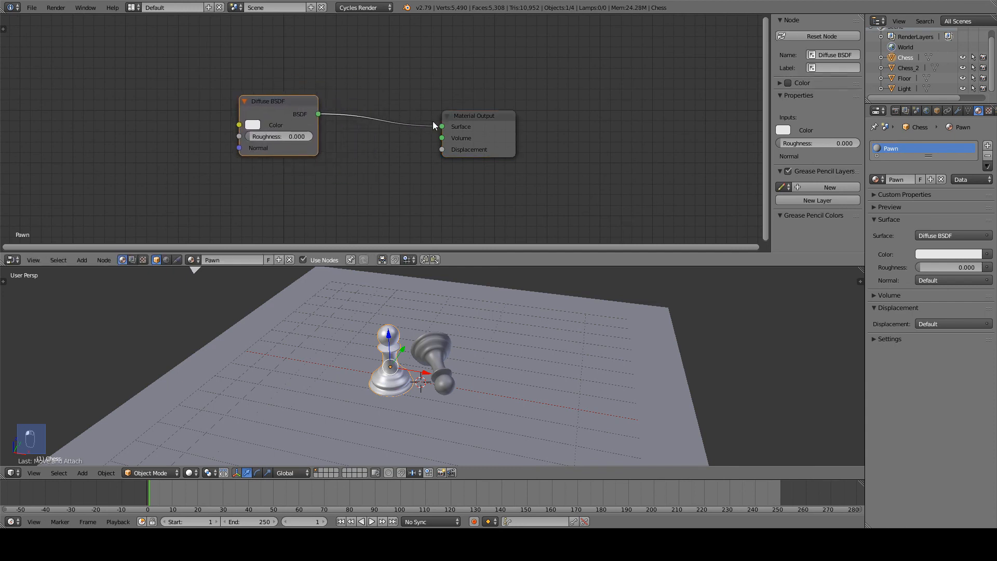
{"action": "left_click_drag", "start_coordinate": [441, 126], "coordinate": [386, 135]}
{"action": "left_click_drag", "start_coordinate": [289, 103], "coordinate": [281, 97]}
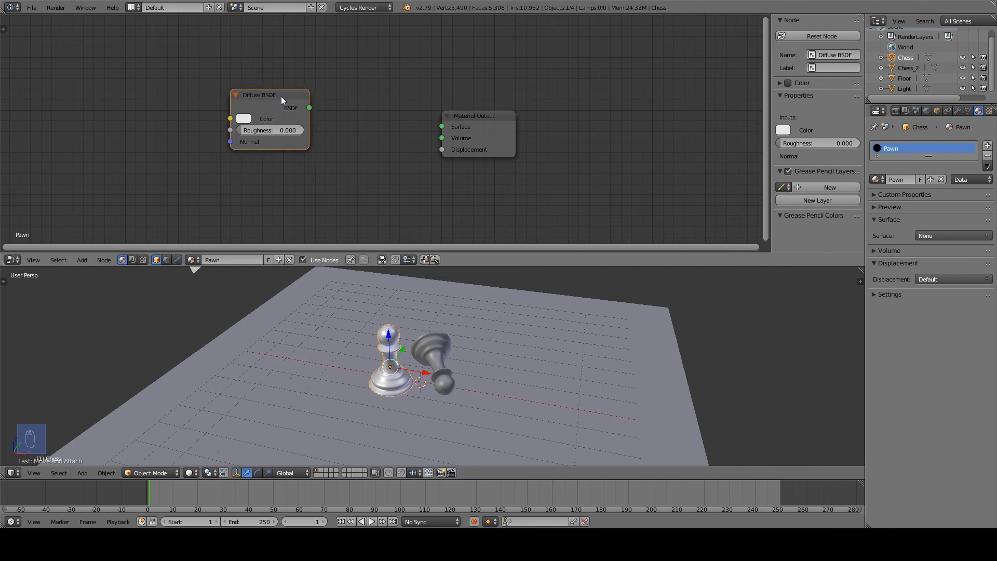
Step: Add a Glossy BSDF node and place it directly below the Diffuse BSDF node
{"action": "key", "text": "shift+a"}
{"action": "left_click", "coordinate": [281, 96]}
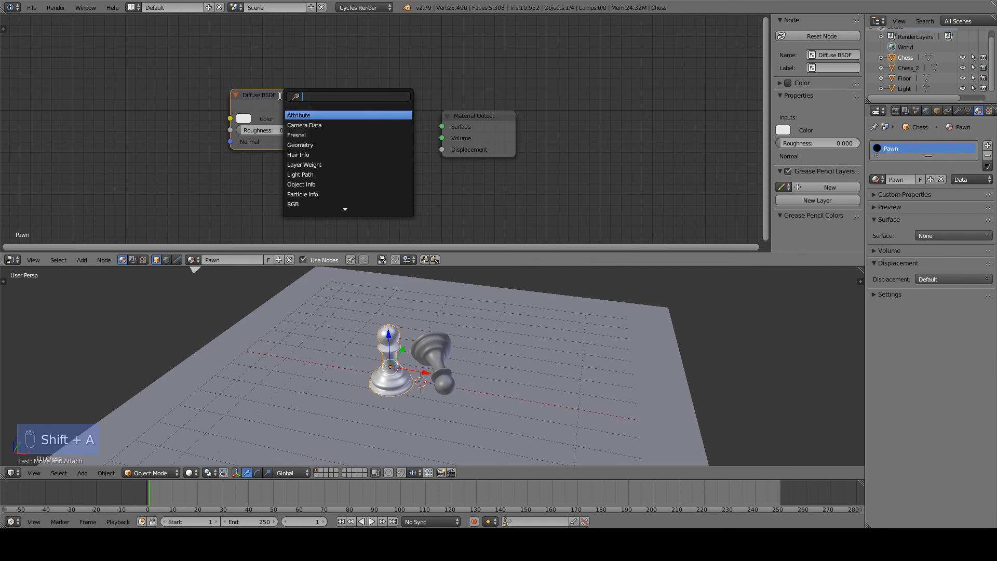
{"action": "type", "text": "gloss"}
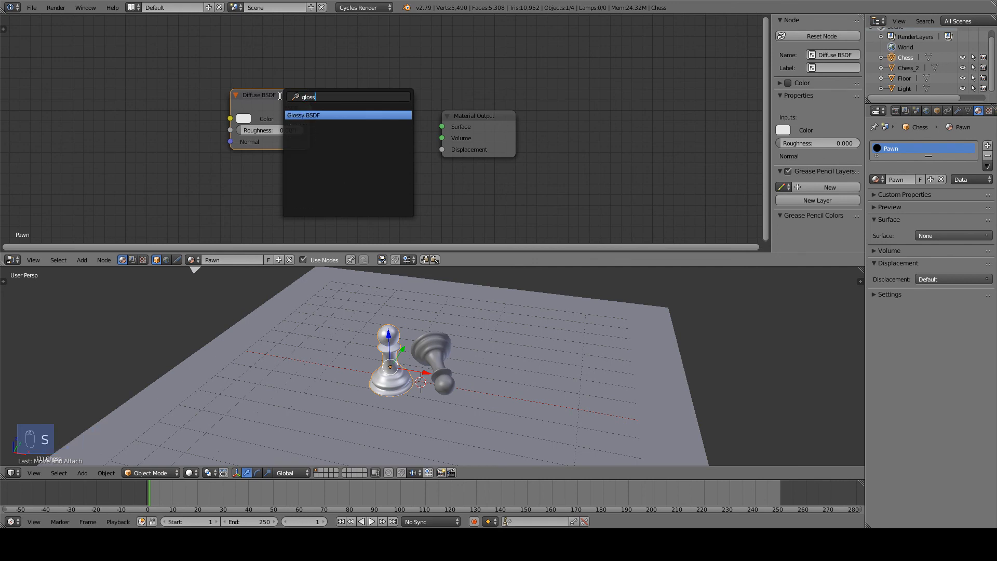
{"action": "key", "text": "Return"}
{"action": "left_click", "coordinate": [228, 161]}
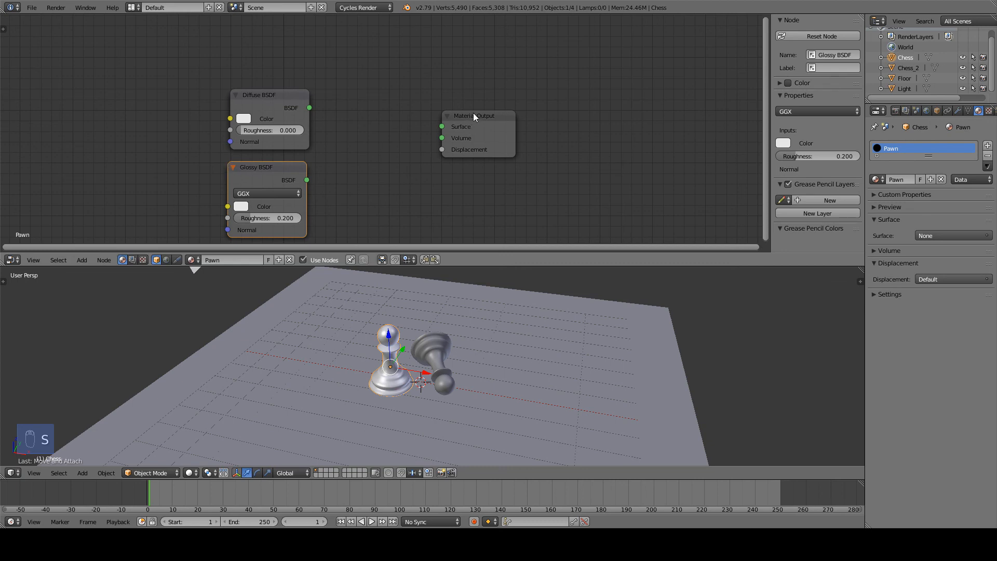
Step: Shift the Material Output node slightly down and add a Mix Shader node between it and the two BSDF nodes
{"action": "left_click", "coordinate": [474, 117]}
{"action": "key", "text": "shift+a"}
{"action": "left_click", "coordinate": [372, 140]}
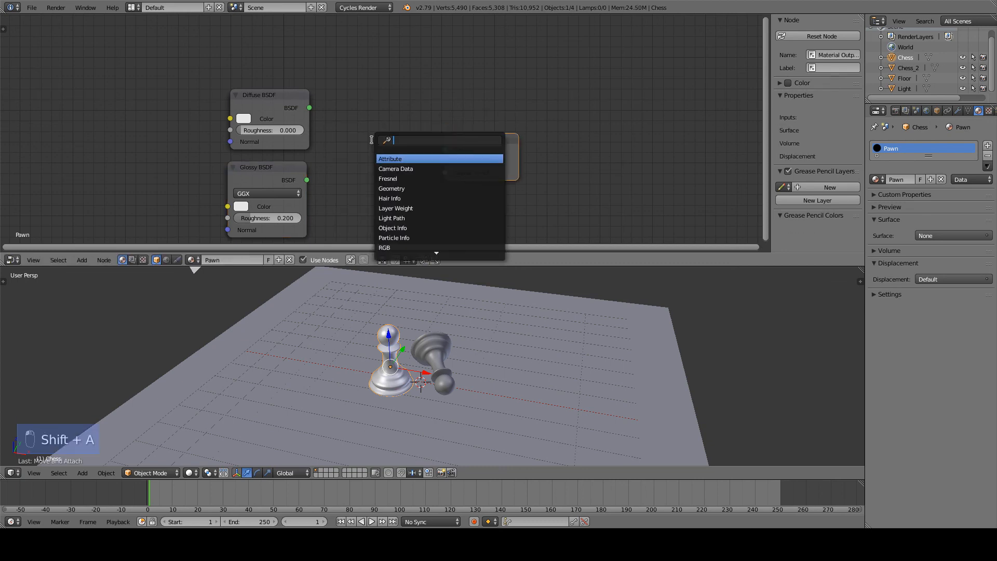
{"action": "type", "text": "mix"}
{"action": "key", "text": "Return"}
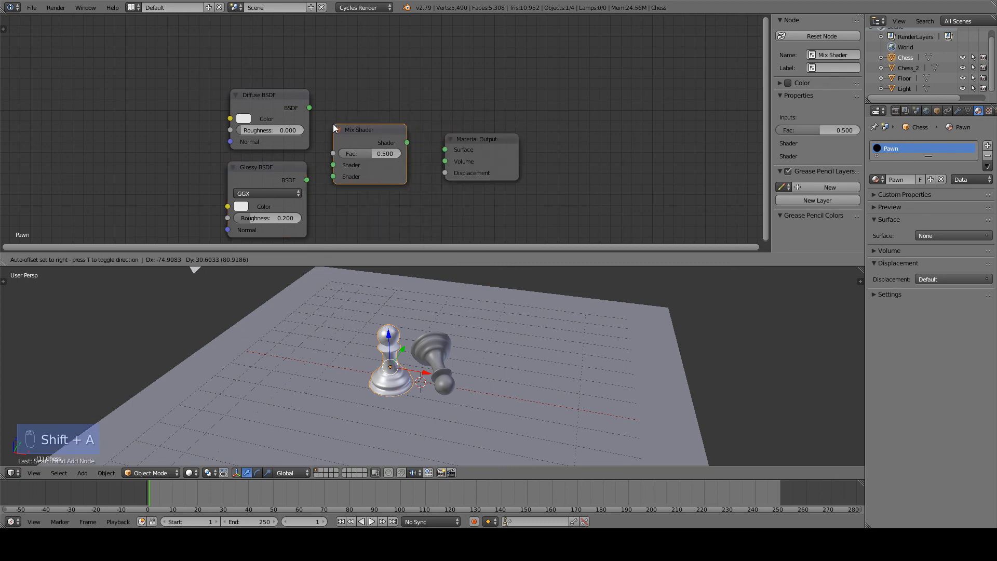
{"action": "left_click", "coordinate": [332, 124]}
Step: Link the Diffuse and Glossy BSDFs into the Mix Shader's two shader inputs and its output to the Material Output's Surface
{"action": "left_click_drag", "start_coordinate": [310, 108], "coordinate": [332, 177]}
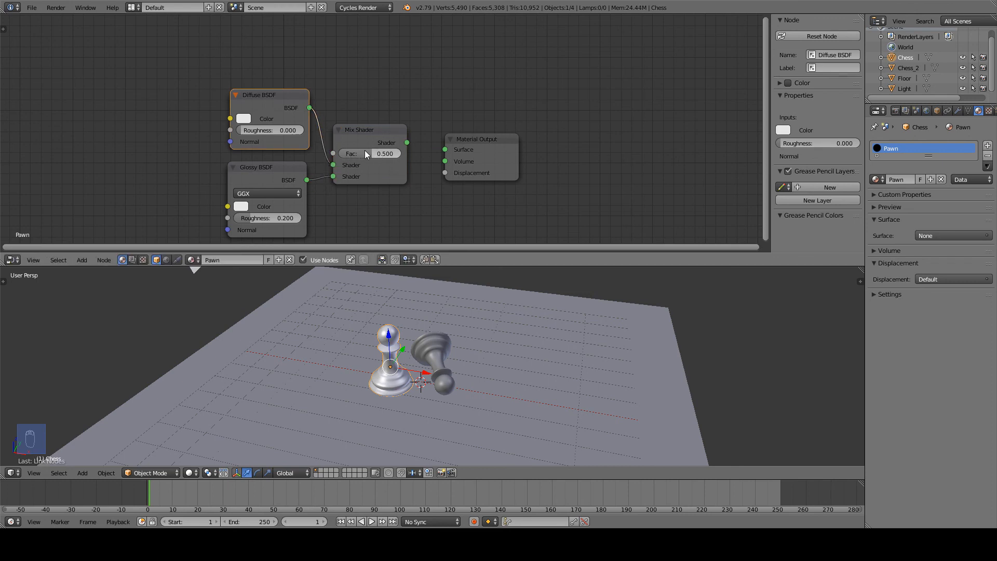
{"action": "left_click_drag", "start_coordinate": [408, 142], "coordinate": [449, 152]}
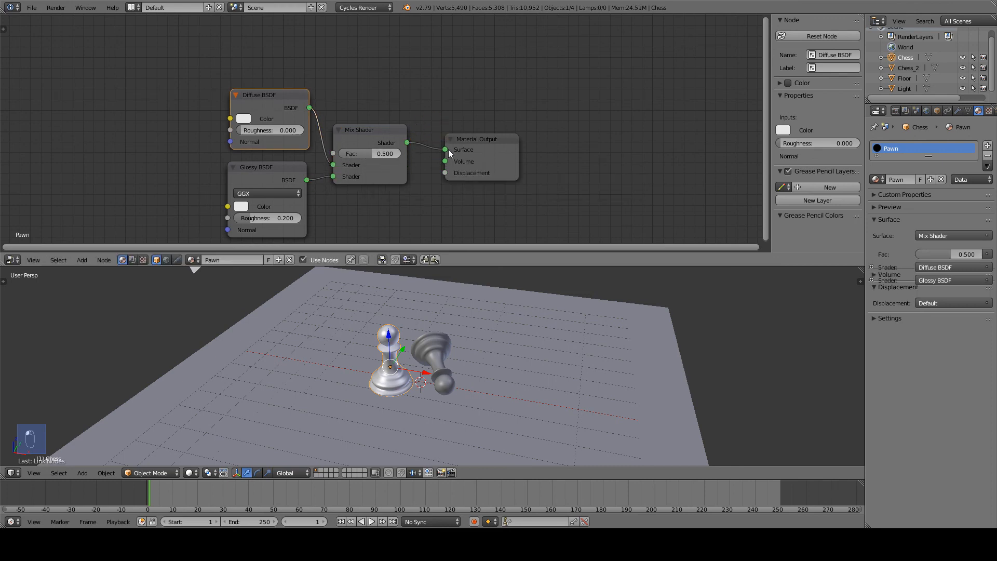
{"action": "key", "text": "Home"}
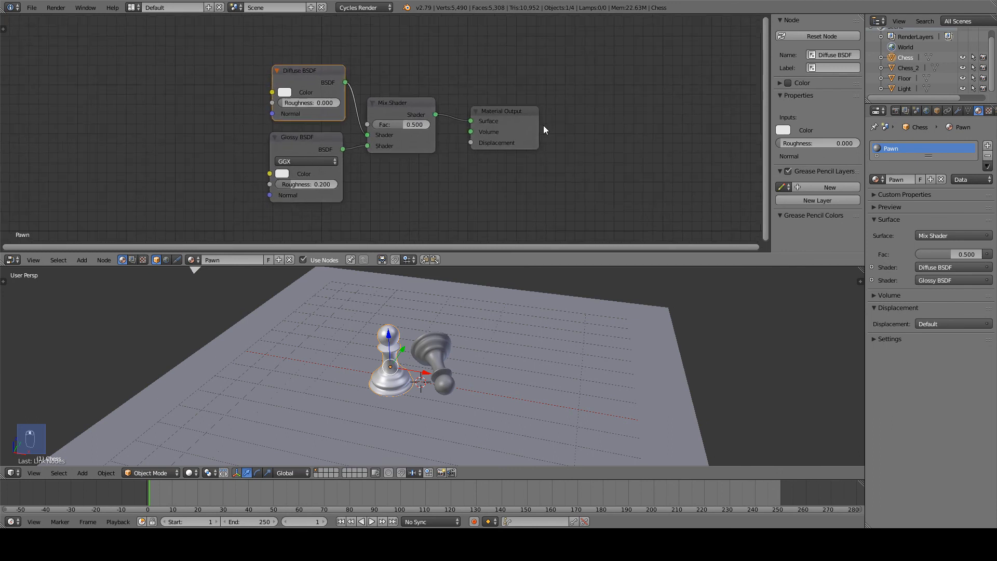
Step: Switch the 3D viewport to Rendered shading and examine the new material on the standing pawn up close
{"action": "middle_click_drag", "start_coordinate": [446, 337], "coordinate": [441, 308]}
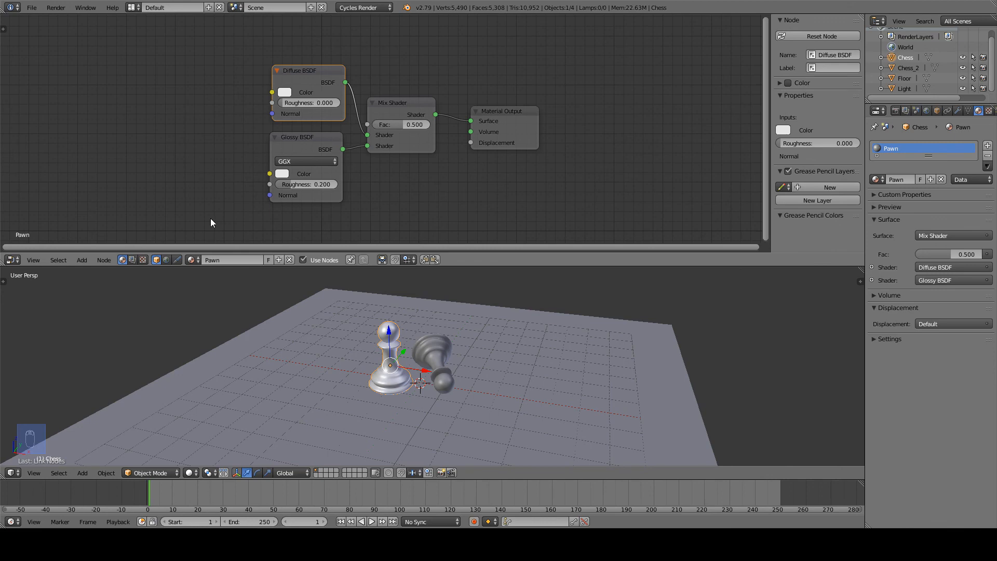
{"action": "left_click", "coordinate": [191, 473]}
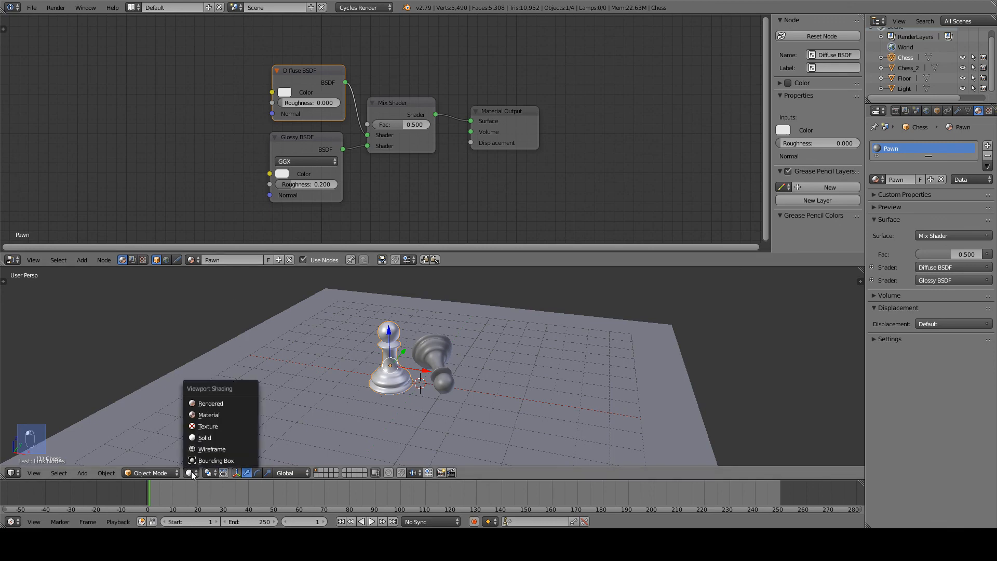
{"action": "left_click", "coordinate": [217, 404]}
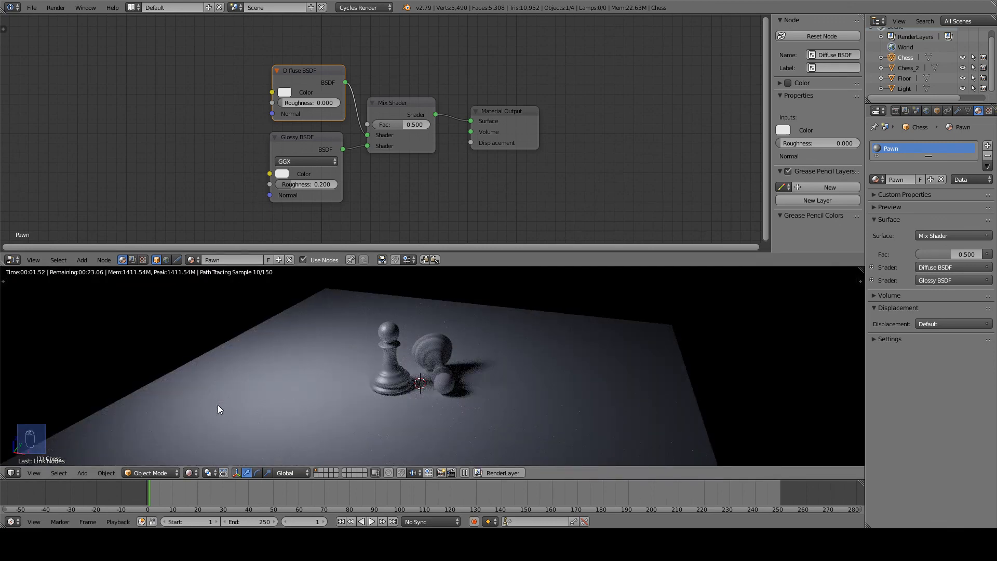
{"action": "scroll", "coordinate": [392, 396], "scroll_direction": "up", "scroll_amount": 4}
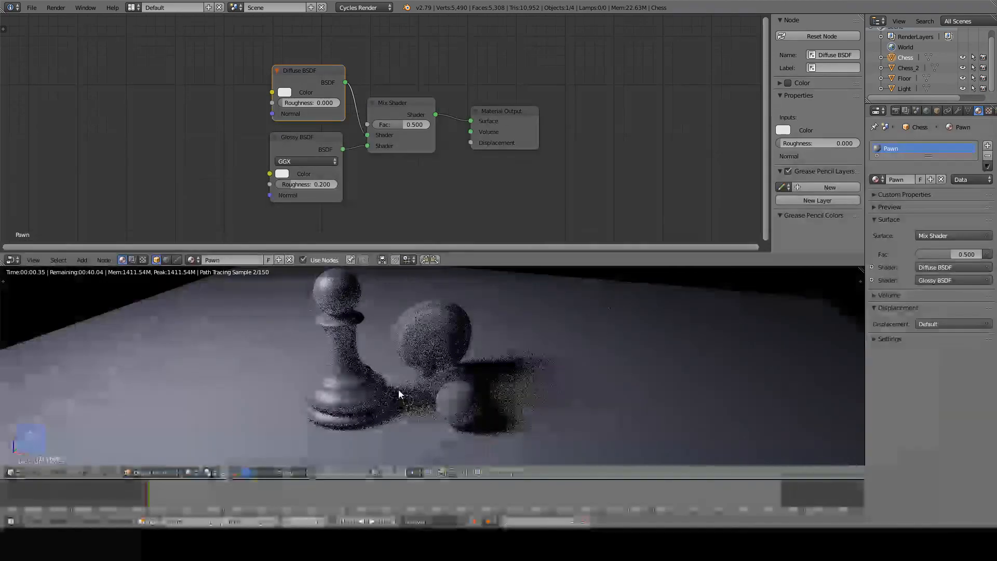
{"action": "scroll", "coordinate": [431, 410], "scroll_direction": "up", "scroll_amount": 2}
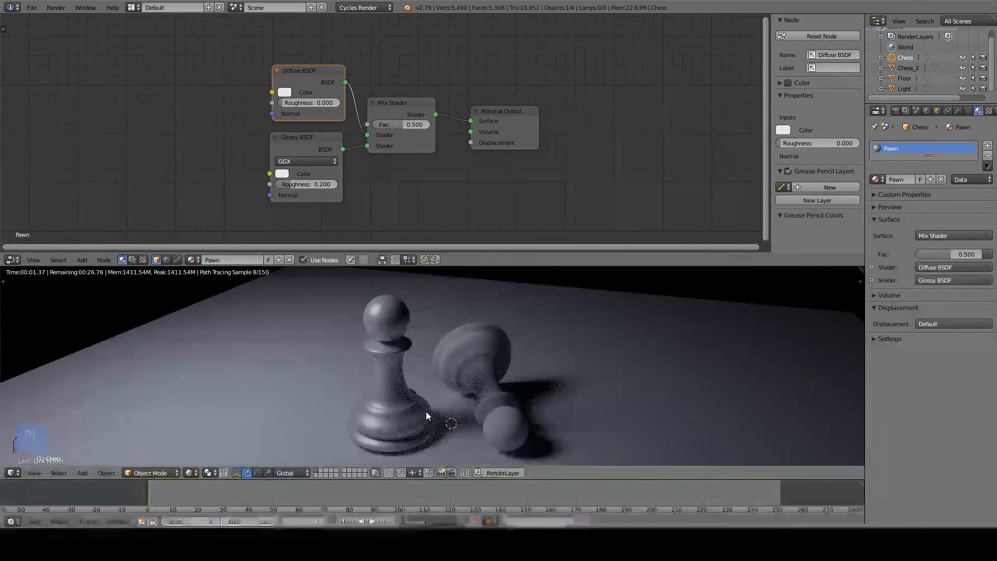
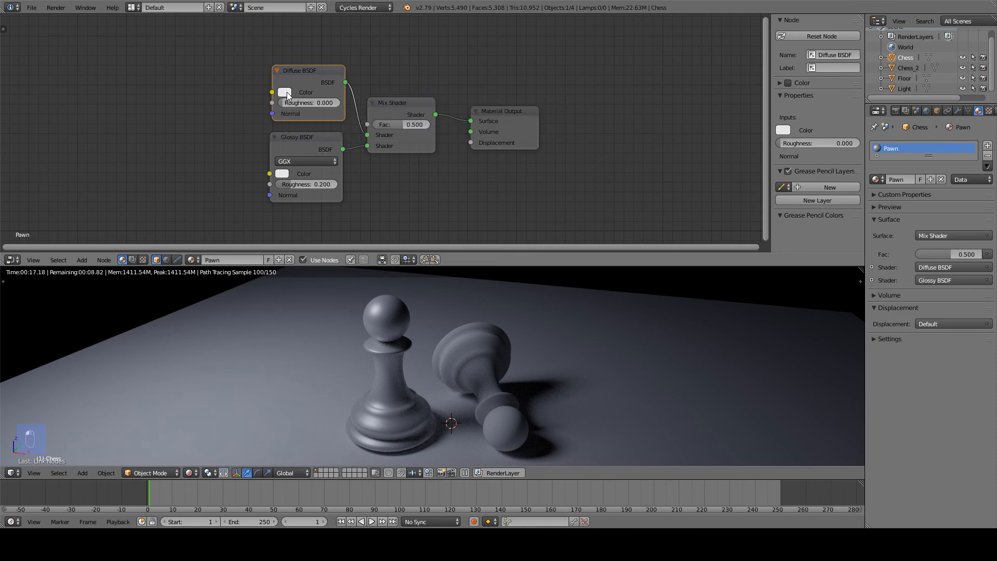
Step: Darken the Diffuse BSDF color of the Pawn material to a very dark grey
{"action": "left_click", "coordinate": [285, 93]}
{"action": "scroll", "coordinate": [325, 144], "scroll_direction": "down", "scroll_amount": 8}
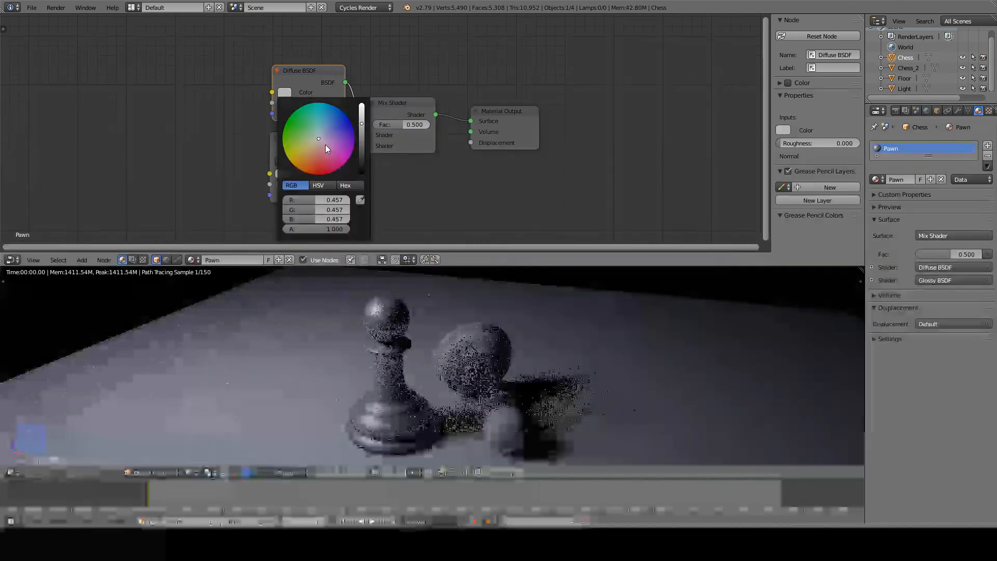
{"action": "scroll", "coordinate": [325, 144], "scroll_direction": "down", "scroll_amount": 4}
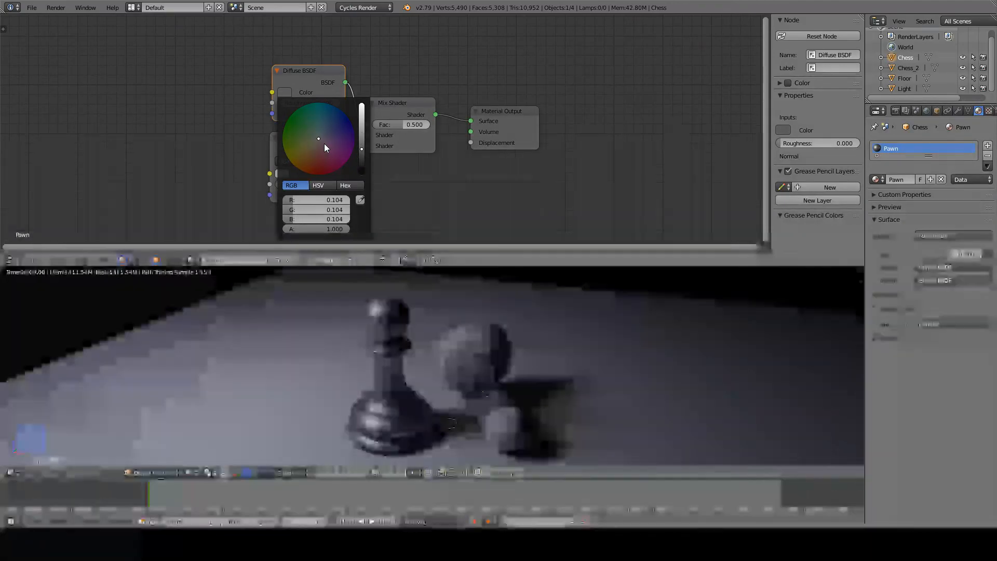
{"action": "scroll", "coordinate": [325, 143], "scroll_direction": "down", "scroll_amount": 1}
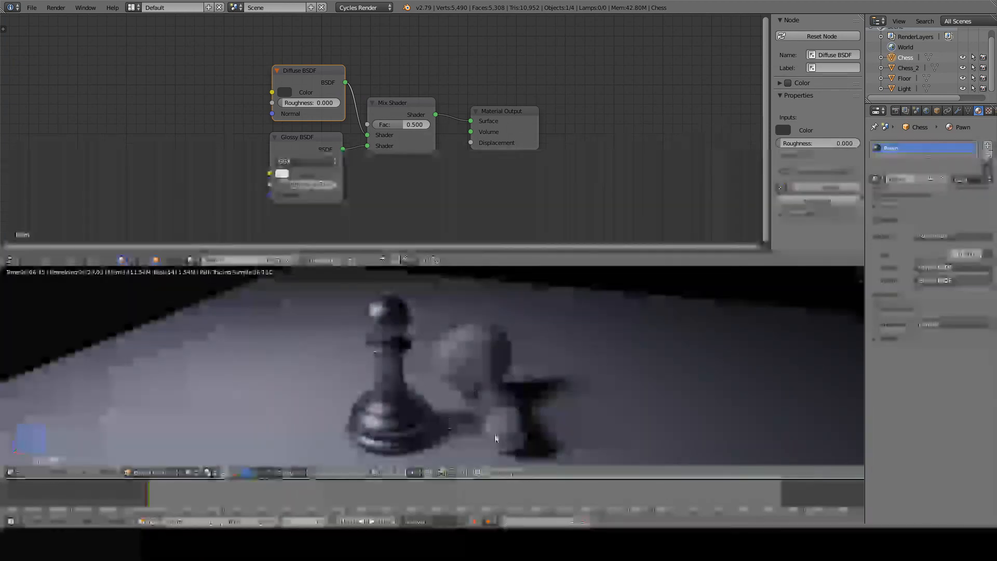
Step: Assign the existing Pawn material to the fallen pawn
{"action": "right_click", "coordinate": [477, 362]}
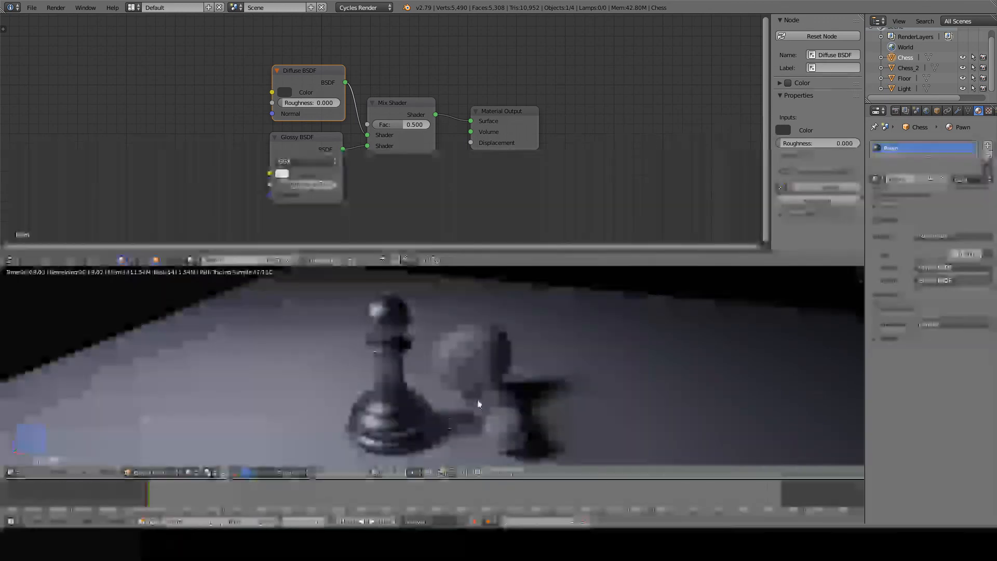
{"action": "left_click", "coordinate": [193, 259]}
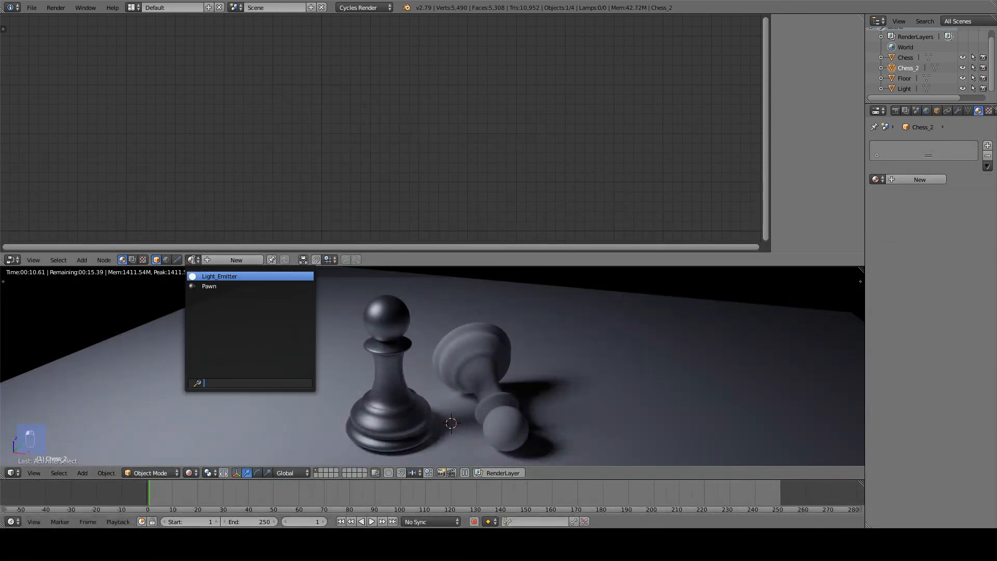
{"action": "left_click", "coordinate": [221, 287]}
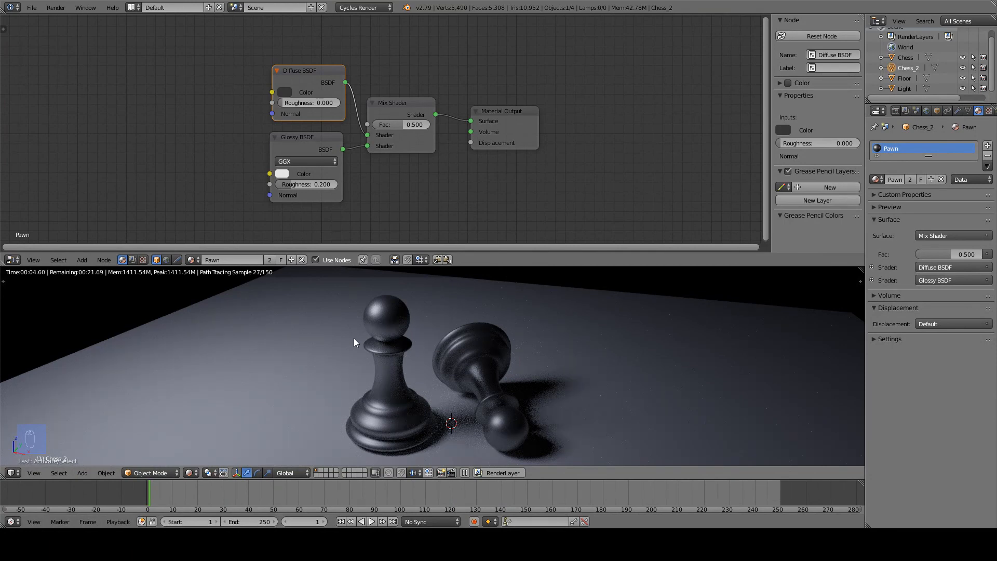
Step: Create a new material for the floor plane and name it Floor
{"action": "scroll", "coordinate": [354, 338], "scroll_direction": "down", "scroll_amount": 6}
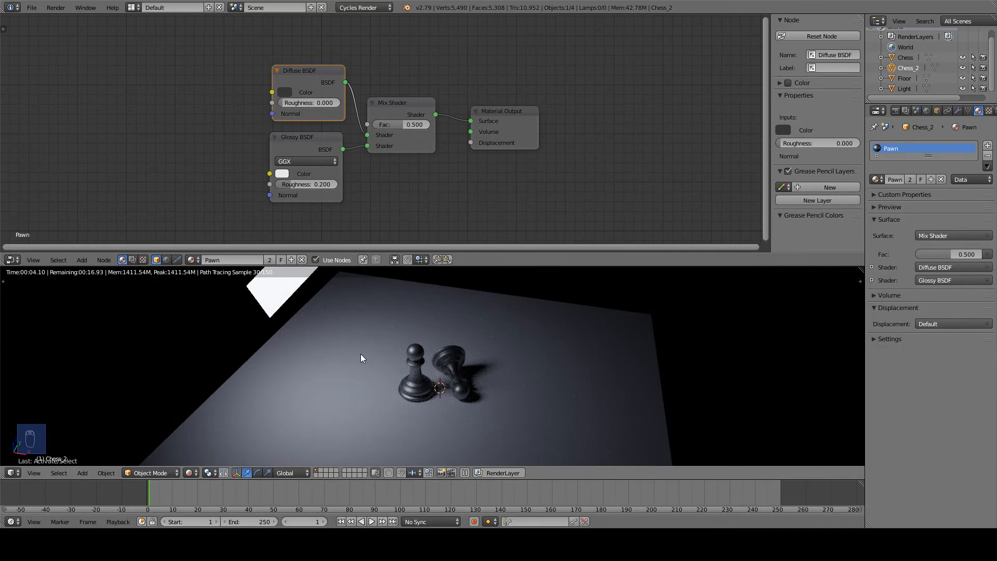
{"action": "right_click", "coordinate": [357, 346]}
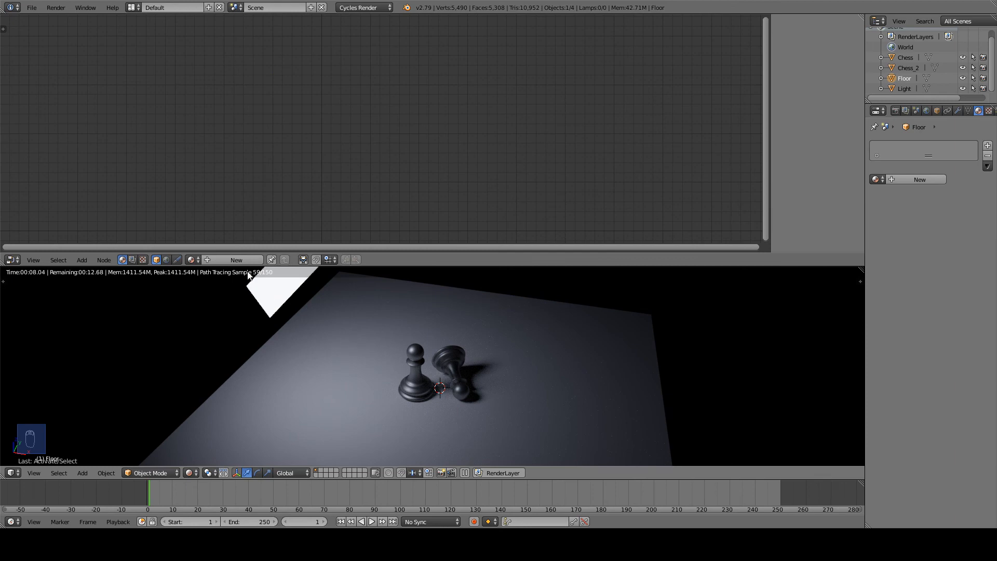
{"action": "middle_click_drag", "start_coordinate": [429, 397], "coordinate": [431, 365]}
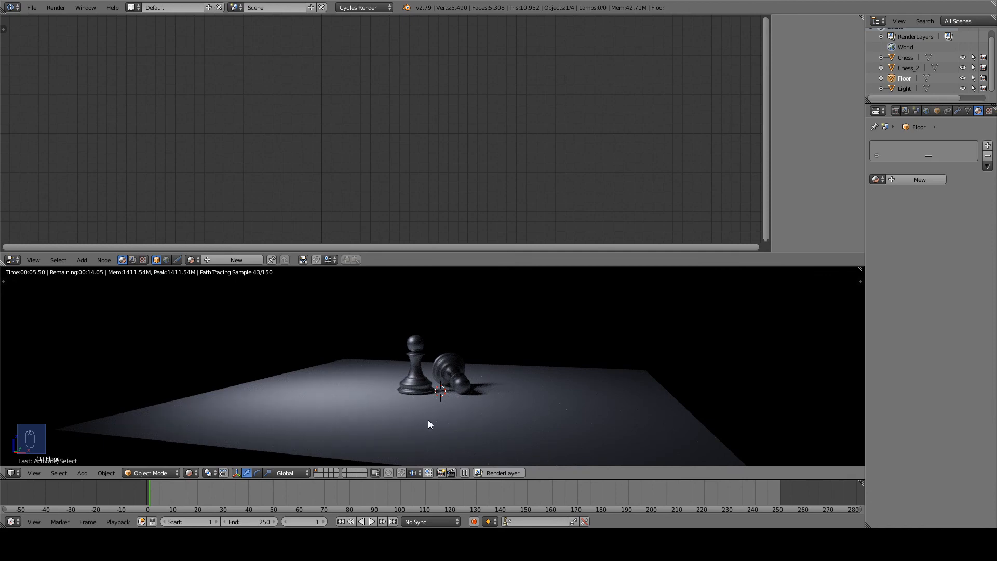
{"action": "middle_click_drag", "start_coordinate": [438, 413], "coordinate": [430, 376]}
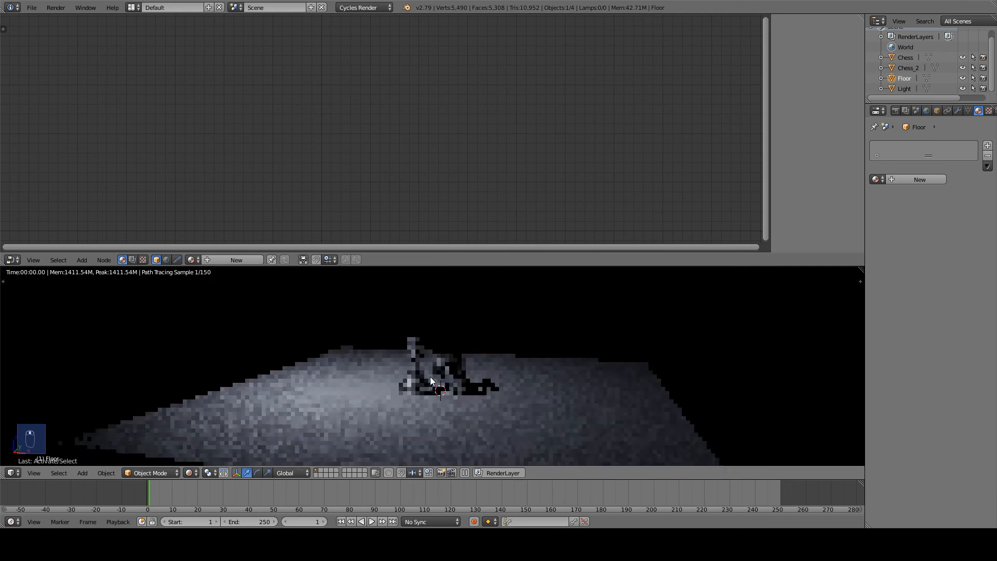
{"action": "left_click", "coordinate": [232, 260]}
{"action": "left_click", "coordinate": [231, 260]}
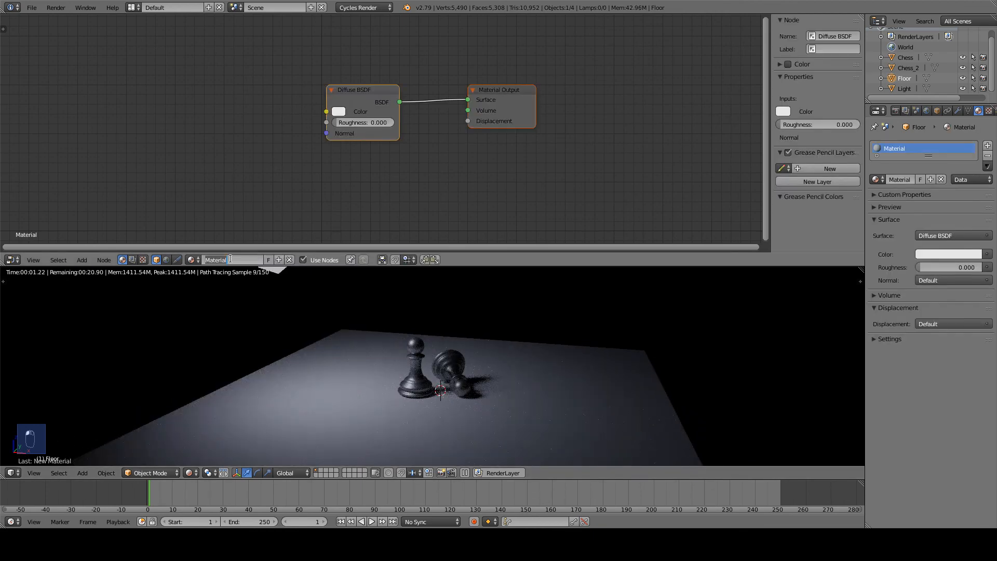
{"action": "type", "text": "Floor"}
{"action": "key", "text": "Return"}
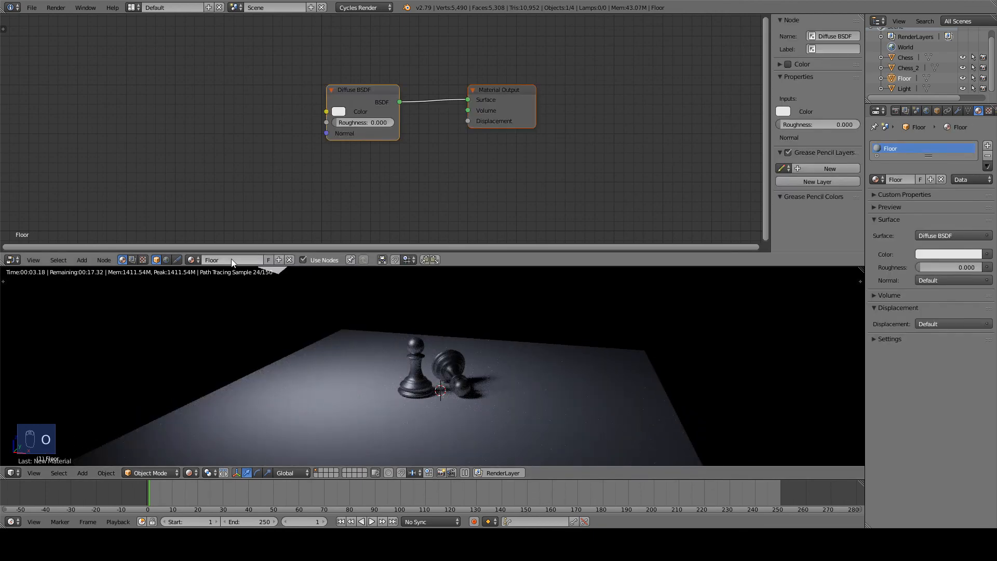
Step: Move the Floor material's Diffuse BSDF node away from the Material Output and add a Glossy BSDF node directly below it
{"action": "middle_click_drag", "start_coordinate": [425, 174], "coordinate": [464, 158]}
{"action": "scroll", "coordinate": [422, 176], "scroll_direction": "up", "scroll_amount": 2}
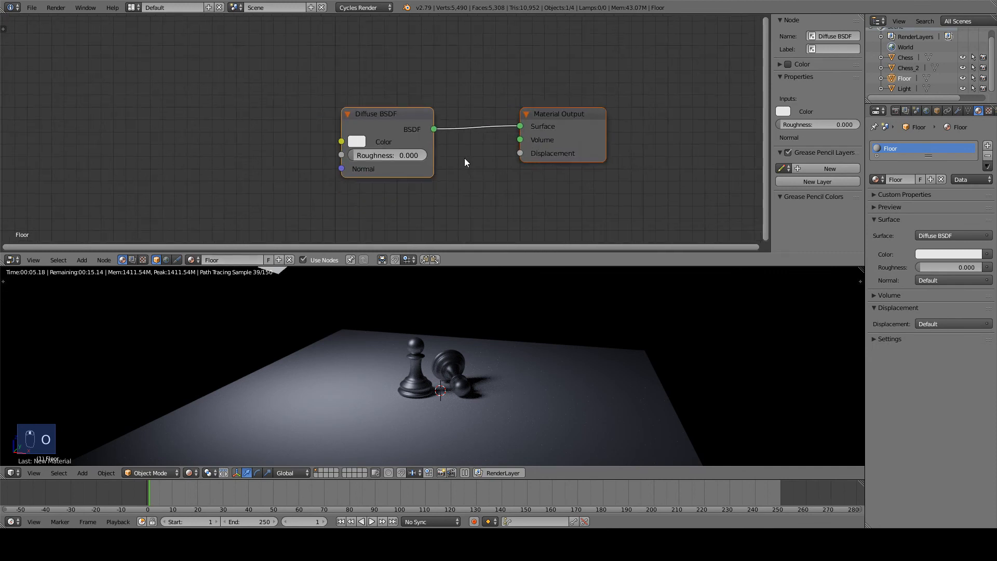
{"action": "scroll", "coordinate": [421, 139], "scroll_direction": "down", "scroll_amount": 2}
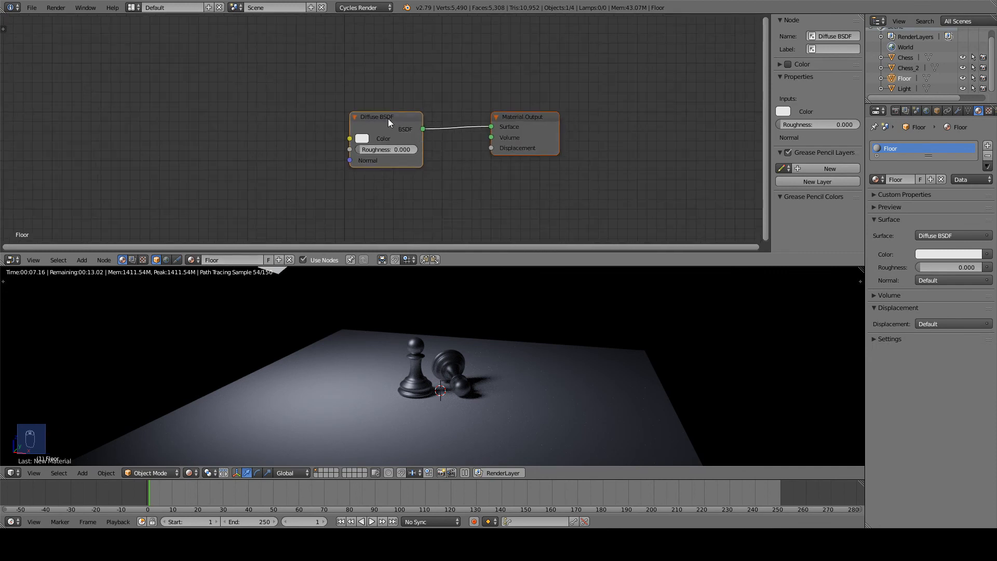
{"action": "left_click_drag", "start_coordinate": [388, 118], "coordinate": [357, 96]}
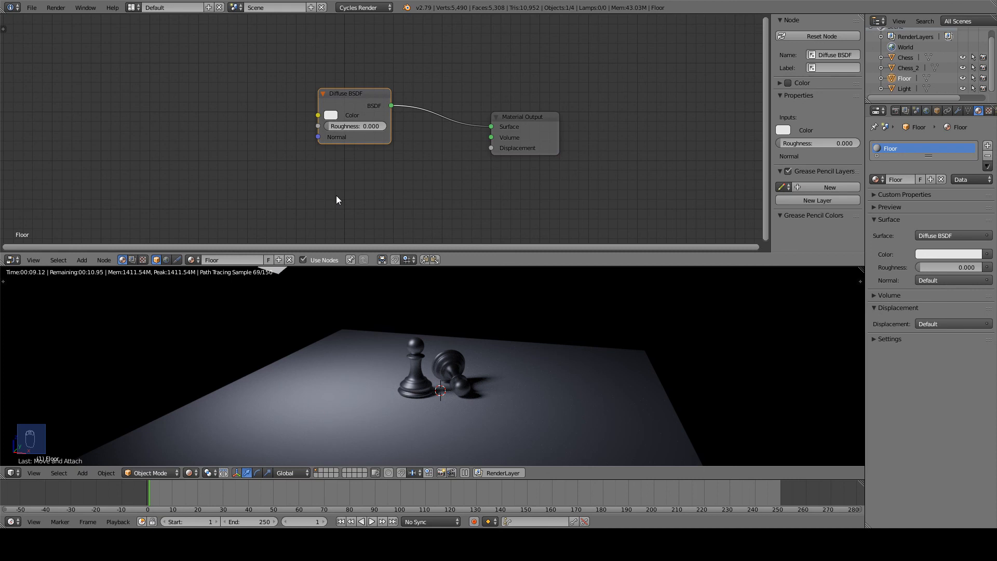
{"action": "key", "text": "shift+a"}
{"action": "mouse_move", "coordinate": [336, 195]}
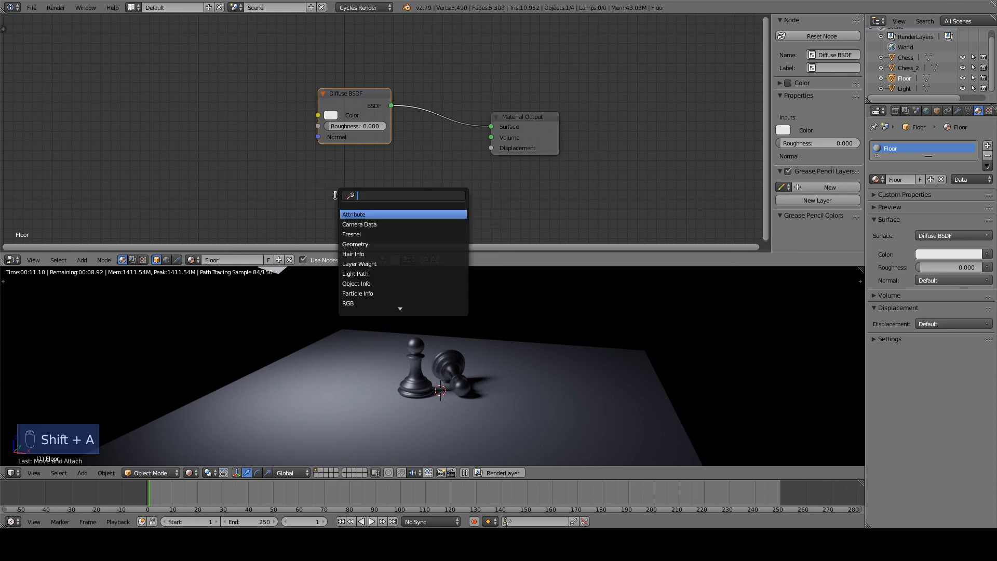
{"action": "type", "text": "gloss"}
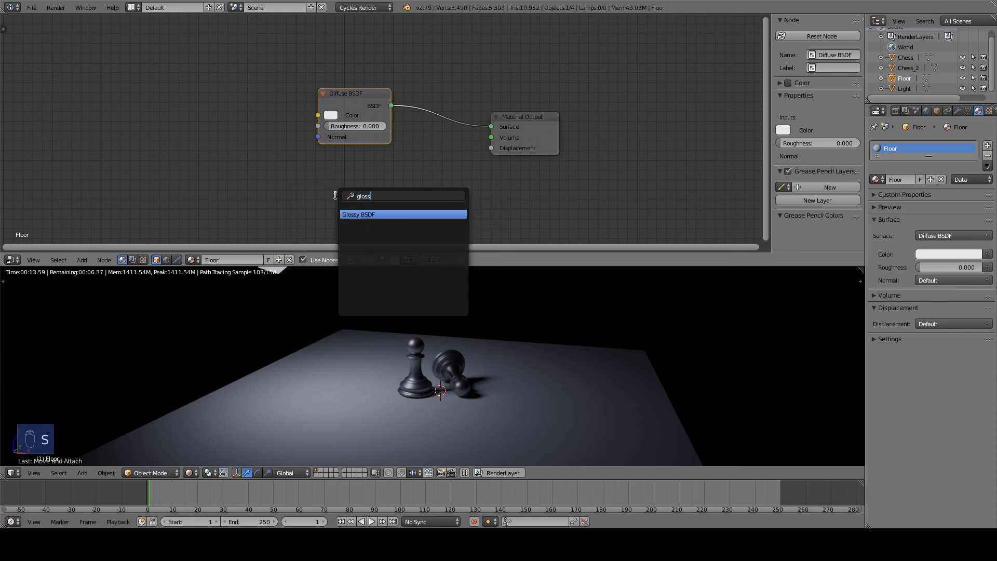
{"action": "key", "text": "Return"}
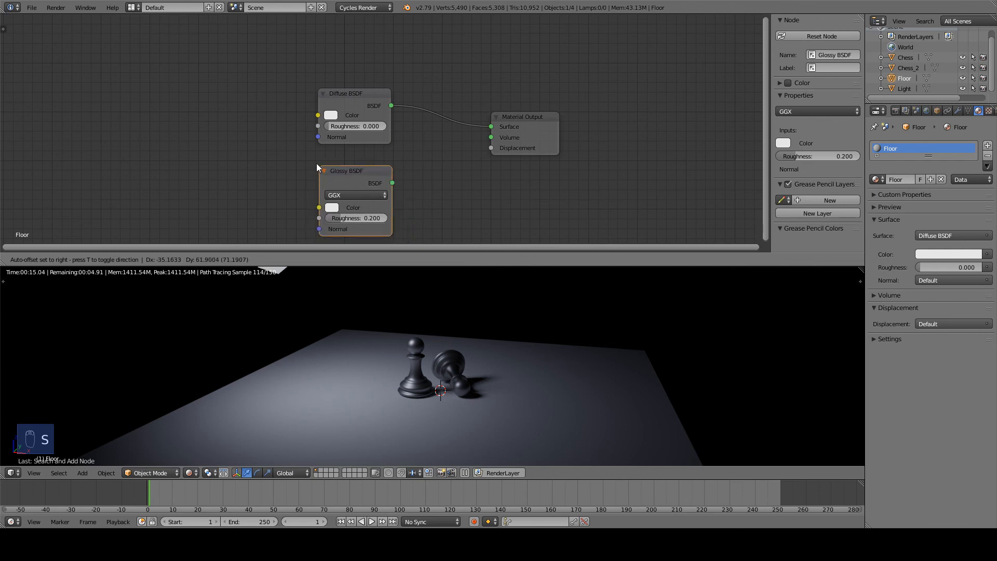
{"action": "left_click", "coordinate": [316, 163]}
Step: Insert a Mix Shader between the Diffuse BSDF and Material Output, and link the Glossy BSDF to its second shader input
{"action": "key", "text": "shift+a"}
{"action": "mouse_move", "coordinate": [317, 162]}
{"action": "type", "text": "mix"}
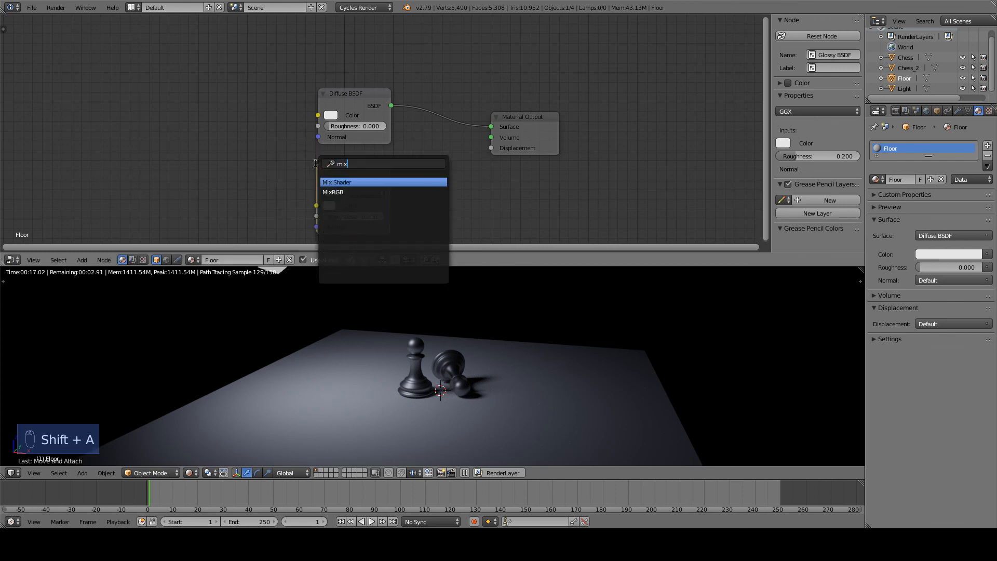
{"action": "key", "text": "Return"}
{"action": "left_click", "coordinate": [424, 107]}
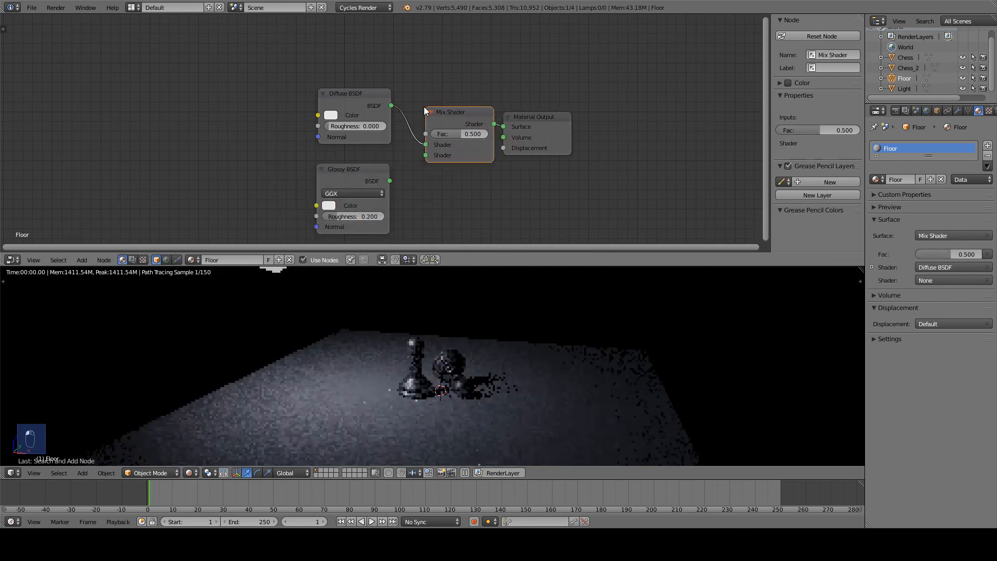
{"action": "left_click_drag", "start_coordinate": [389, 181], "coordinate": [430, 155]}
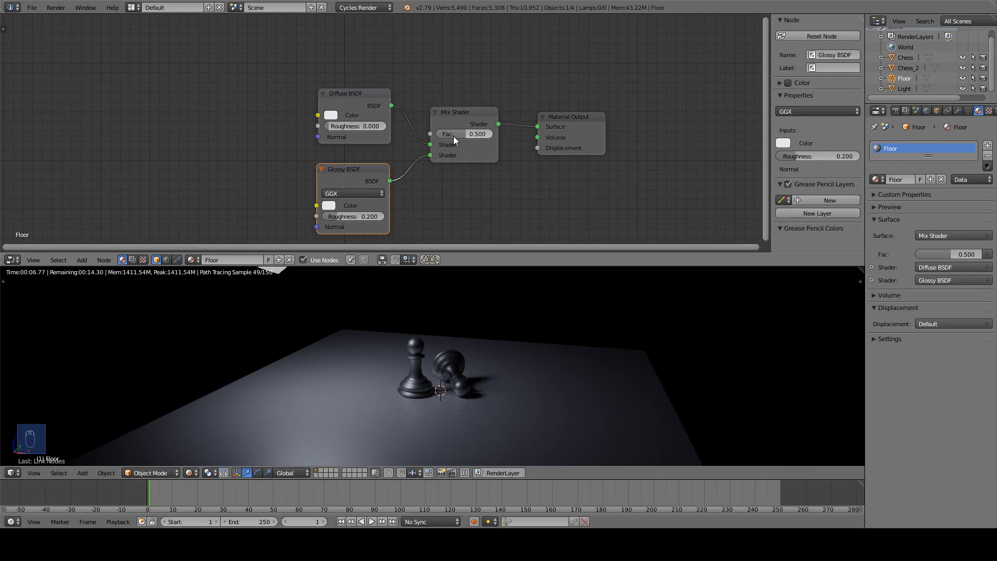
Step: Try different Mix Shader factors on the floor material and set the factor to 0.945
{"action": "mouse_move", "coordinate": [462, 136]}
{"action": "left_mouse_down"}
{"action": "mouse_move", "coordinate": [473, 140]}
{"action": "mouse_move", "coordinate": [444, 134]}
{"action": "left_mouse_up"}
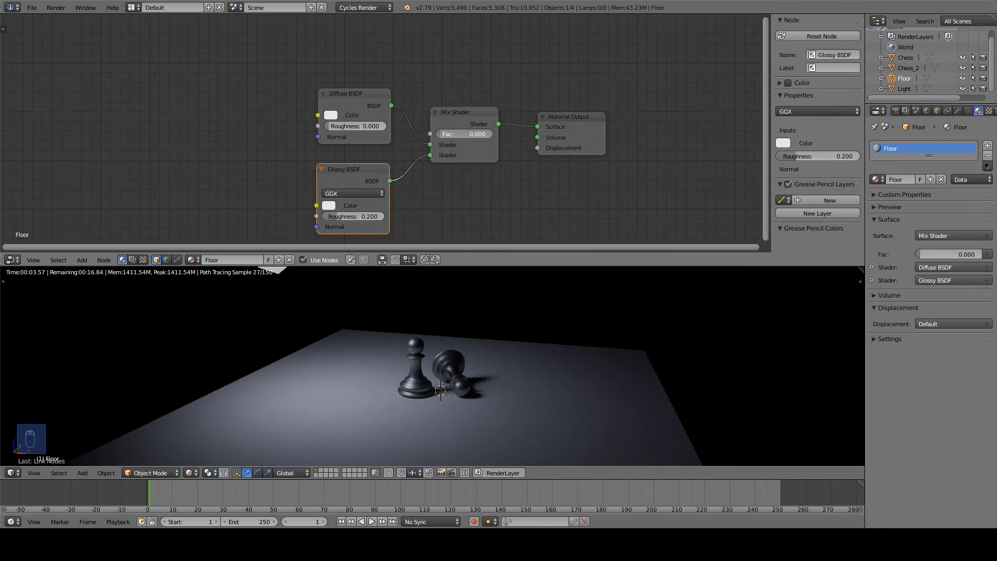
{"action": "left_click_drag", "start_coordinate": [444, 134], "coordinate": [483, 135]}
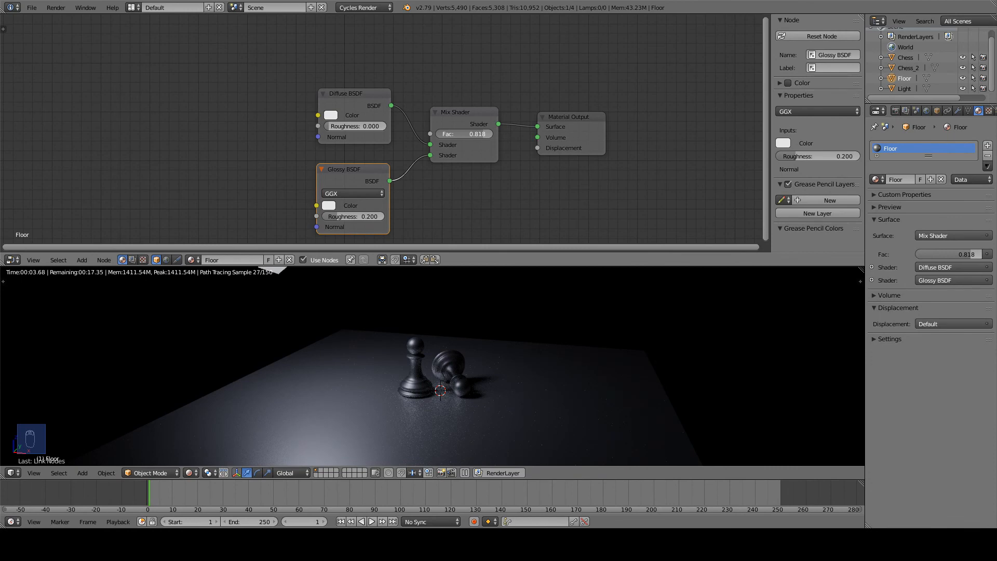
{"action": "left_click_drag", "start_coordinate": [483, 134], "coordinate": [490, 134]}
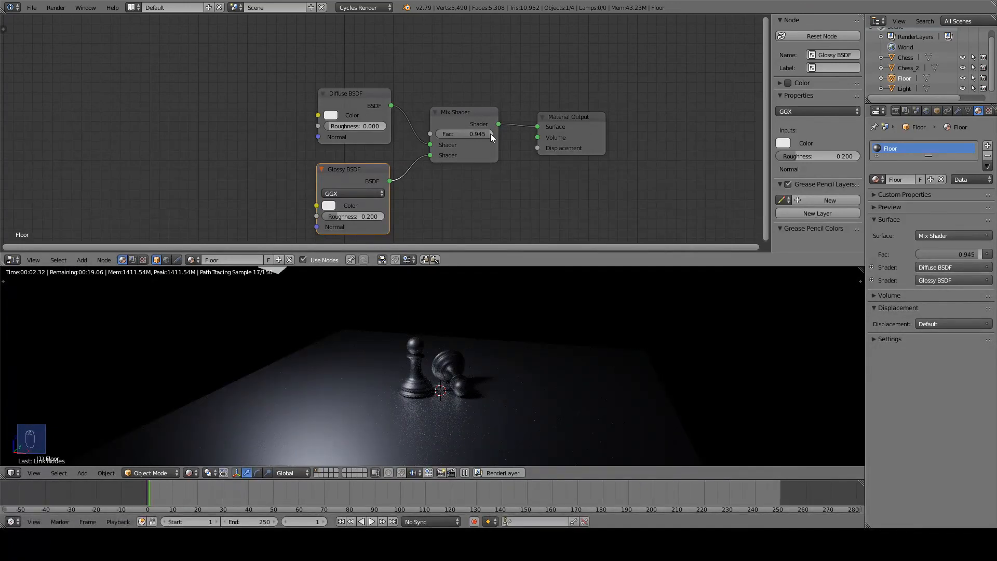
{"action": "scroll", "coordinate": [463, 183], "scroll_direction": "down", "scroll_amount": 2}
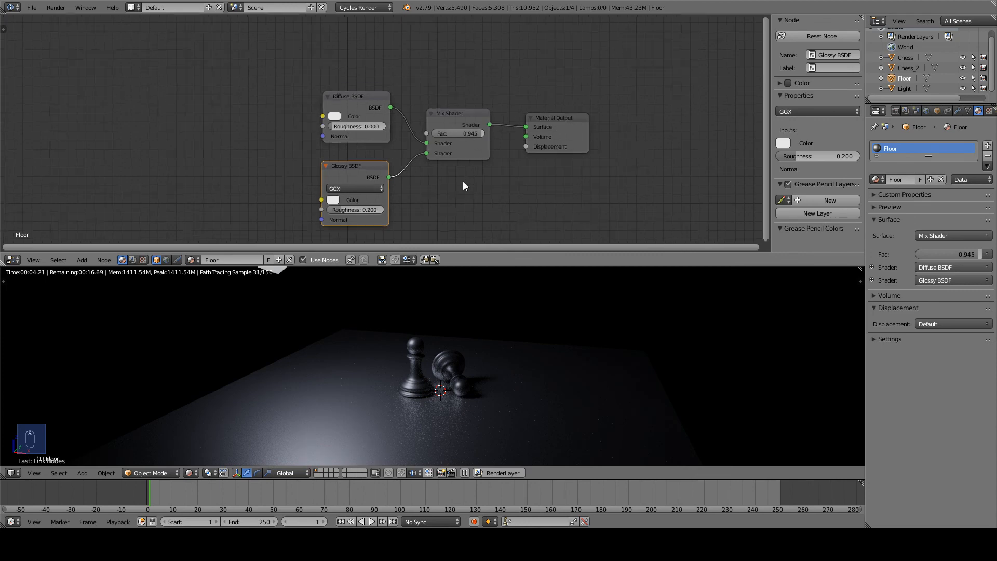
{"action": "middle_click_drag", "start_coordinate": [481, 172], "coordinate": [559, 153]}
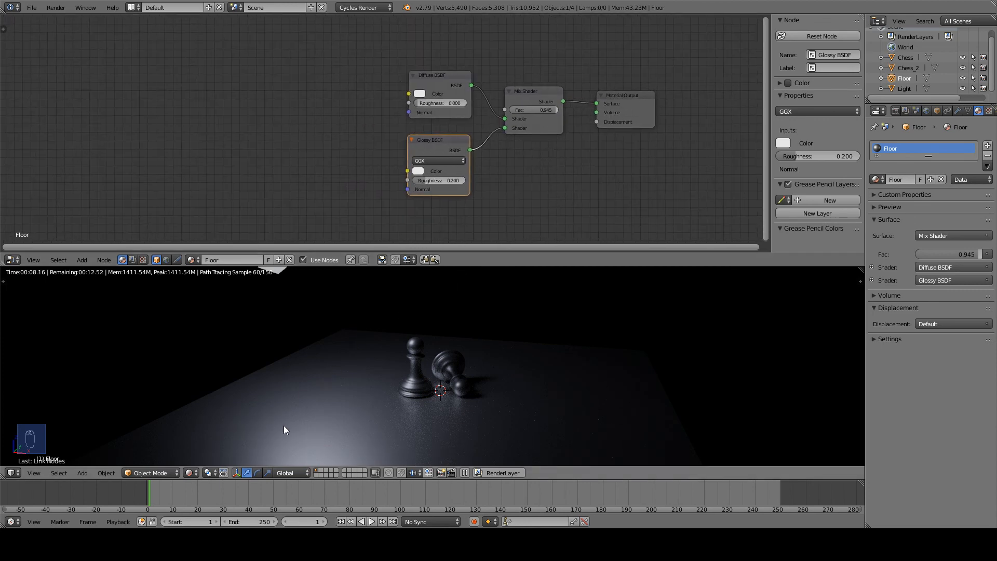
Step: Return the 3D viewport to Solid shading, compare the standing pawn's and floor's node setups, and leave everything deselected
{"action": "left_click", "coordinate": [187, 472]}
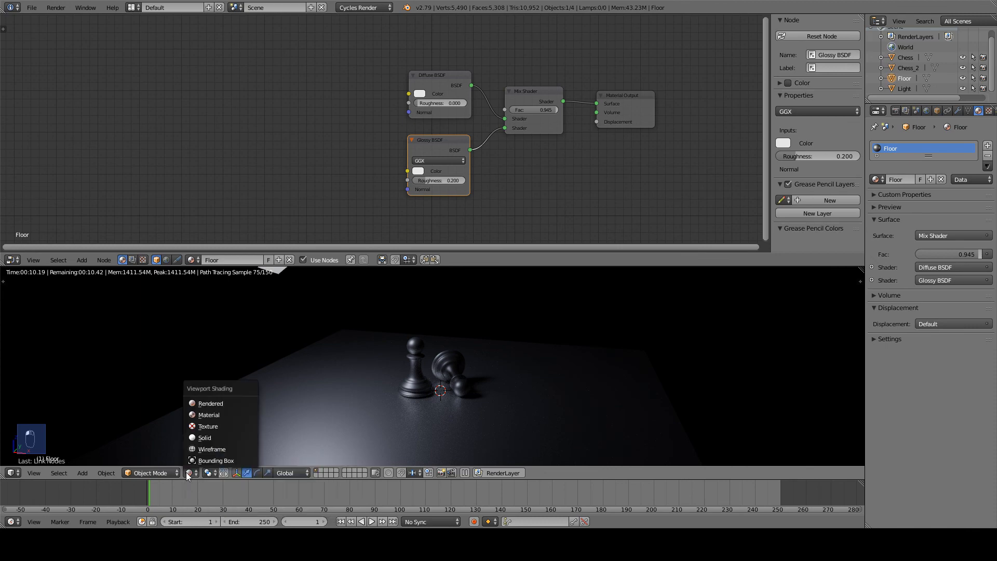
{"action": "left_click", "coordinate": [206, 437]}
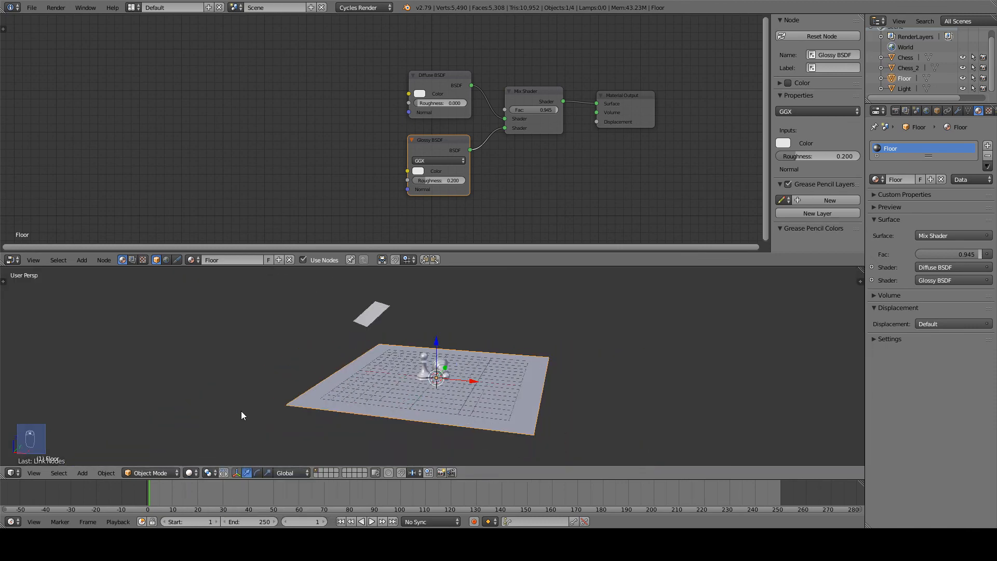
{"action": "key", "text": "a"}
{"action": "scroll", "coordinate": [261, 391], "scroll_direction": "up", "scroll_amount": 3}
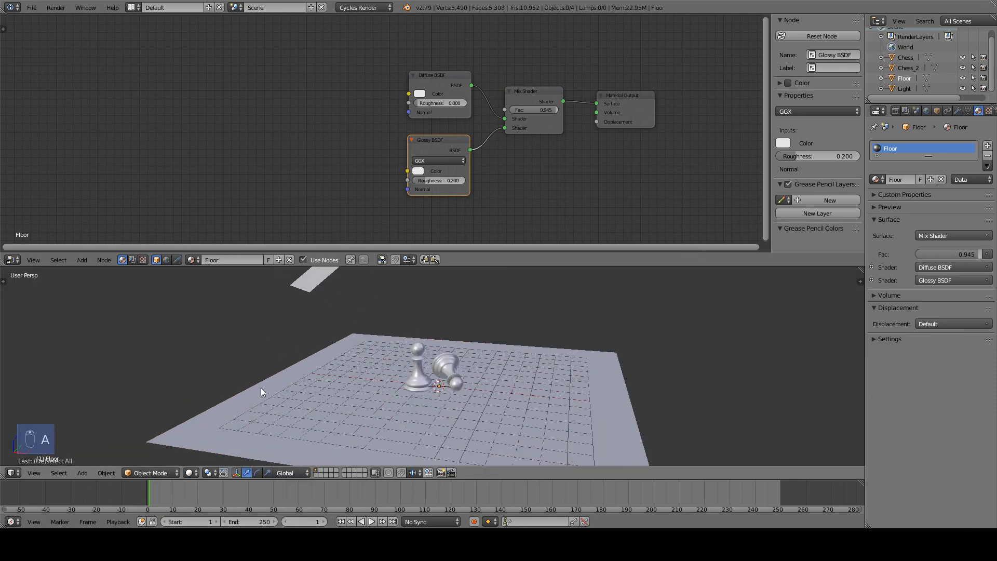
{"action": "right_click", "coordinate": [419, 386]}
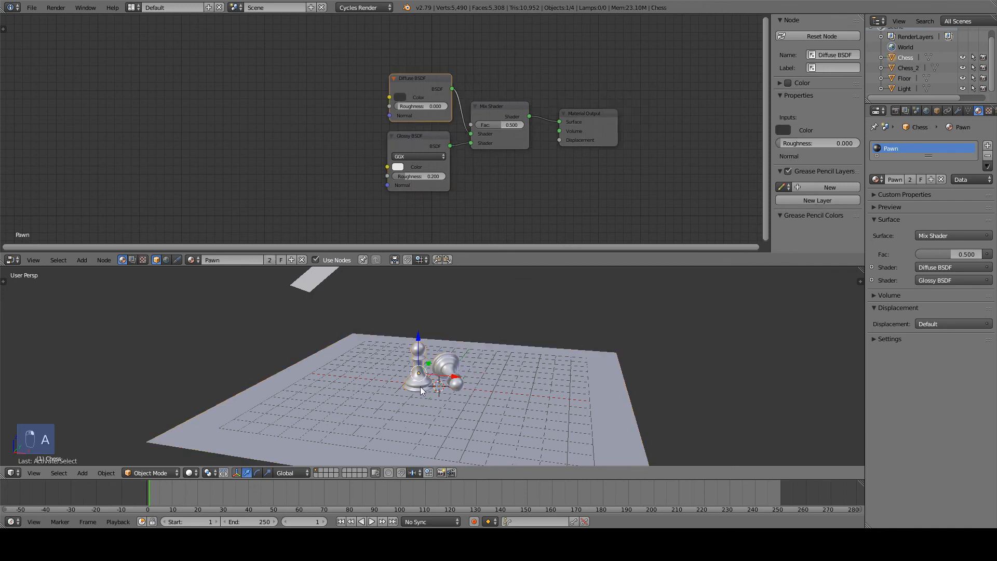
{"action": "right_click", "coordinate": [532, 408]}
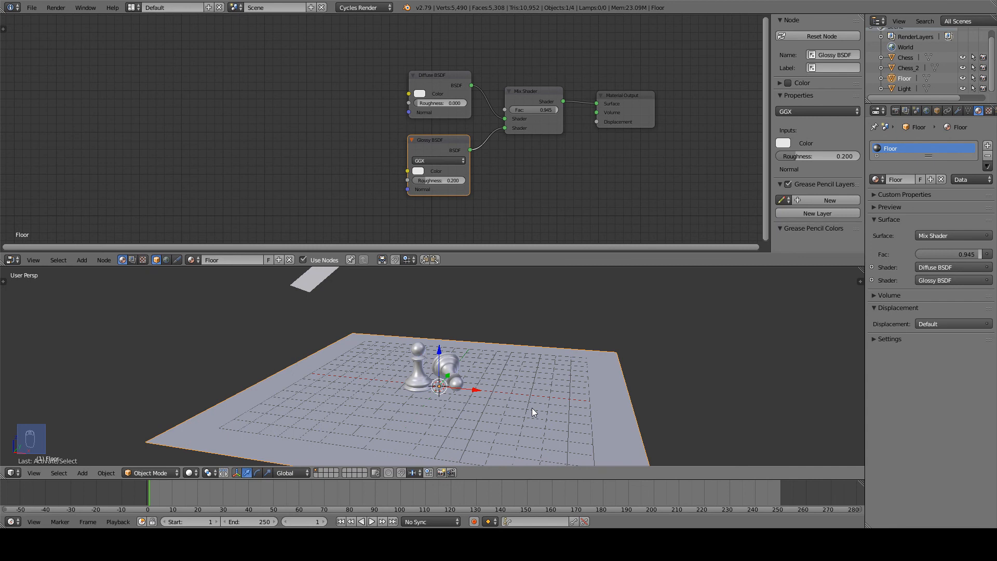
{"action": "key", "text": "a"}
Step: Add a Spot lamp at the 3D cursor and show the scene in right orthographic view
{"action": "key", "text": "shift+a"}
{"action": "mouse_move", "coordinate": [471, 485]}
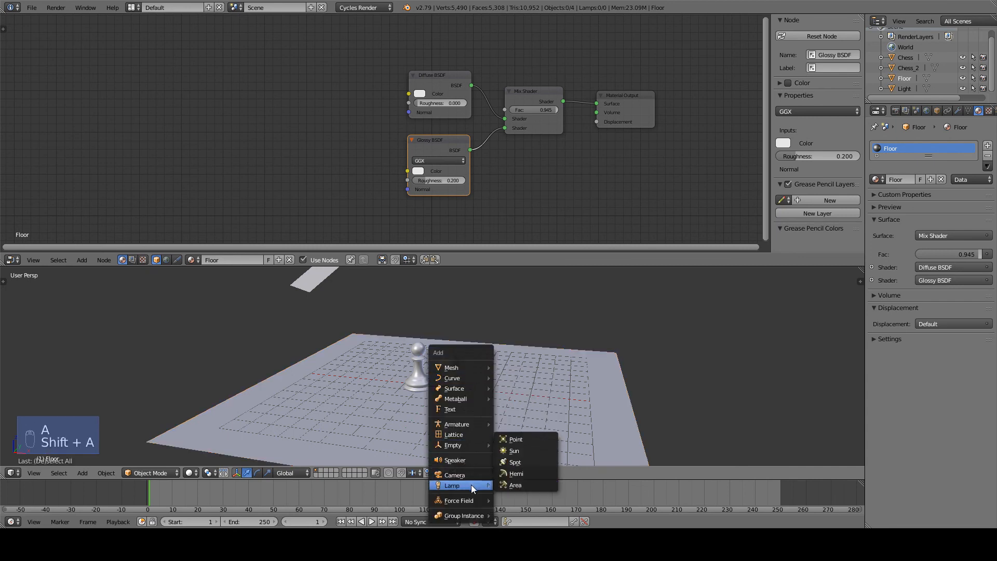
{"action": "left_click", "coordinate": [531, 461]}
{"action": "key", "text": "KP_1"}
{"action": "key", "text": "KP_3"}
{"action": "scroll", "coordinate": [503, 358], "scroll_direction": "down", "scroll_amount": 6}
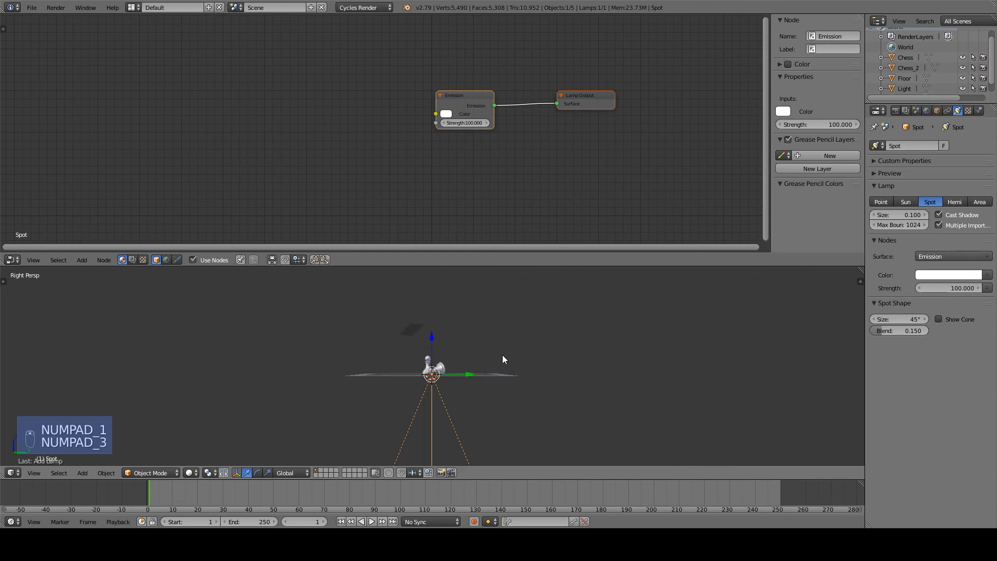
{"action": "scroll", "coordinate": [503, 356], "scroll_direction": "up", "scroll_amount": 5}
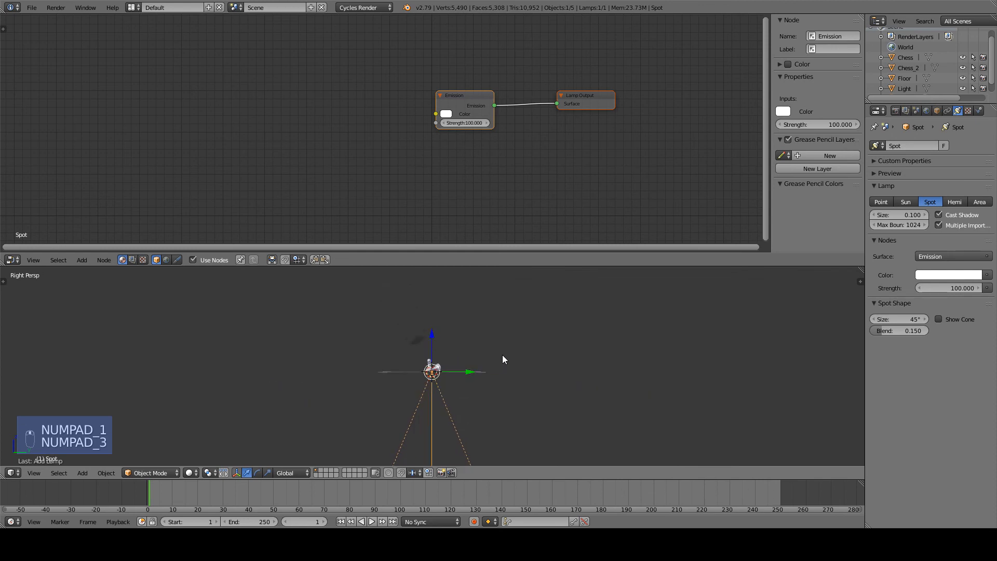
{"action": "key", "text": "KP_5"}
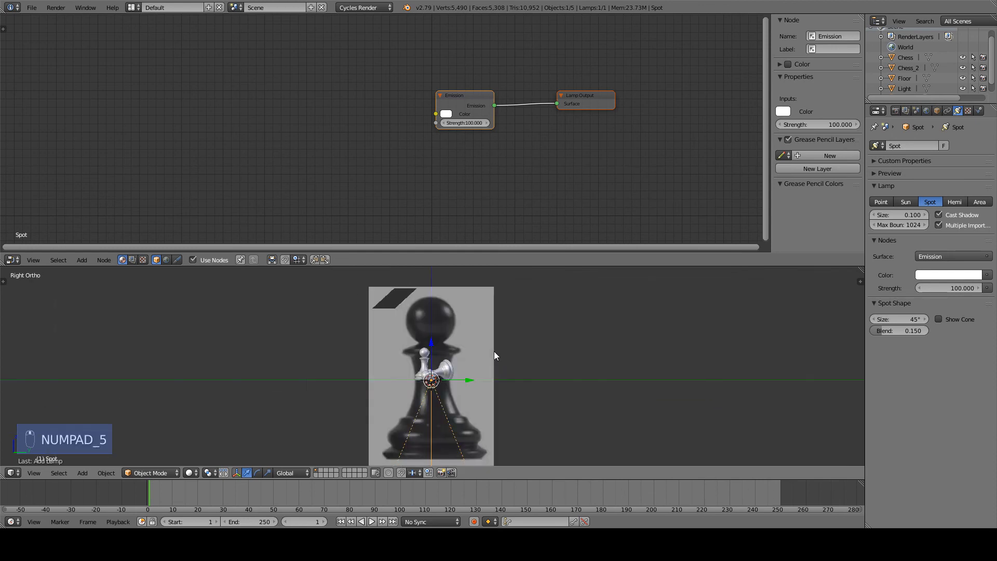
Step: Move the spot lamp along the Y axis away from the pawns and rotate it to aim horizontally at them
{"action": "scroll", "coordinate": [494, 356], "scroll_direction": "up", "scroll_amount": 2}
{"action": "scroll", "coordinate": [490, 374], "scroll_direction": "down", "scroll_amount": 3}
{"action": "left_click_drag", "start_coordinate": [463, 380], "coordinate": [624, 386]}
{"action": "left_click", "coordinate": [628, 383]}
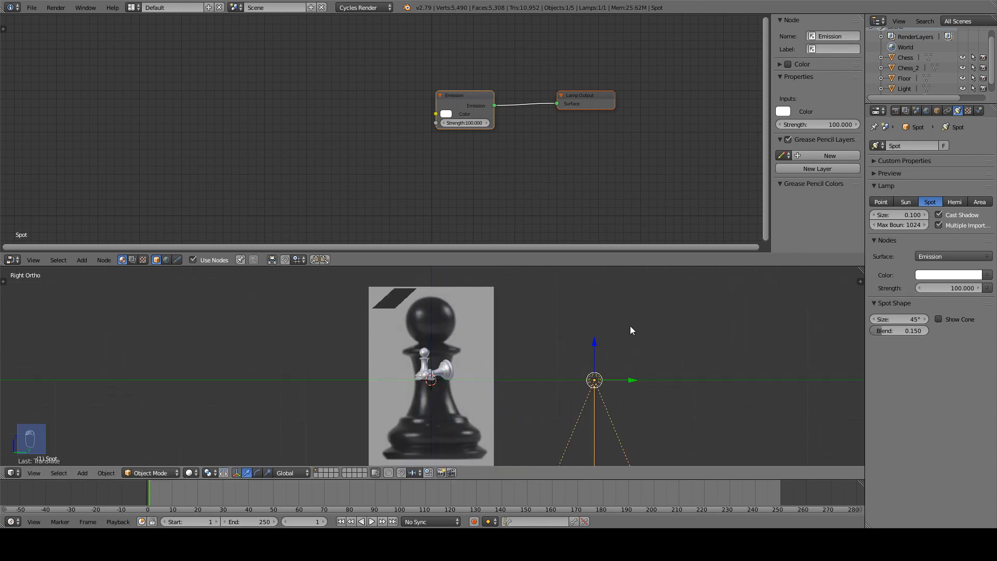
{"action": "key", "text": "r"}
{"action": "left_click", "coordinate": [637, 395]}
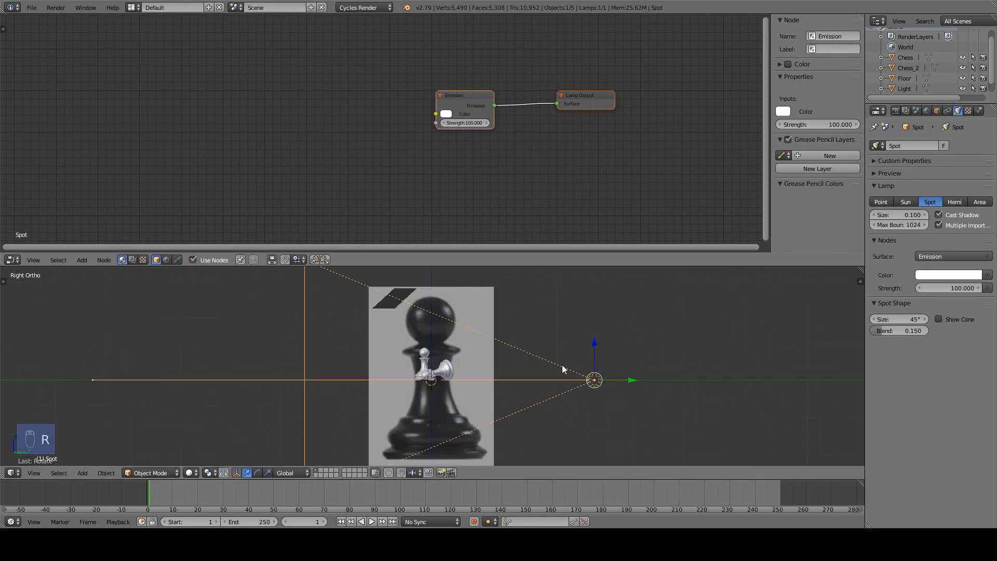
Step: Raise the spot lamp slightly along Z above floor level and move it about 5 units along Y toward the pawns
{"action": "scroll", "coordinate": [525, 377], "scroll_direction": "down", "scroll_amount": 3}
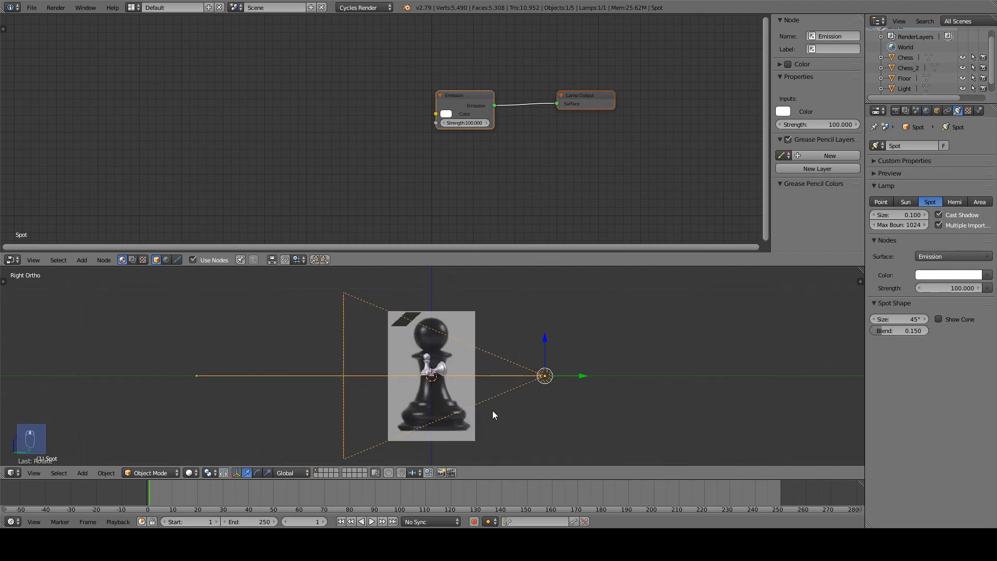
{"action": "scroll", "coordinate": [646, 378], "scroll_direction": "up", "scroll_amount": 5}
{"action": "key", "text": "g"}
{"action": "key", "text": "z"}
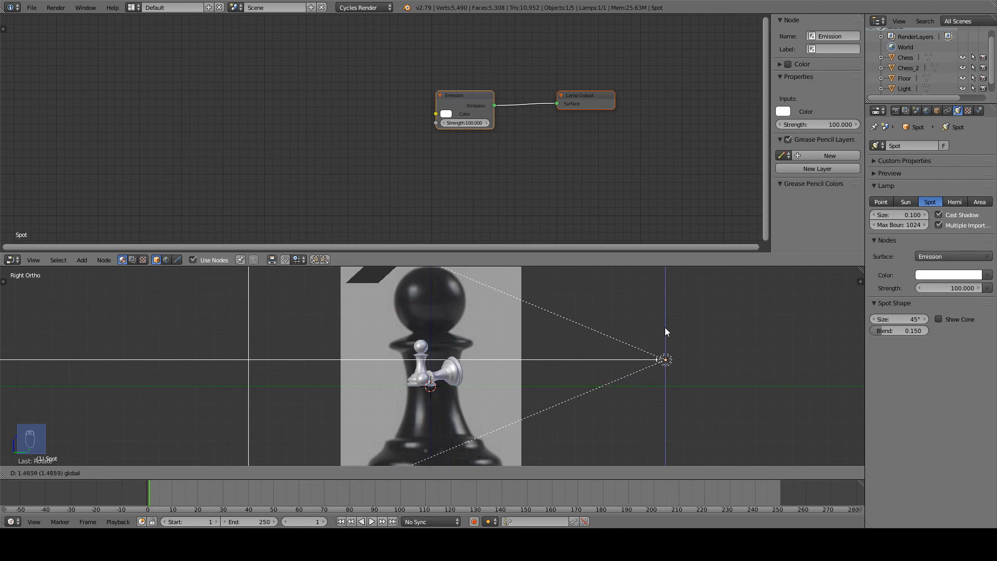
{"action": "left_click", "coordinate": [665, 334]}
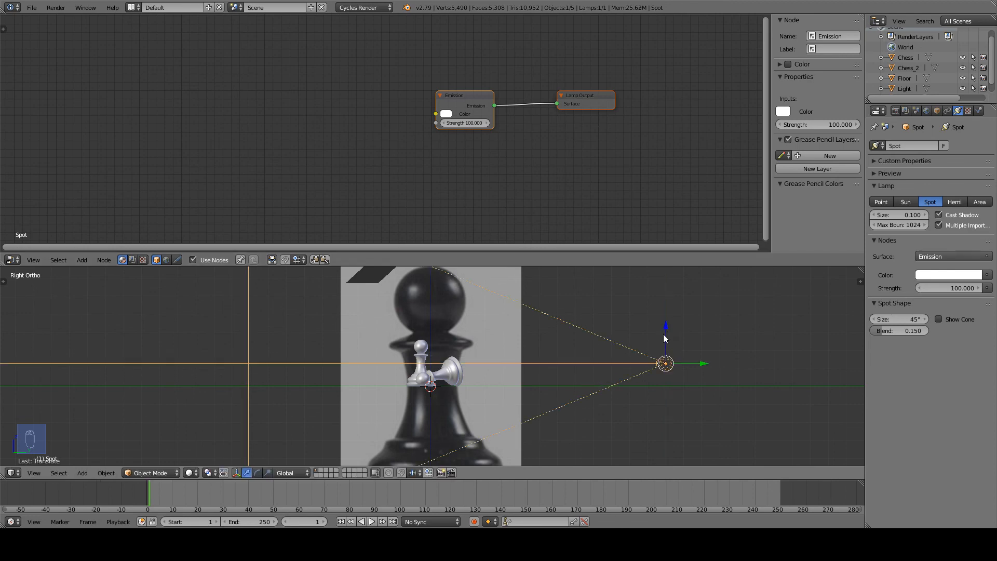
{"action": "middle_click_drag", "start_coordinate": [663, 335], "coordinate": [581, 304]}
{"action": "key", "text": "g"}
{"action": "key", "text": "y"}
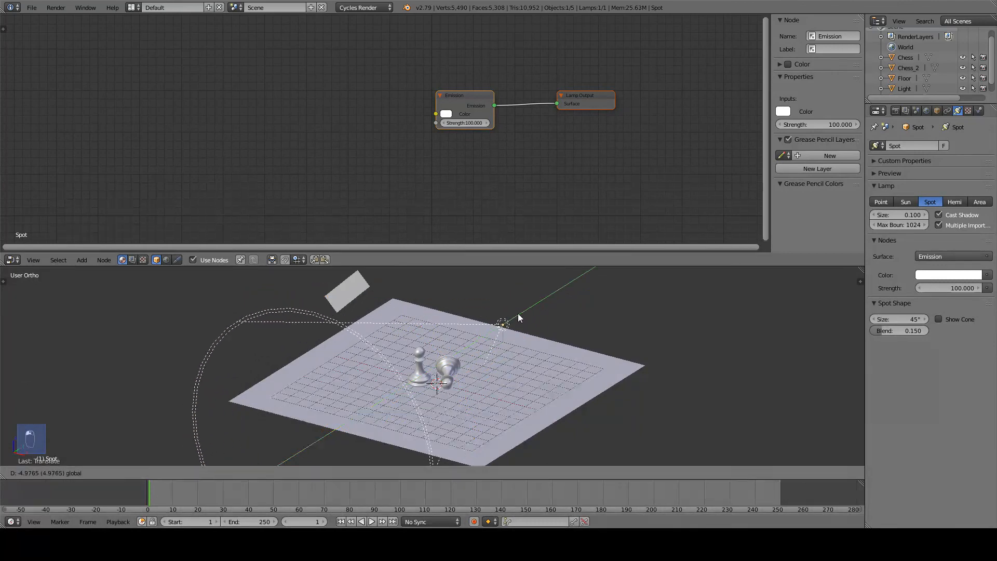
{"action": "left_click", "coordinate": [520, 318]}
{"action": "middle_click_drag", "start_coordinate": [515, 322], "coordinate": [615, 329]}
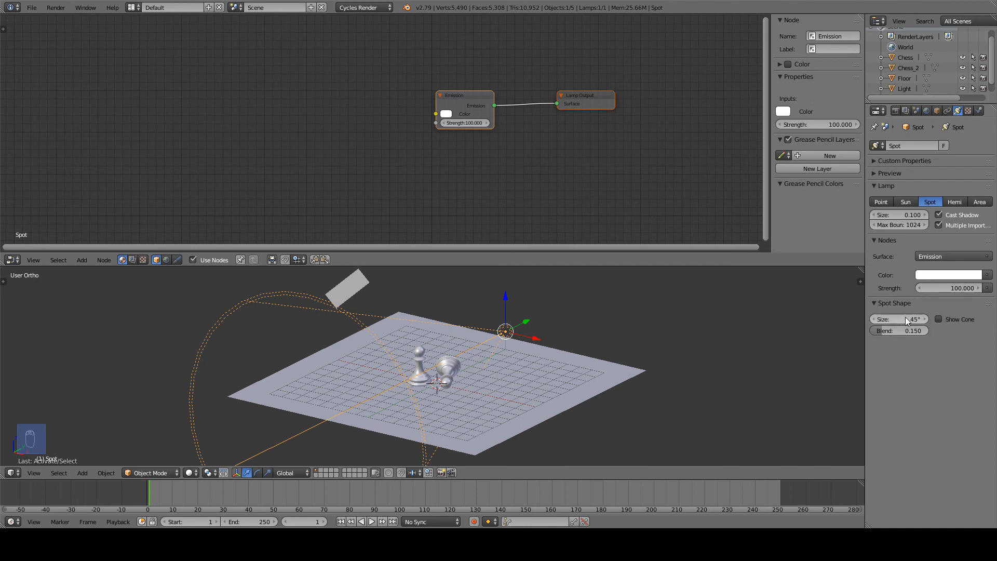
Step: Set the spot shape's size to 59.5° and blend to 0.645, and show the lamp's cone
{"action": "mouse_move", "coordinate": [908, 320]}
{"action": "left_mouse_down"}
{"action": "mouse_move", "coordinate": [872, 321]}
{"action": "mouse_move", "coordinate": [931, 320]}
{"action": "mouse_move", "coordinate": [909, 331]}
{"action": "mouse_move", "coordinate": [932, 331]}
{"action": "mouse_move", "coordinate": [907, 332]}
{"action": "left_mouse_up"}
{"action": "left_click", "coordinate": [939, 320]}
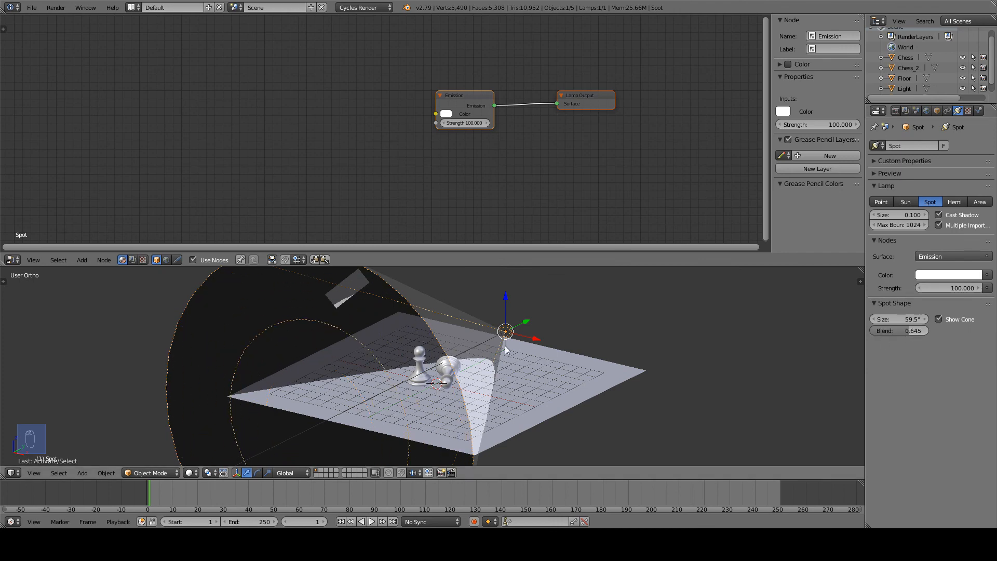
{"action": "middle_click_drag", "start_coordinate": [526, 349], "coordinate": [671, 370]}
{"action": "scroll", "coordinate": [315, 373], "scroll_direction": "up", "scroll_amount": 5}
Step: Show the 3D viewport in Rendered shading and examine how the spot lamp lights the pawns and floor
{"action": "left_click", "coordinate": [189, 473]}
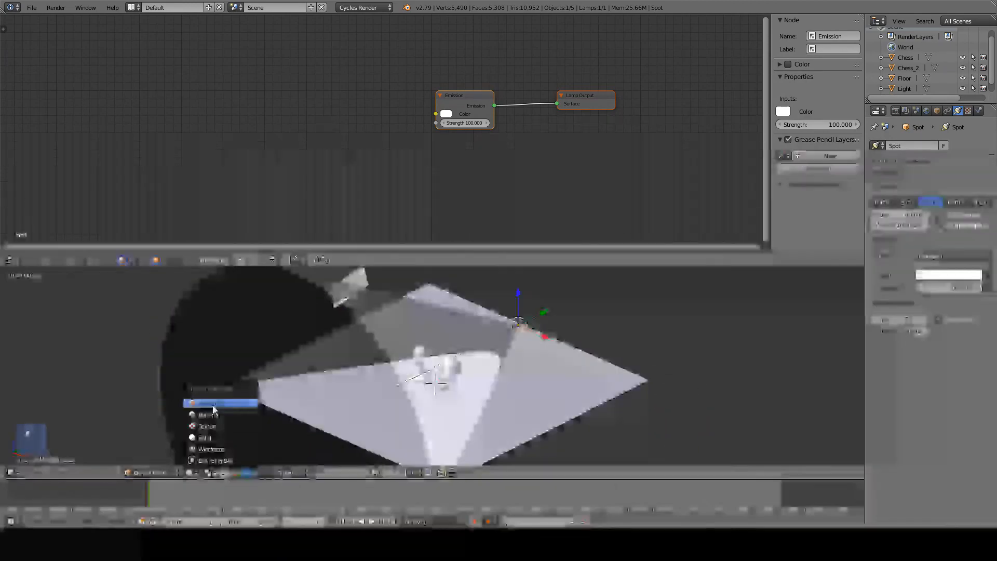
{"action": "left_click", "coordinate": [213, 405]}
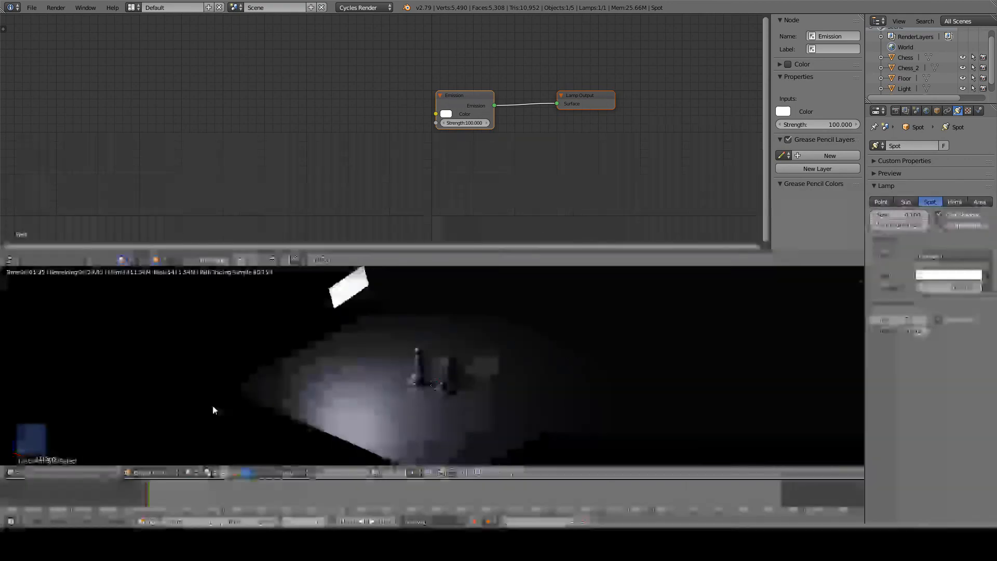
{"action": "scroll", "coordinate": [494, 388], "scroll_direction": "up", "scroll_amount": 5}
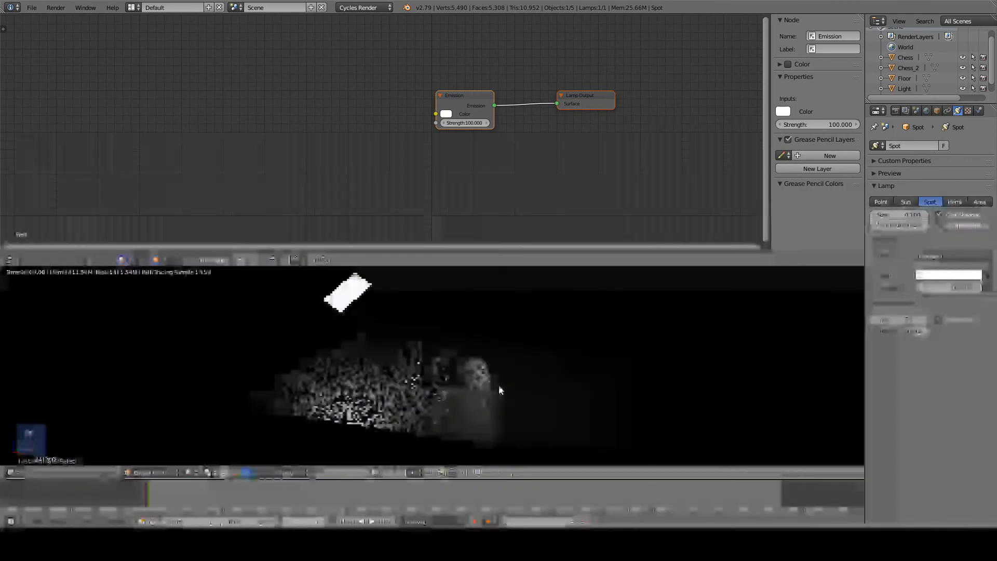
{"action": "middle_click_drag", "start_coordinate": [485, 393], "coordinate": [494, 389]}
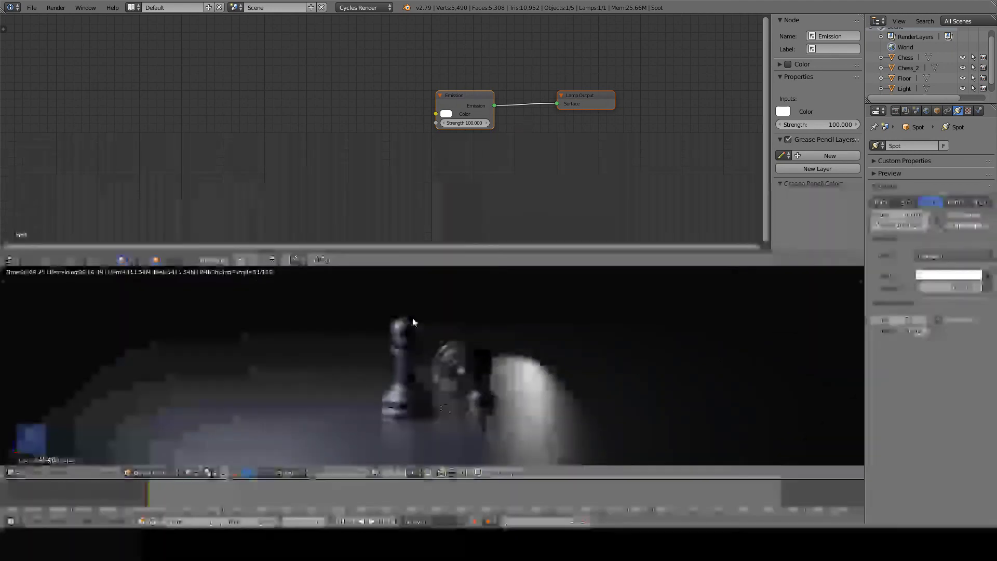
Step: Set the spot lamp's emission strength to 400 and check the lighting around the pawns
{"action": "left_click", "coordinate": [948, 289]}
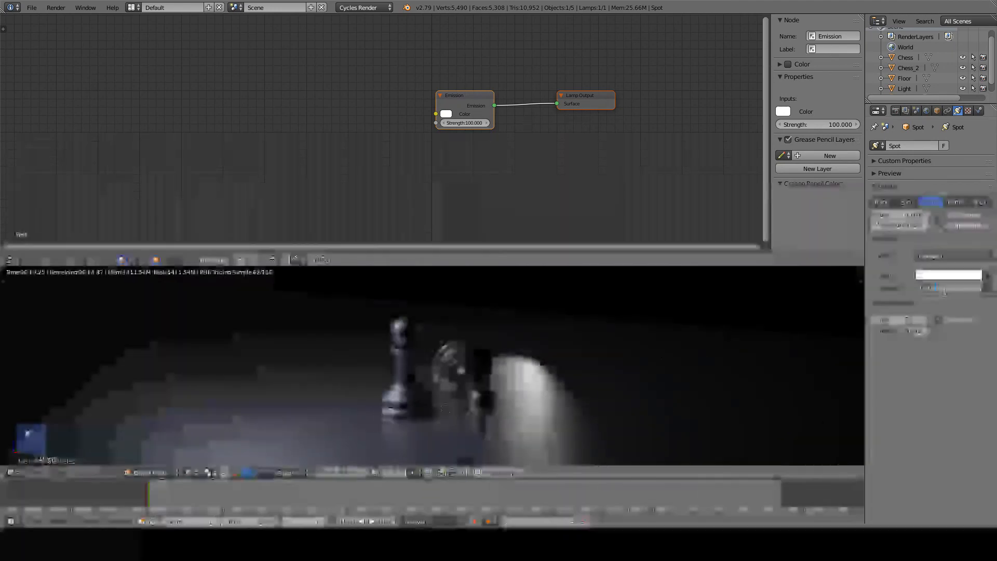
{"action": "type", "text": "400"}
{"action": "key", "text": "Return"}
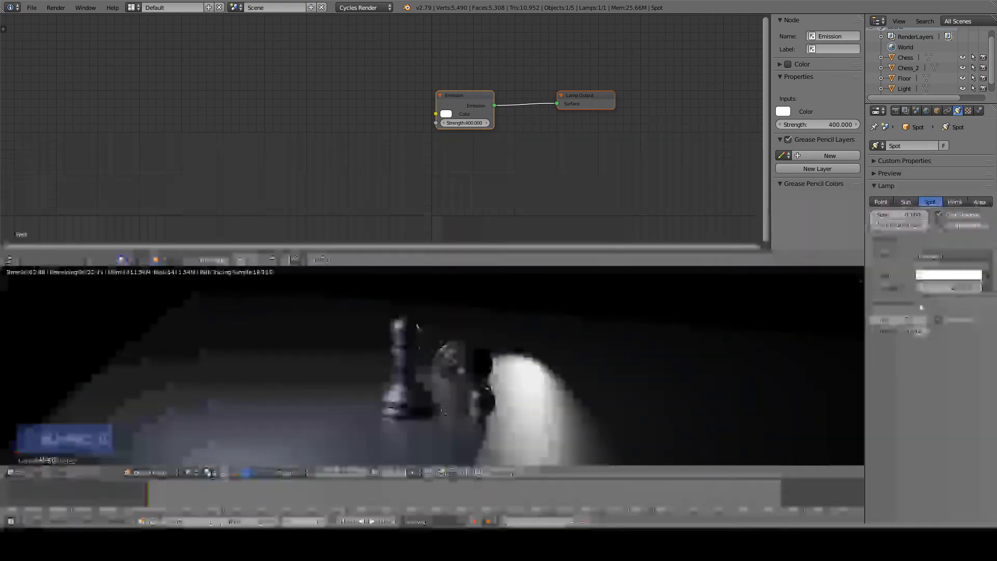
{"action": "scroll", "coordinate": [567, 367], "scroll_direction": "down", "scroll_amount": 6}
{"action": "middle_click_drag", "start_coordinate": [549, 358], "coordinate": [504, 349]}
{"action": "middle_click_drag", "start_coordinate": [610, 423], "coordinate": [613, 391]}
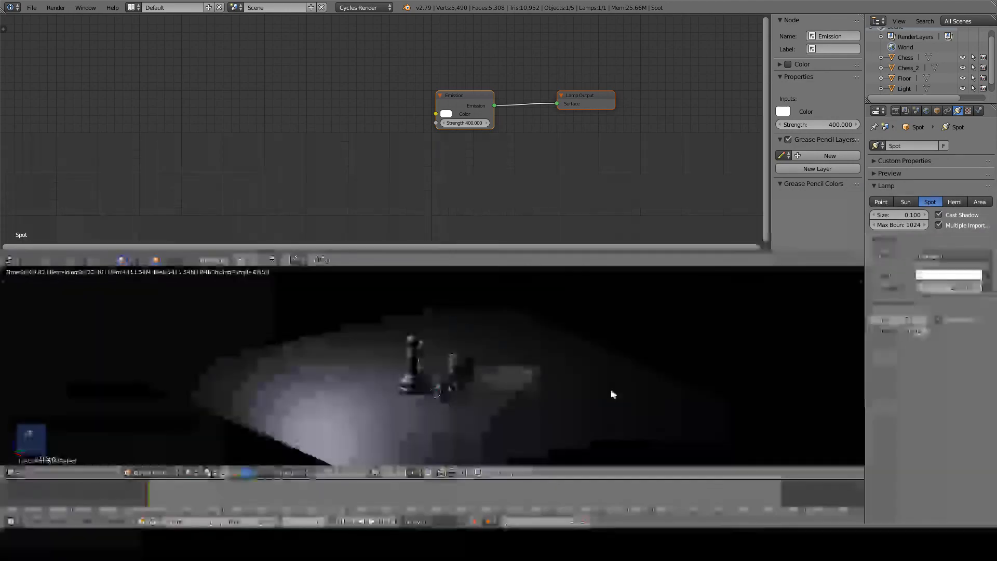
{"action": "middle_click_drag", "start_coordinate": [604, 387], "coordinate": [584, 378]}
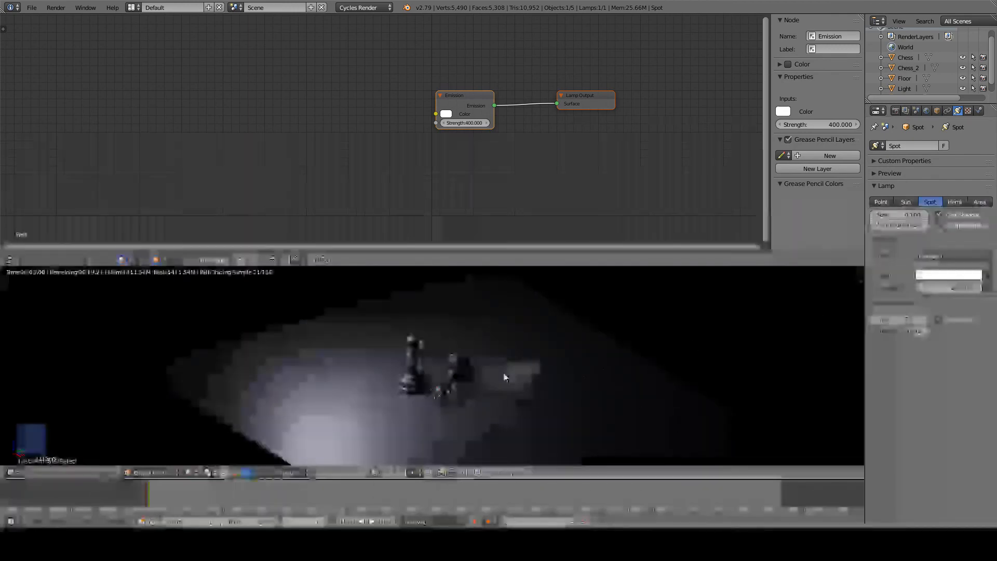
Step: Tint the spot lamp's emission colour light blue, with red at about 0.529, and check the rendered preview
{"action": "left_click", "coordinate": [960, 275]}
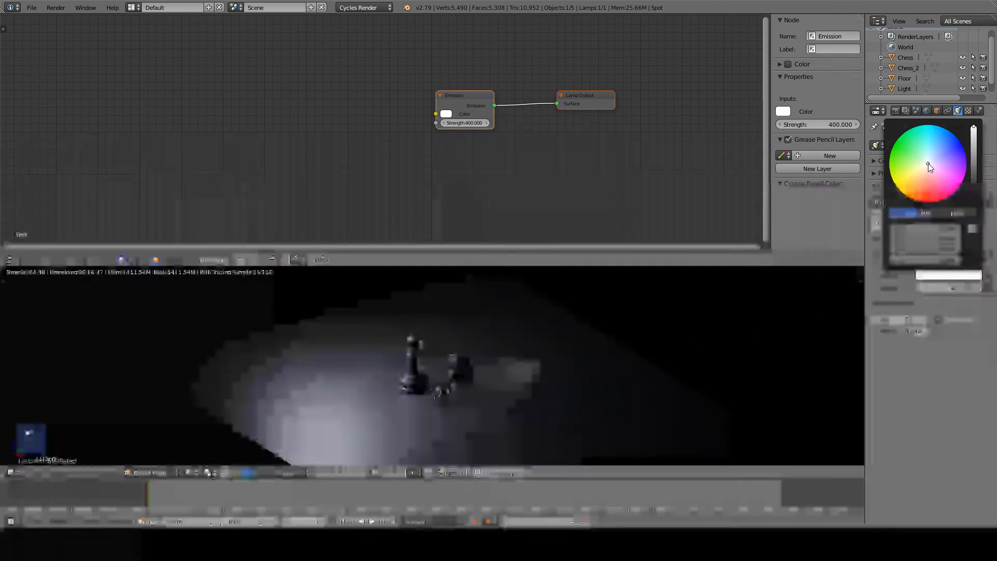
{"action": "mouse_move", "coordinate": [928, 163]}
{"action": "left_mouse_down"}
{"action": "mouse_move", "coordinate": [913, 174]}
{"action": "mouse_move", "coordinate": [936, 158]}
{"action": "left_mouse_up"}
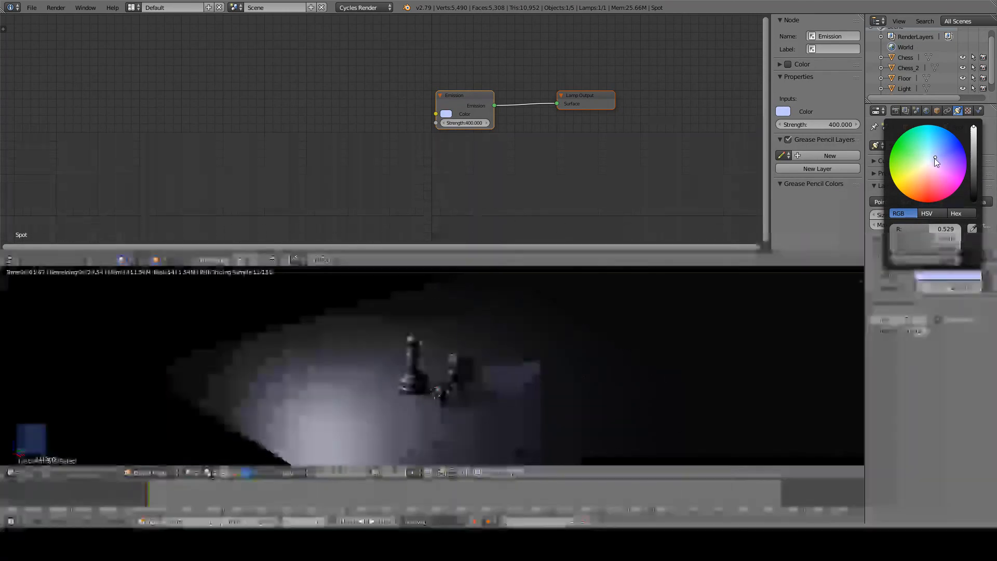
{"action": "middle_click_drag", "start_coordinate": [386, 384], "coordinate": [398, 381]}
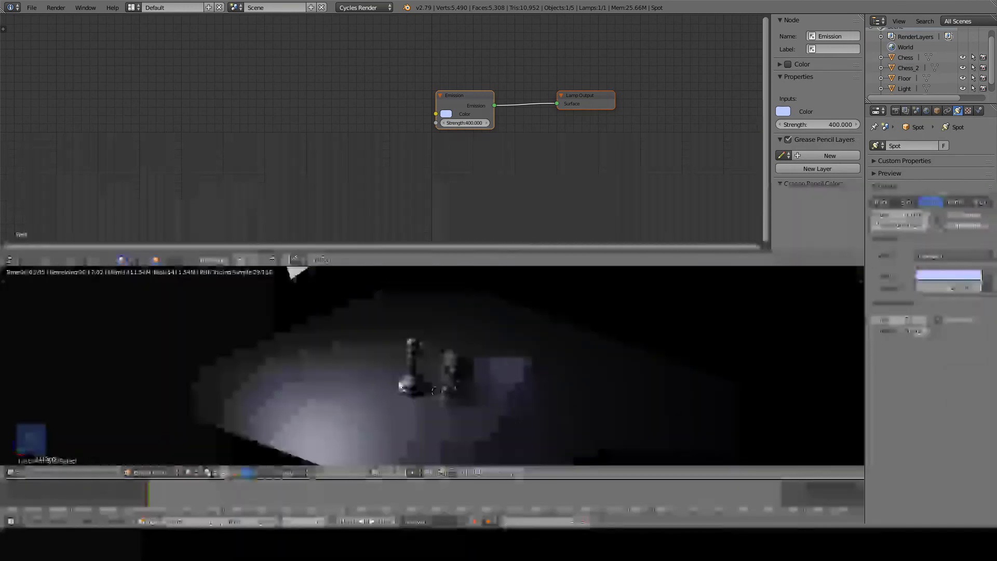
{"action": "middle_click_drag", "start_coordinate": [400, 380], "coordinate": [406, 381]}
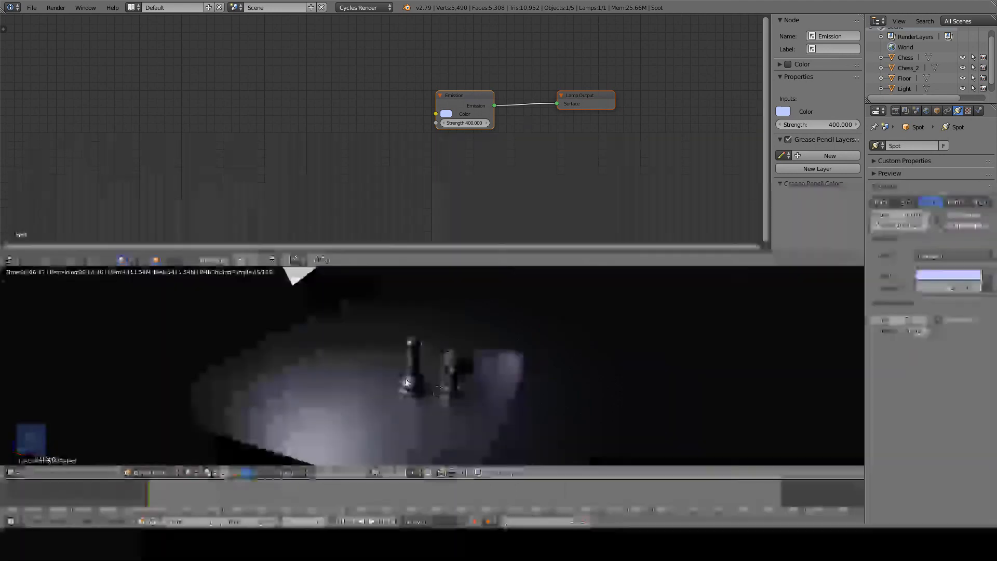
Step: Open the scene's Color Management settings and choose Filmic as the view transform
{"action": "left_click", "coordinate": [918, 111]}
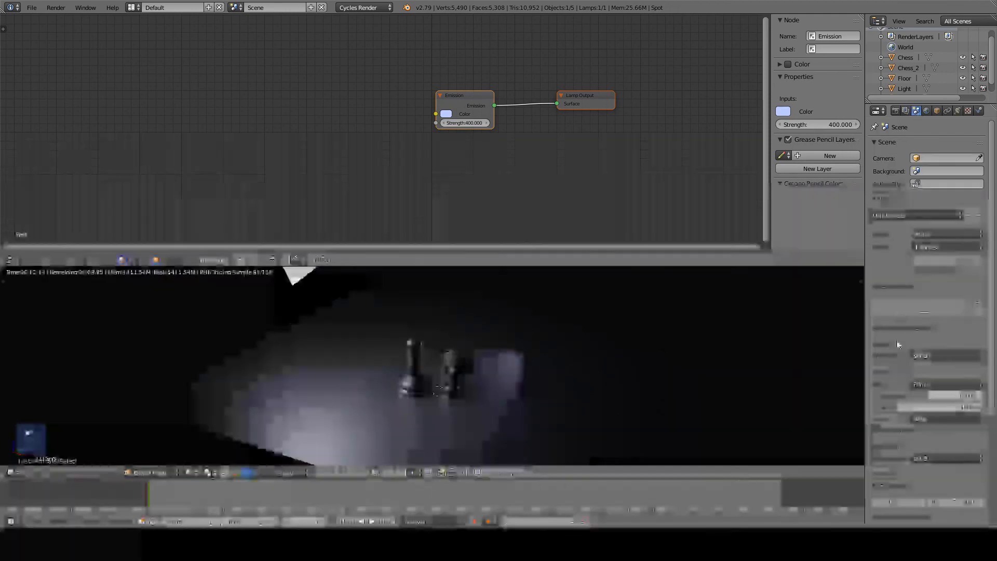
{"action": "scroll", "coordinate": [897, 342], "scroll_direction": "down", "scroll_amount": 4}
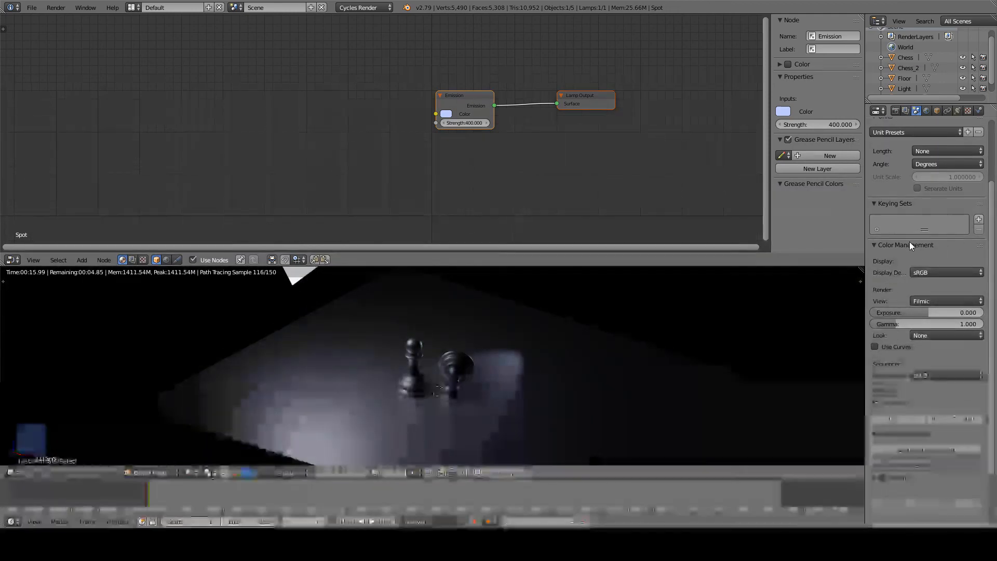
{"action": "left_click", "coordinate": [927, 302]}
{"action": "left_click", "coordinate": [910, 298]}
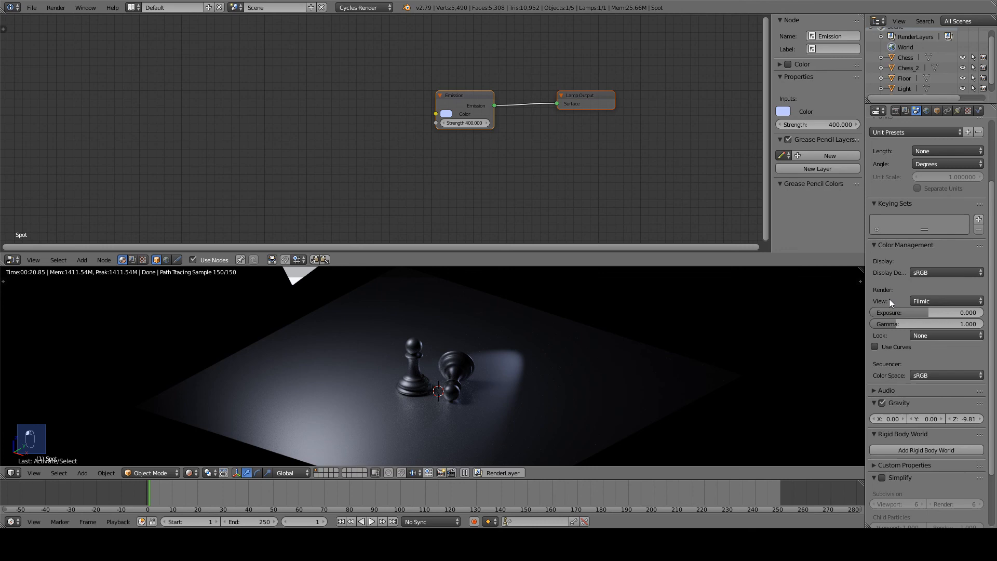
{"action": "left_click", "coordinate": [930, 300]}
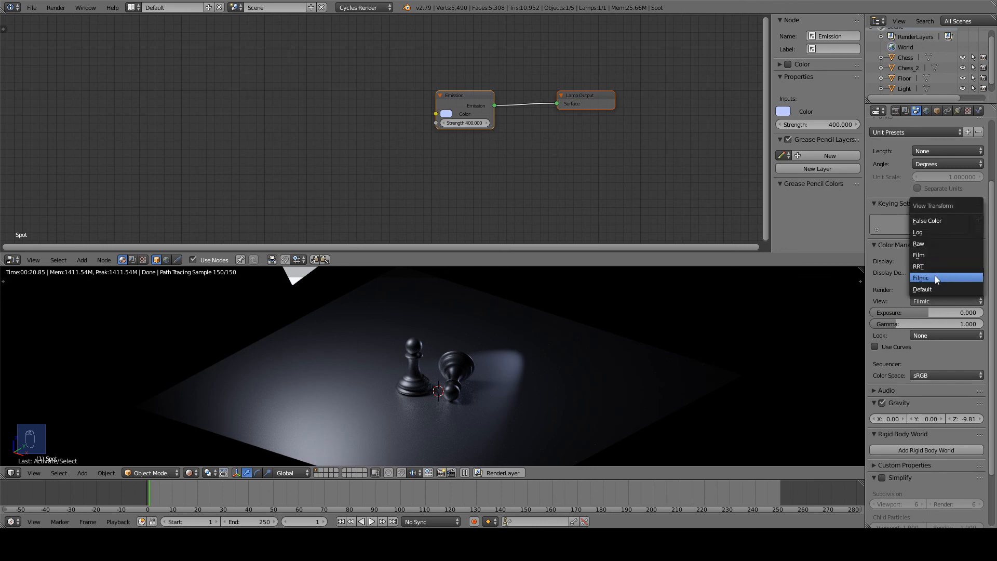
{"action": "left_click", "coordinate": [937, 279]}
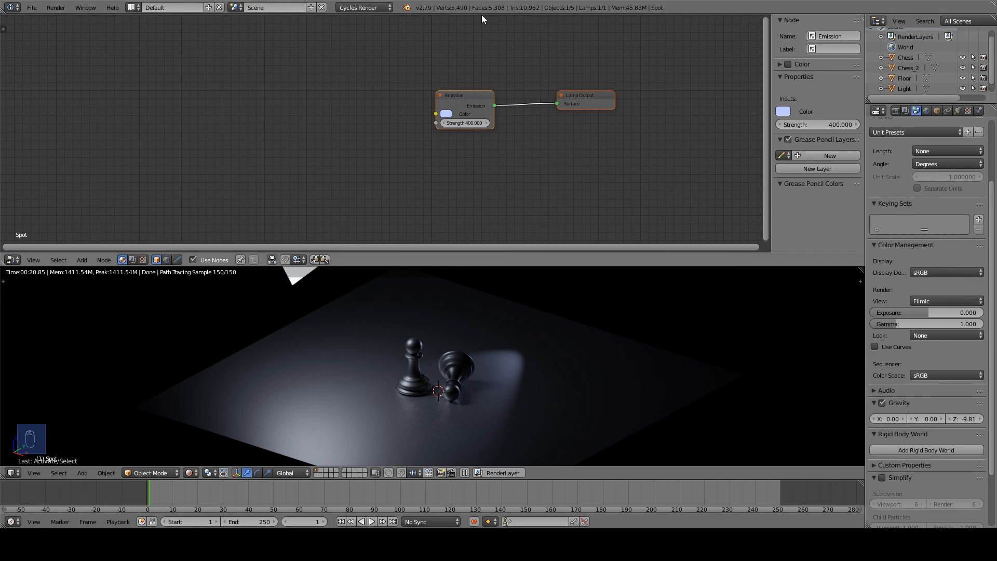
{"action": "left_click", "coordinate": [923, 301]}
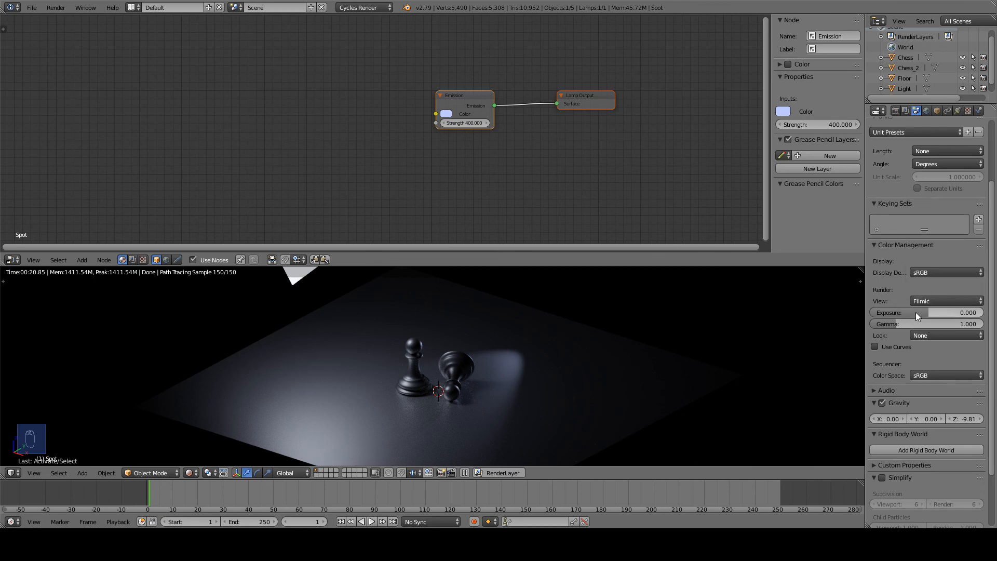
Step: Try a lower exposure, reset it to 0, and set exposure to 1.422 and gamma to 0.834
{"action": "mouse_move", "coordinate": [920, 313]}
{"action": "left_mouse_down"}
{"action": "mouse_move", "coordinate": [937, 313]}
{"action": "mouse_move", "coordinate": [913, 313]}
{"action": "left_mouse_up"}
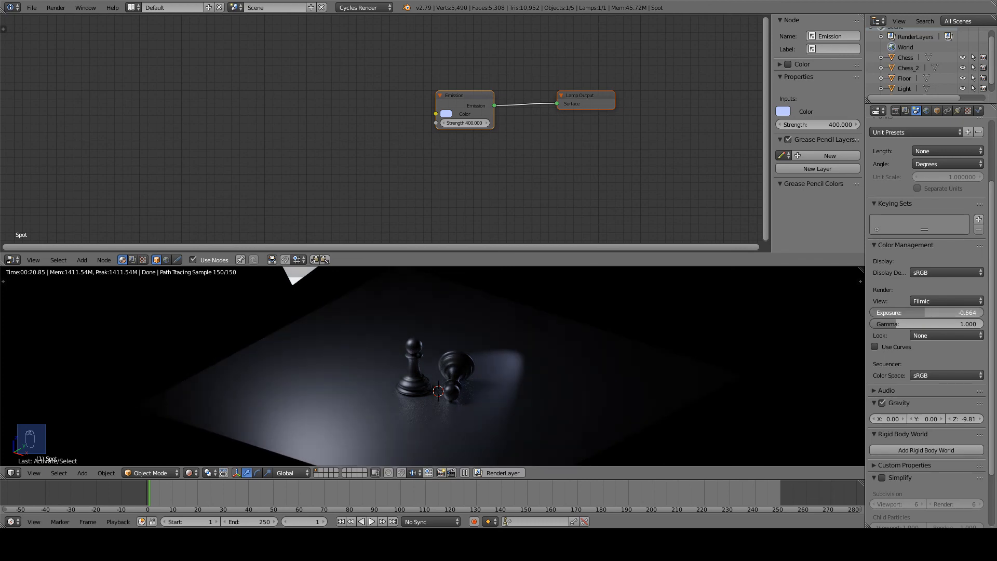
{"action": "left_click", "coordinate": [926, 312]}
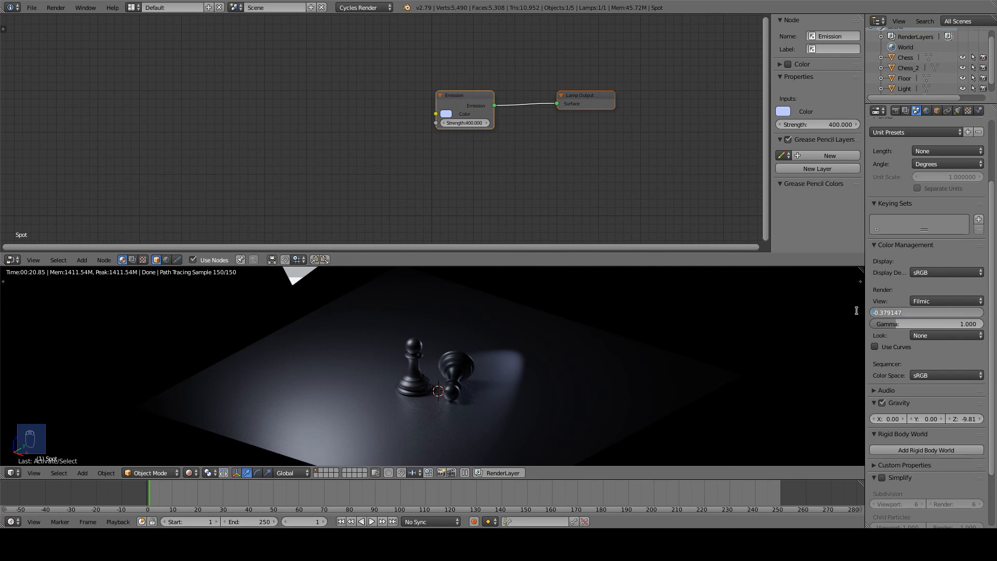
{"action": "type", "text": "0"}
{"action": "key", "text": "Return"}
{"action": "left_click_drag", "start_coordinate": [895, 323], "coordinate": [932, 316]}
Step: Enable curves in Color Management and lower both inner points of the combined curve
{"action": "left_click", "coordinate": [875, 347]}
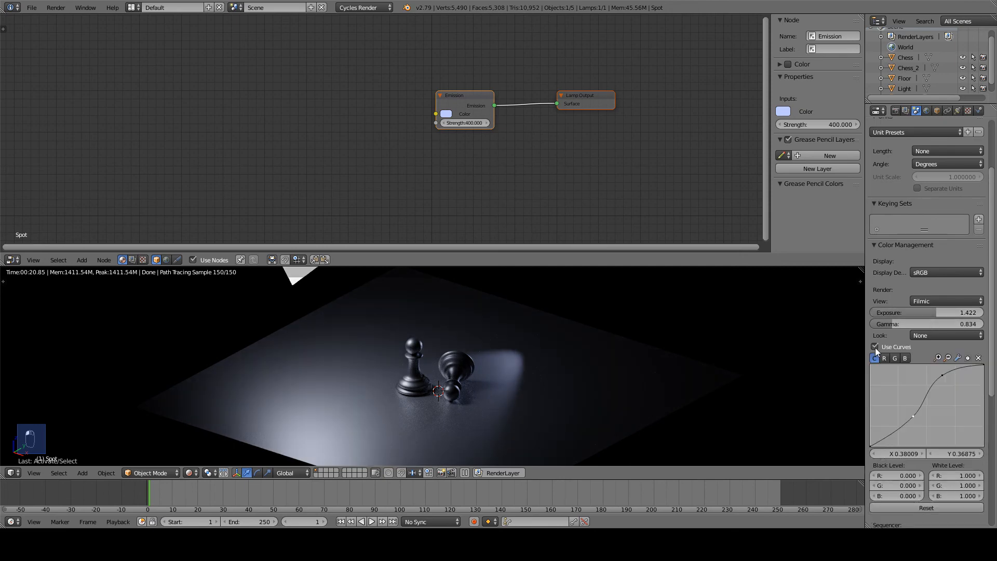
{"action": "scroll", "coordinate": [869, 345], "scroll_direction": "down", "scroll_amount": 2}
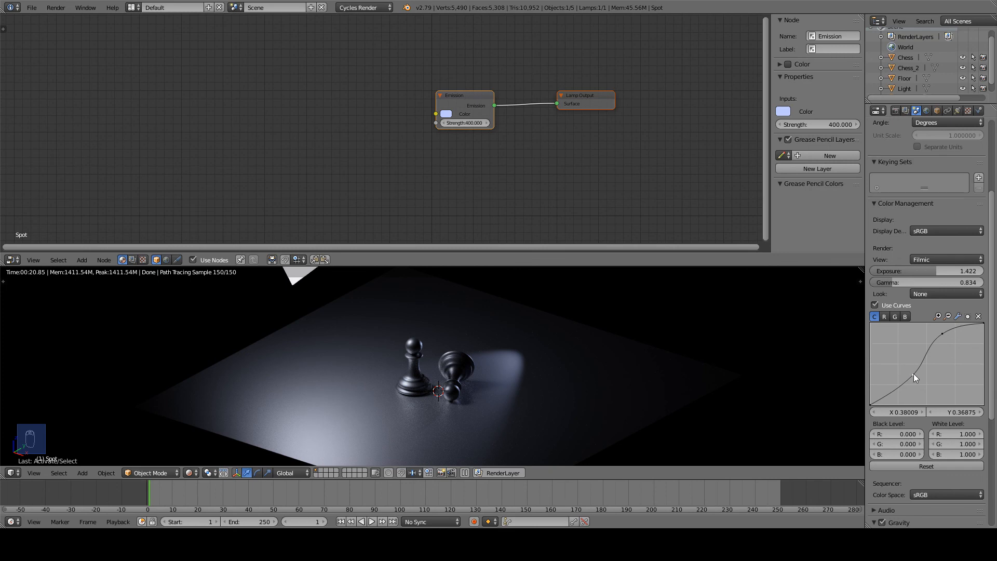
{"action": "left_click_drag", "start_coordinate": [914, 373], "coordinate": [909, 383]}
{"action": "mouse_move", "coordinate": [944, 334]}
{"action": "left_mouse_down"}
{"action": "mouse_move", "coordinate": [926, 334]}
{"action": "mouse_move", "coordinate": [937, 339]}
{"action": "left_mouse_up"}
Step: Raise the blue curve with an upper point at about X 0.683, Y 0.75 and a second point in the shadows
{"action": "left_click", "coordinate": [906, 316]}
{"action": "left_click_drag", "start_coordinate": [952, 353], "coordinate": [949, 344]}
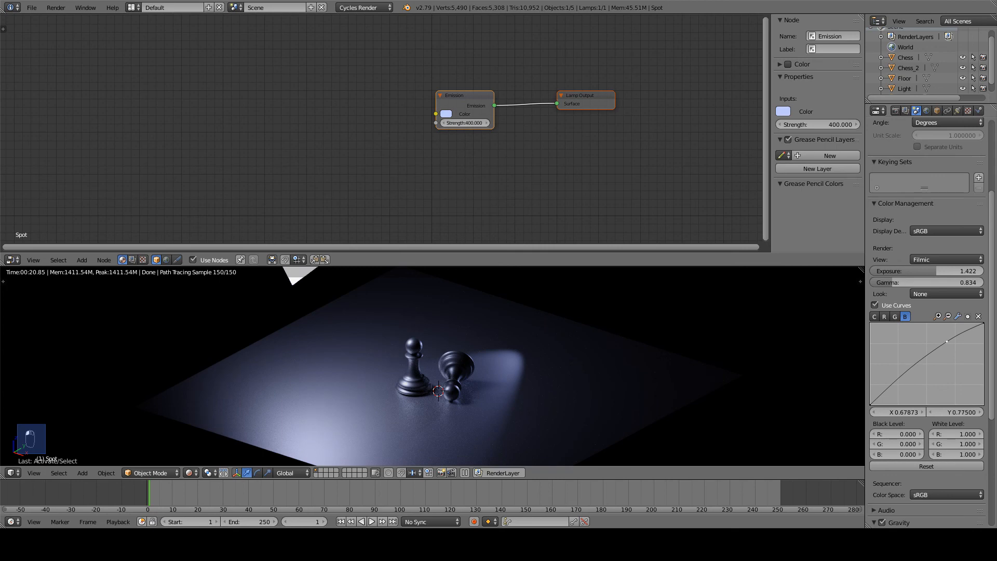
{"action": "left_click_drag", "start_coordinate": [947, 341], "coordinate": [948, 344]}
{"action": "mouse_move", "coordinate": [908, 373]}
{"action": "left_mouse_down"}
{"action": "mouse_move", "coordinate": [897, 392]}
{"action": "mouse_move", "coordinate": [904, 374]}
{"action": "left_mouse_up"}
{"action": "left_click", "coordinate": [948, 343]}
{"action": "scroll", "coordinate": [167, 353], "scroll_direction": "down", "scroll_amount": 4}
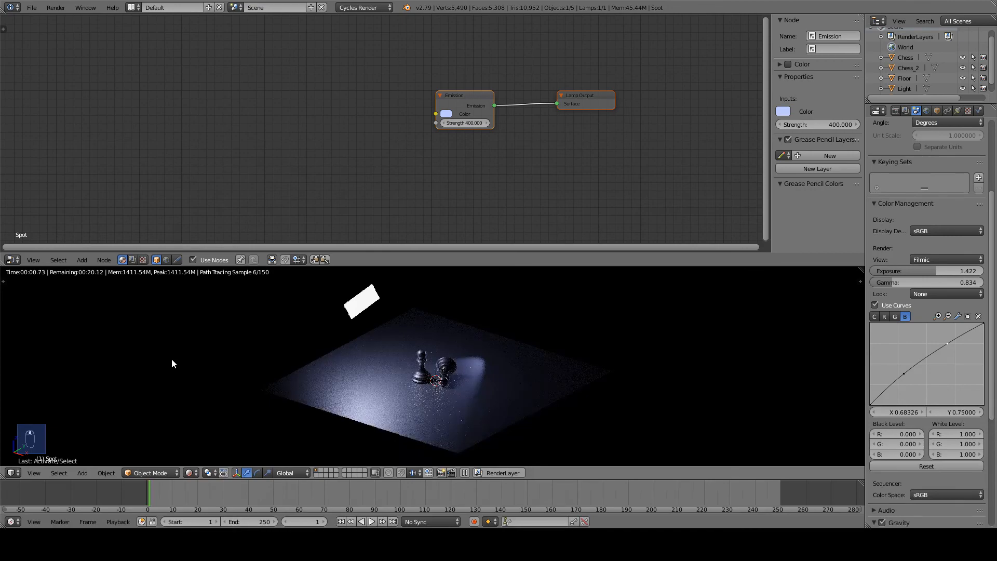
{"action": "scroll", "coordinate": [172, 364], "scroll_direction": "up", "scroll_amount": 6}
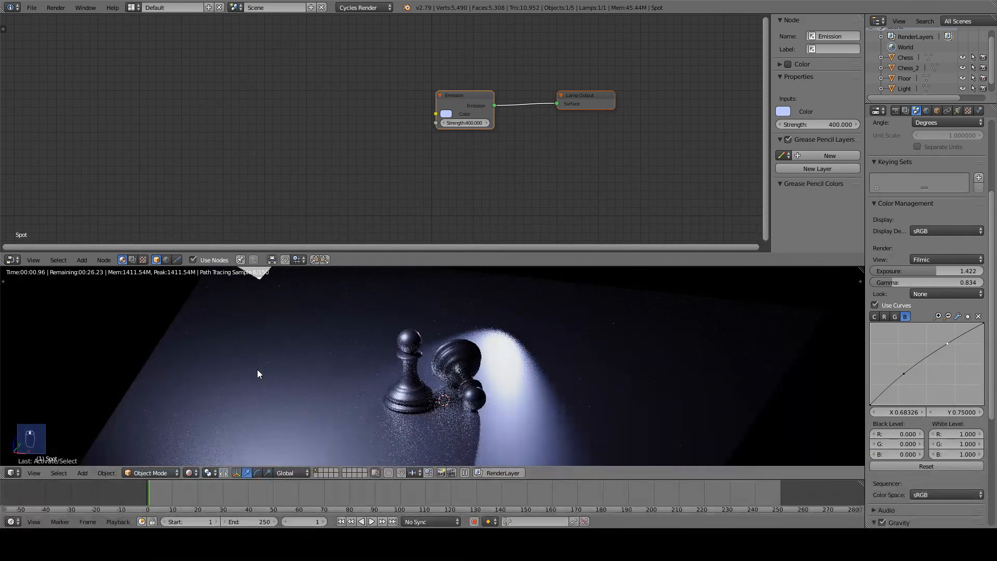
Step: Return the viewport to Solid shading and merge the node editor area into the 3D viewport
{"action": "left_click", "coordinate": [189, 473]}
{"action": "left_click", "coordinate": [206, 438]}
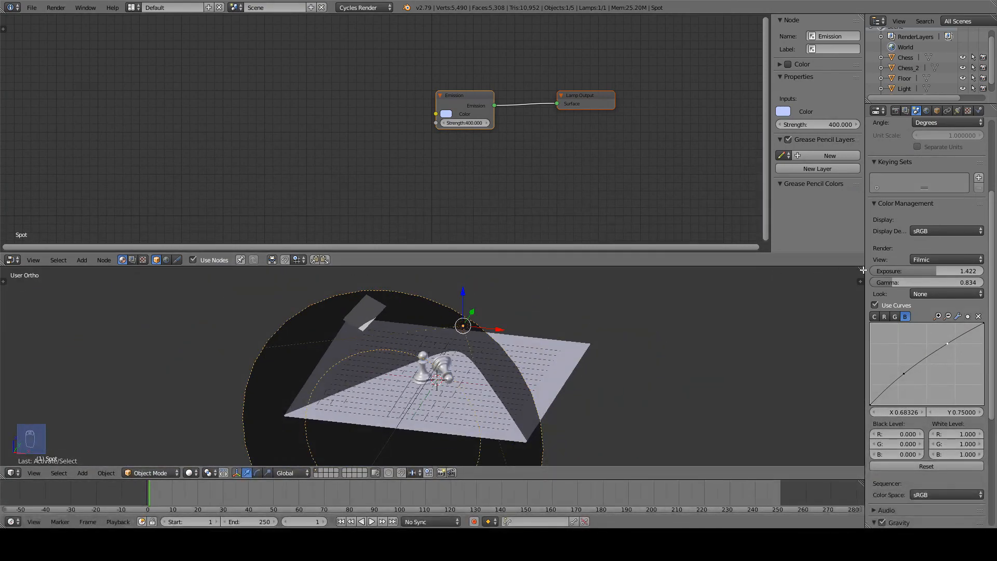
{"action": "left_click_drag", "start_coordinate": [863, 271], "coordinate": [746, 171]}
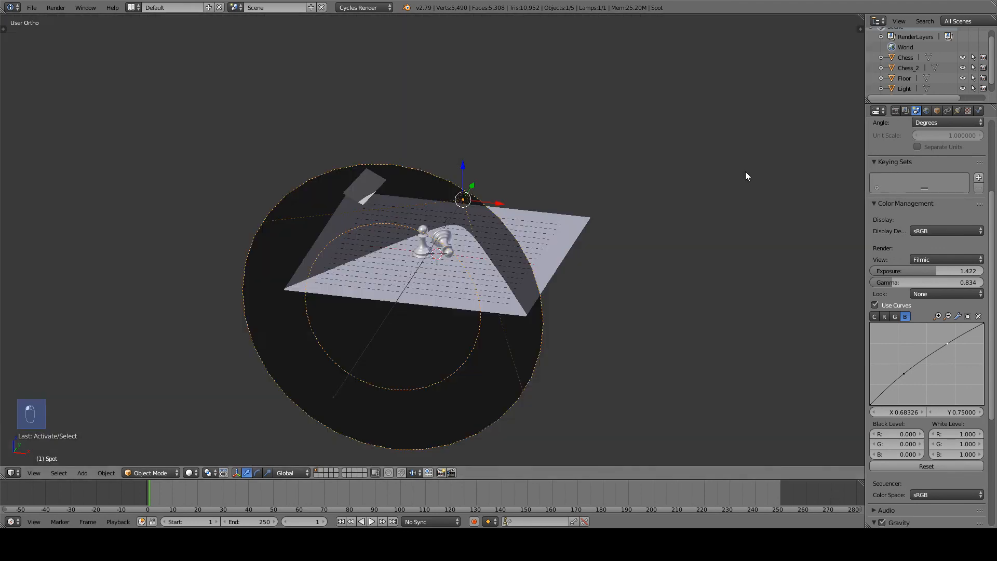
Step: Deselect the spot lamp and add a camera at the 3D cursor between the pawns
{"action": "middle_click_drag", "start_coordinate": [729, 165], "coordinate": [681, 162]}
{"action": "key", "text": "a"}
{"action": "scroll", "coordinate": [675, 163], "scroll_direction": "up", "scroll_amount": 1}
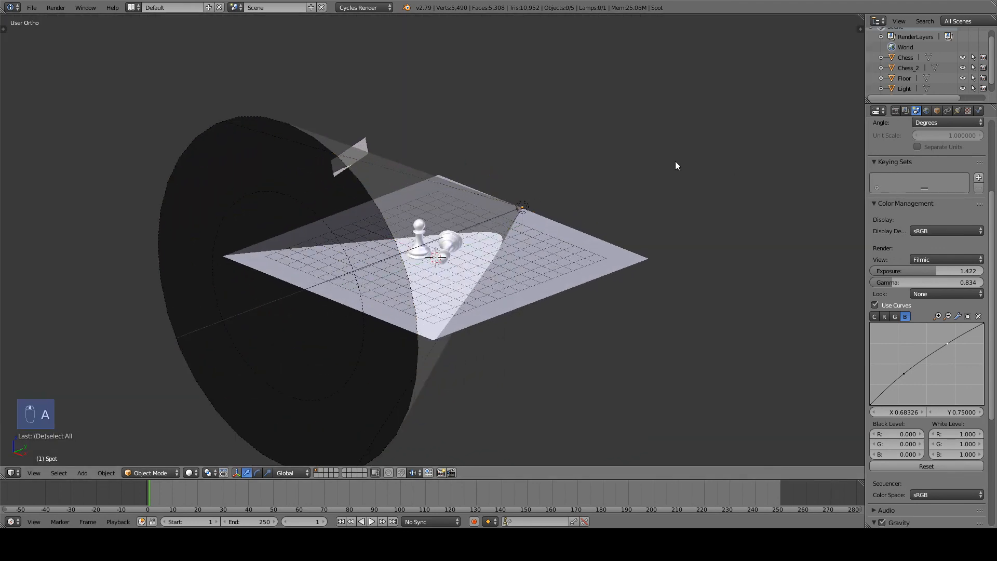
{"action": "key", "text": "shift+a"}
{"action": "mouse_move", "coordinate": [674, 165]}
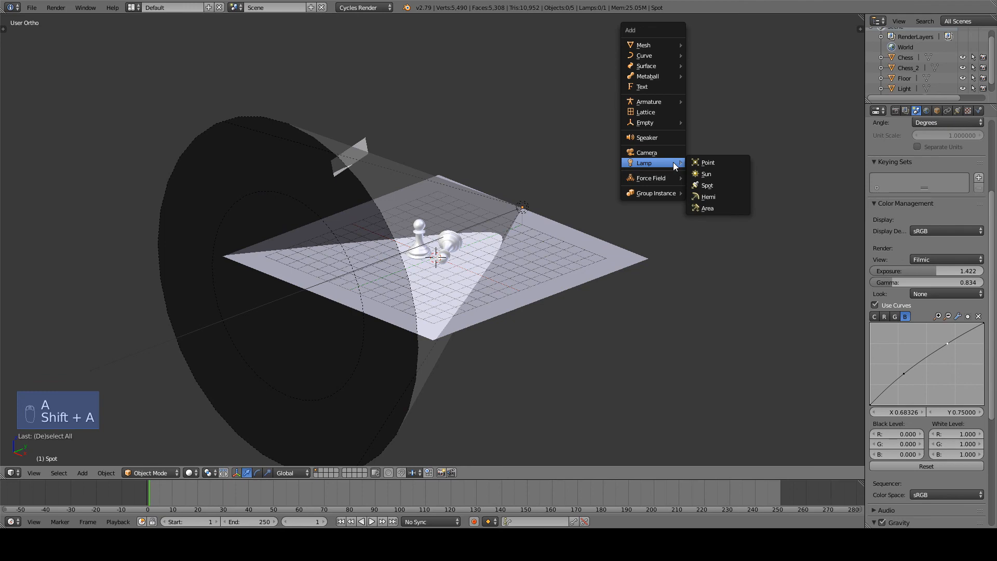
{"action": "left_click", "coordinate": [669, 152]}
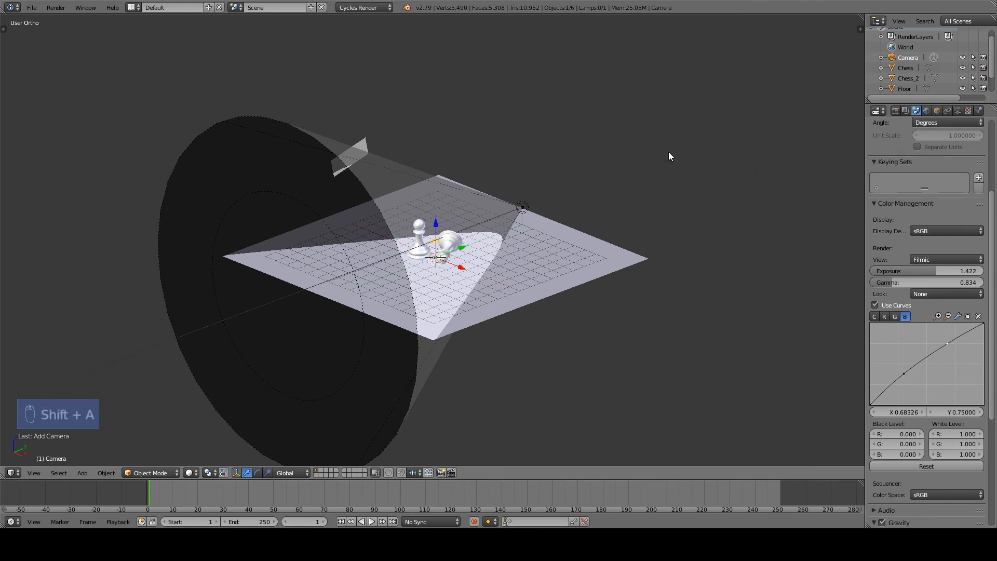
{"action": "scroll", "coordinate": [637, 150], "scroll_direction": "up", "scroll_amount": 3}
{"action": "key", "text": "a"}
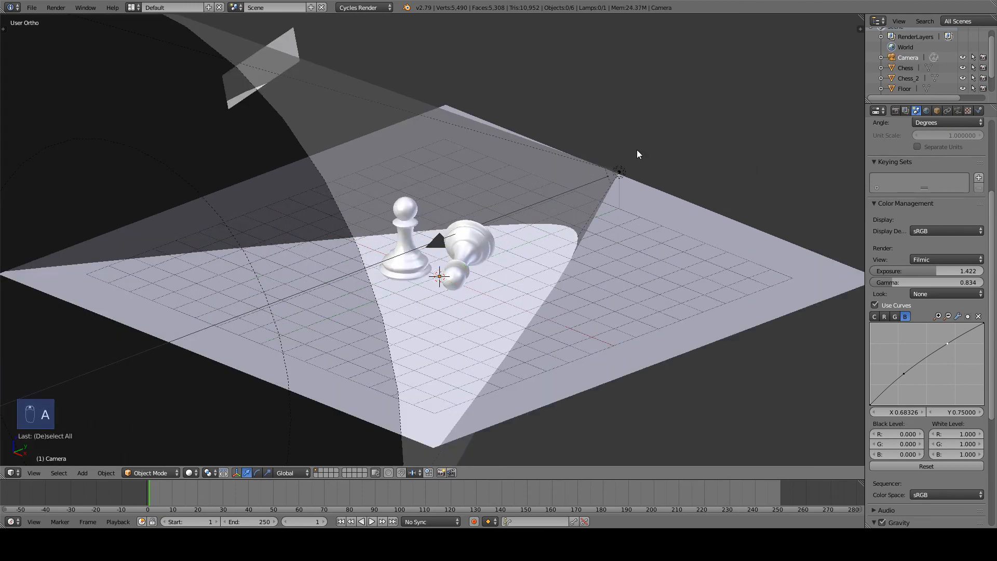
Step: Switch the viewport to perspective projection with both pawns in view
{"action": "middle_click_drag", "start_coordinate": [419, 272], "coordinate": [503, 272]}
{"action": "key", "text": "a"}
{"action": "key", "text": "a"}
{"action": "key", "text": "a"}
{"action": "scroll", "coordinate": [442, 290], "scroll_direction": "up", "scroll_amount": 2}
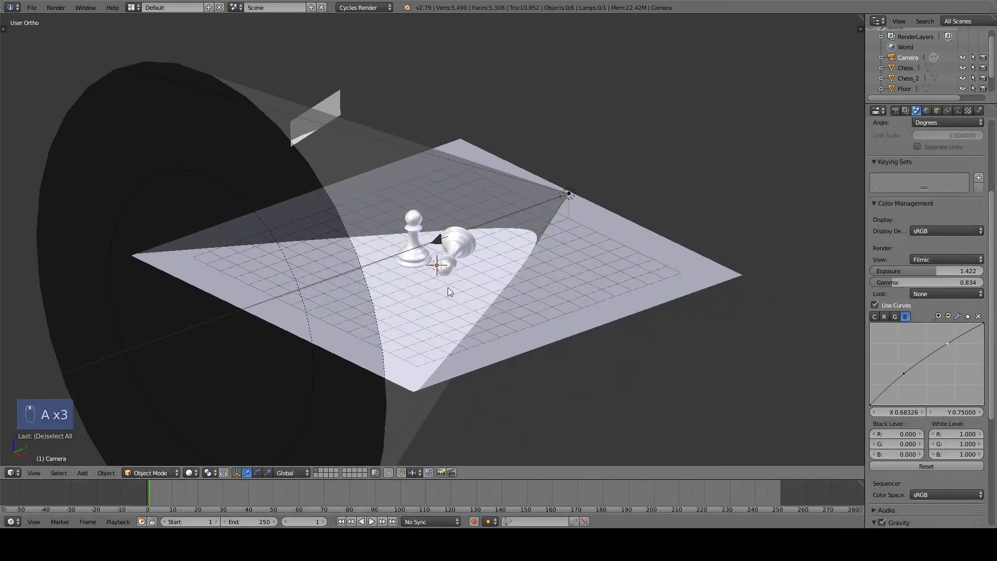
{"action": "mouse_move", "coordinate": [448, 289]}
{"action": "middle_mouse_down"}
{"action": "mouse_move", "coordinate": [476, 280]}
{"action": "mouse_move", "coordinate": [460, 275]}
{"action": "mouse_move", "coordinate": [456, 285]}
{"action": "mouse_move", "coordinate": [479, 305]}
{"action": "mouse_move", "coordinate": [451, 299]}
{"action": "middle_mouse_up"}
{"action": "key", "text": "KP_5"}
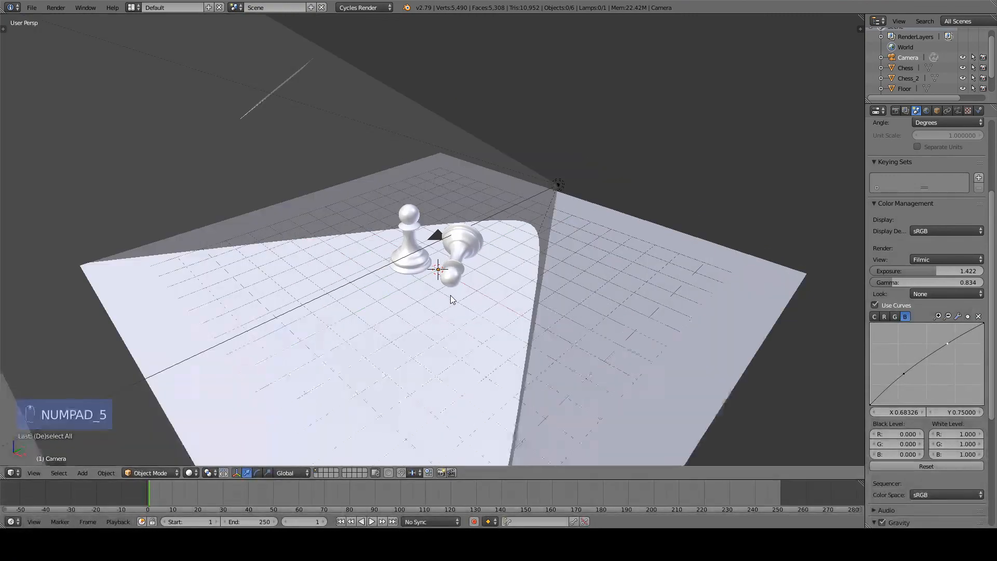
Step: Scale up the floor plane so it extends well beyond the pawns, and deselect it
{"action": "scroll", "coordinate": [452, 302], "scroll_direction": "up", "scroll_amount": 3}
{"action": "middle_click_drag", "start_coordinate": [454, 311], "coordinate": [464, 330]}
{"action": "right_click", "coordinate": [464, 330]}
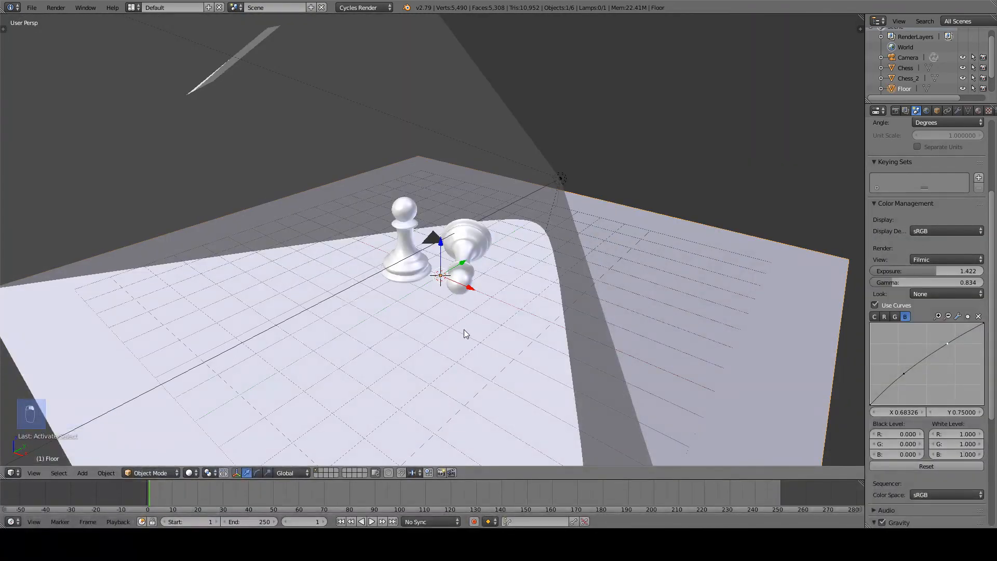
{"action": "key", "text": "s"}
{"action": "left_click", "coordinate": [601, 383]}
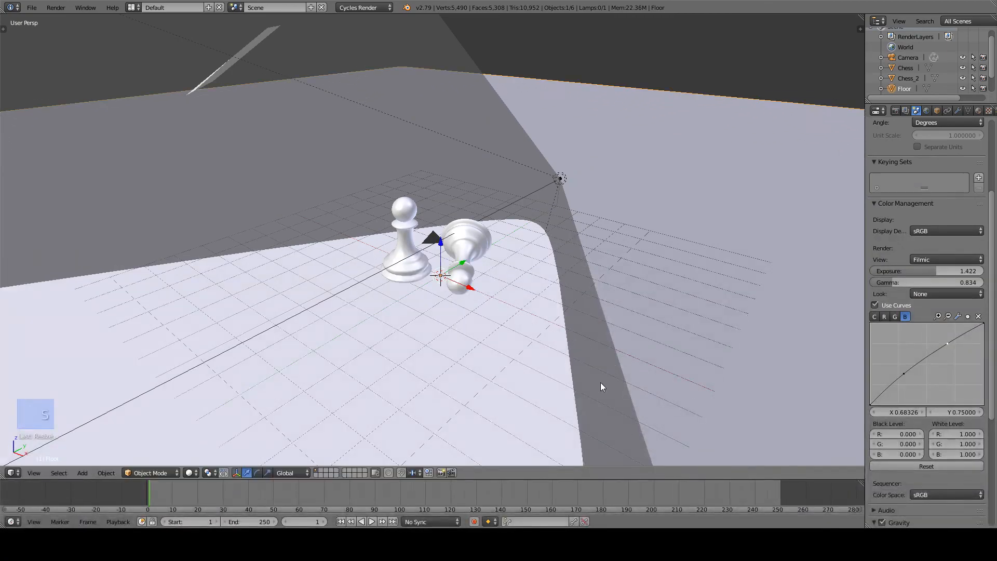
{"action": "key", "text": "a"}
Step: Align the camera to the current view and shift it slightly downward so the pawns sit higher in the frame
{"action": "middle_click_drag", "start_coordinate": [468, 351], "coordinate": [467, 355]}
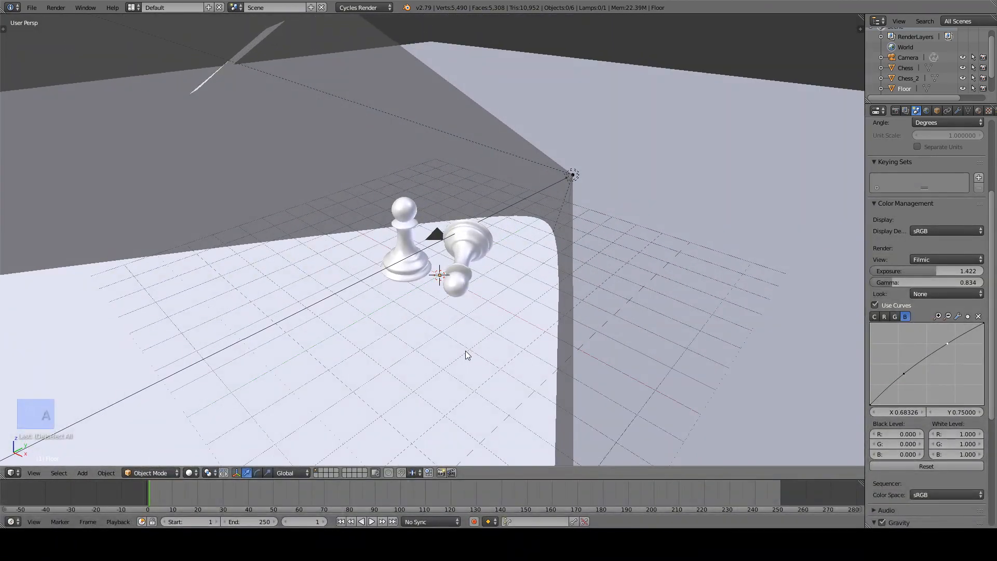
{"action": "key", "text": "ctrl+alt+KP_0"}
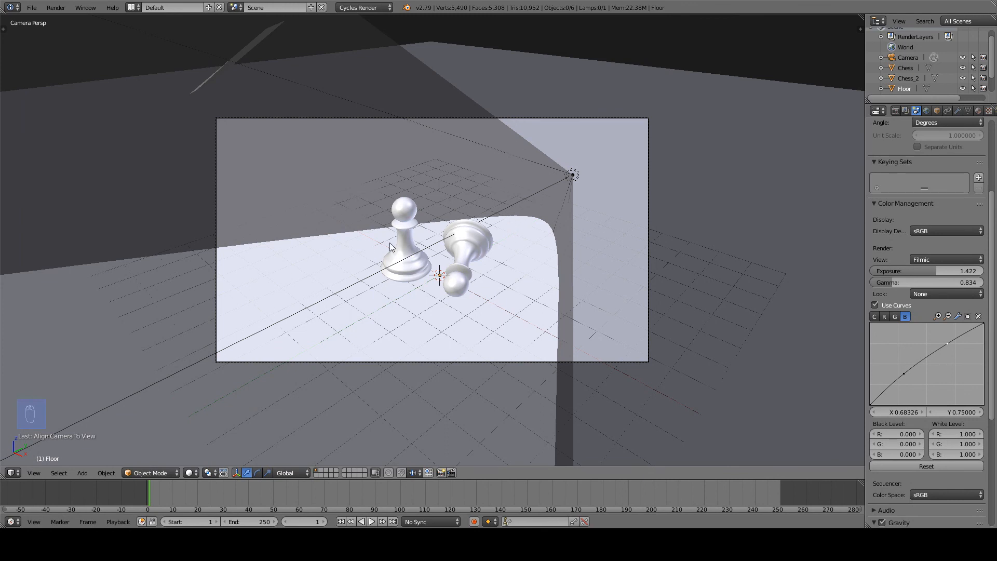
{"action": "right_click", "coordinate": [648, 136]}
{"action": "key", "text": "g"}
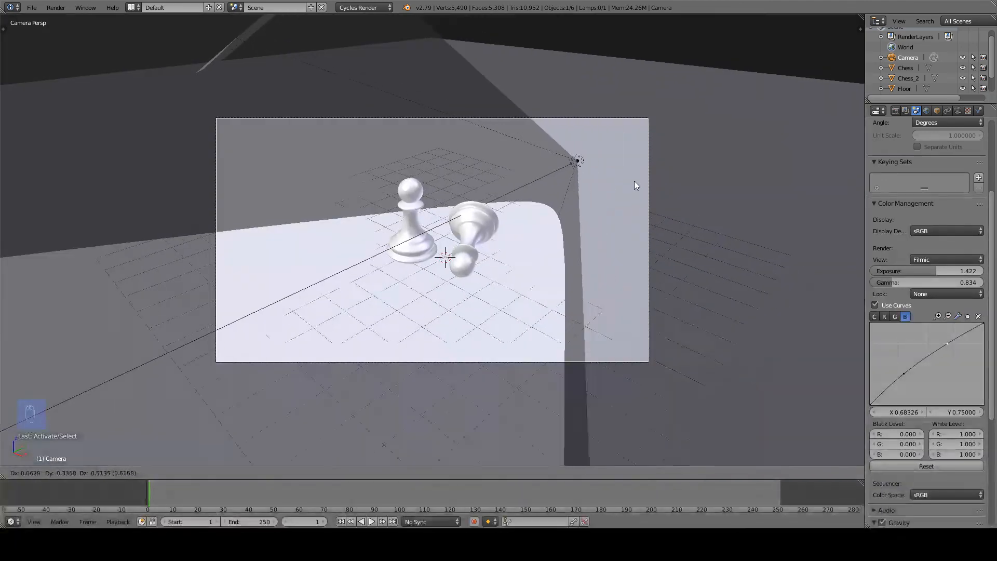
{"action": "left_click", "coordinate": [651, 177]}
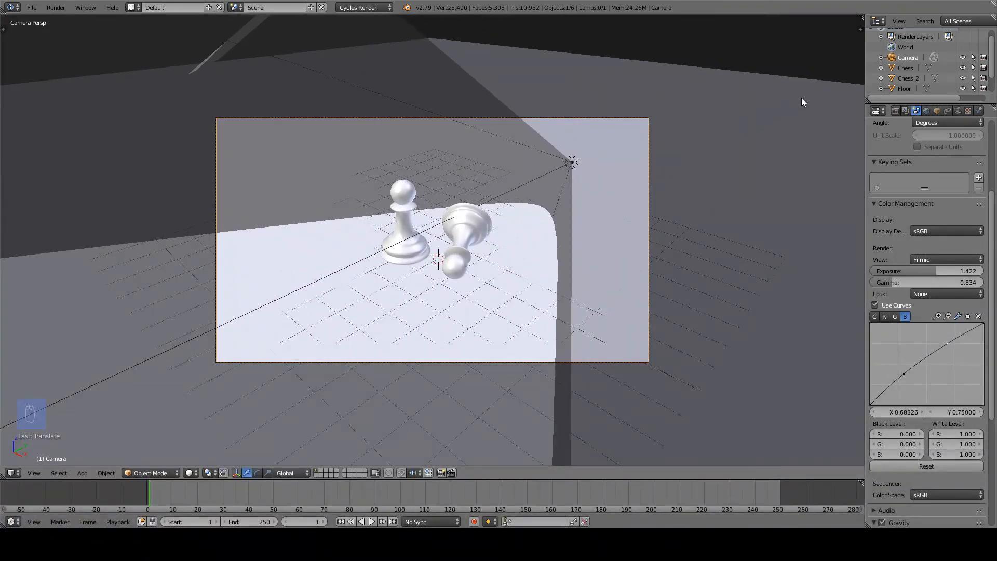
Step: Set the render samples to 20, raise them to 30, and render a test image from the camera
{"action": "left_click", "coordinate": [896, 111]}
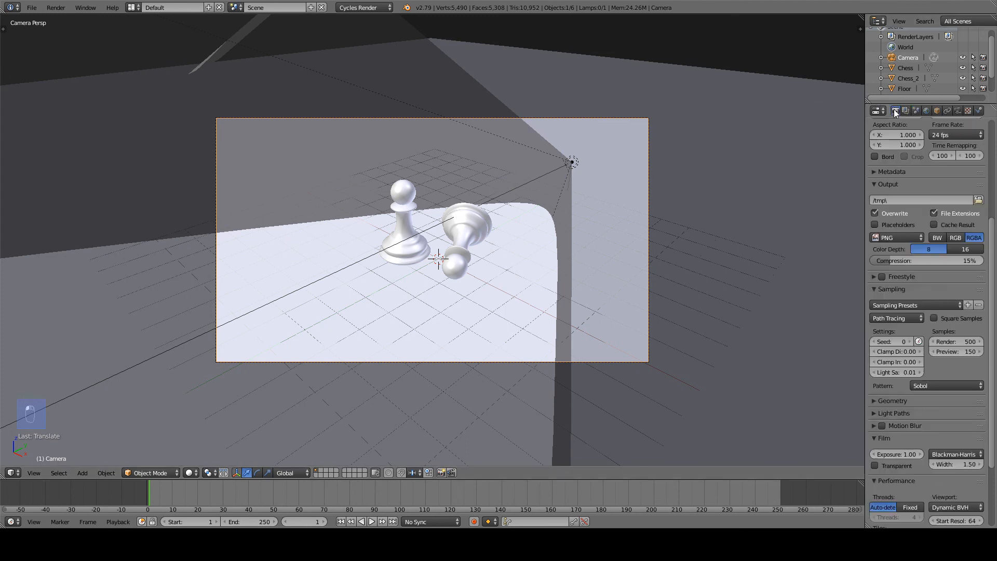
{"action": "scroll", "coordinate": [916, 278], "scroll_direction": "down", "scroll_amount": 5}
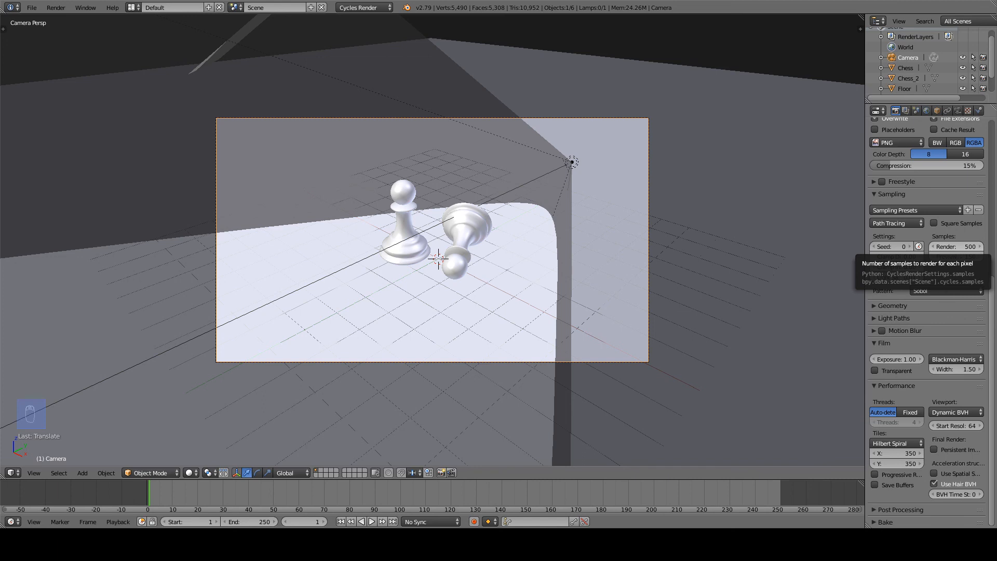
{"action": "left_click", "coordinate": [958, 248]}
{"action": "type", "text": "20"}
{"action": "key", "text": "Return"}
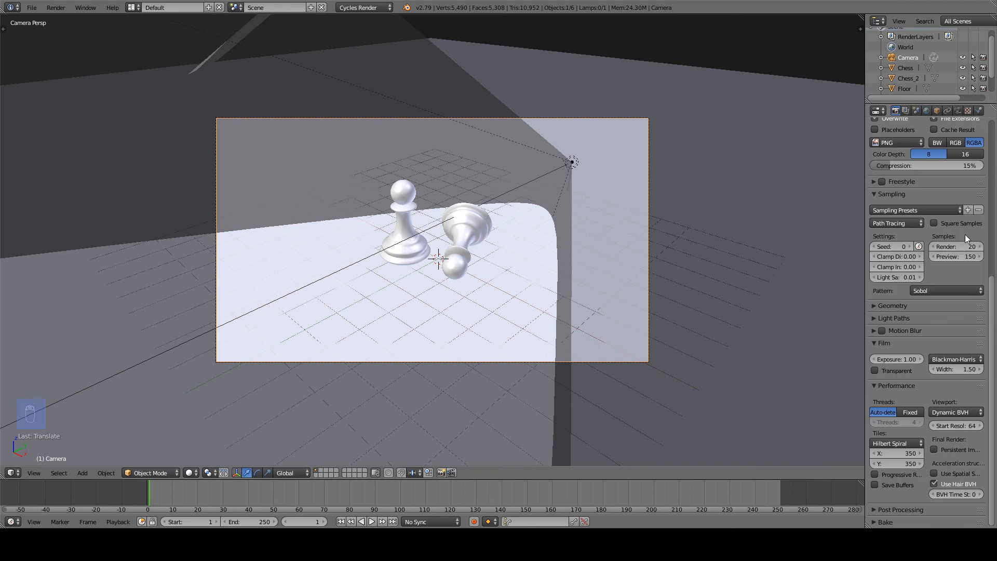
{"action": "left_click", "coordinate": [961, 248]}
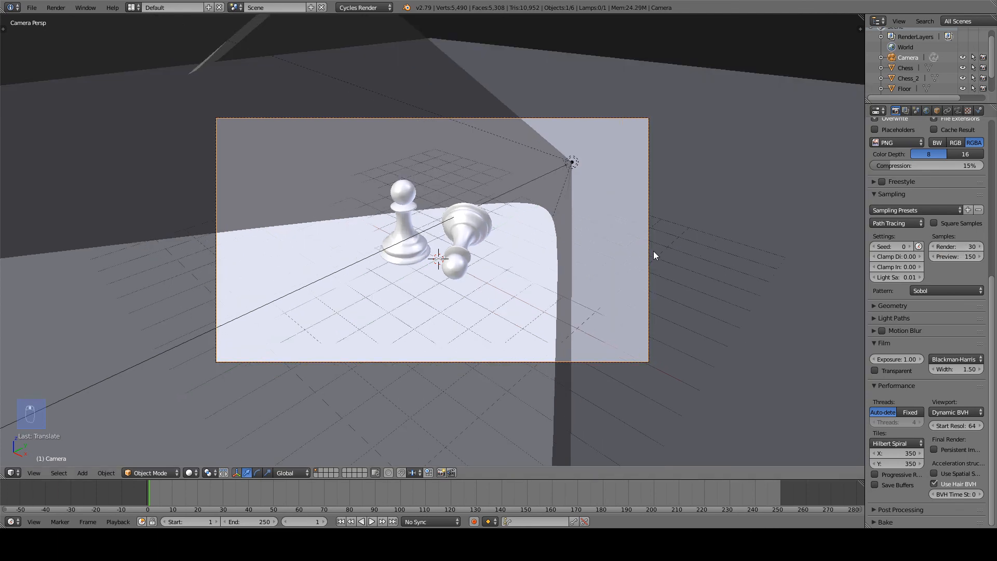
{"action": "key", "text": "F12"}
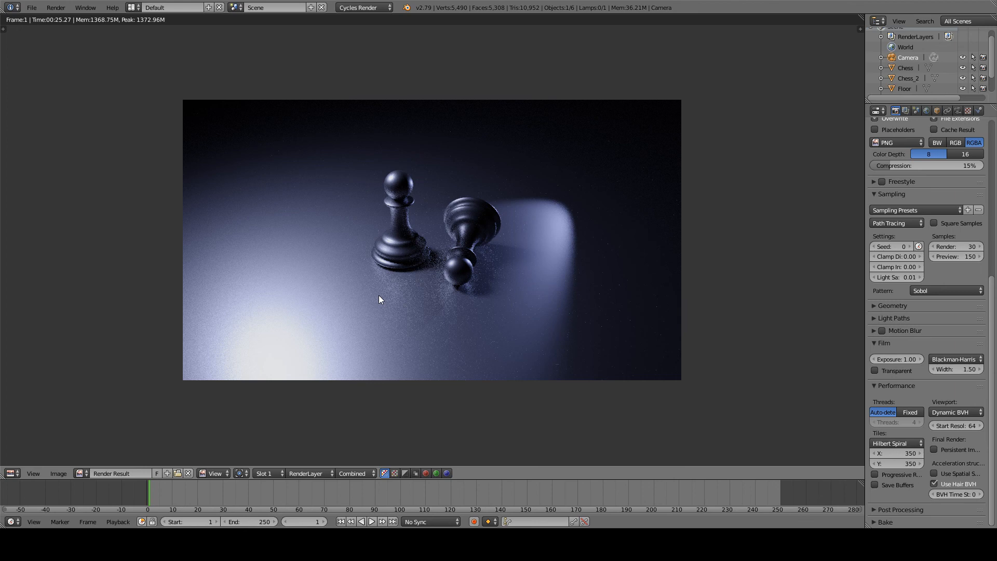
Step: Examine the pawns and lighting in the test render at several zoom levels and close the render
{"action": "mouse_move", "coordinate": [439, 258]}
{"action": "middle_mouse_down"}
{"action": "mouse_move", "coordinate": [379, 276]}
{"action": "mouse_move", "coordinate": [451, 263]}
{"action": "middle_mouse_up"}
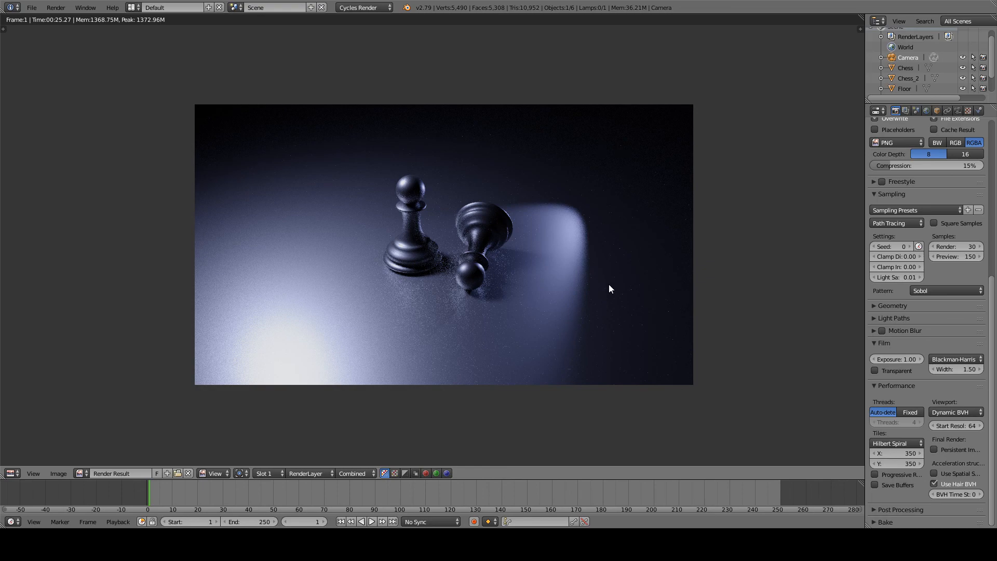
{"action": "middle_click_drag", "start_coordinate": [364, 314], "coordinate": [337, 310]}
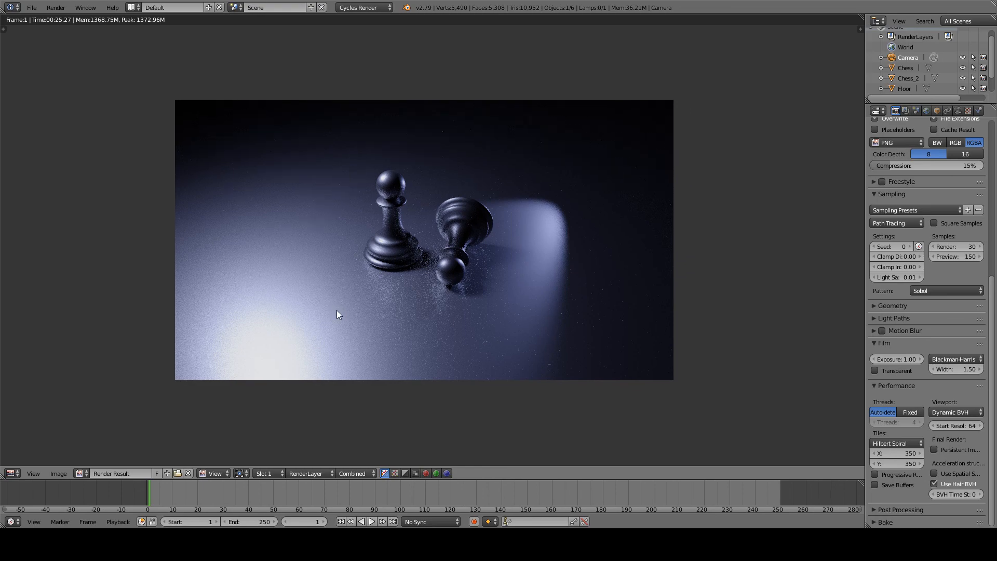
{"action": "scroll", "coordinate": [338, 308], "scroll_direction": "down", "scroll_amount": 7}
{"action": "scroll", "coordinate": [337, 308], "scroll_direction": "up", "scroll_amount": 8}
{"action": "scroll", "coordinate": [337, 308], "scroll_direction": "up", "scroll_amount": 8}
{"action": "scroll", "coordinate": [338, 308], "scroll_direction": "down", "scroll_amount": 12}
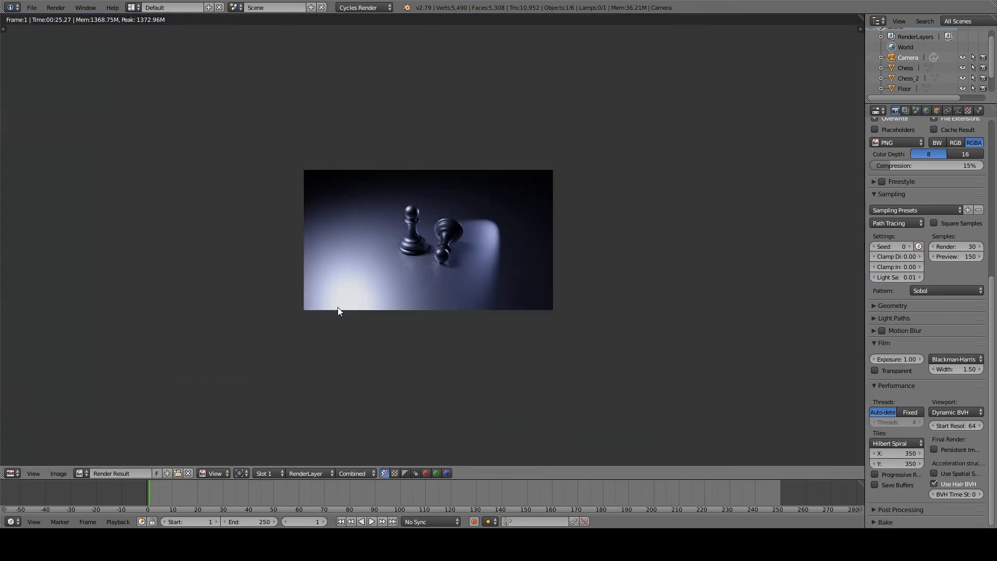
{"action": "scroll", "coordinate": [348, 298], "scroll_direction": "up", "scroll_amount": 2}
{"action": "key", "text": "Escape"}
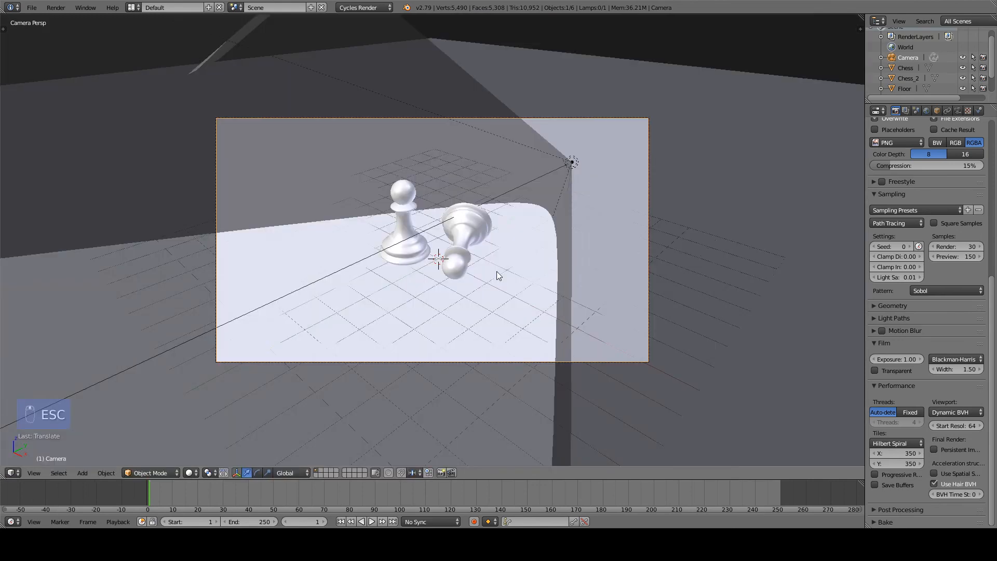
Step: Set the render samples to 500, render the final image from the camera, and check it up close
{"action": "scroll", "coordinate": [943, 359], "scroll_direction": "up", "scroll_amount": 1}
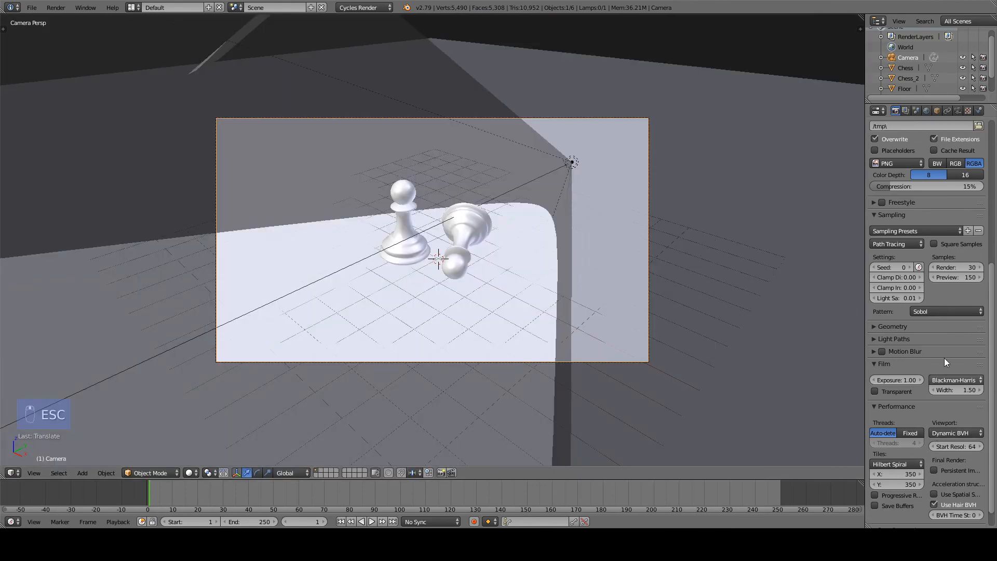
{"action": "left_click", "coordinate": [965, 268]}
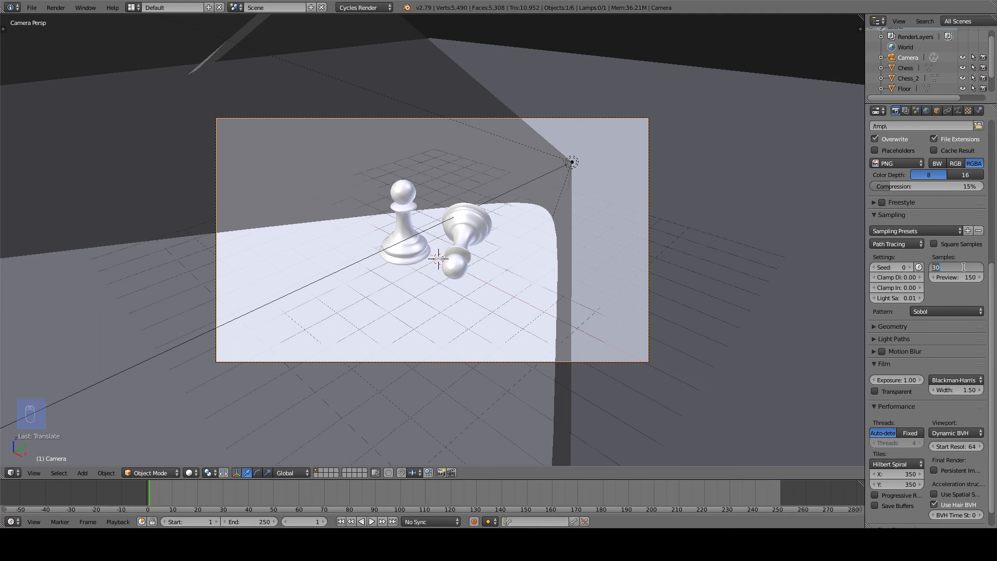
{"action": "type", "text": "500"}
{"action": "key", "text": "Return"}
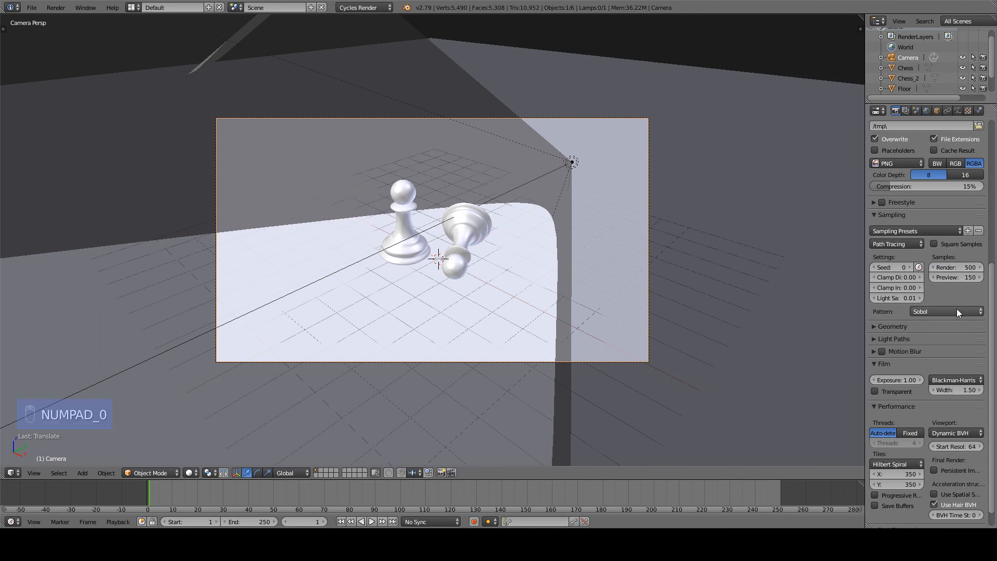
{"action": "scroll", "coordinate": [957, 309], "scroll_direction": "up", "scroll_amount": 3}
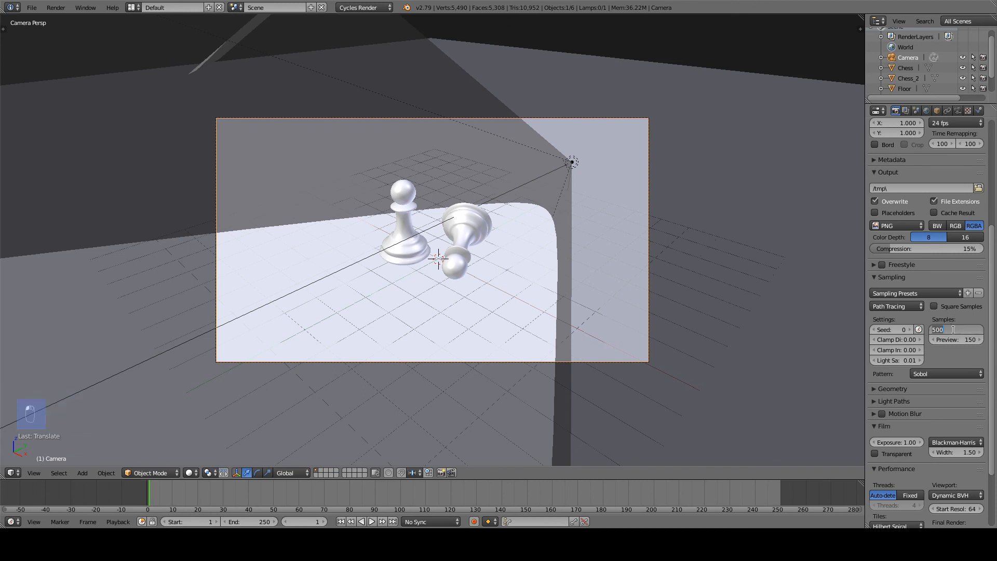
{"action": "left_click", "coordinate": [966, 320]}
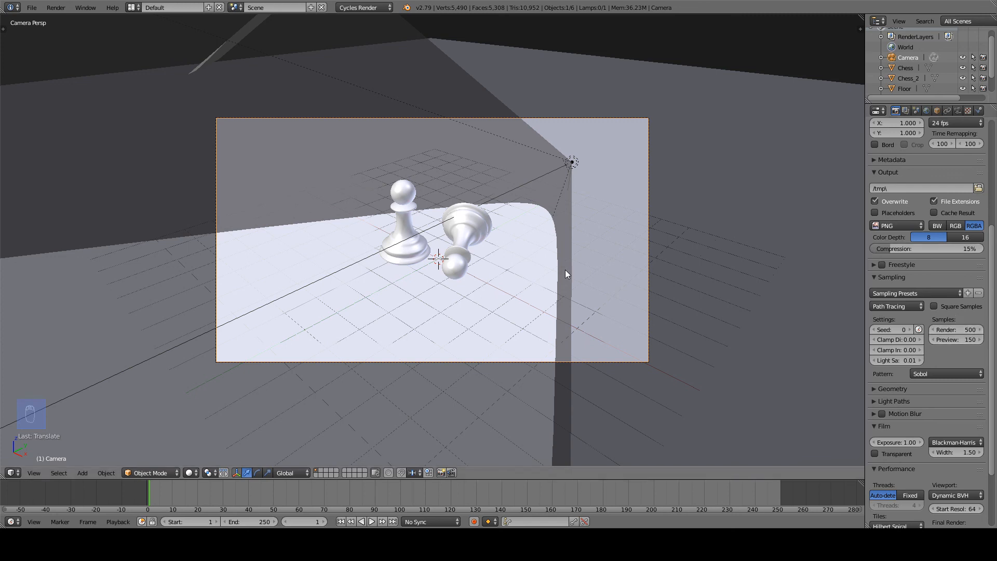
{"action": "key", "text": "F12"}
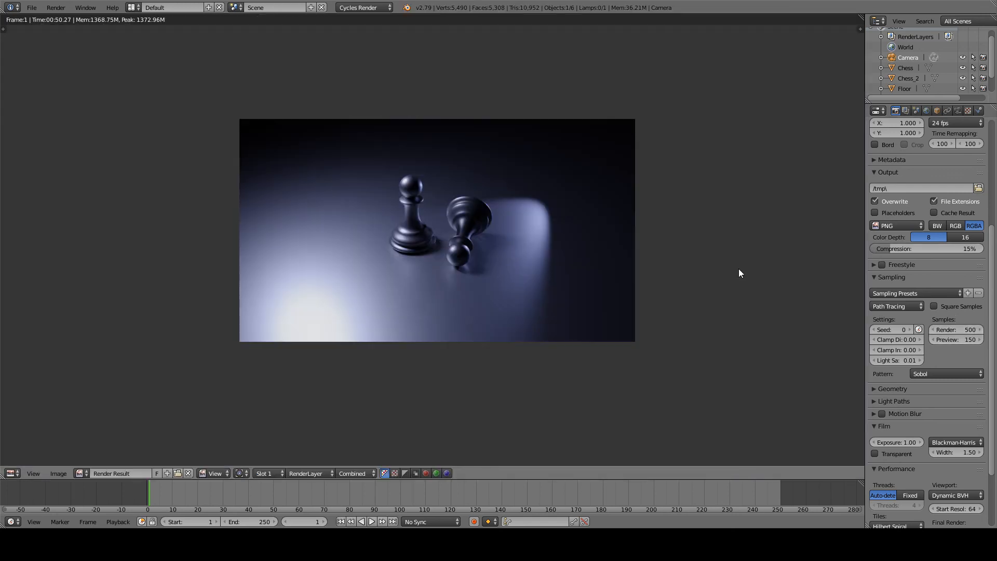
{"action": "scroll", "coordinate": [705, 282], "scroll_direction": "up", "scroll_amount": 3}
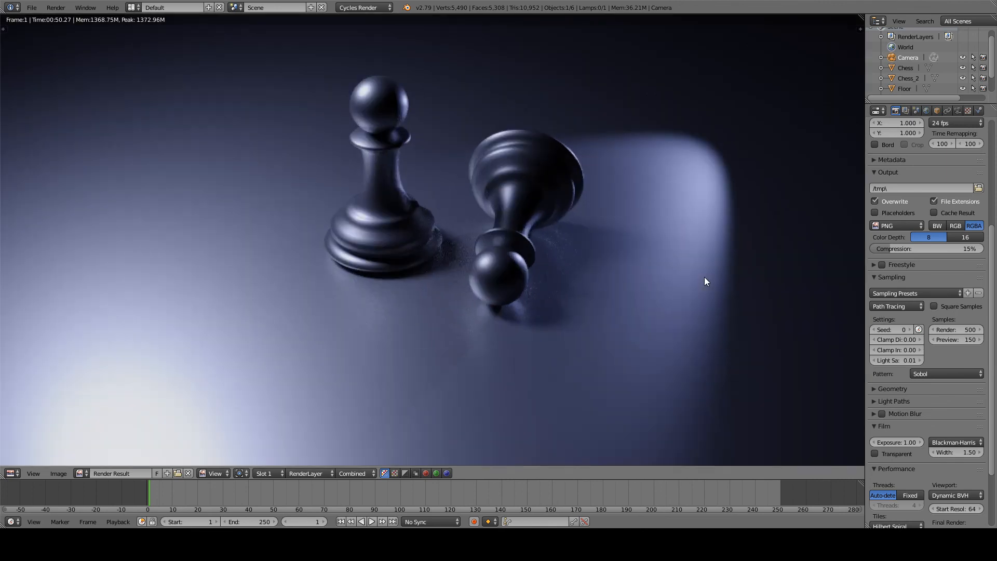
{"action": "scroll", "coordinate": [705, 282], "scroll_direction": "down", "scroll_amount": 4}
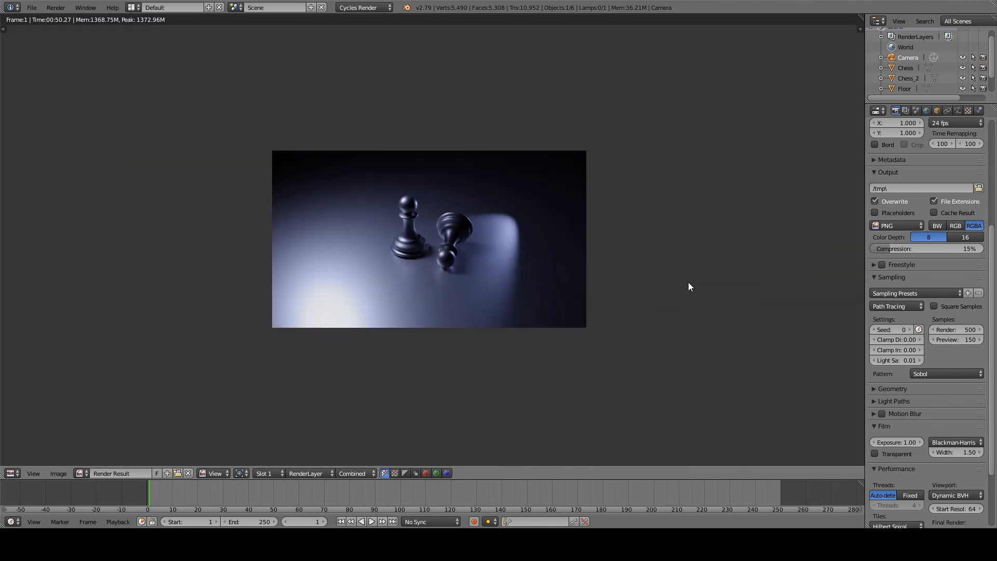